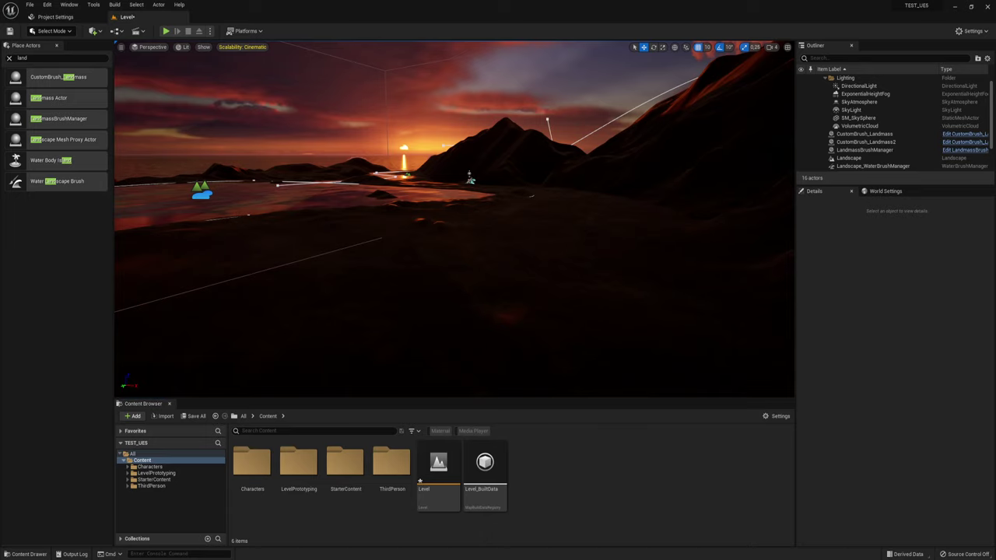
# Sweep the directional light with Ctrl+L through daylight, dusk and night, settling on a bright sunset.
pyautogui.hotkey('ctrl', 'l')
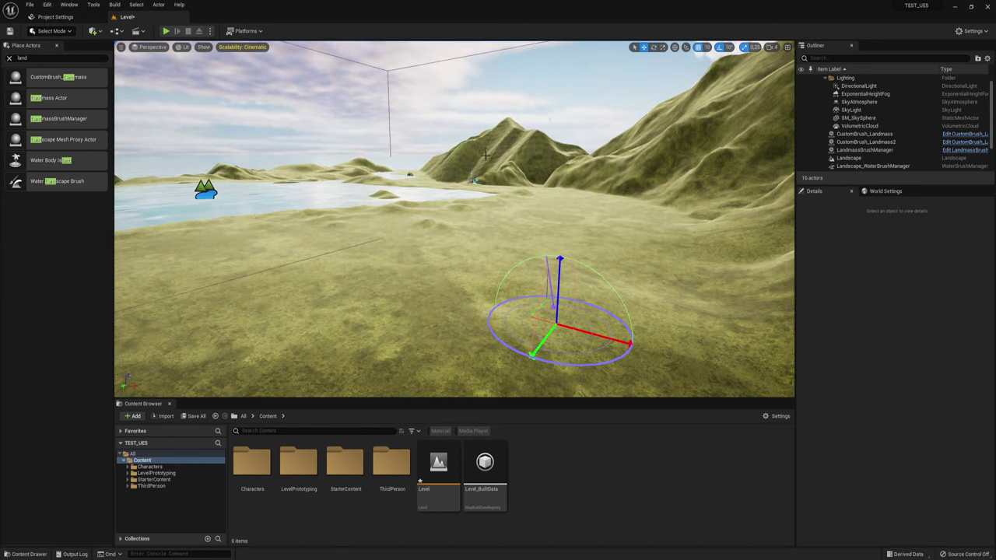
pyautogui.hotkey('ctrl', 'l')
pyautogui.hotkey('ctrl', 'l')
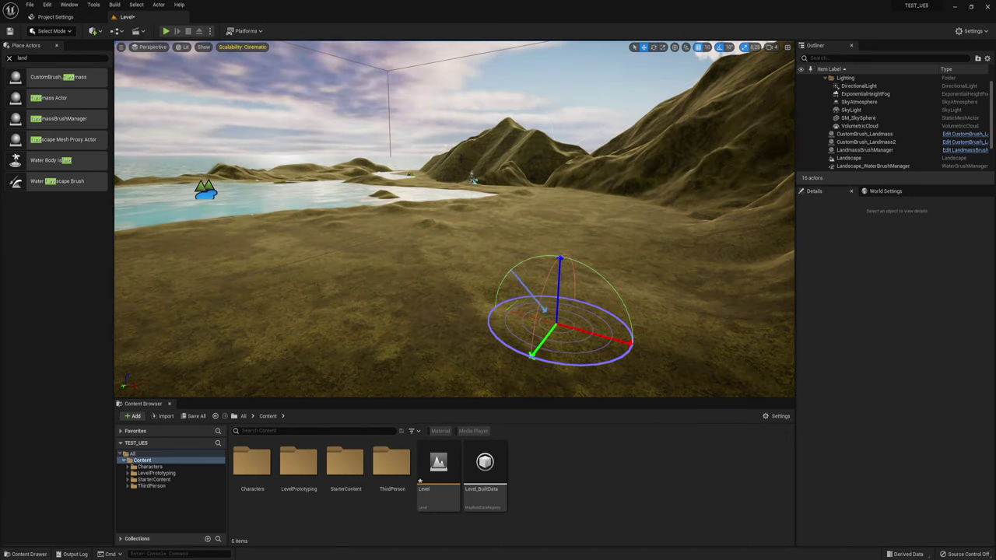
pyautogui.hotkey('ctrl', 'l')
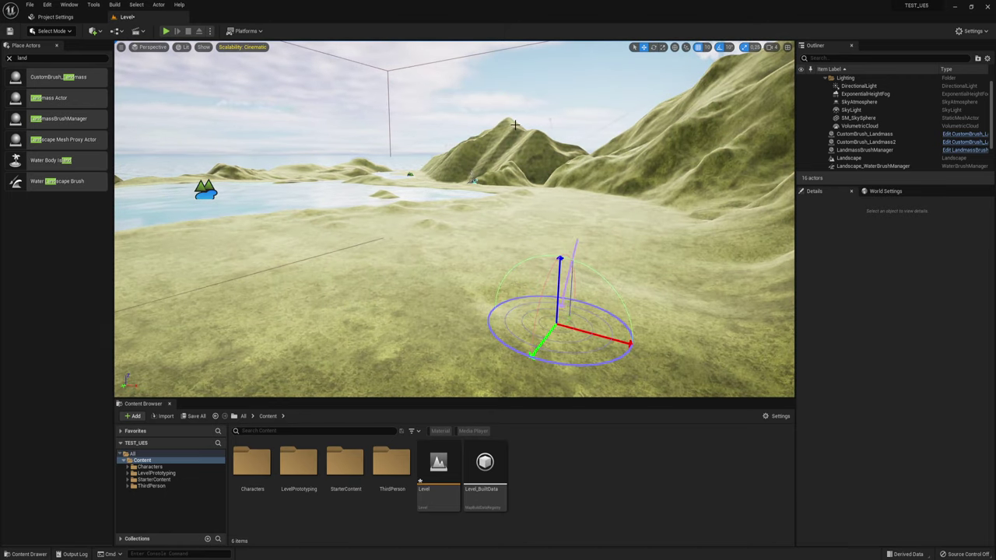
pyautogui.hotkey('ctrl', 'l')
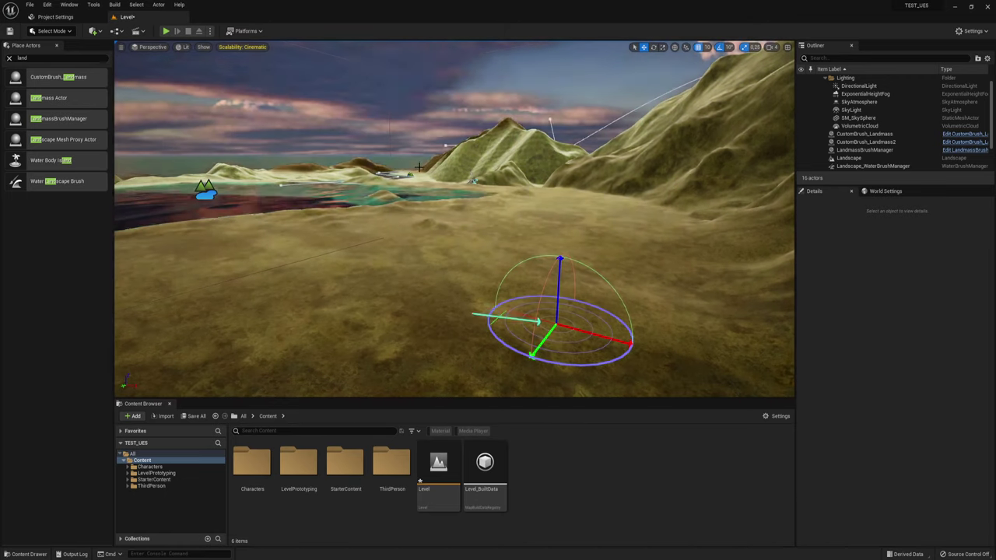
pyautogui.hotkey('ctrl', 'l')
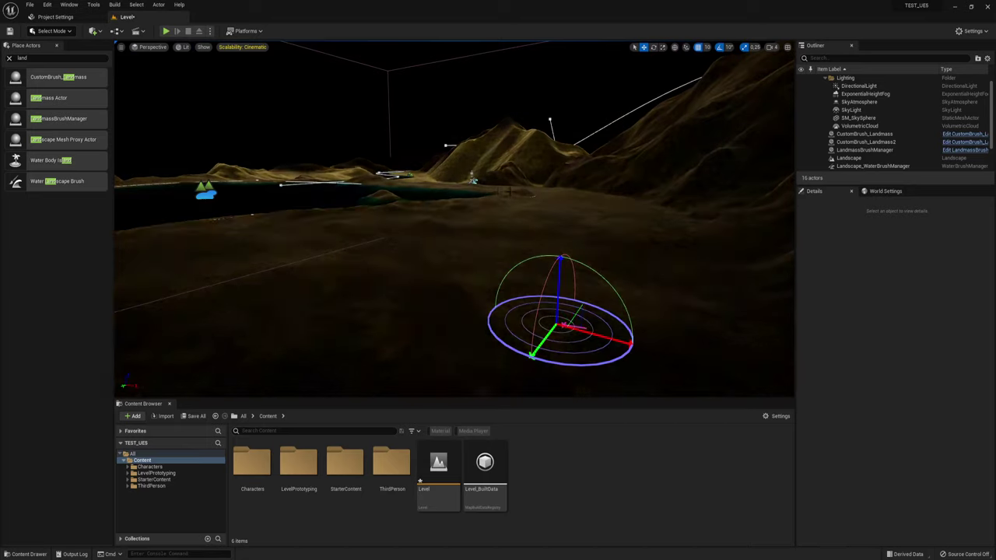
pyautogui.hotkey('ctrl', 'l')
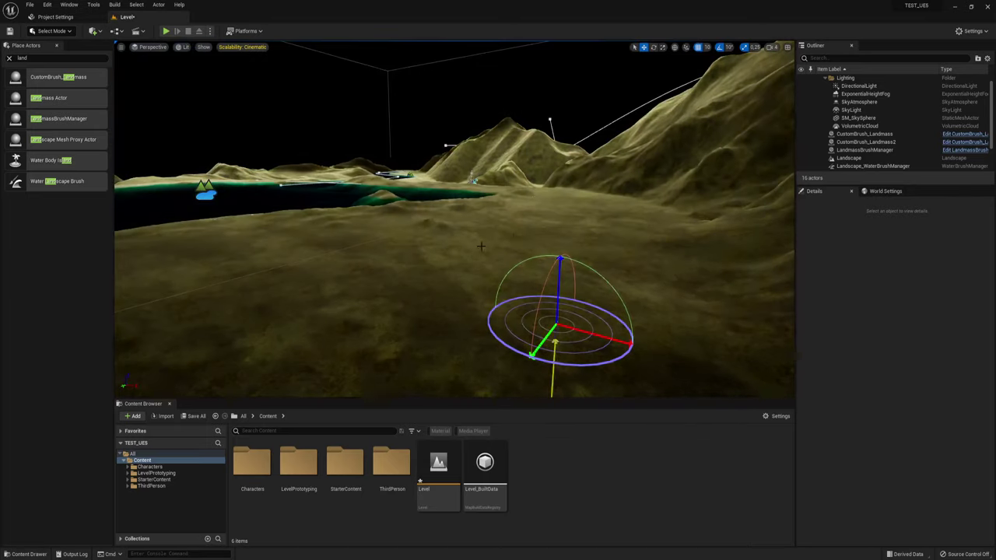
pyautogui.hotkey('ctrl', 'l')
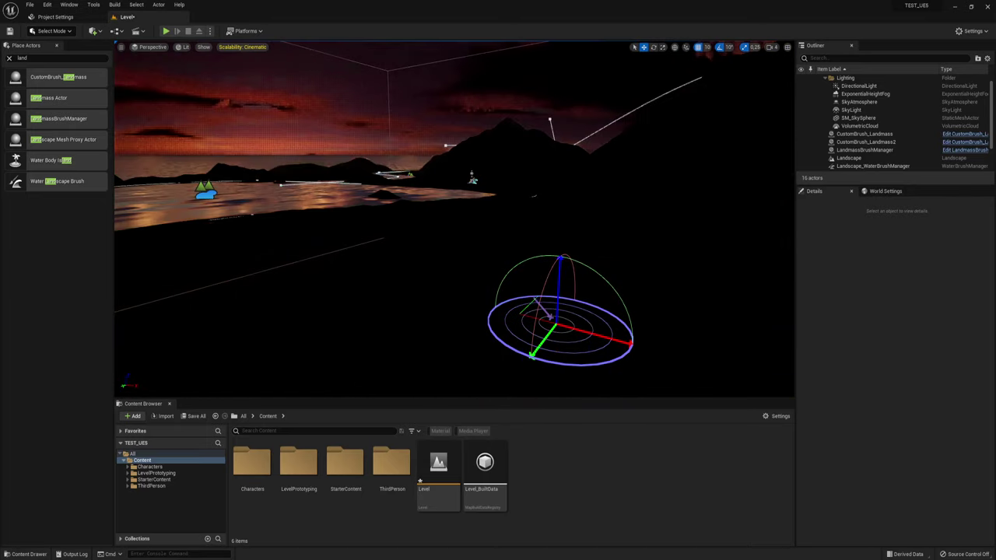
pyautogui.hotkey('ctrl', 'l')
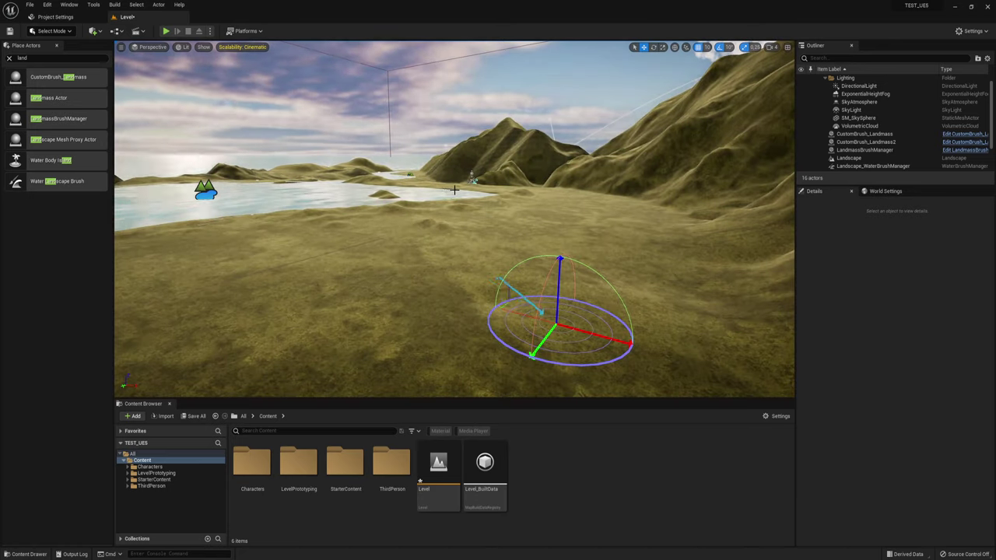
pyautogui.hotkey('ctrl', 'l')
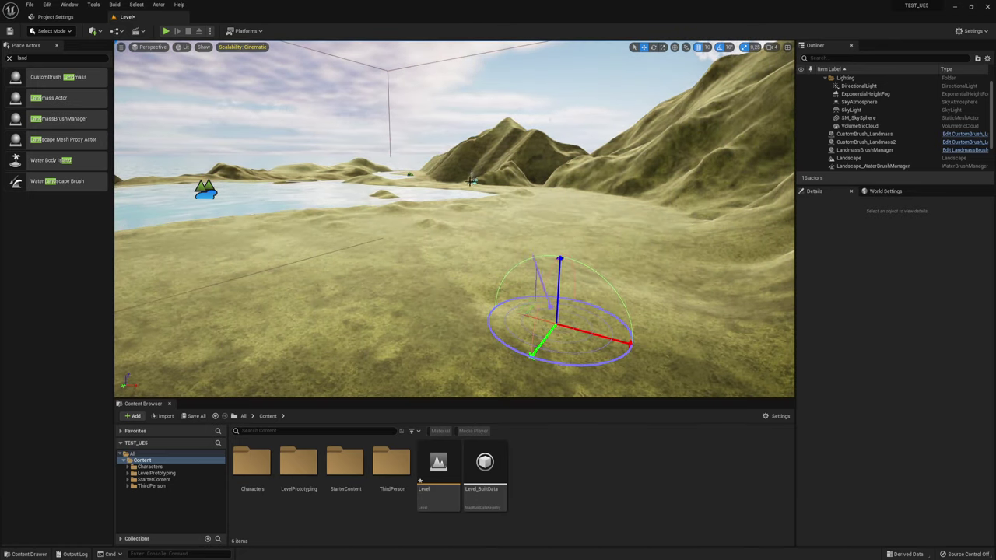
pyautogui.hotkey('ctrl', 'l')
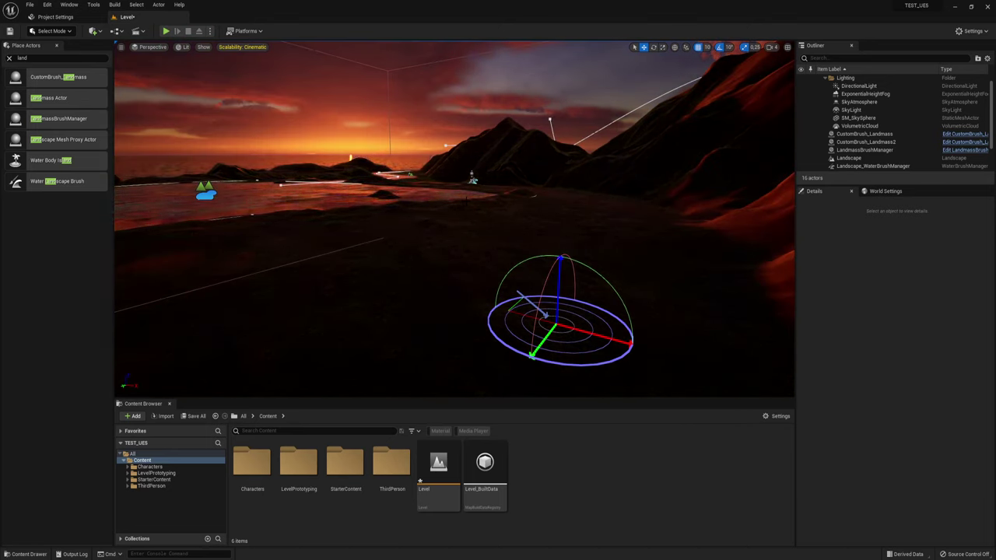
pyautogui.hotkey('ctrl', 'l')
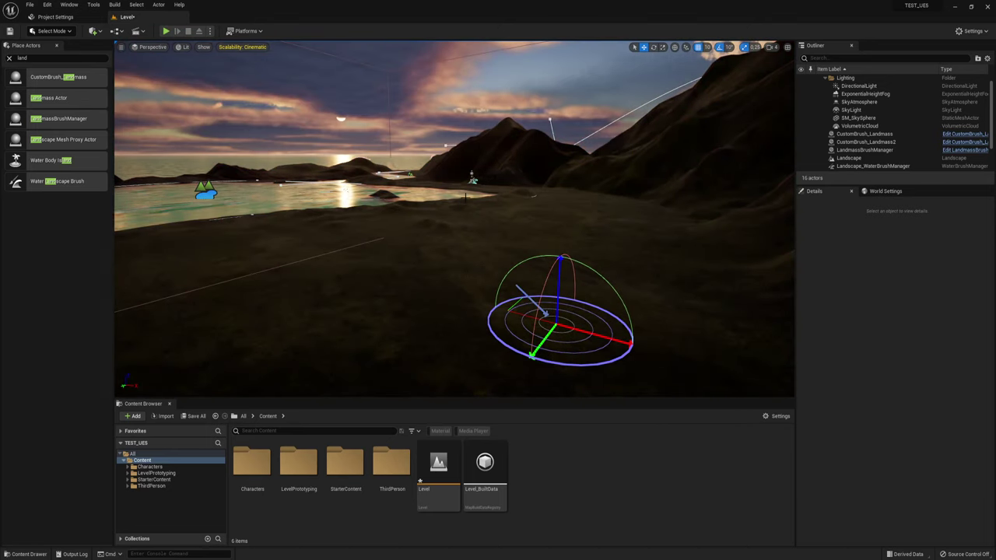
pyautogui.hotkey('ctrl', 'l')
# Select Landscape_WaterBrushManager and fly over the hills and lake down to the grassy shoreline.
pyautogui.click(470, 183)
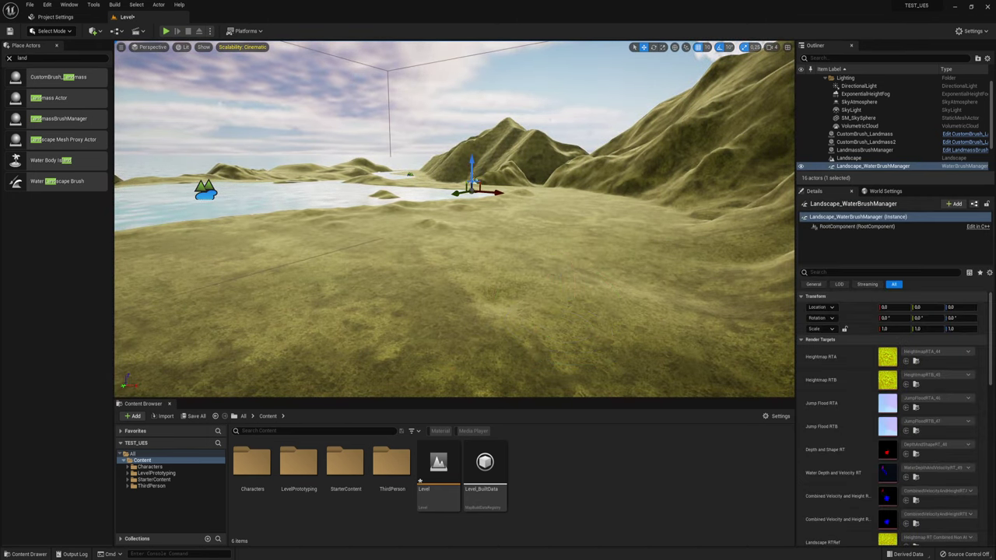
pyautogui.moveTo(525, 228)
pyautogui.mouseDown()
pyautogui.moveTo(576, 179)
pyautogui.moveTo(399, 224)
pyautogui.moveTo(435, 233)
pyautogui.mouseUp()
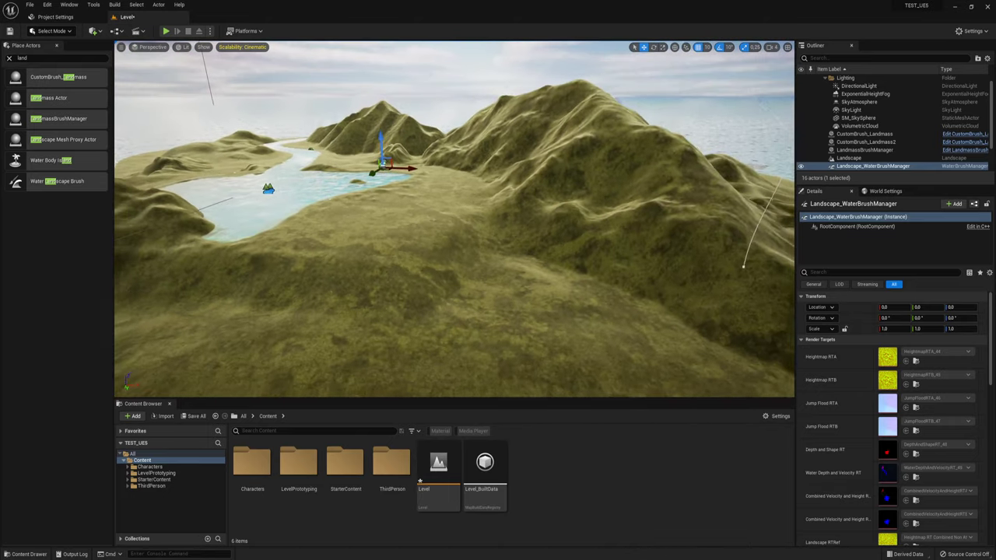
pyautogui.moveTo(436, 233); pyautogui.dragTo(351, 243)
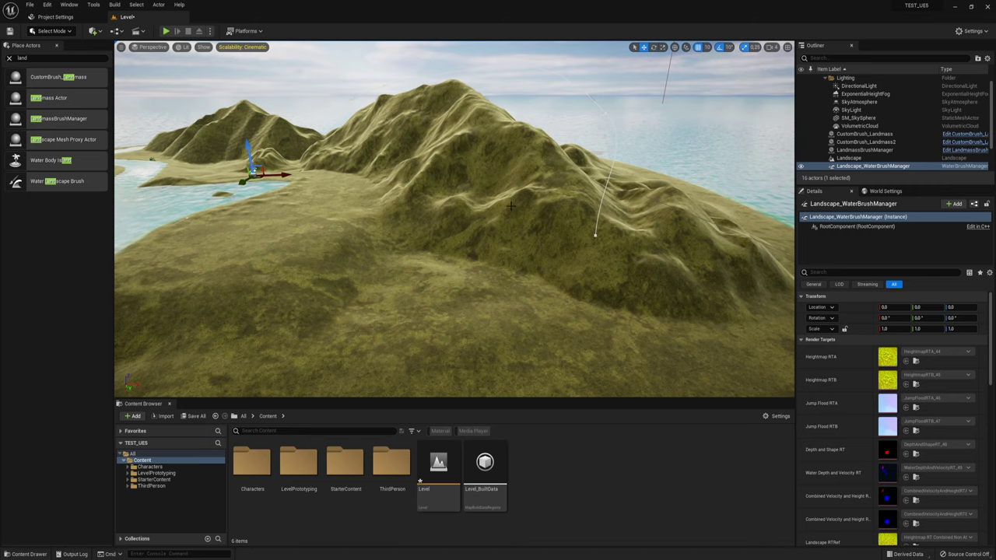
pyautogui.moveTo(511, 206)
pyautogui.mouseDown()
pyautogui.moveTo(511, 193)
pyautogui.moveTo(466, 156)
pyautogui.moveTo(452, 164)
pyautogui.mouseUp()
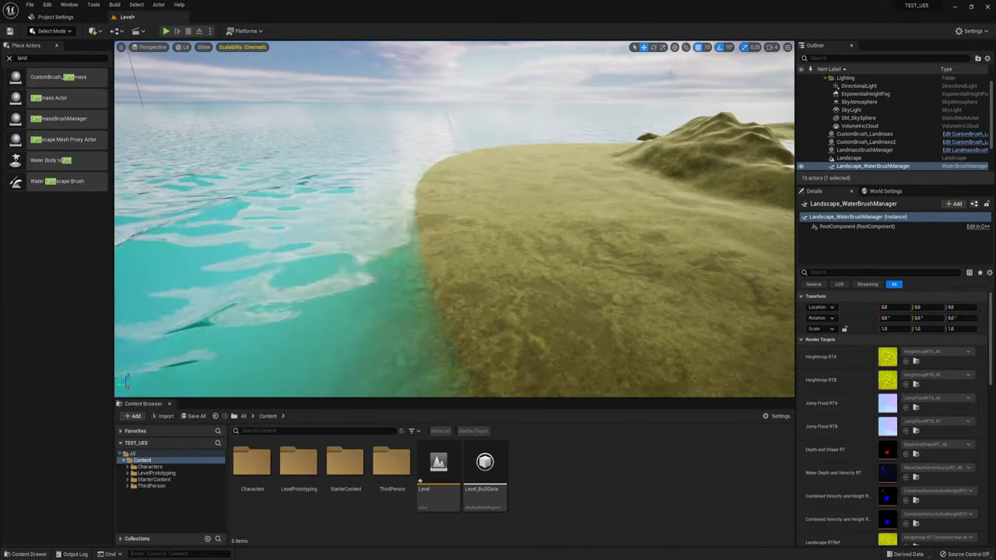
pyautogui.moveTo(452, 228)
pyautogui.mouseDown()
pyautogui.moveTo(444, 210)
pyautogui.moveTo(297, 165)
pyautogui.mouseUp()
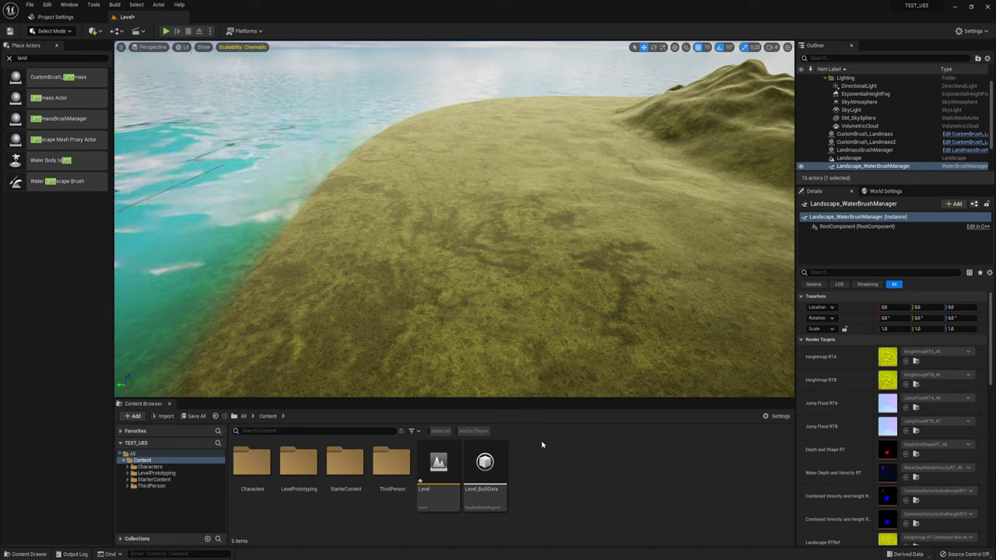
# Launch Quixel Bridge via Add Quixel Content in the Content Browser and browse its Home library.
pyautogui.rightClick(556, 457)
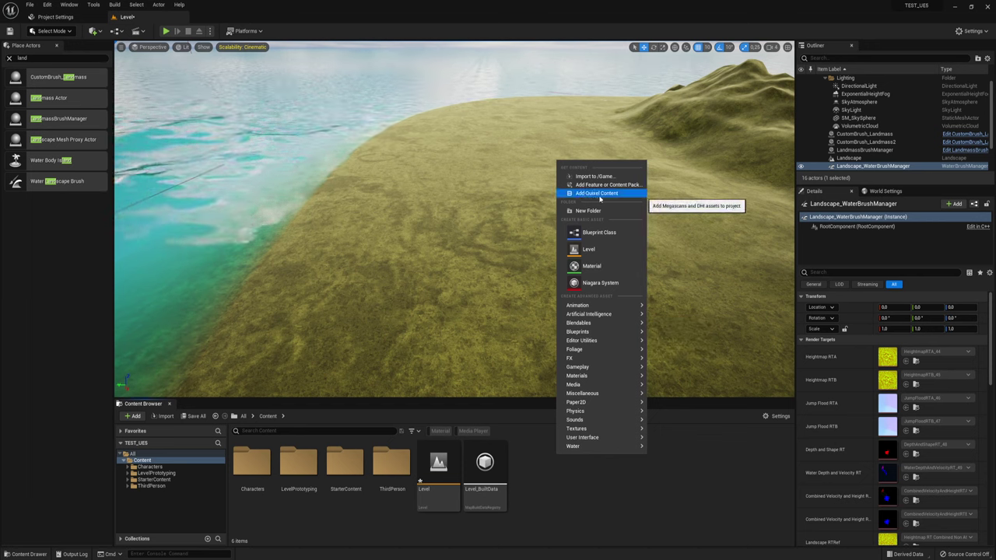
pyautogui.click(620, 195)
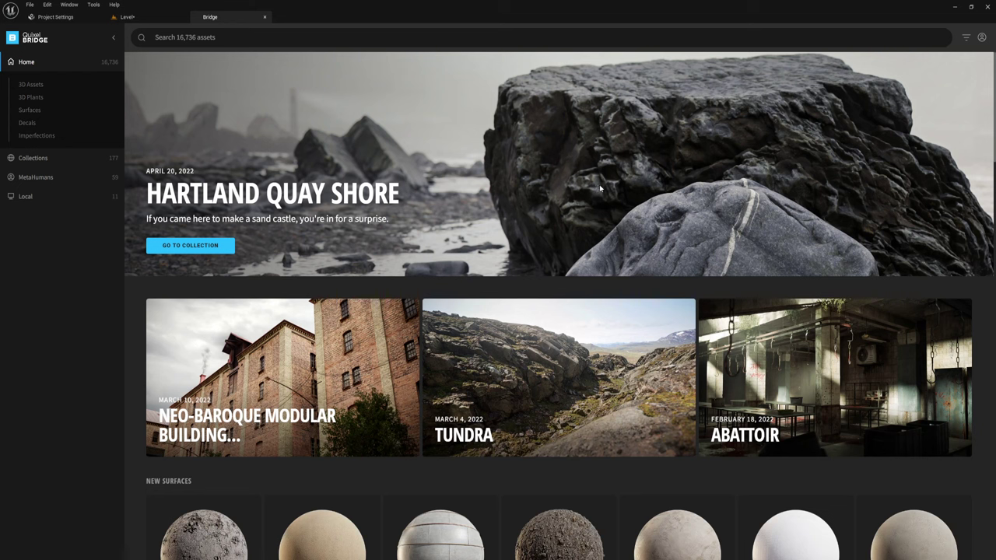
pyautogui.click(980, 39)
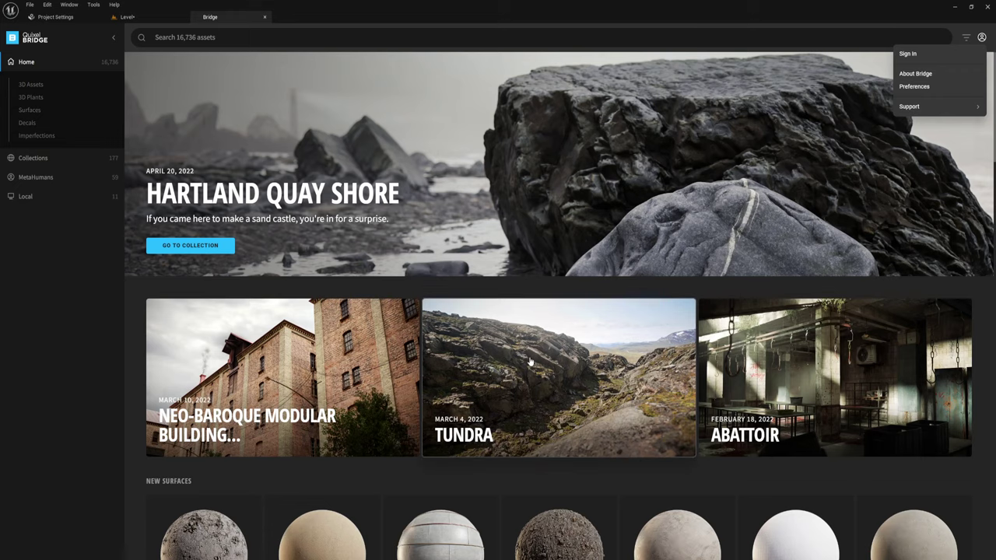
pyautogui.scroll(-5, 530, 361)
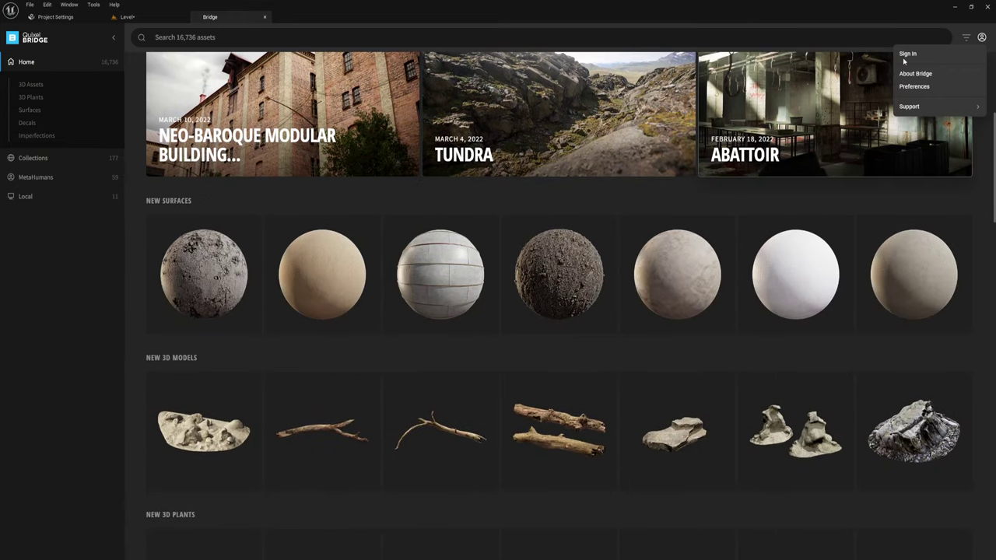
pyautogui.scroll(-3, 509, 311)
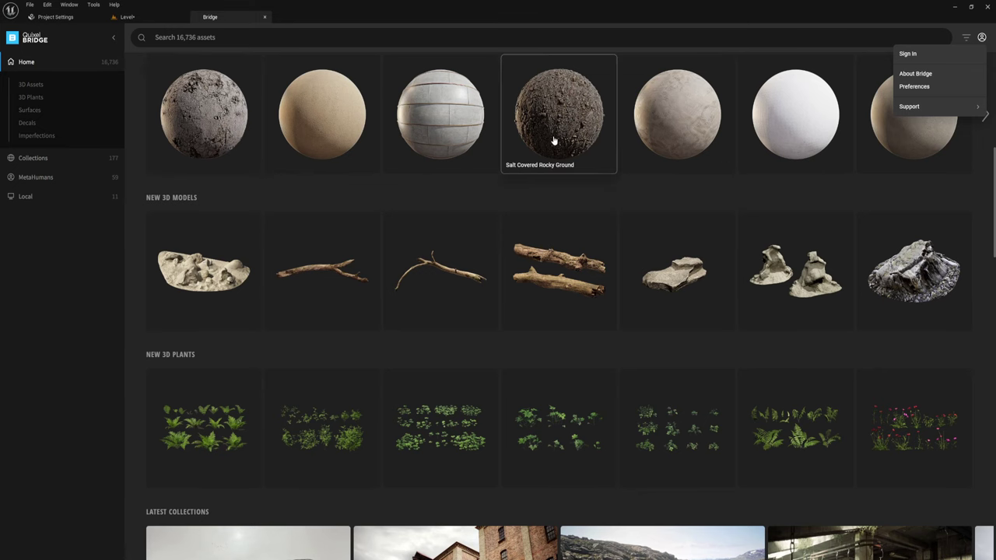
pyautogui.scroll(-4, 555, 141)
pyautogui.scroll(5, 553, 141)
pyautogui.scroll(3, 552, 141)
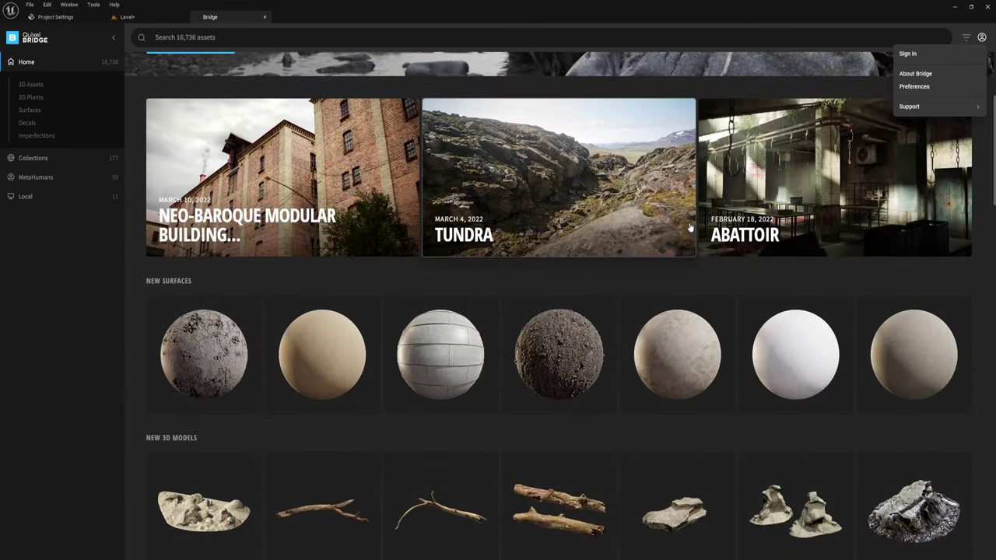
pyautogui.click(155, 37)
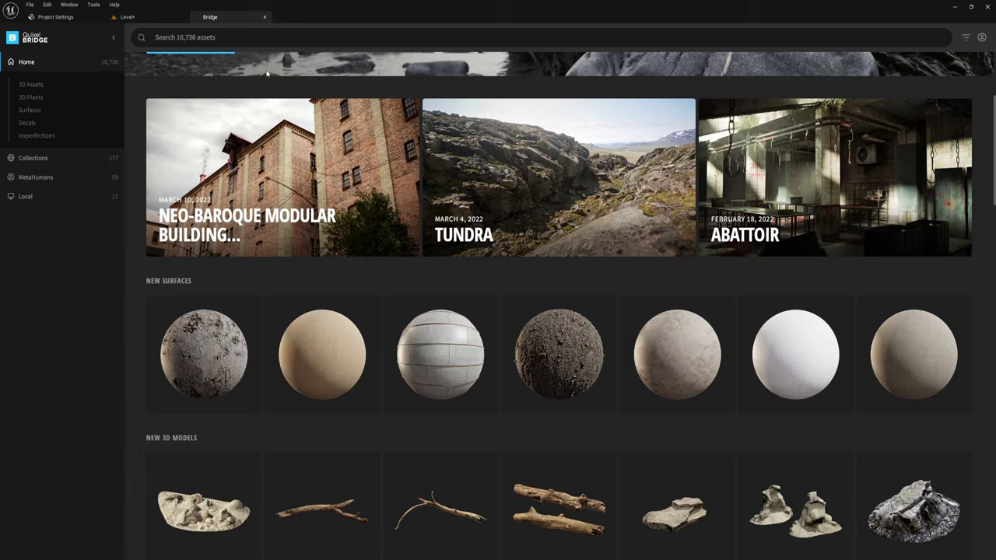
# Search Bridge for 'Send', replacing the mistyped terms, and scroll the surface results showing Rippled Sand.
pyautogui.write('шутв')
pyautogui.press('Return')
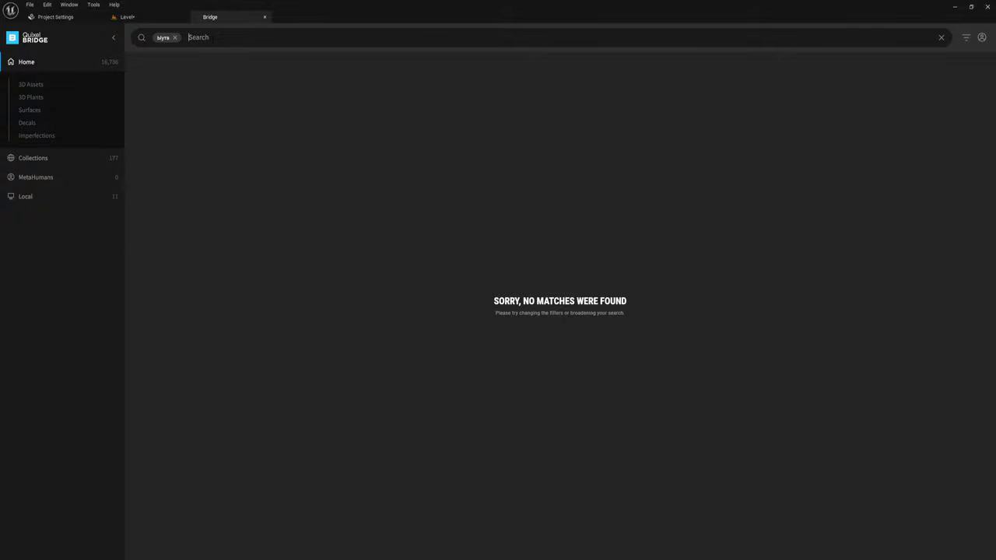
pyautogui.write('send')
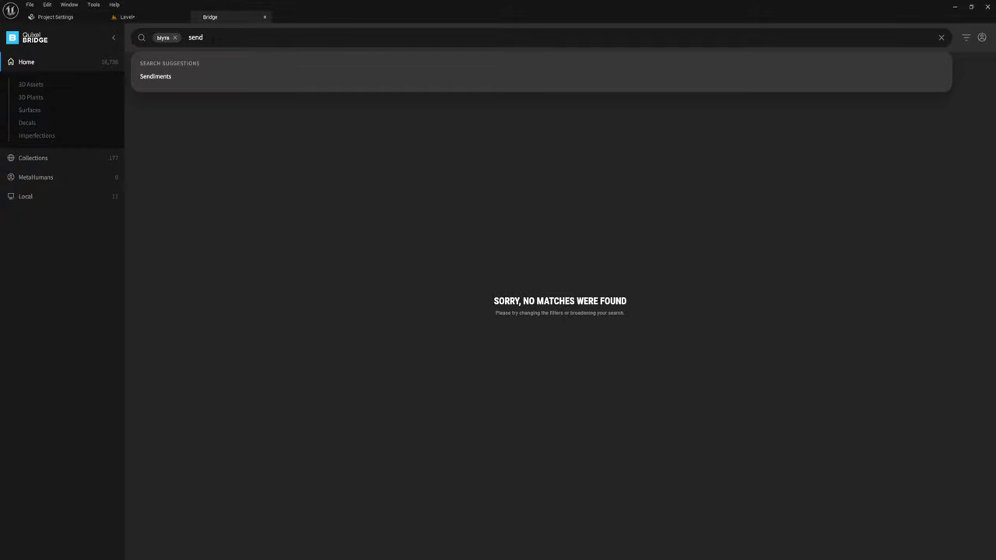
pyautogui.press('Return')
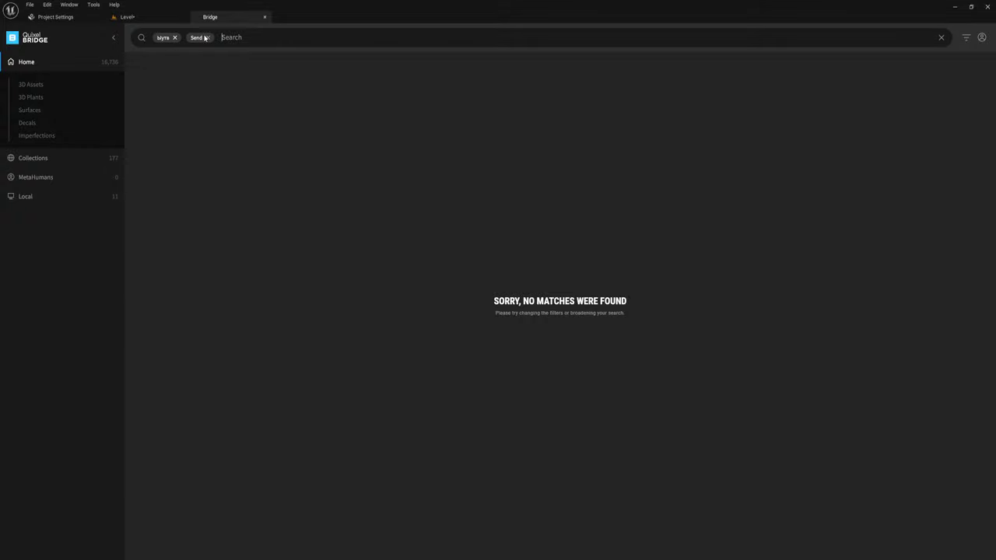
pyautogui.press('BackSpace')
pyautogui.press('BackSpace')
pyautogui.write('S')
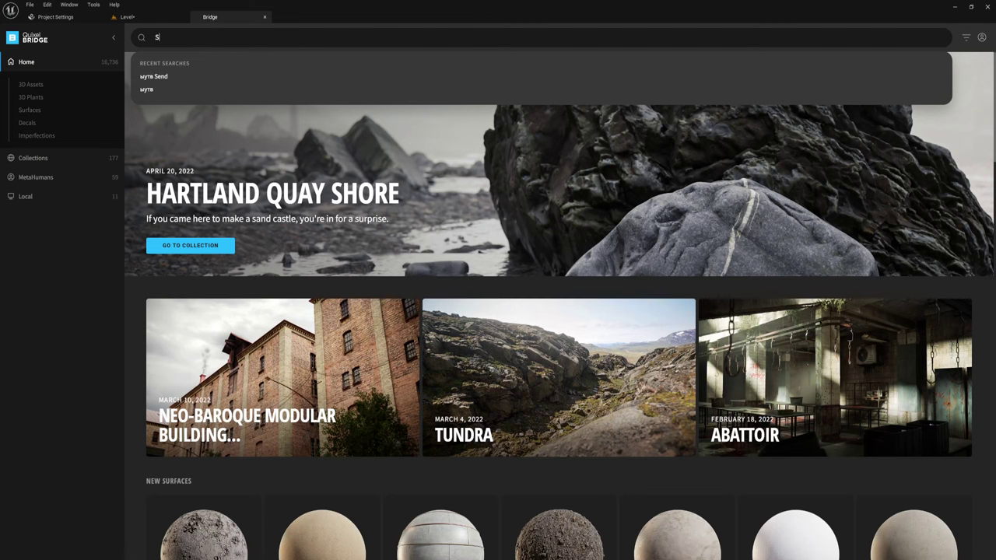
pyautogui.write('end')
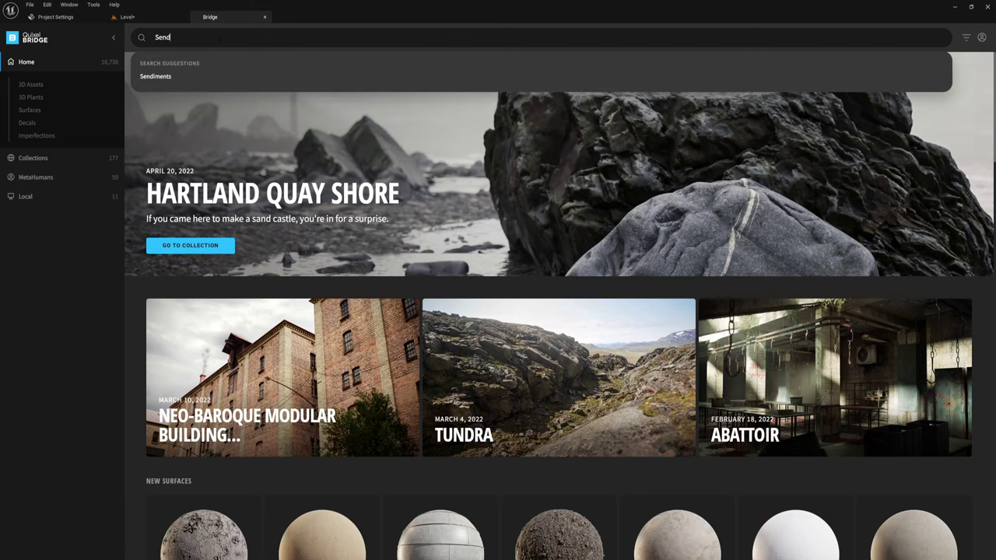
pyautogui.press('Return')
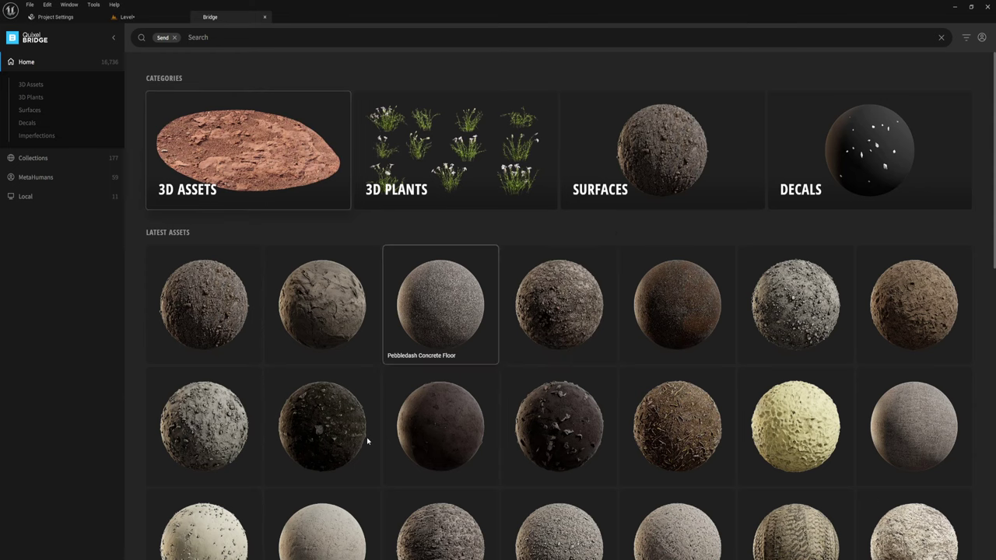
pyautogui.scroll(-3, 367, 439)
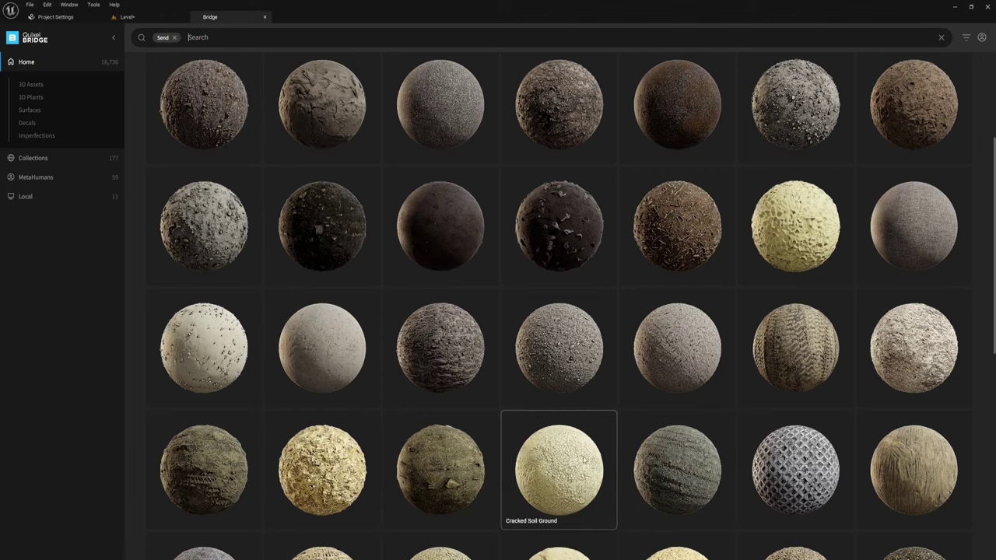
# Open Rippled Sand, set quality to High Quality, sign in, and download it.
pyautogui.click(817, 249)
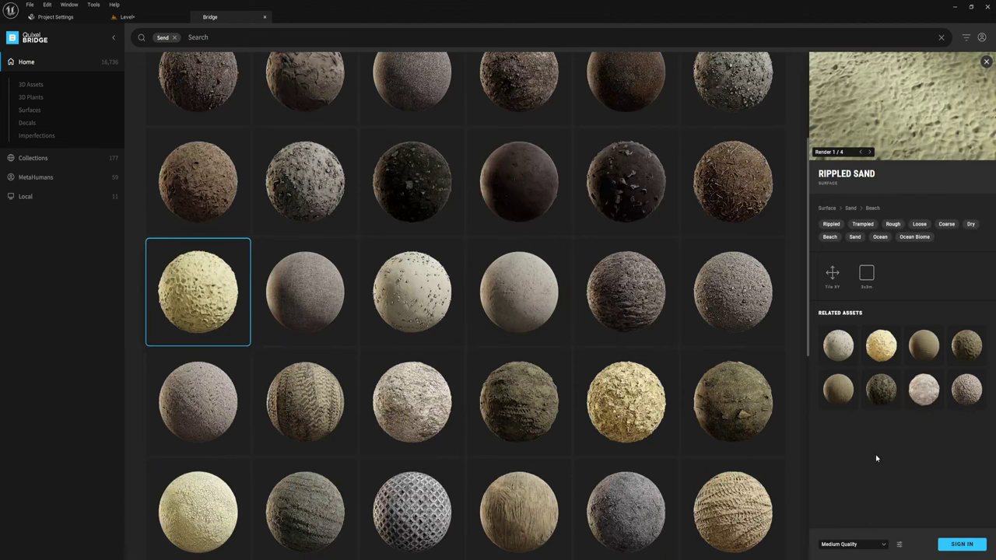
pyautogui.click(869, 547)
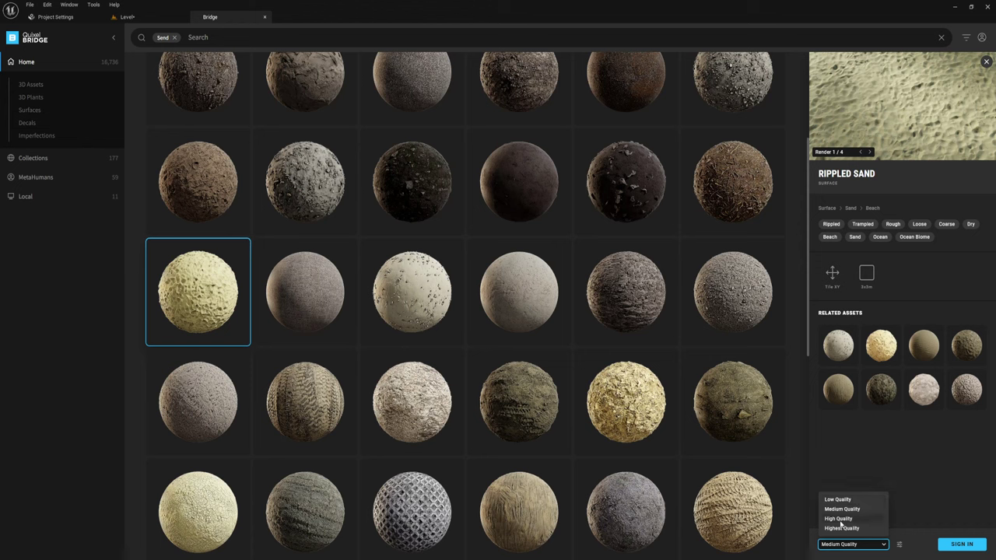
pyautogui.click(838, 519)
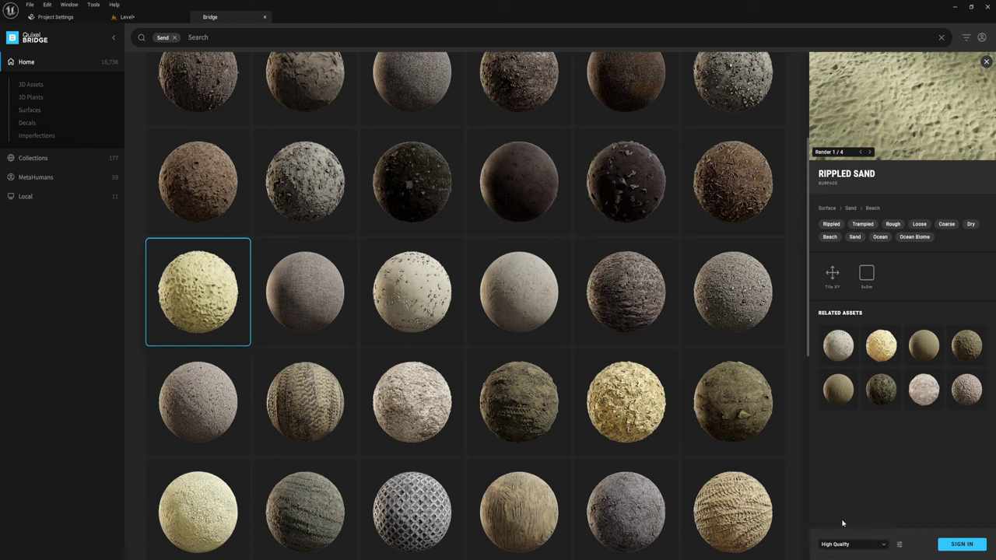
pyautogui.click(951, 542)
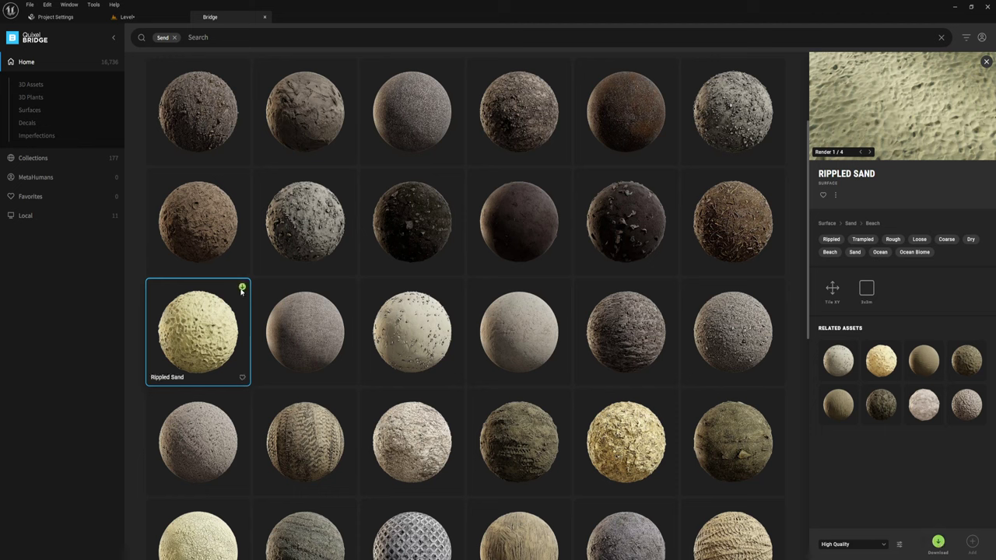
pyautogui.click(938, 541)
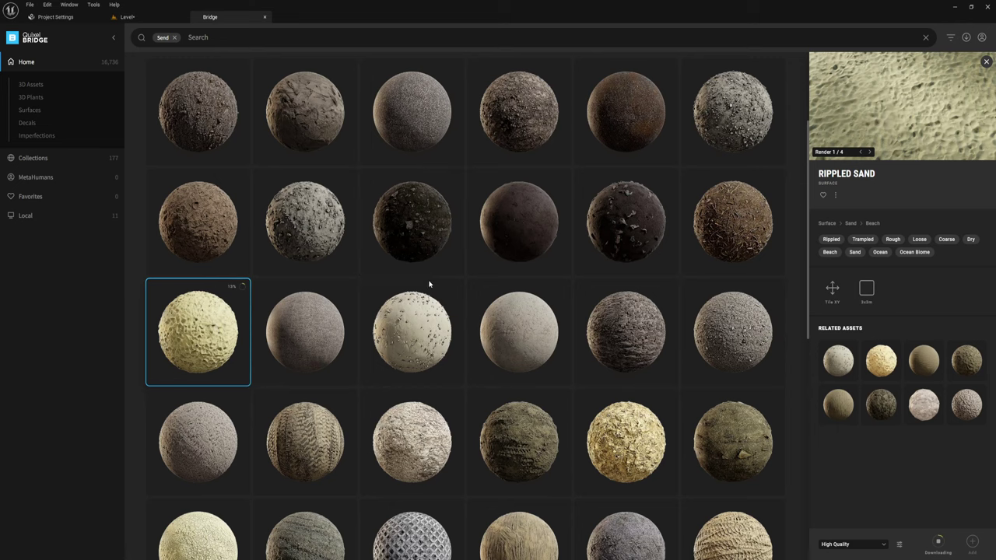
# Narrow the Bridge library to Surfaces › Grass.
pyautogui.scroll(-2, 421, 284)
pyautogui.scroll(-1, 424, 276)
pyautogui.scroll(-3, 426, 270)
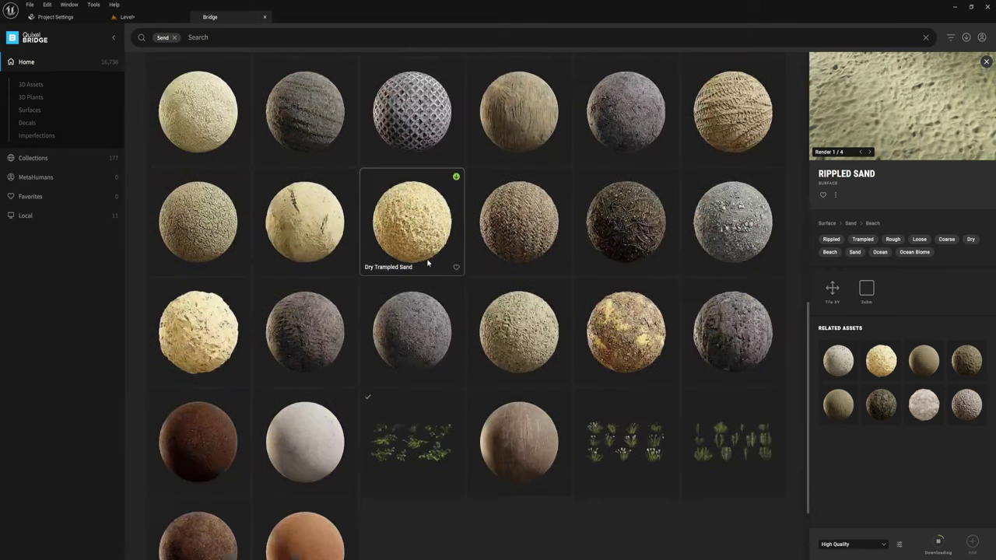
pyautogui.scroll(-1, 431, 273)
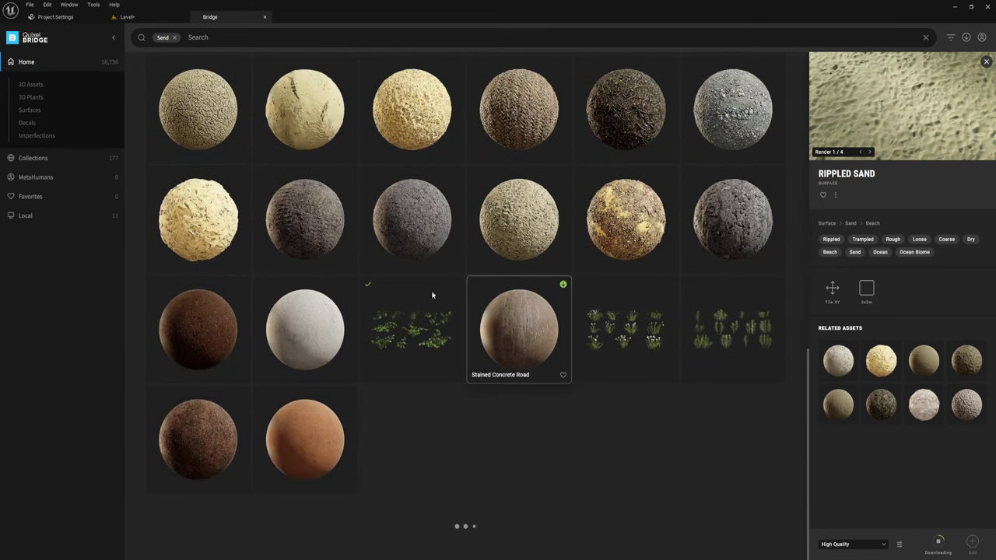
pyautogui.scroll(10, 516, 272)
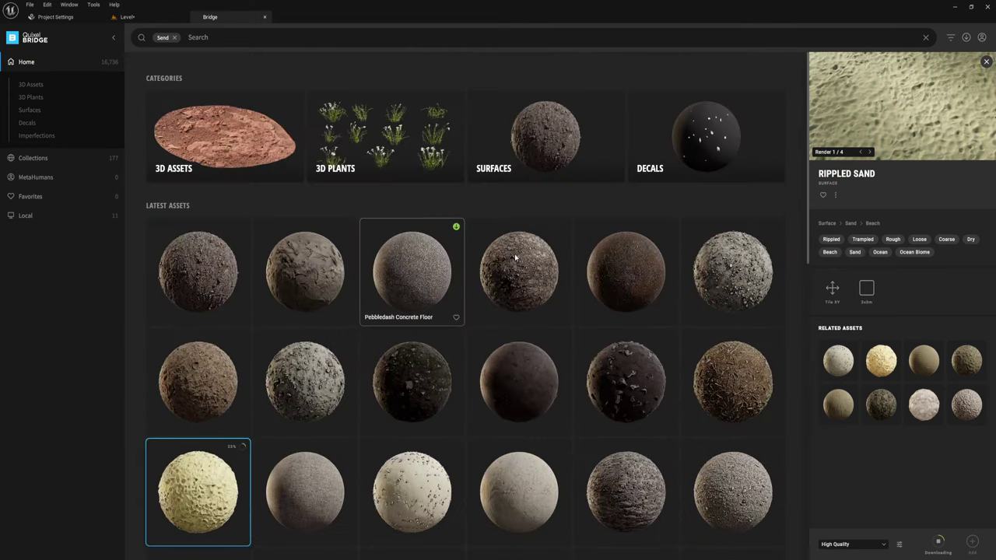
pyautogui.click(533, 146)
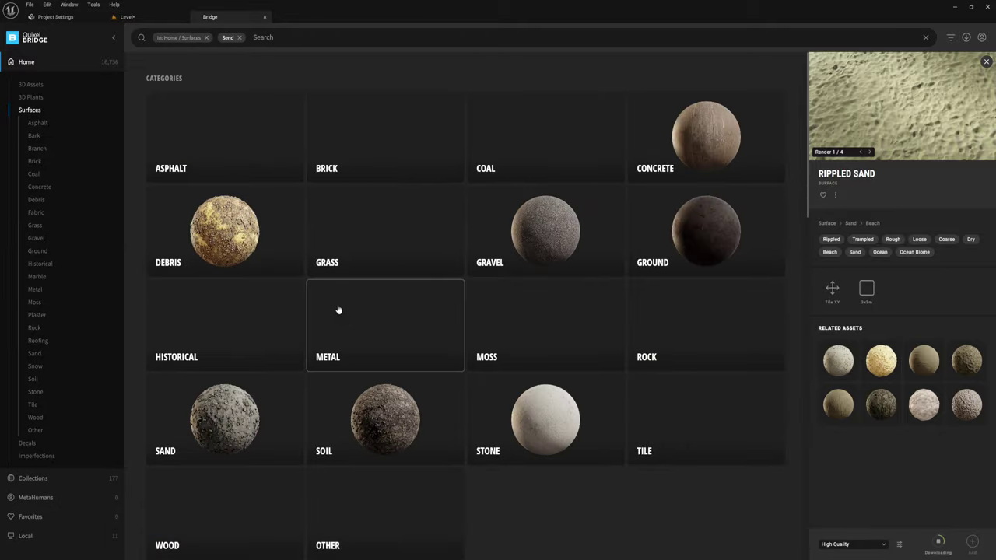
pyautogui.click(354, 247)
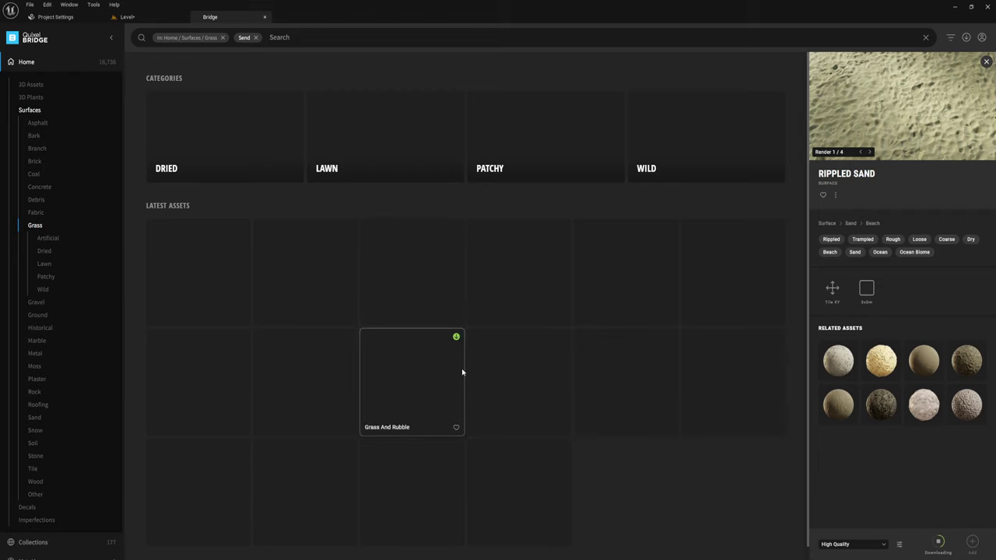
# Compare Grass And Rubble, Sand Grass and other grasses, pick Wild Grass, then open the Wild subcategory.
pyautogui.scroll(-1, 461, 367)
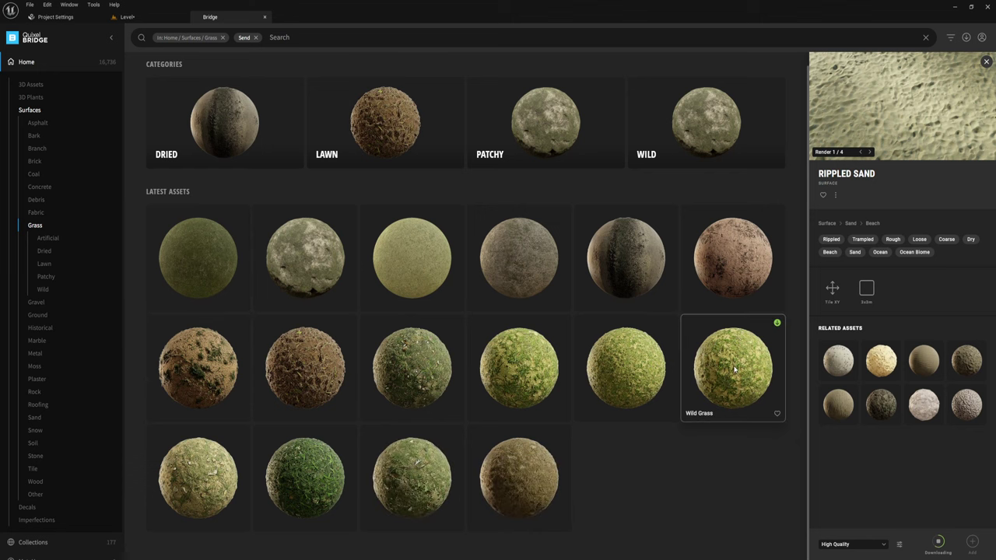
pyautogui.click(409, 374)
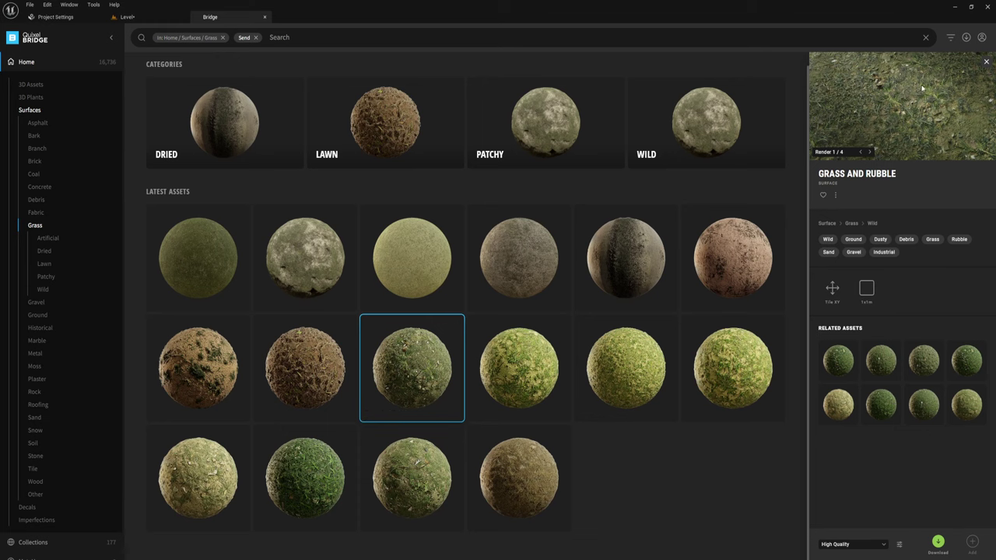
pyautogui.click(308, 467)
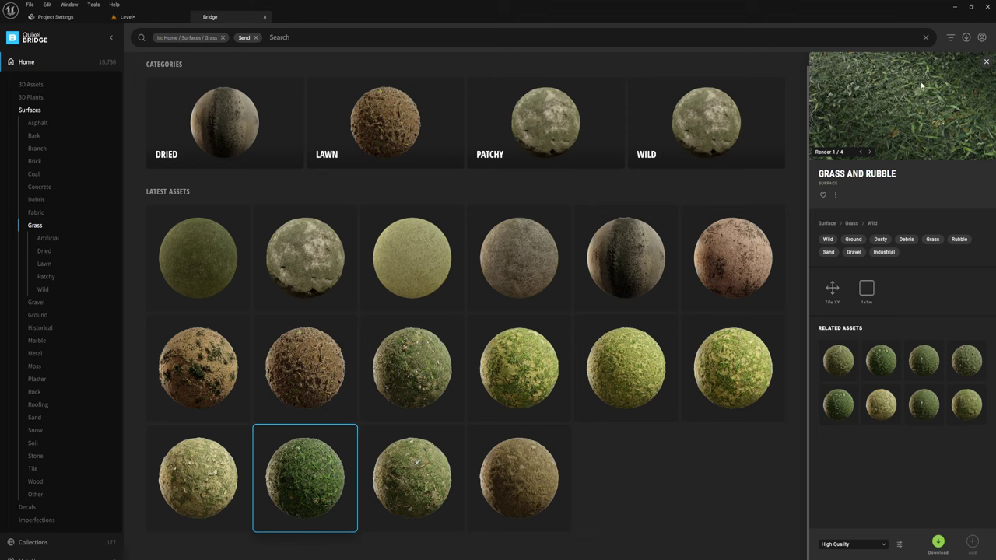
pyautogui.click(413, 476)
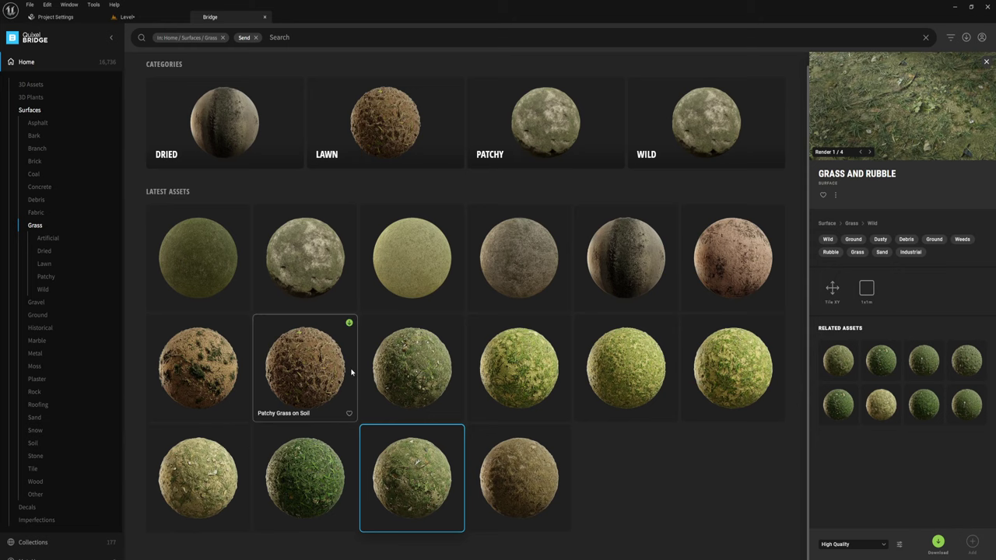
pyautogui.click(206, 479)
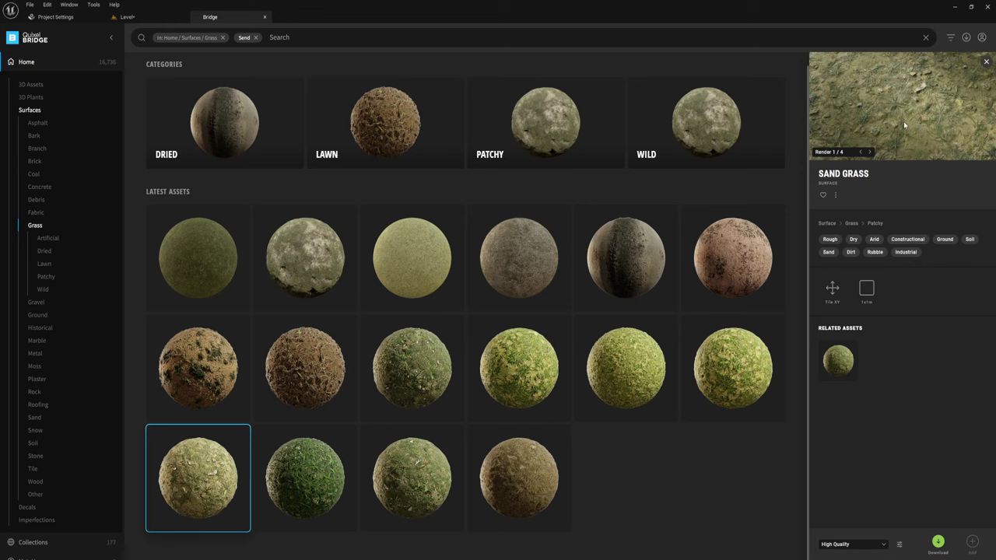
pyautogui.click(736, 360)
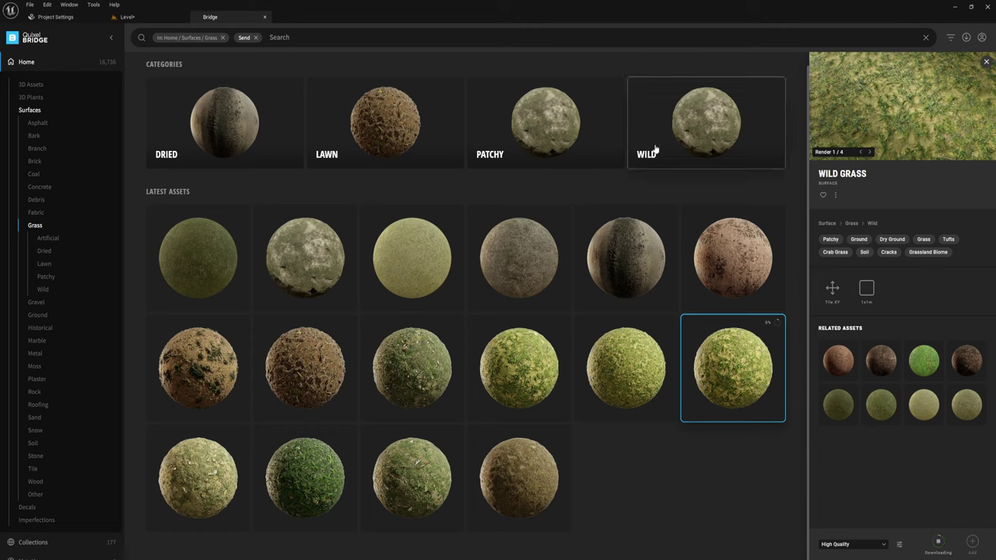
pyautogui.click(706, 120)
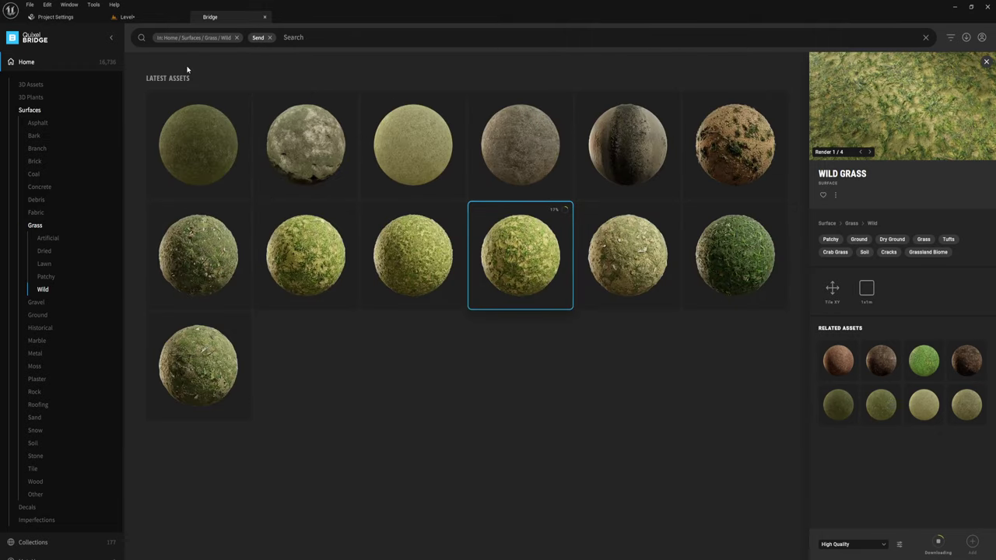
# Remove the Send search filter and review the remaining results.
pyautogui.click(269, 37)
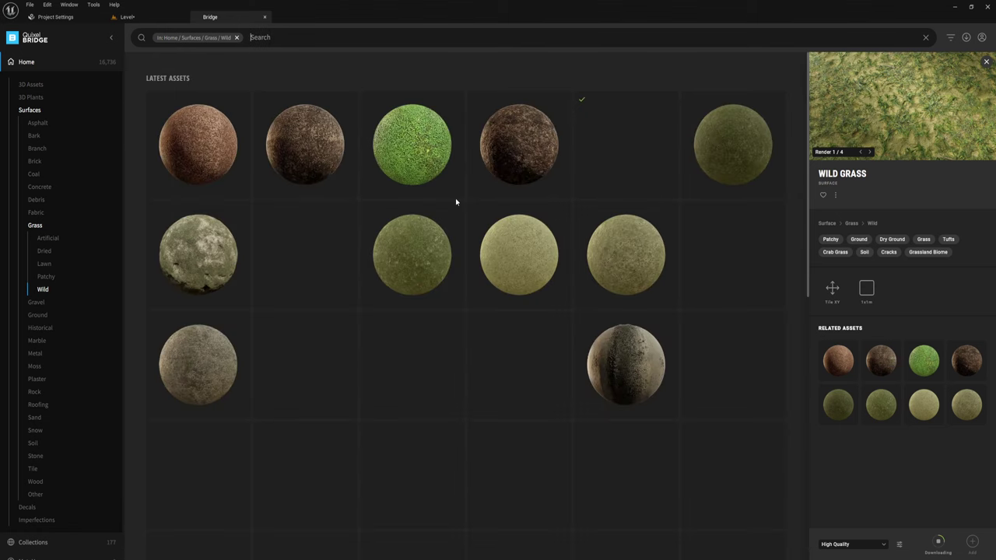
pyautogui.scroll(-3, 591, 322)
pyautogui.scroll(-2, 593, 328)
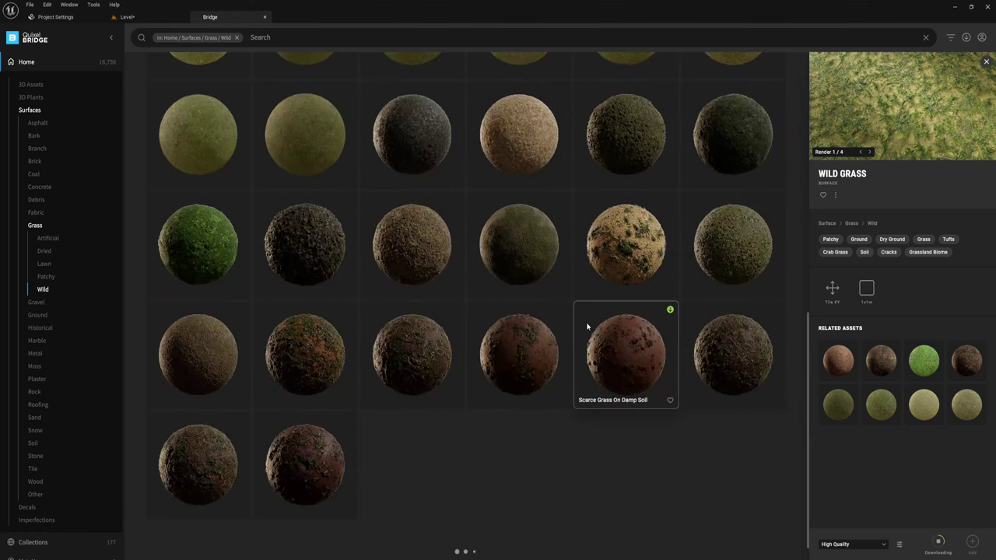
pyautogui.scroll(5, 435, 310)
pyautogui.scroll(5, 434, 308)
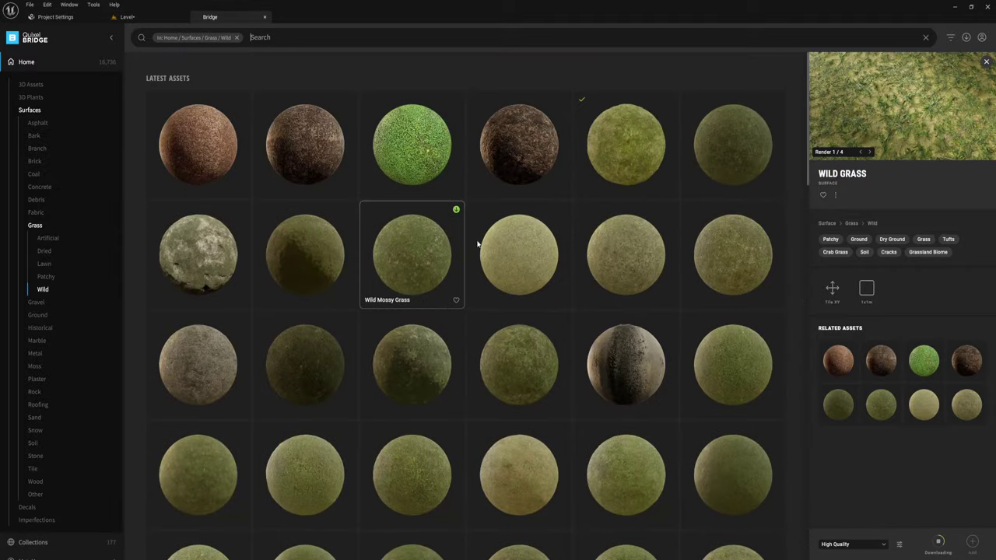
# Clear the Grass / Wild filter and browse all Surface categories.
pyautogui.click(237, 37)
pyautogui.click(31, 110)
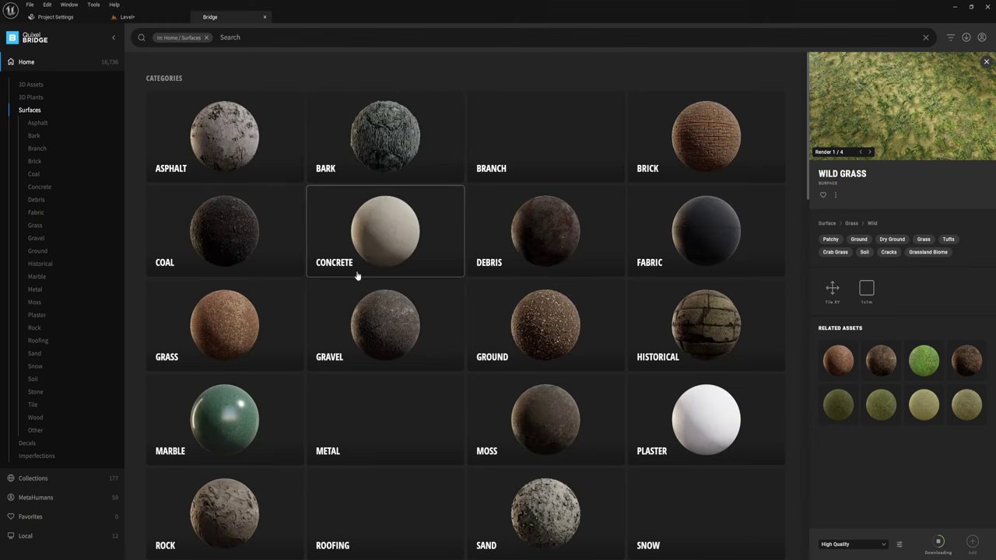
pyautogui.scroll(-2, 390, 198)
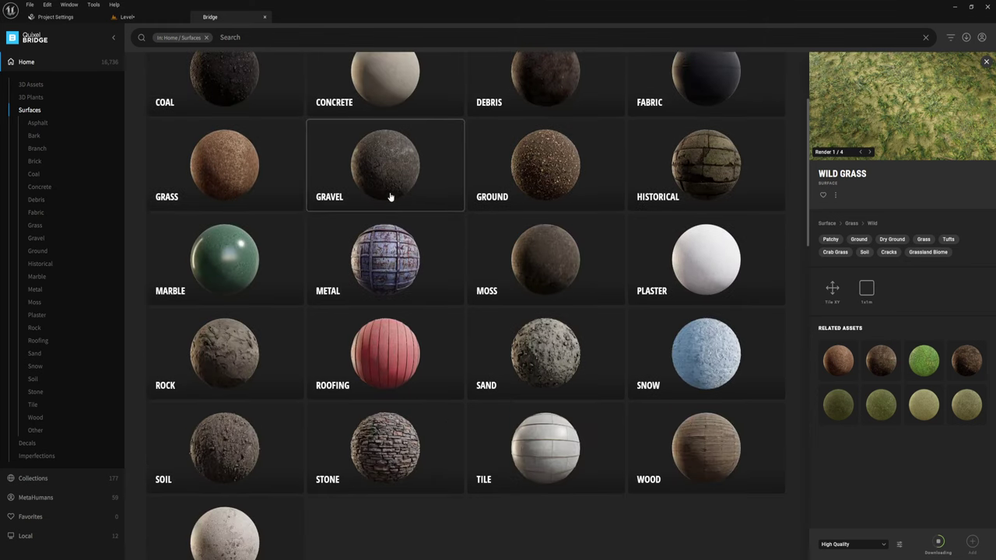
pyautogui.scroll(2, 390, 198)
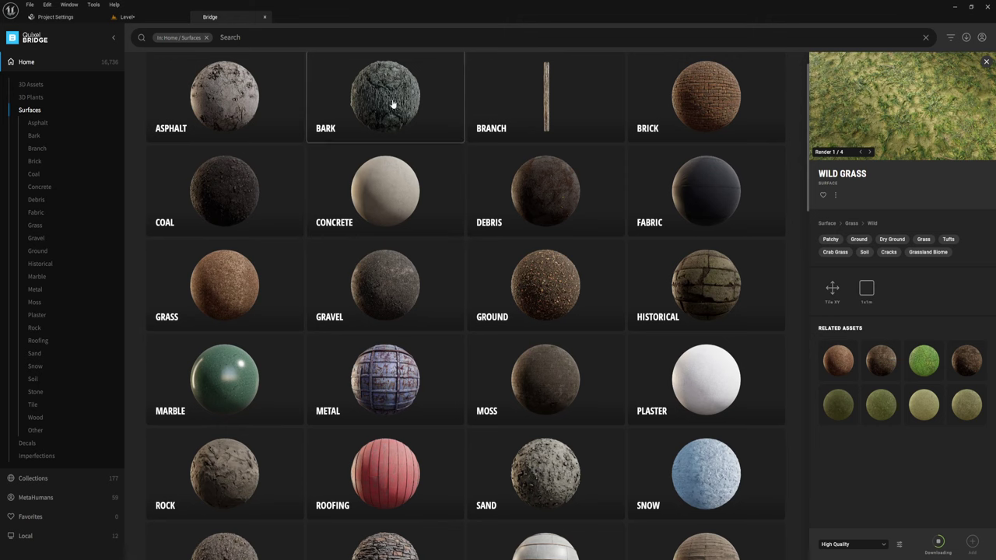
pyautogui.scroll(-2, 553, 323)
pyautogui.scroll(-3, 509, 349)
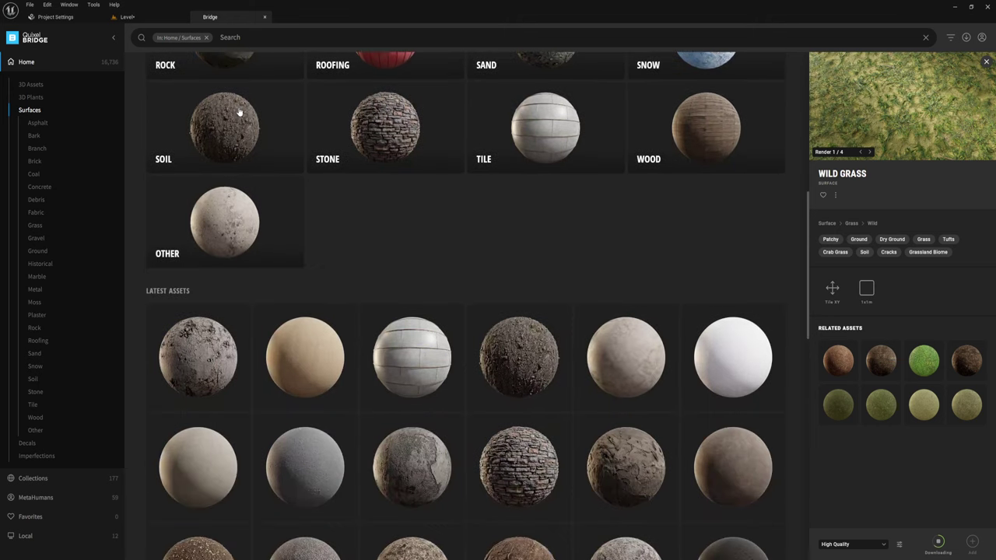
pyautogui.scroll(3, 282, 227)
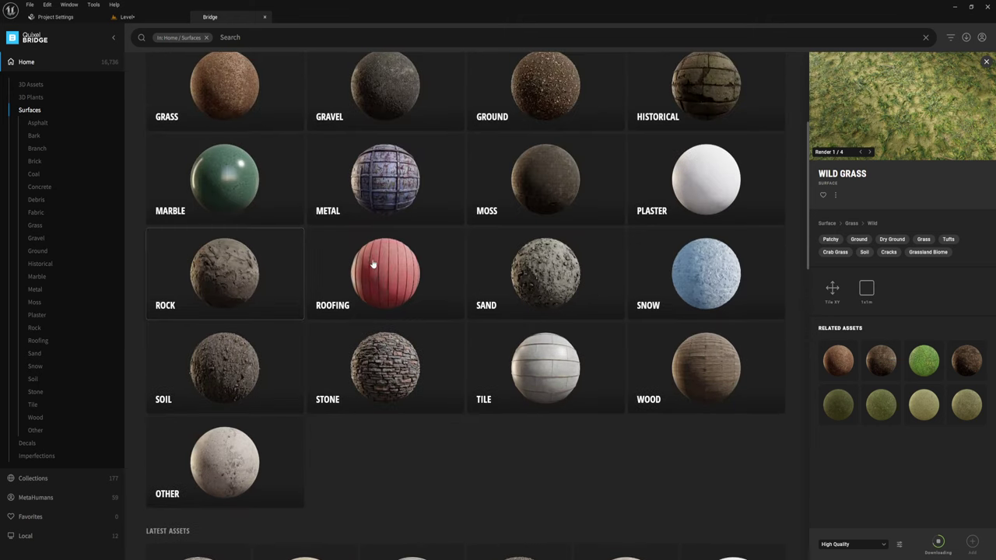
pyautogui.scroll(3, 378, 222)
# Look through the Bark surfaces, then return to the Surfaces overview.
pyautogui.click(387, 125)
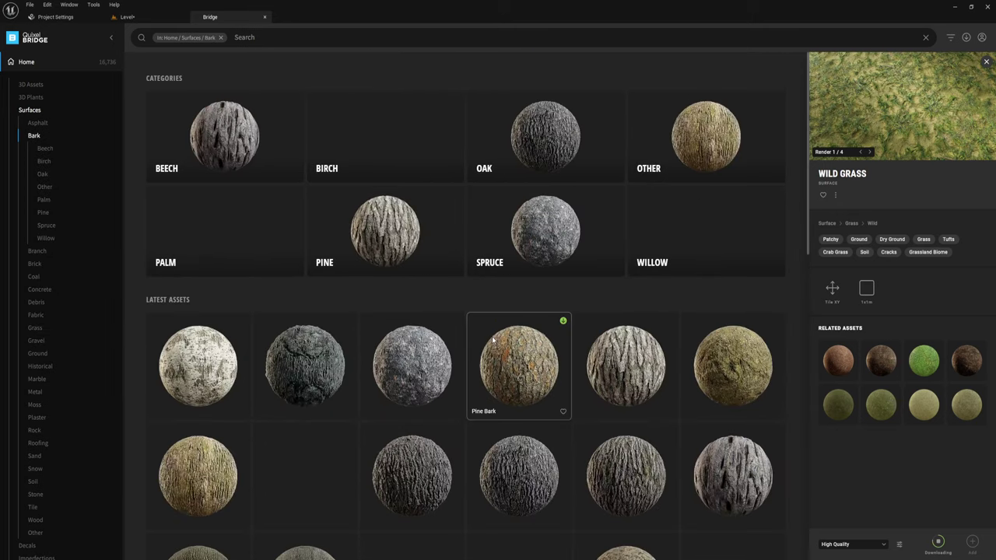
pyautogui.scroll(-3, 493, 339)
pyautogui.scroll(-2, 491, 336)
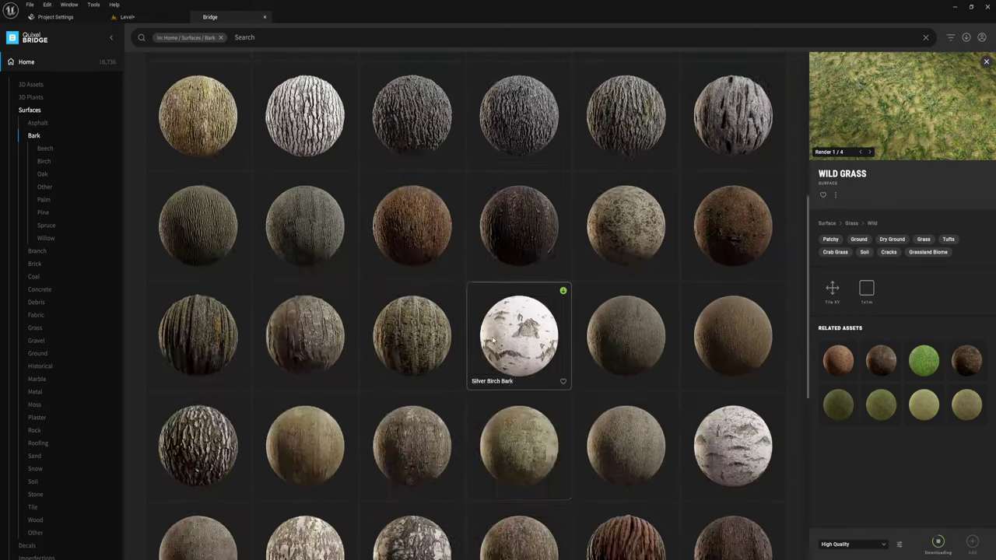
pyautogui.scroll(5, 492, 336)
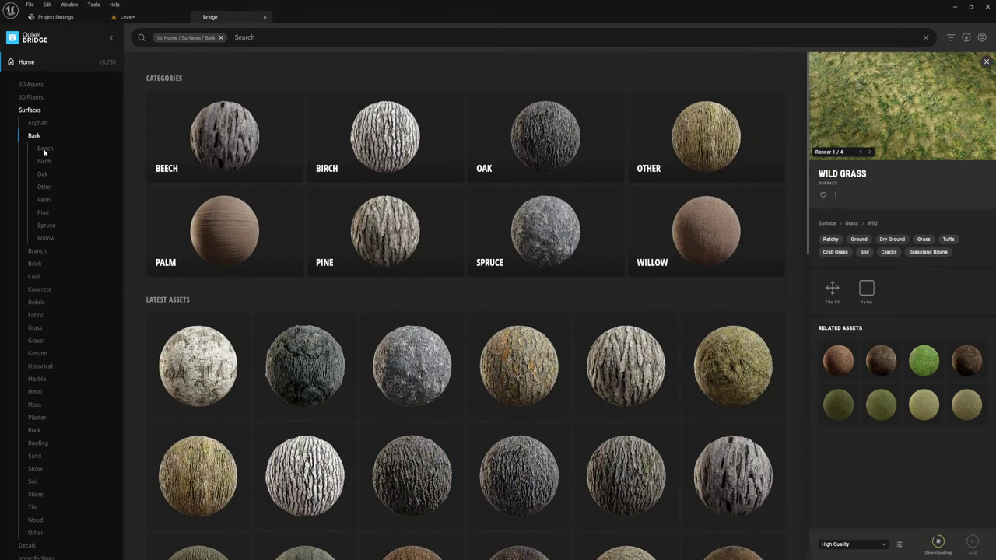
pyautogui.click(37, 113)
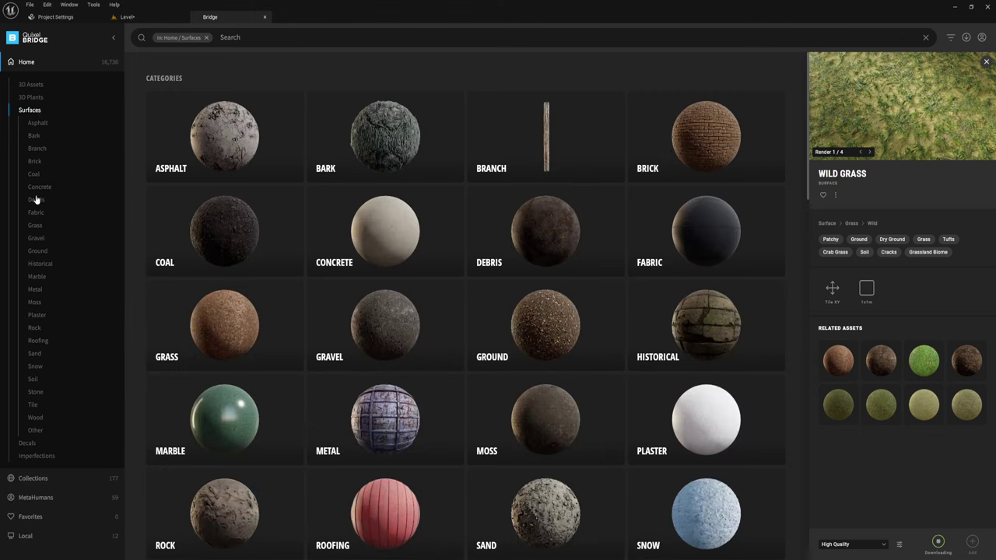
# Open the Rock surfaces and download Rough Rock Cliff at High Quality.
pyautogui.click(35, 327)
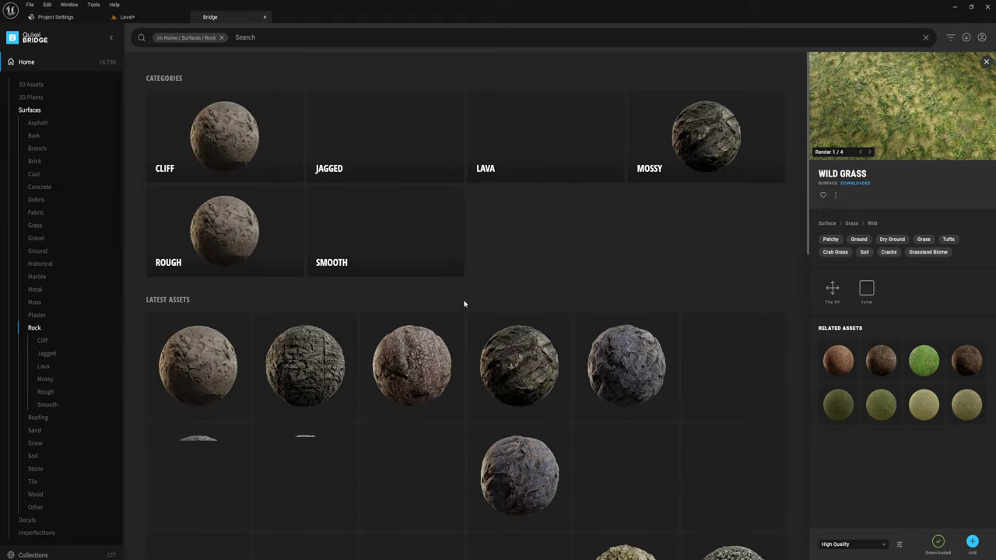
pyautogui.scroll(-2, 460, 307)
pyautogui.scroll(-2, 459, 307)
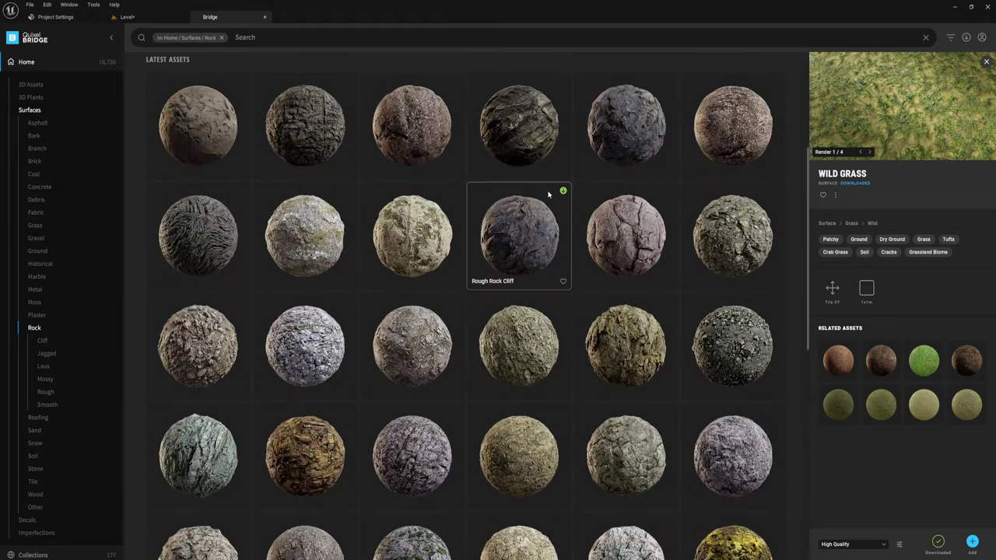
pyautogui.click(726, 246)
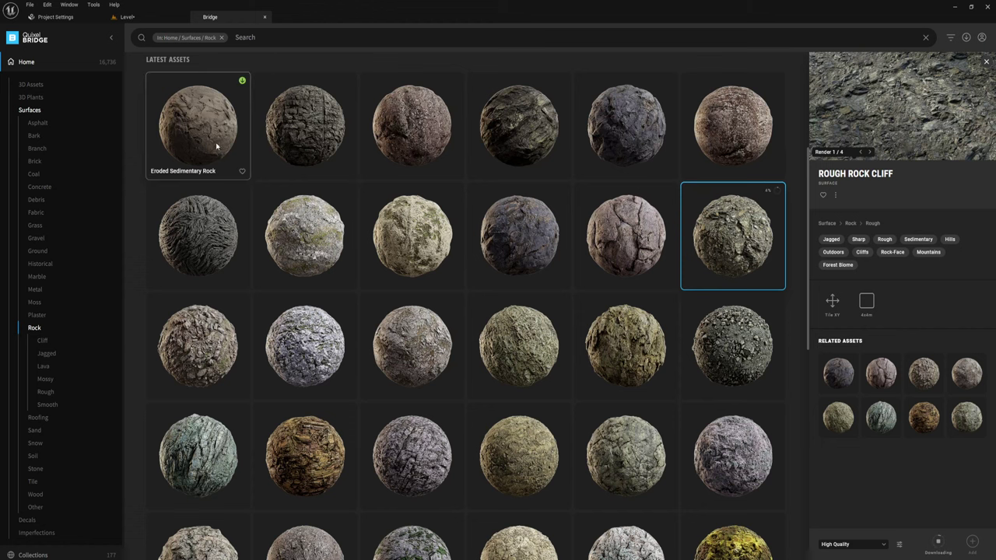
pyautogui.click(29, 111)
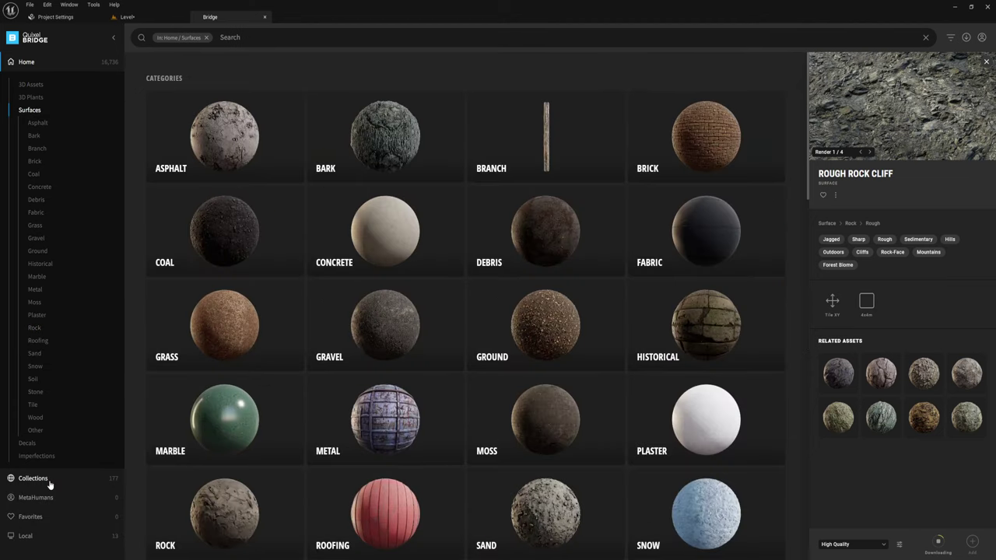
# Export the locally downloaded Wild Grass surface at High Quality into the Unreal project.
pyautogui.click(23, 537)
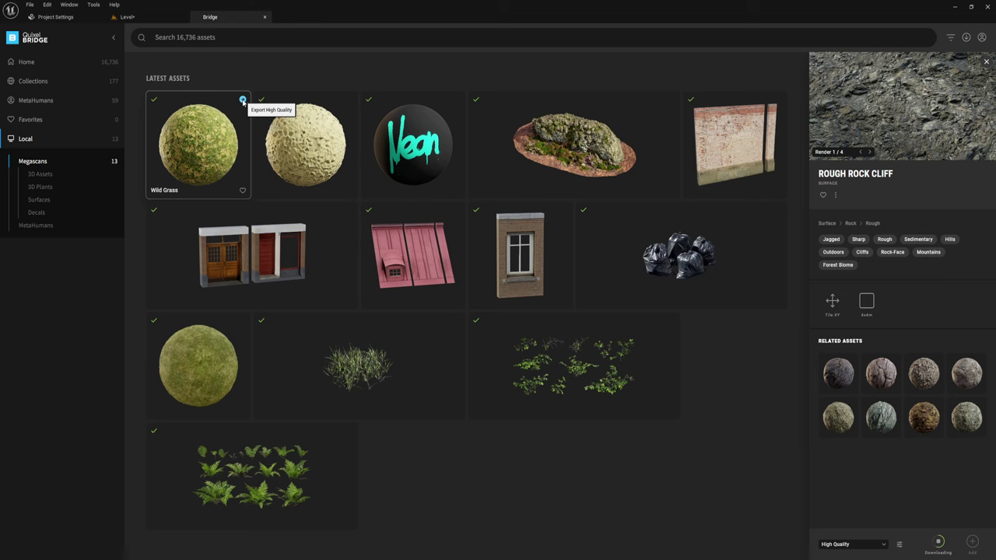
pyautogui.click(242, 101)
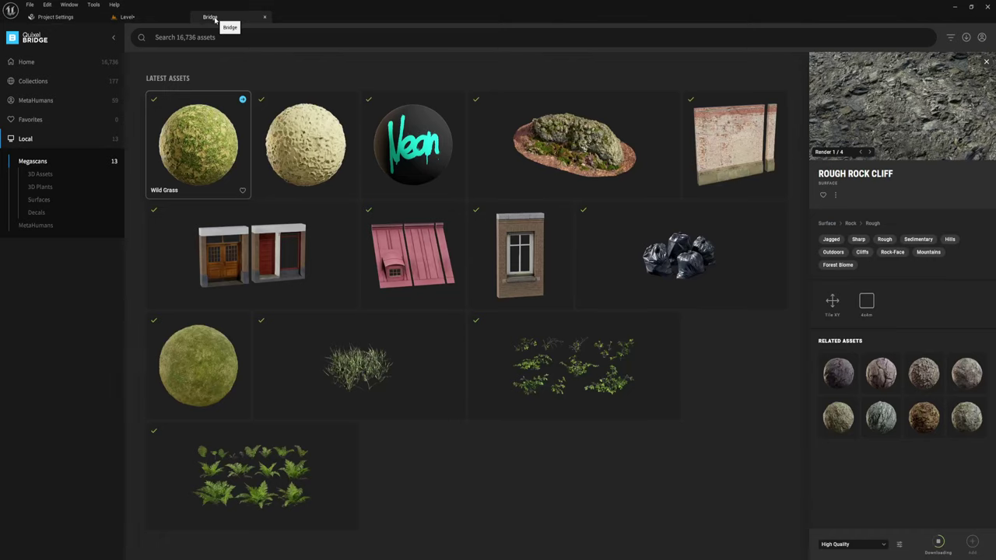
# Export Rippled Sand into the project and inspect its Surfaces folder.
pyautogui.click(210, 16)
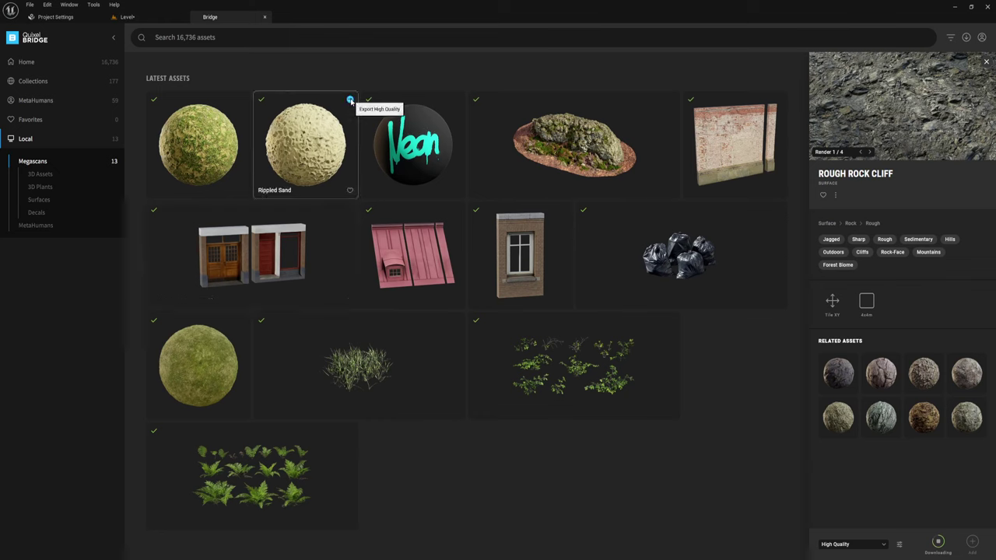
pyautogui.click(350, 101)
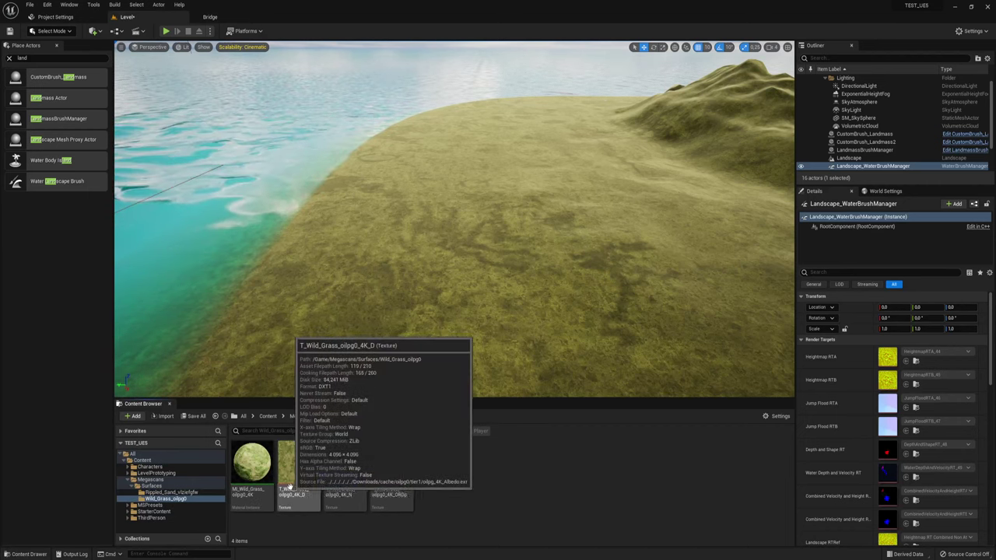
pyautogui.click(340, 416)
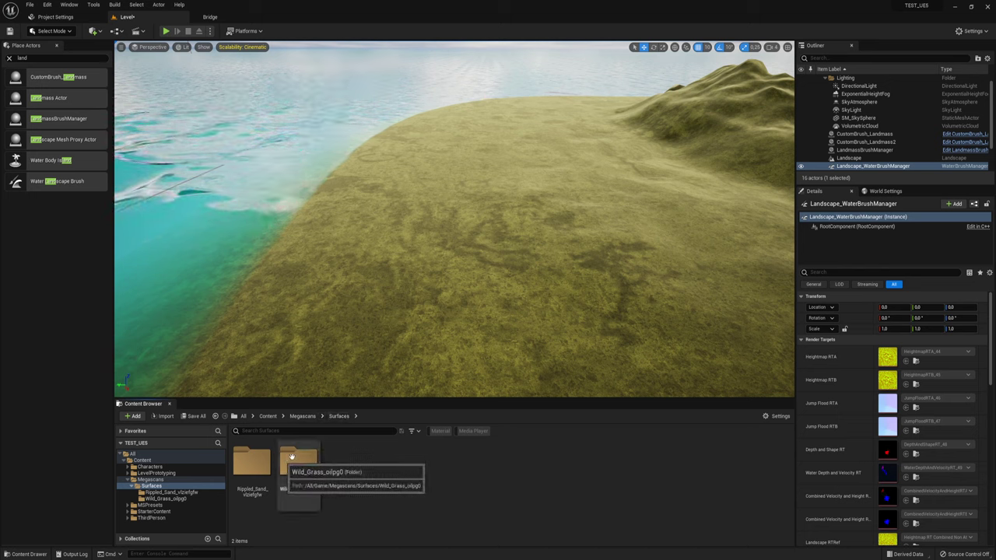
pyautogui.doubleClick(261, 470)
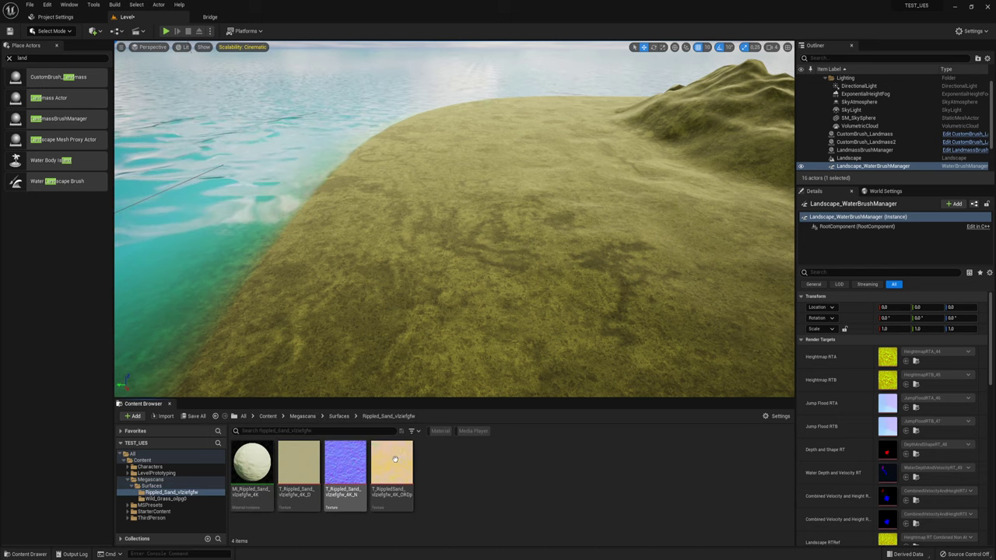
# Check the Wild_Grass folder, go up to Megascans, and return to the Bridge library.
pyautogui.click(339, 415)
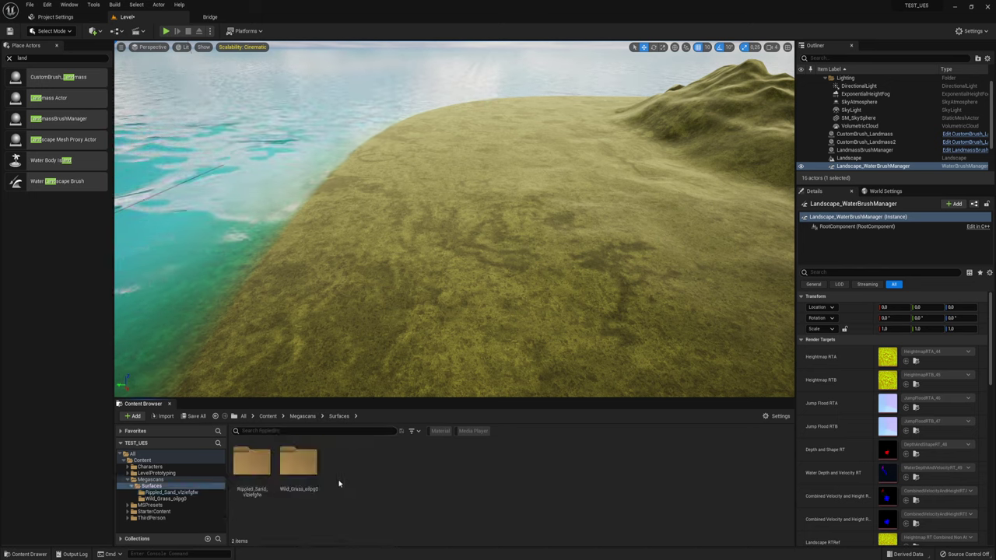
pyautogui.doubleClick(299, 466)
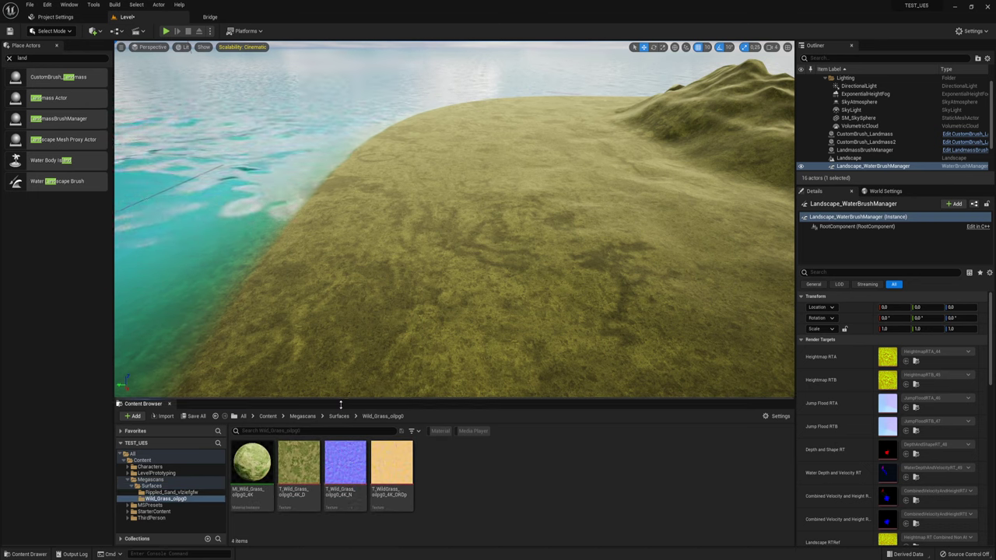
pyautogui.click(339, 415)
pyautogui.click(304, 417)
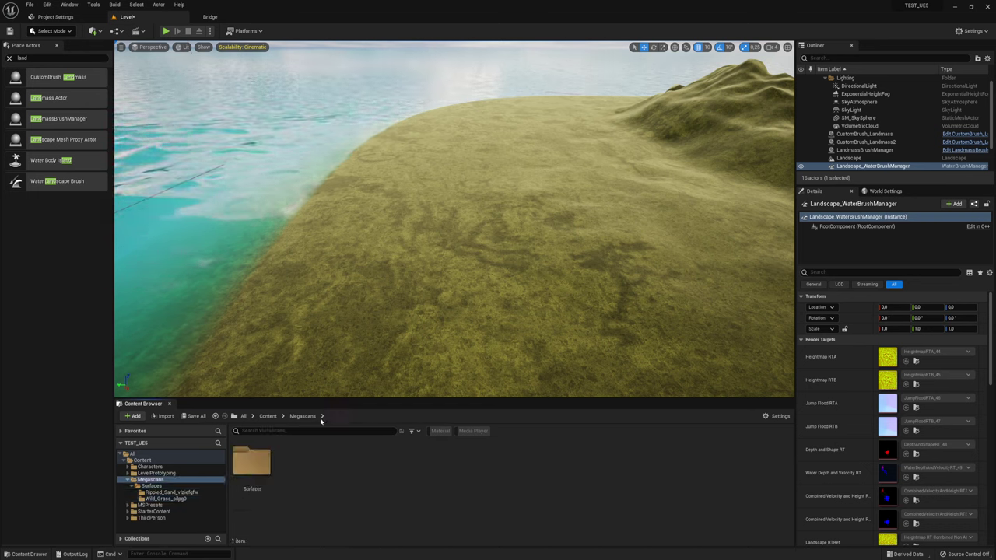
pyautogui.click(210, 17)
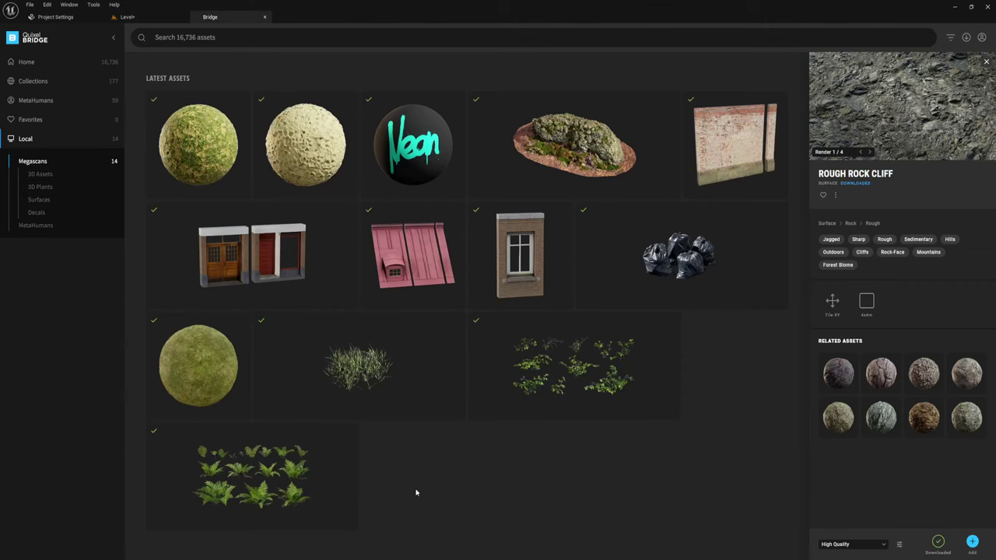
# Export Rough Rock Cliff from Bridge's local Megascans and check its folder under Surfaces.
pyautogui.click(35, 165)
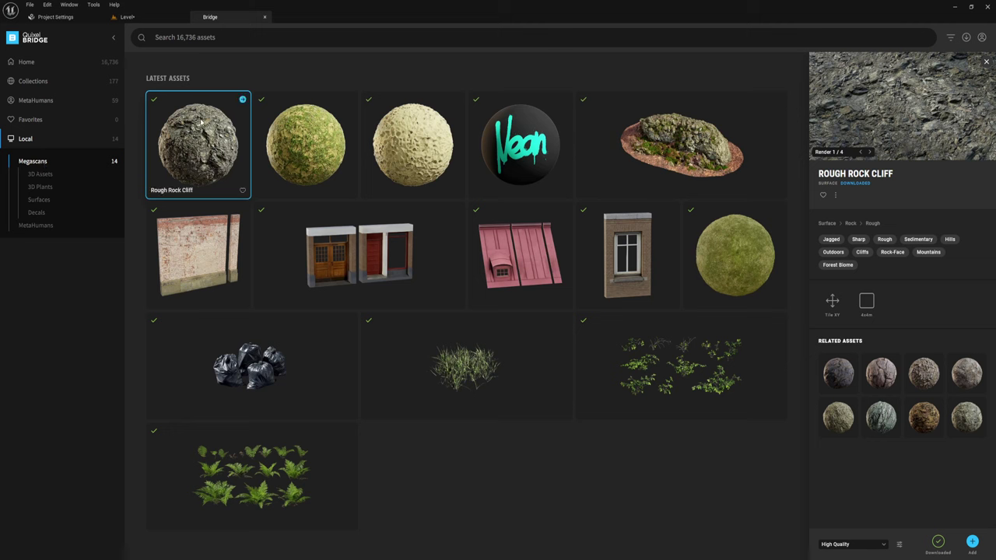
pyautogui.click(242, 101)
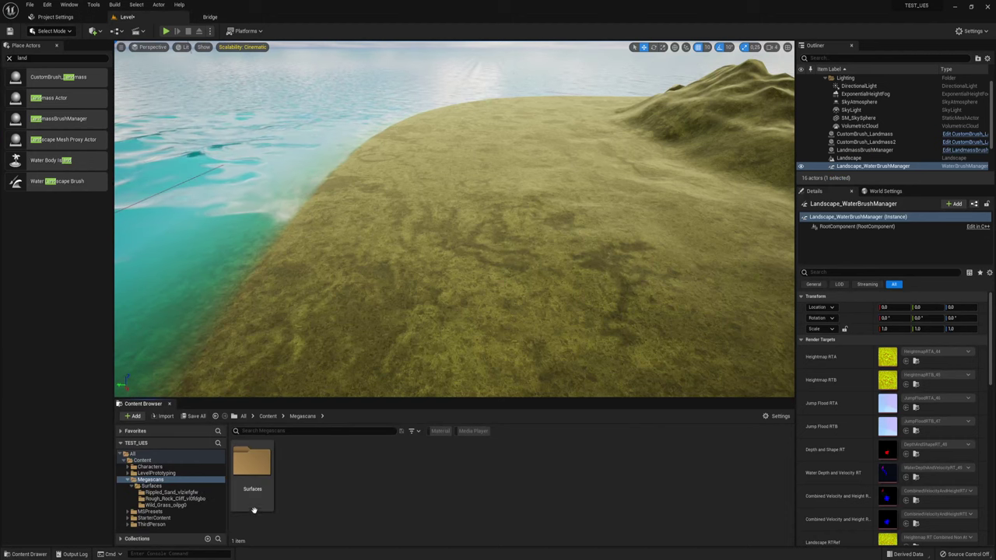
pyautogui.doubleClick(254, 461)
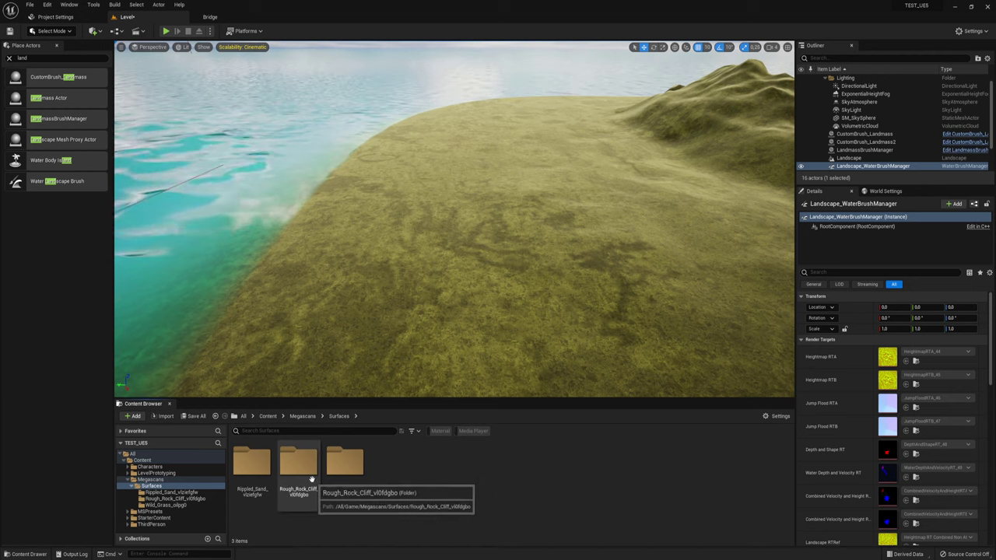
pyautogui.doubleClick(310, 476)
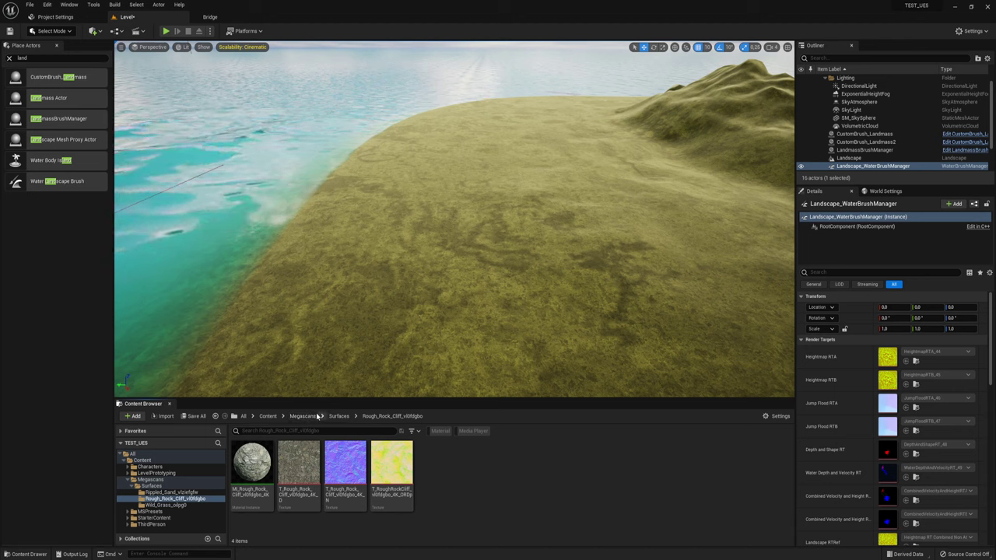
pyautogui.click(340, 418)
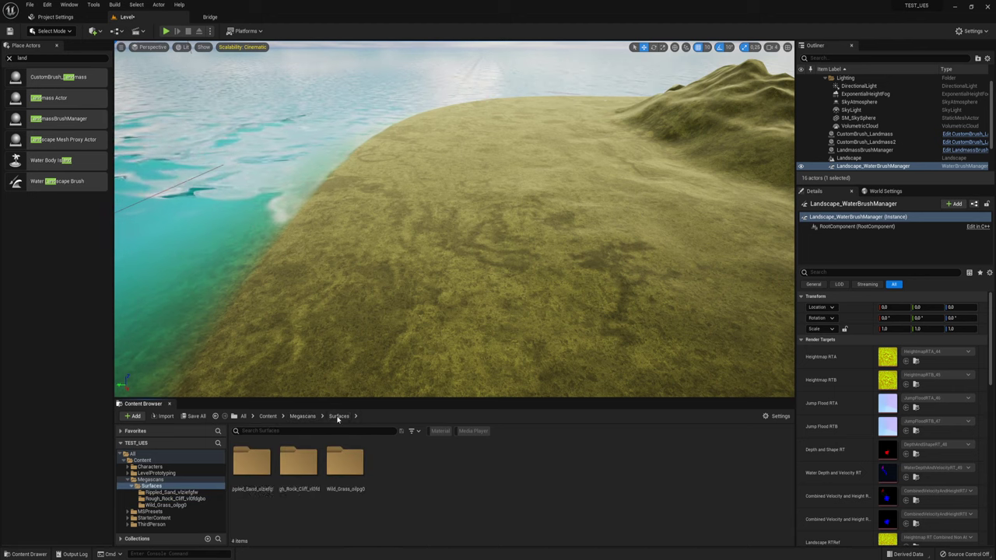
# Add a new Material asset in Megascans/Surfaces named MAT_LANDSCAPE.
pyautogui.rightClick(448, 481)
pyautogui.moveTo(495, 332)
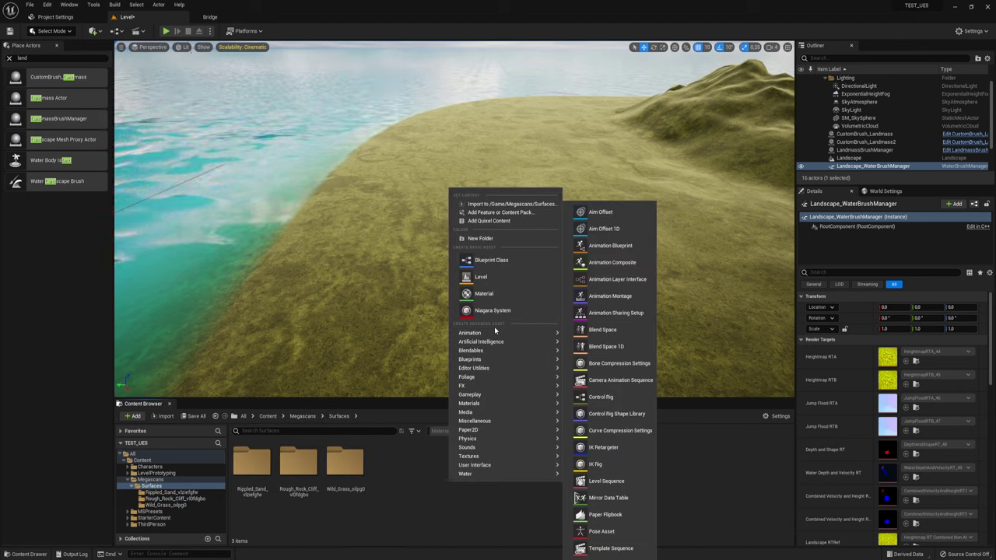
pyautogui.click(484, 293)
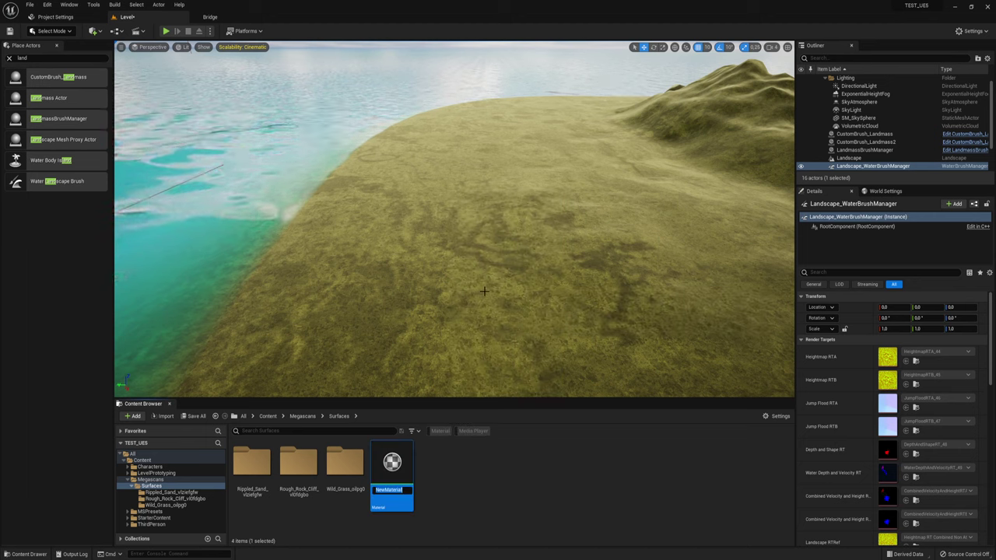
pyautogui.write('MAT')
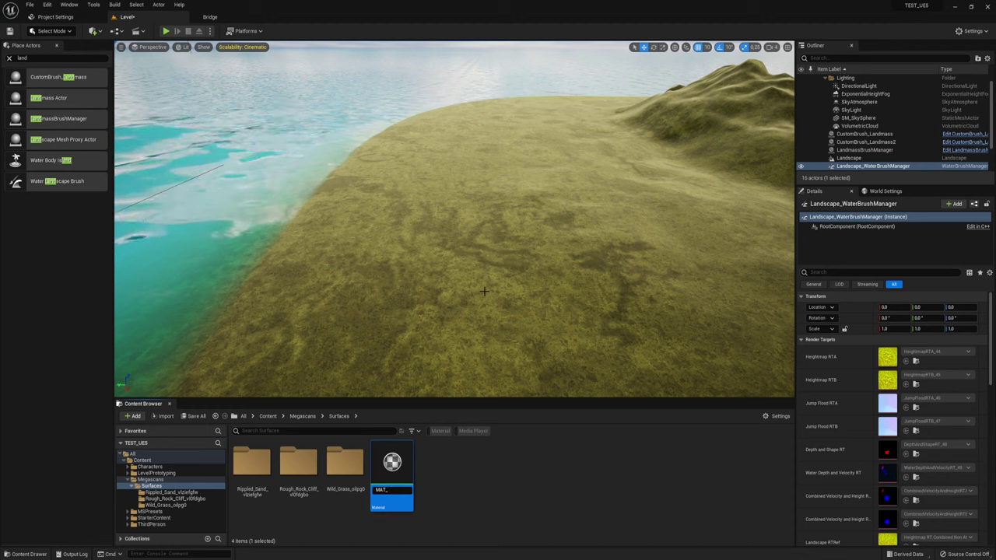
pyautogui.write('_')
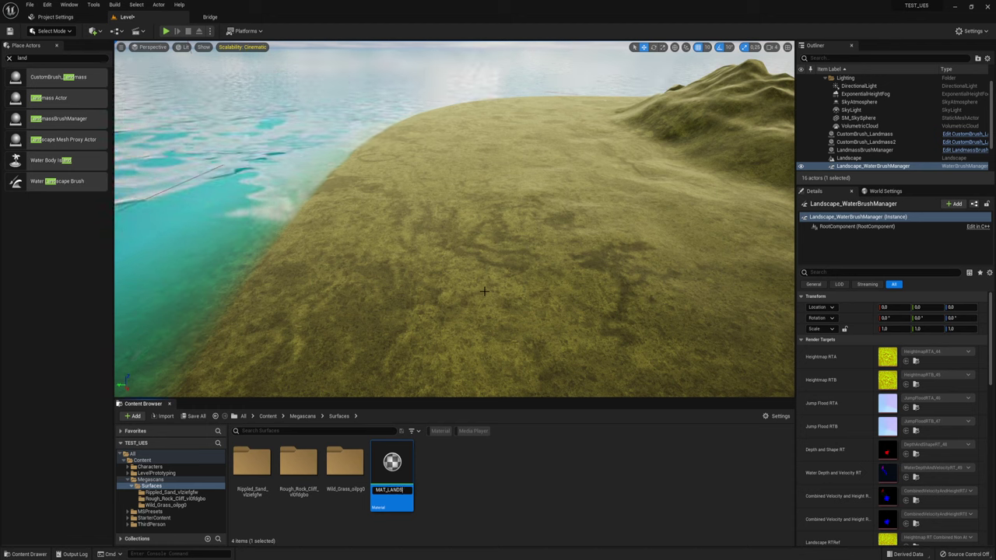
pyautogui.write('CAPE')
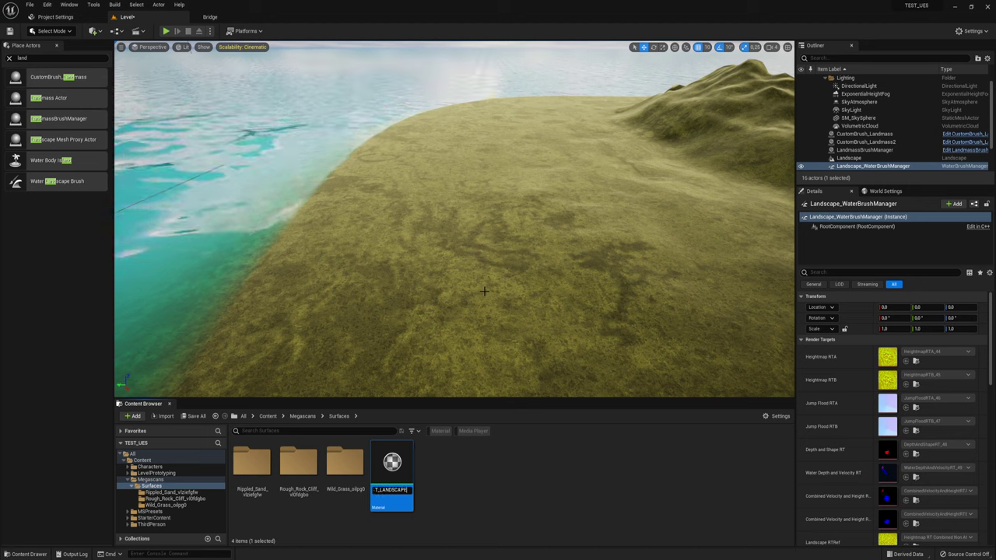
pyautogui.press('Return')
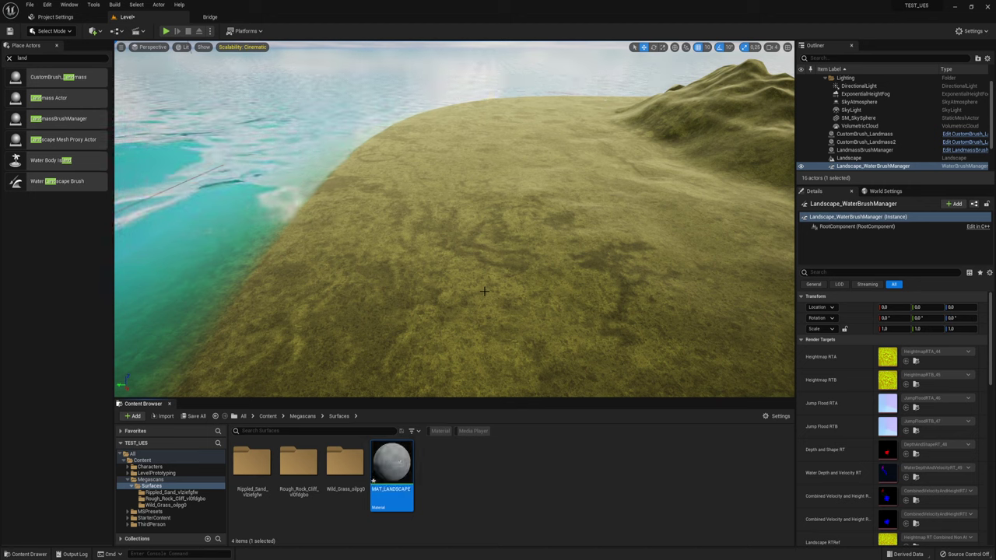
# Open MAT_LANDSCAPE in the Material Editor, move its window, and look through menus for Editor Preferences.
pyautogui.doubleClick(391, 465)
pyautogui.moveTo(277, 116); pyautogui.dragTo(364, 90)
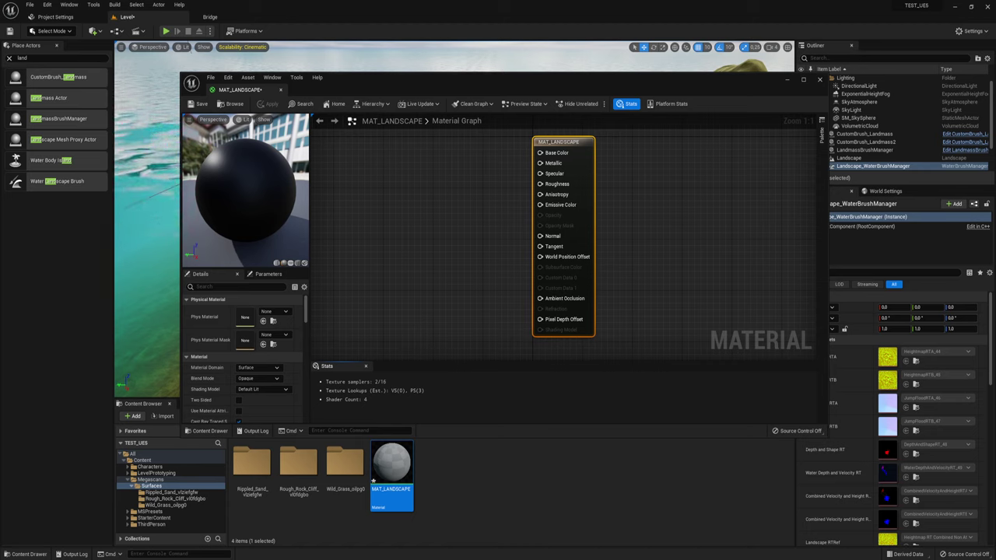
pyautogui.click(967, 29)
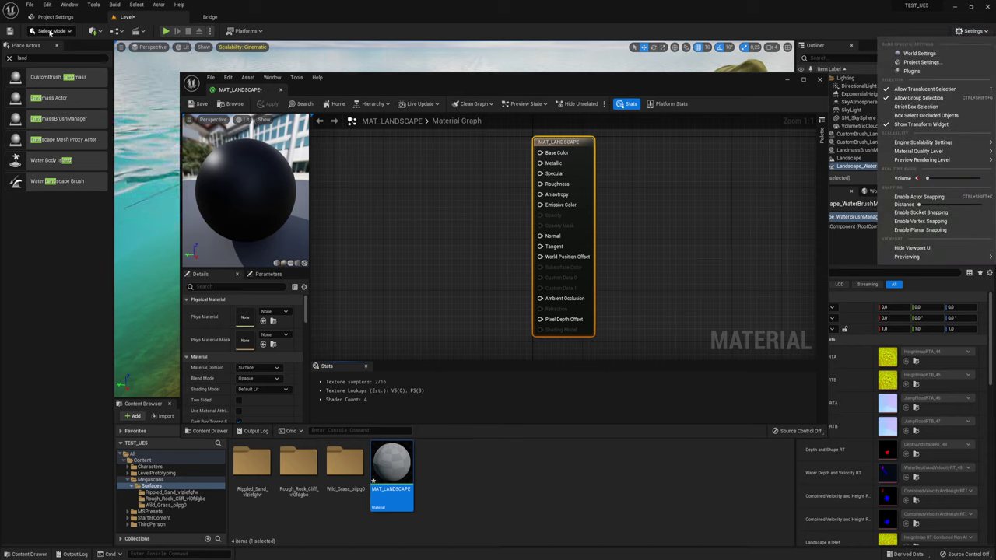
pyautogui.click(110, 6)
pyautogui.moveTo(70, 6)
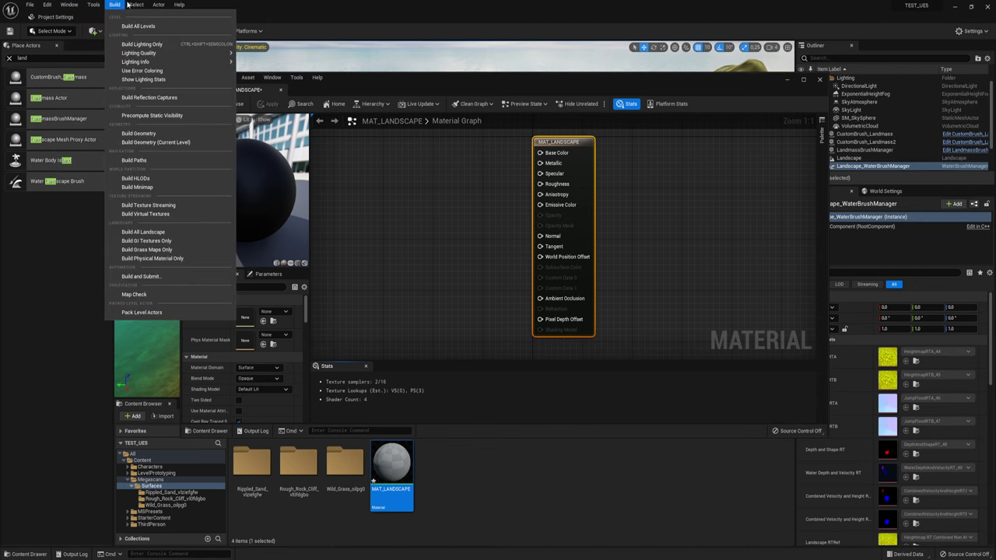
pyautogui.moveTo(29, 5)
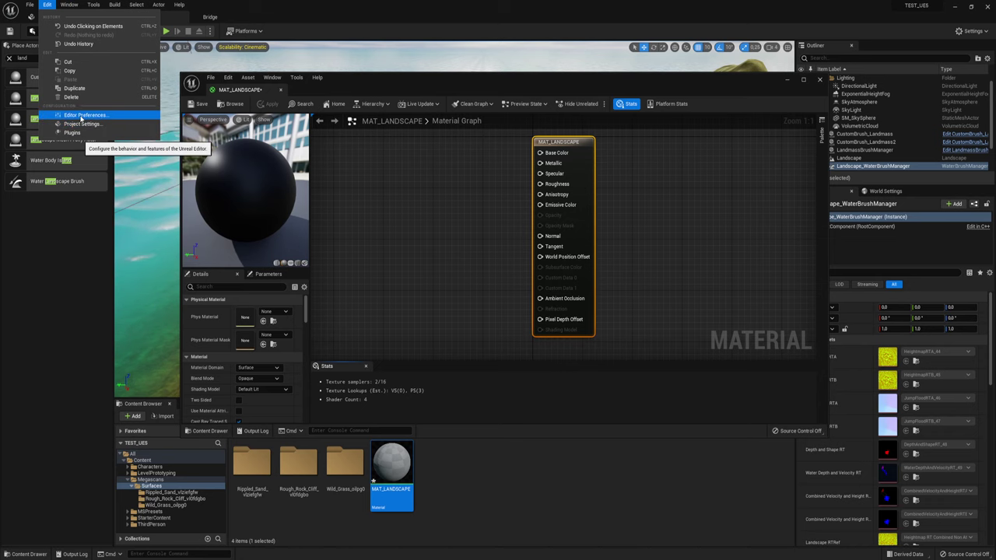
# In Editor Preferences, set Asset Editor Open Location to Main Window.
pyautogui.click(81, 116)
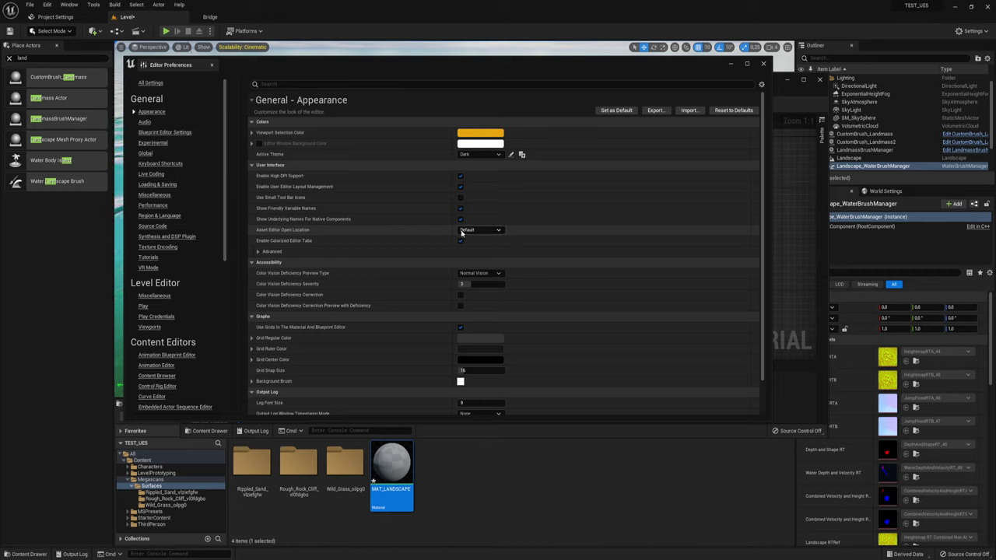
pyautogui.click(471, 231)
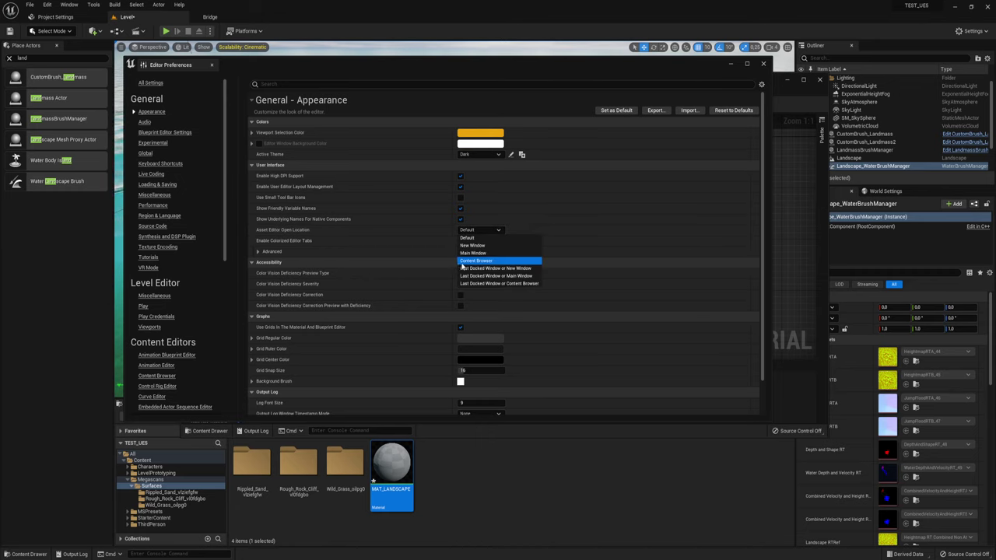
pyautogui.click(482, 254)
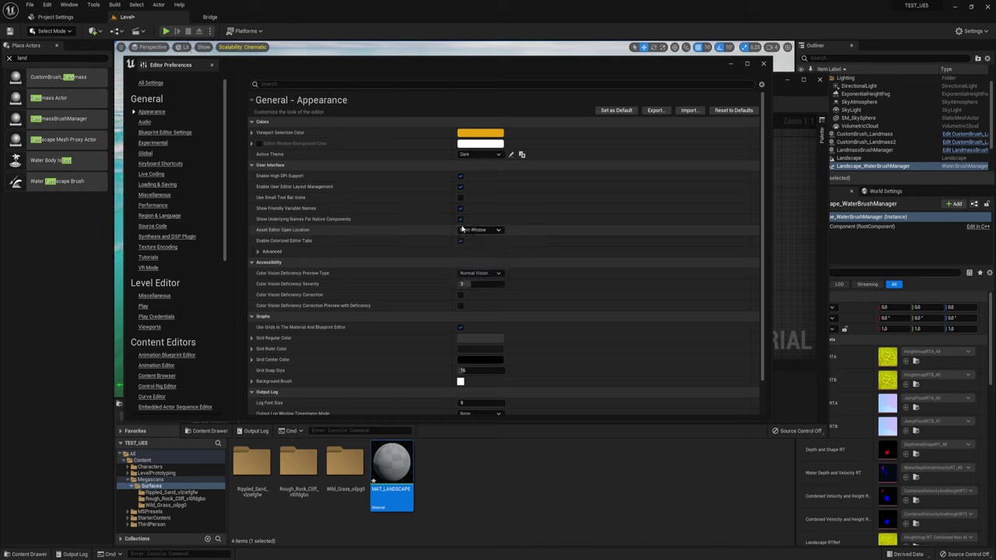
pyautogui.click(478, 231)
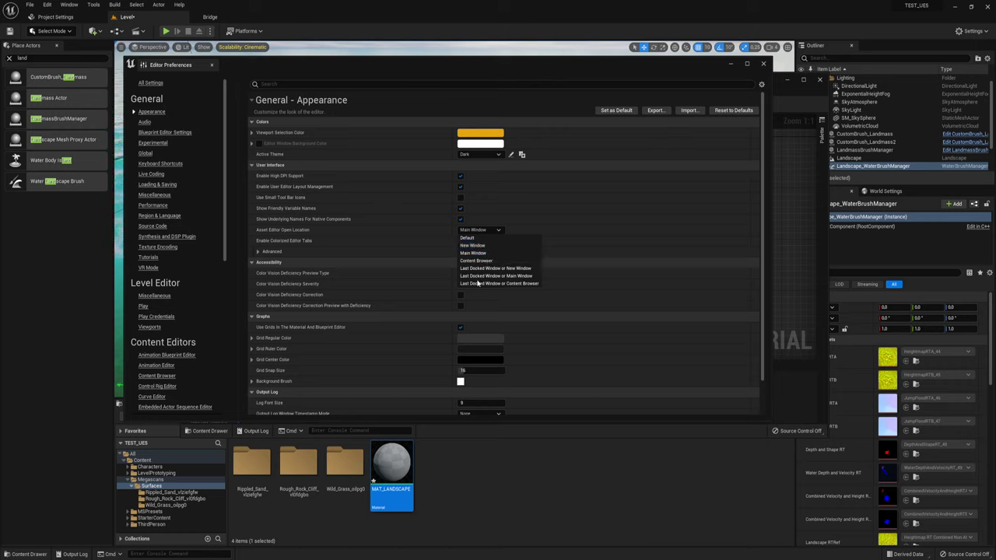
# Close Editor Preferences and the floating MAT_LANDSCAPE editor to return to the level.
pyautogui.click(510, 54)
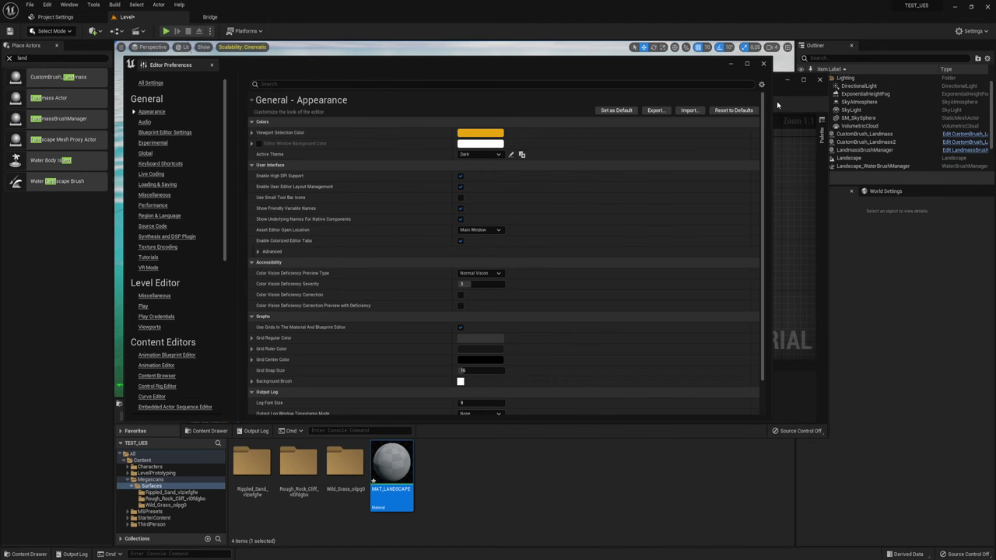
pyautogui.click(763, 64)
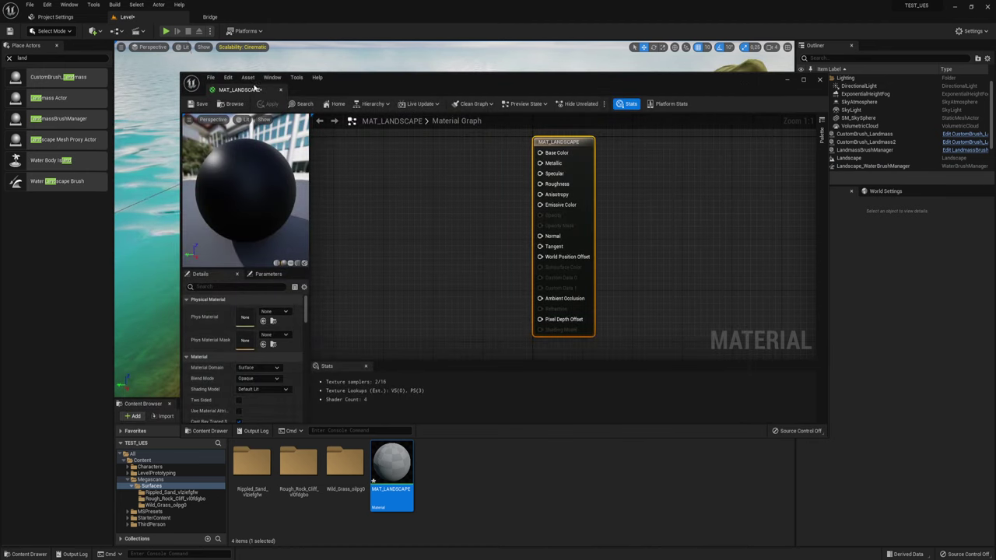
pyautogui.click(280, 89)
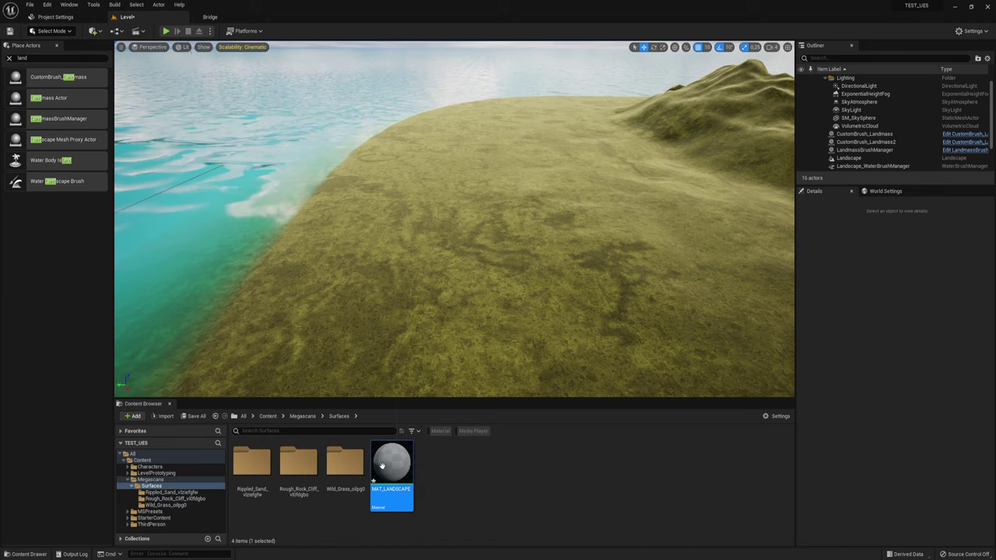
# Reopen MAT_LANDSCAPE as a docked tab and search the graph's node list for 'lan'.
pyautogui.doubleClick(381, 466)
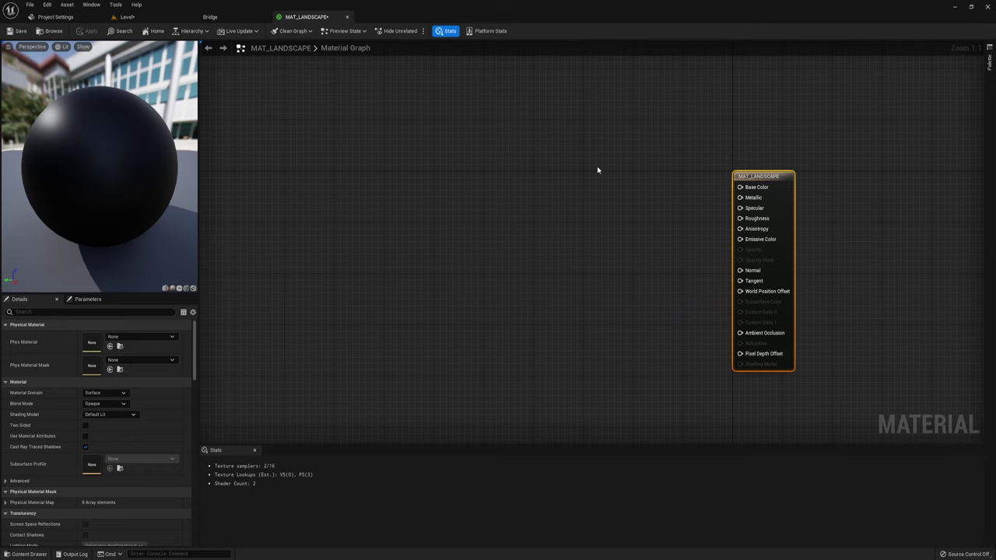
pyautogui.moveTo(655, 235); pyautogui.dragTo(630, 210, button='right')
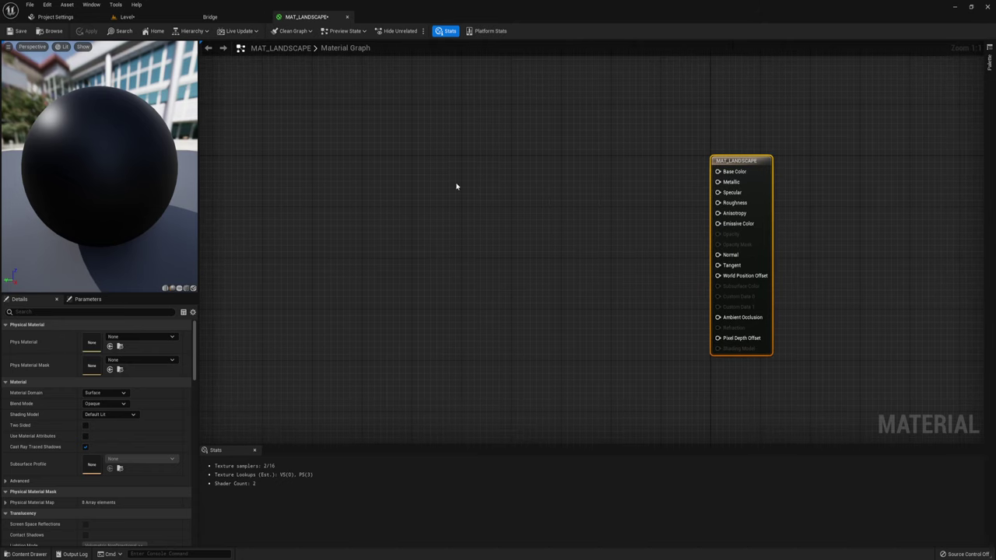
pyautogui.rightClick(477, 202)
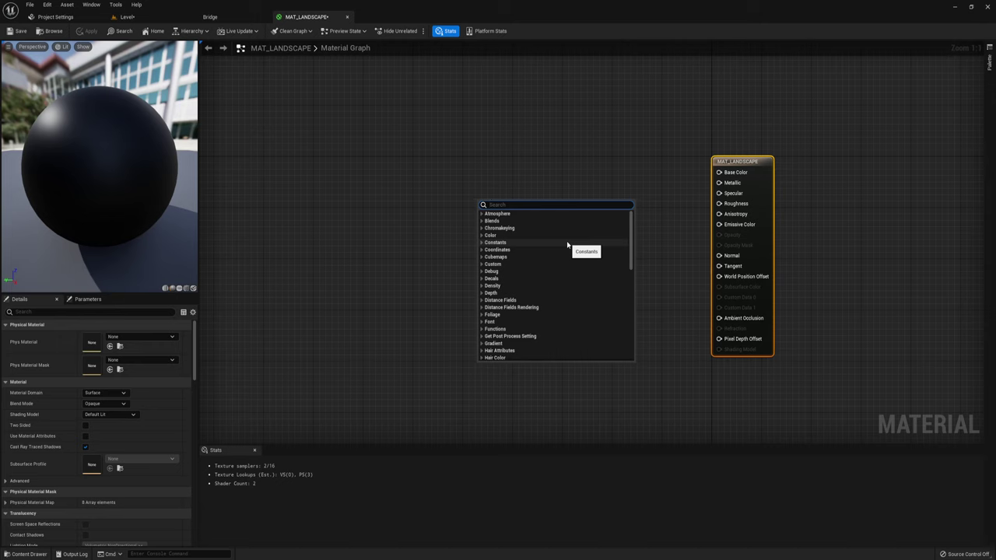
pyautogui.write('lan')
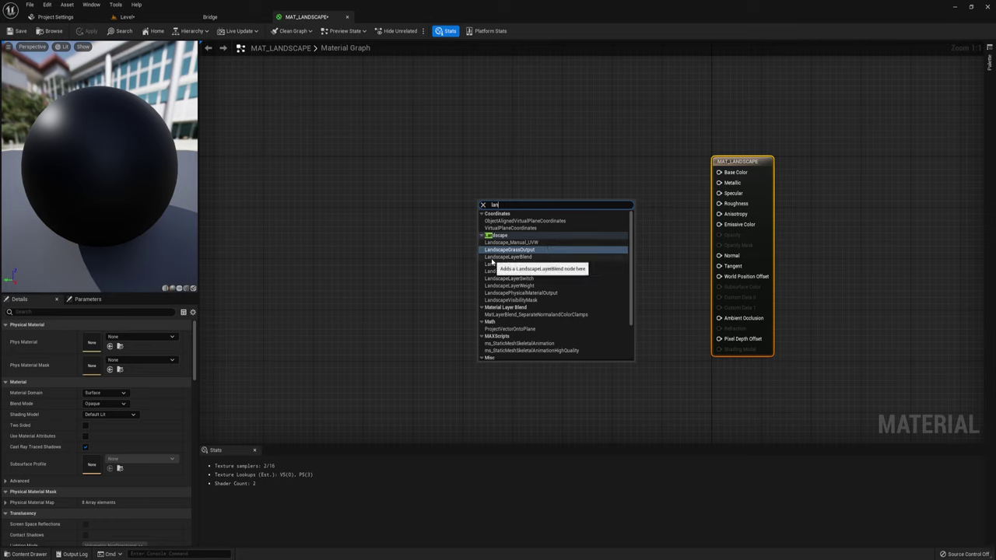
# Add a LandscapeLayerBlend node and wire its output into Base Color.
pyautogui.click(526, 258)
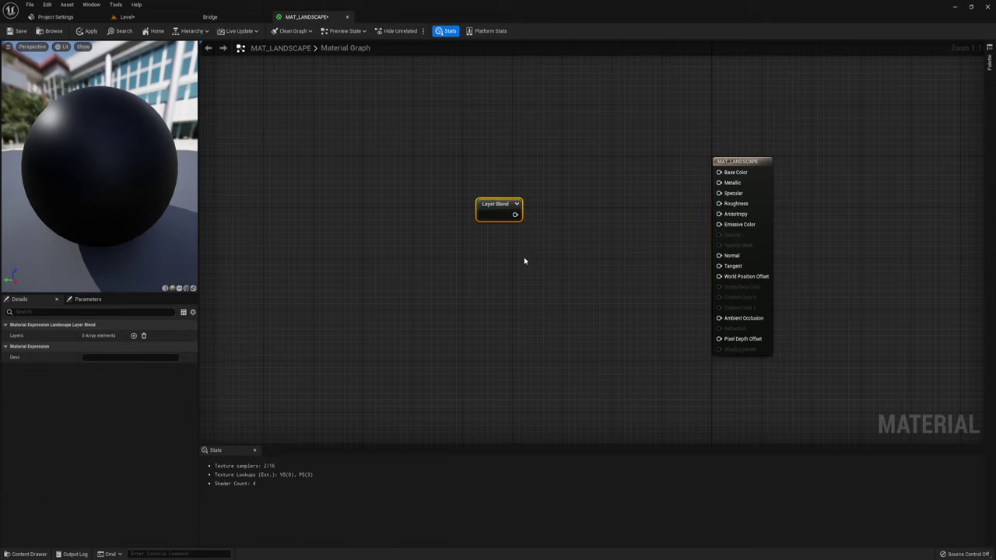
pyautogui.moveTo(488, 214)
pyautogui.mouseDown()
pyautogui.moveTo(550, 225)
pyautogui.moveTo(716, 176)
pyautogui.moveTo(576, 224)
pyautogui.moveTo(571, 165)
pyautogui.mouseUp()
pyautogui.click(715, 177)
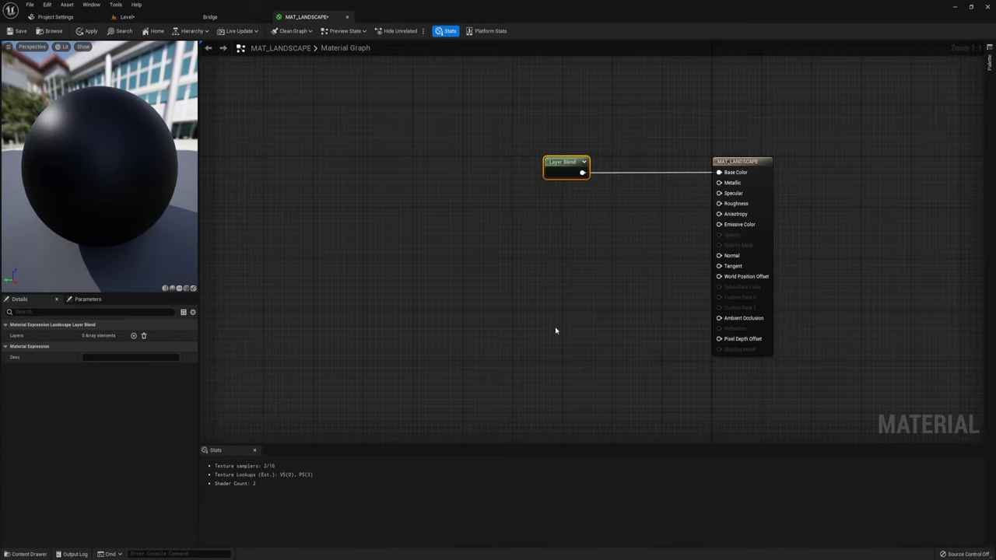
pyautogui.moveTo(560, 329); pyautogui.dragTo(661, 403, button='right')
pyautogui.moveTo(654, 220); pyautogui.dragTo(622, 143)
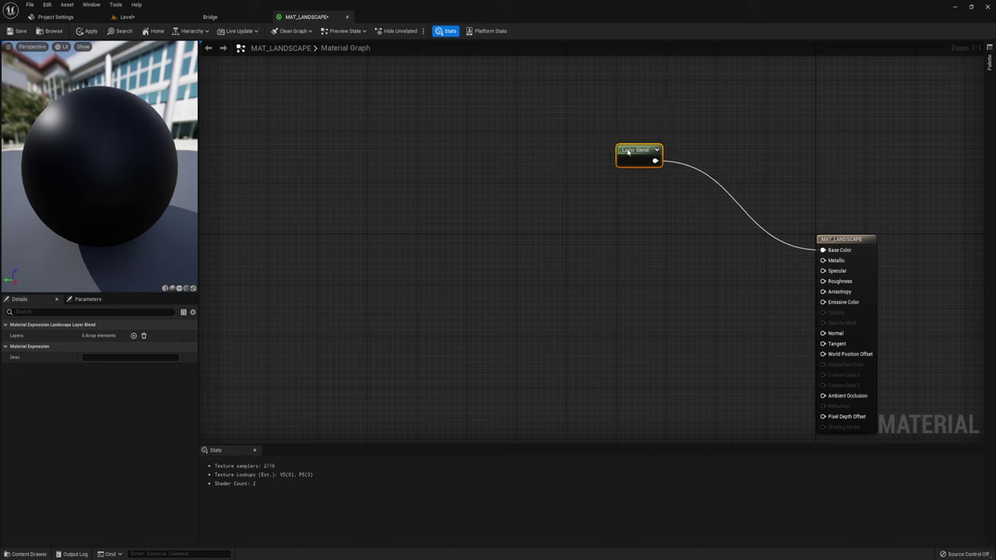
pyautogui.moveTo(622, 254); pyautogui.dragTo(591, 240, button='right')
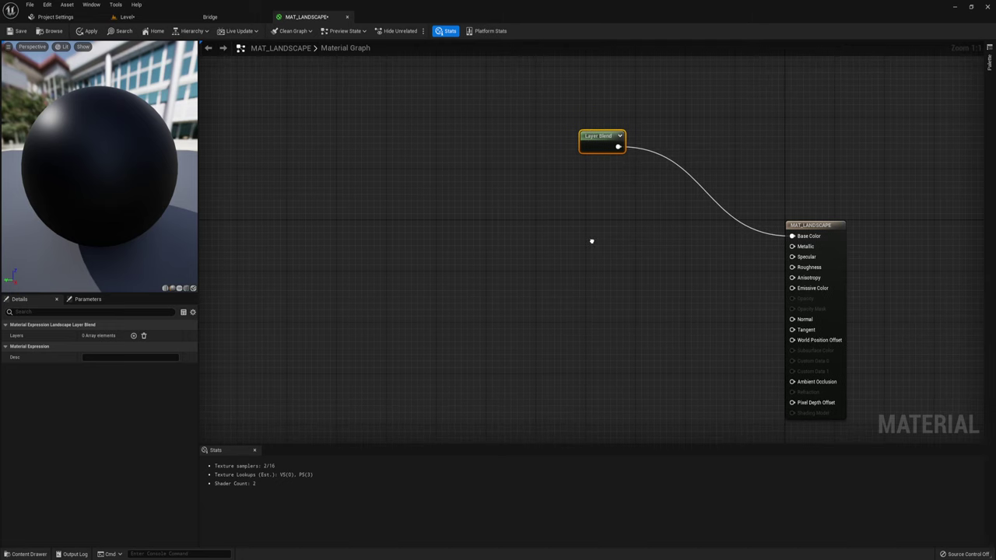
# Give the Layer Blend three layer entries in Details and expand each index.
pyautogui.click(133, 337)
pyautogui.click(11, 347)
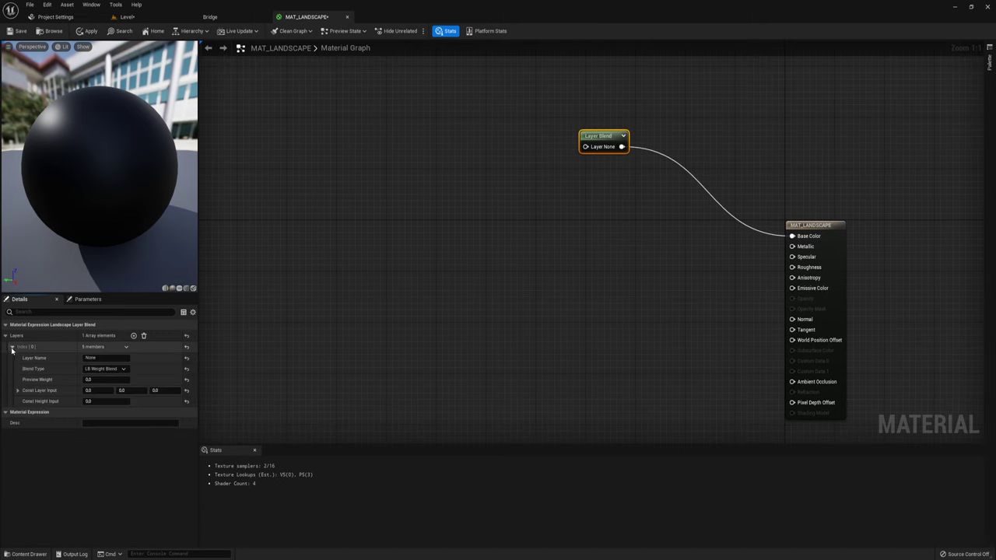
pyautogui.click(133, 336)
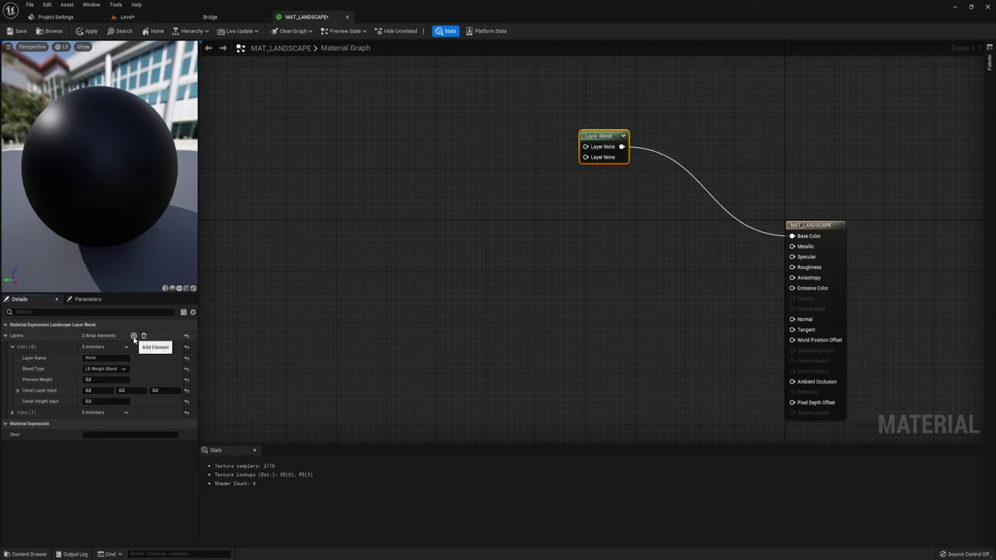
pyautogui.click(134, 335)
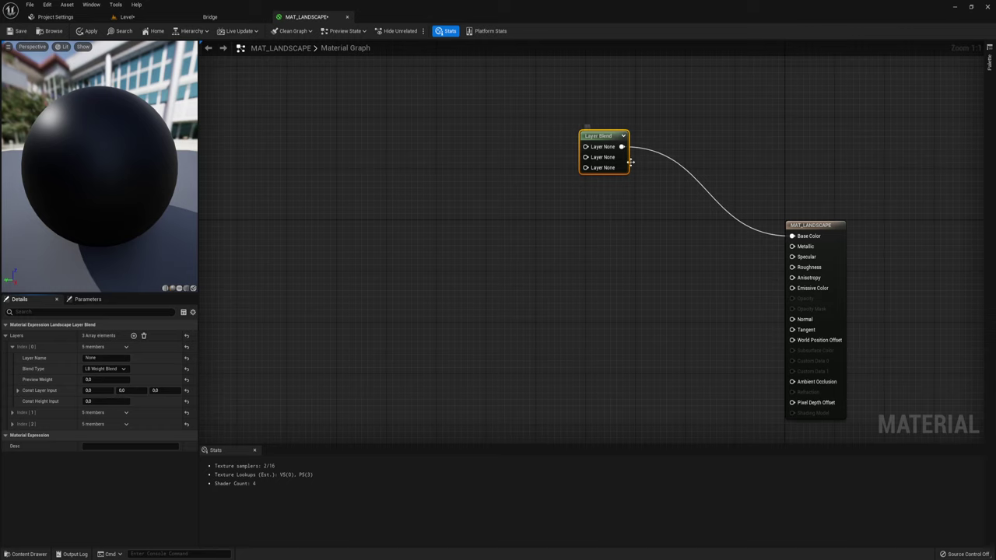
pyautogui.click(11, 412)
pyautogui.click(12, 478)
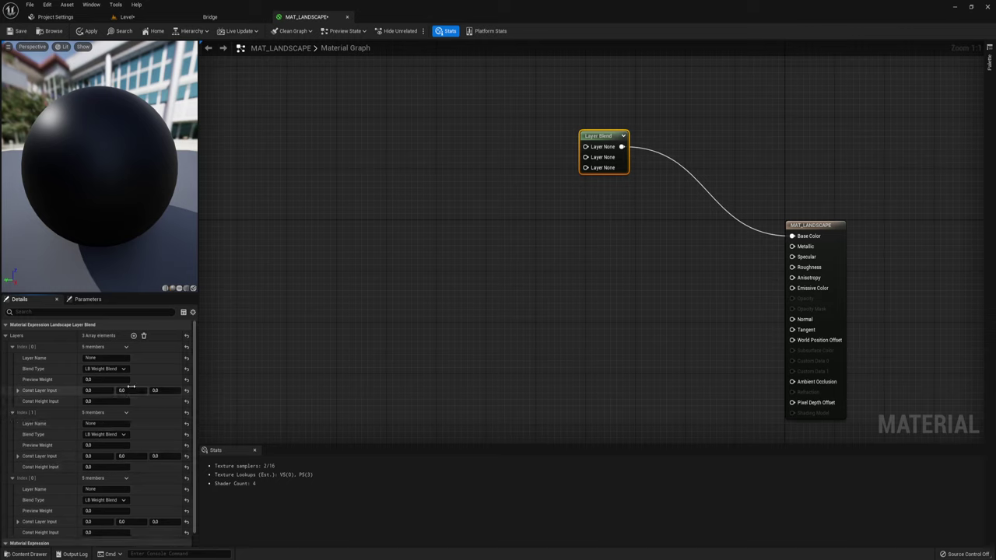
pyautogui.moveTo(200, 313); pyautogui.dragTo(223, 313)
pyautogui.write('Ground')
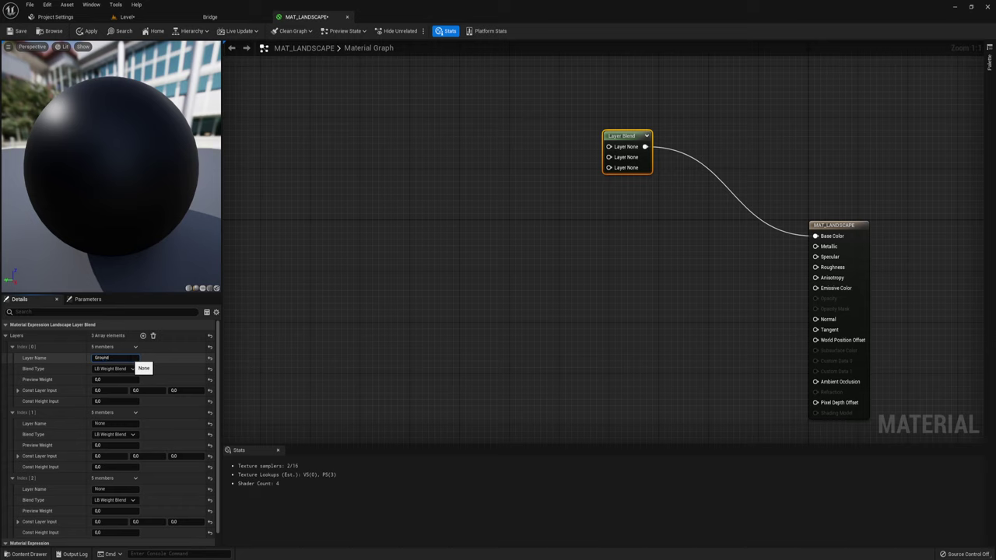
# Name layer Index 0 Ground and Index 1 Sand, then bring up Quixel Bridge.
pyautogui.press('Return')
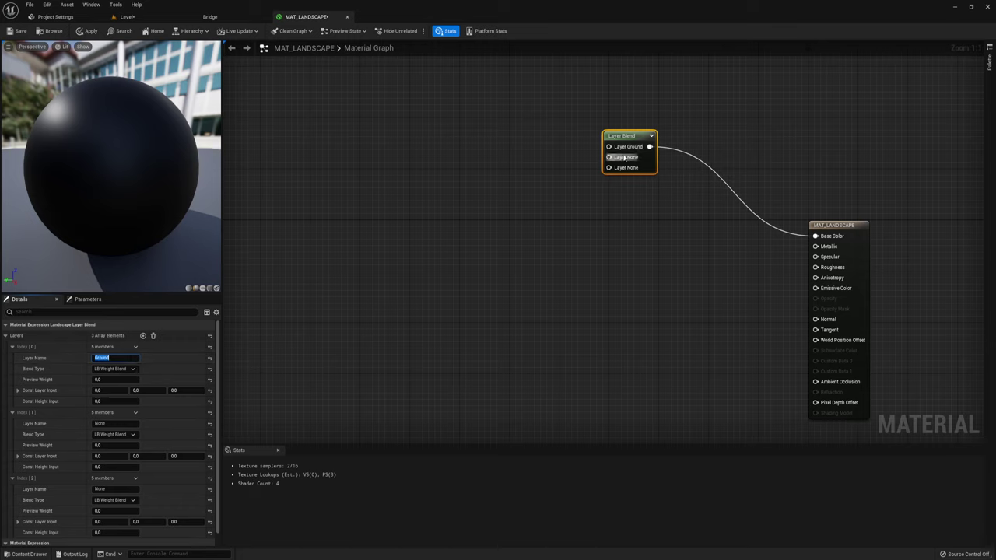
pyautogui.click(118, 424)
pyautogui.write('Sand')
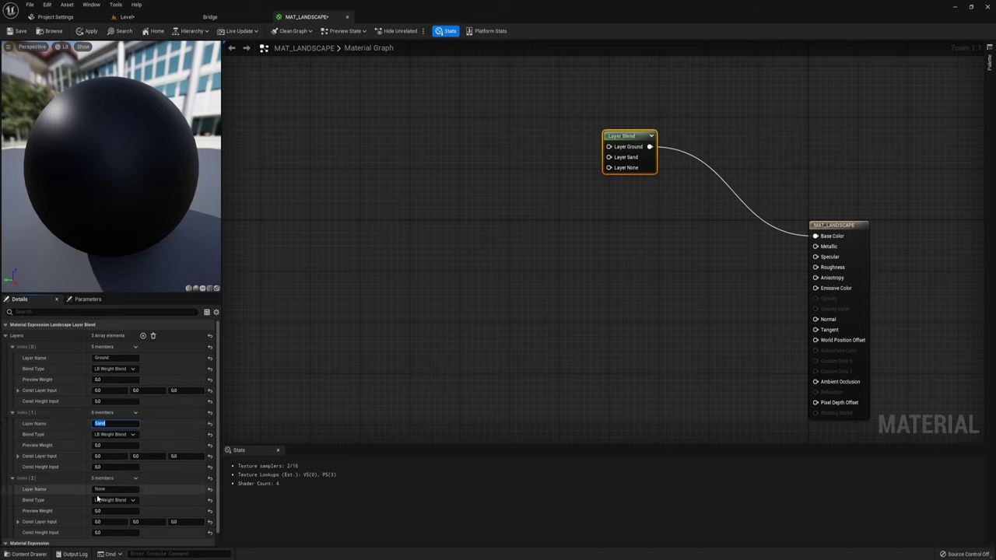
pyautogui.click(115, 489)
pyautogui.click(251, 19)
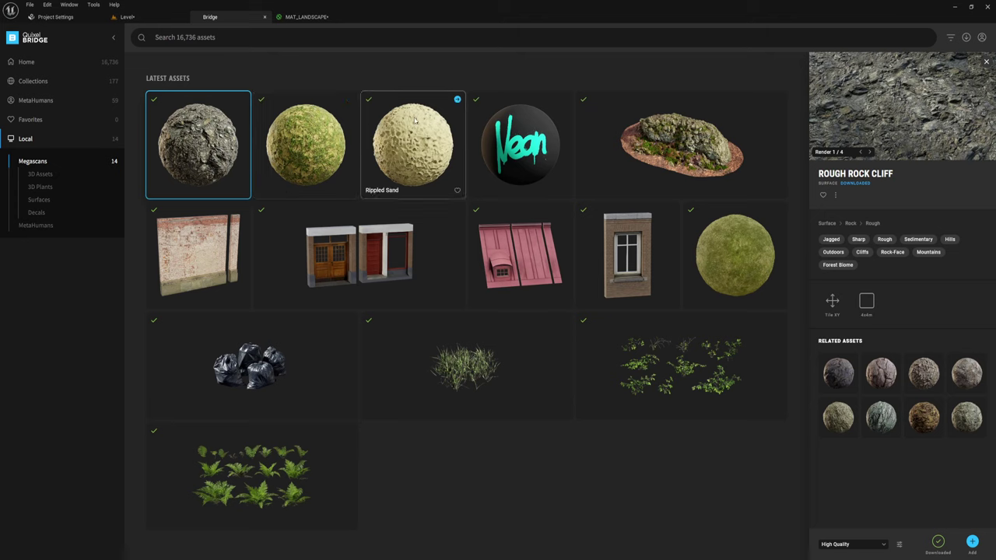
# Back in MAT_LANDSCAPE, name the Index 2 blend layer Rock.
pyautogui.click(304, 16)
pyautogui.click(117, 489)
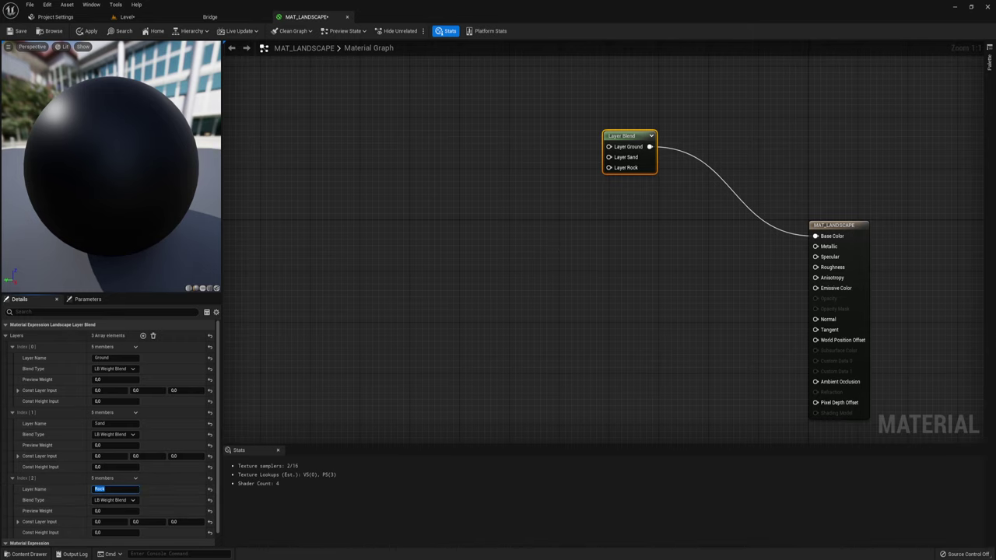
# Duplicate the Layer Blend node, place the copy below, and open the Wild_Grass folder.
pyautogui.moveTo(527, 268); pyautogui.dragTo(520, 264, button='right')
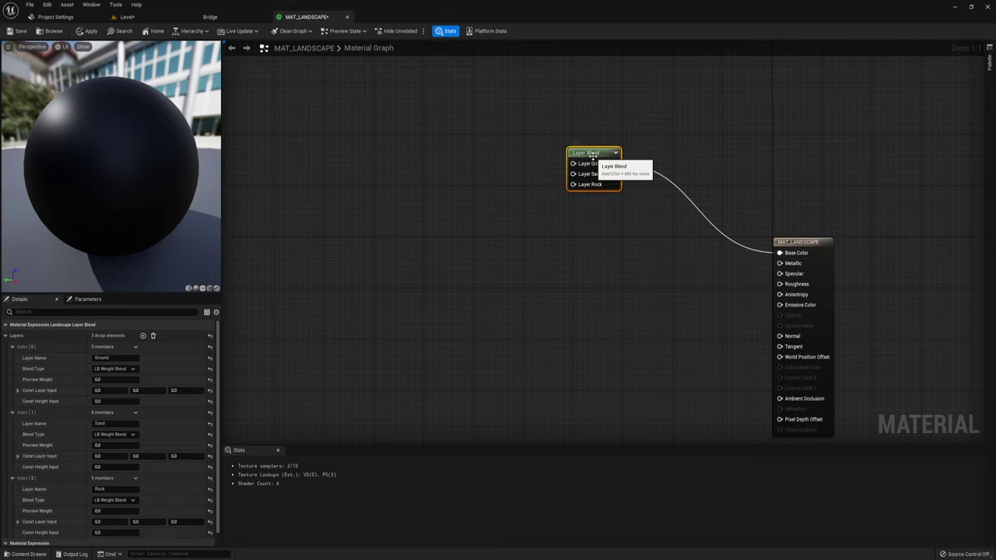
pyautogui.hotkey('ctrl', 'v')
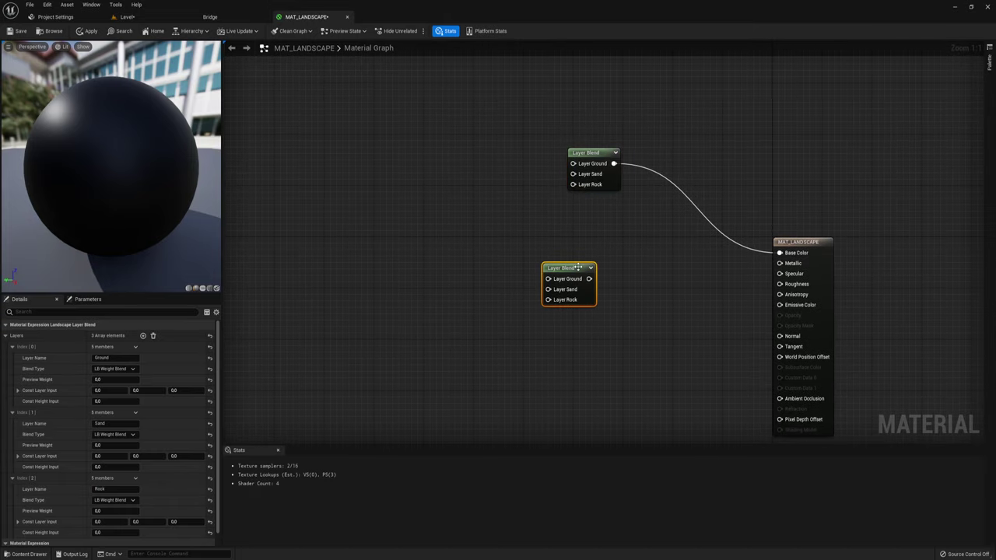
pyautogui.moveTo(577, 267); pyautogui.dragTo(602, 329)
pyautogui.moveTo(615, 342); pyautogui.dragTo(643, 239, button='right')
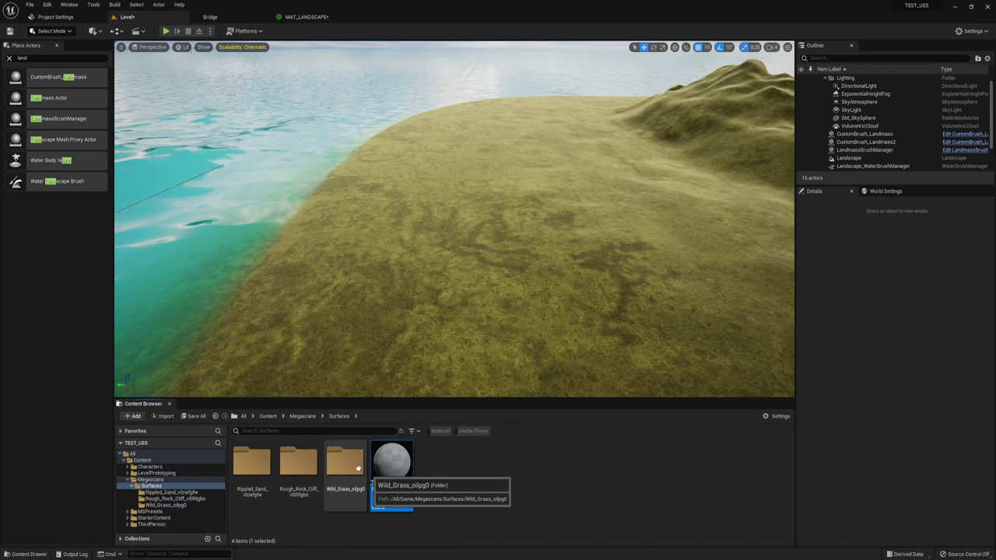
pyautogui.doubleClick(344, 462)
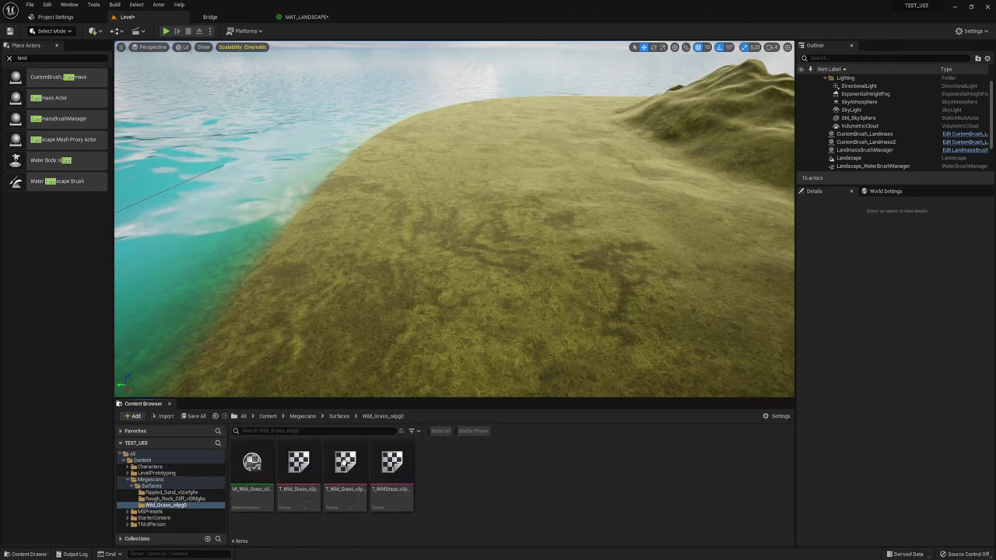
# Open T_WildGrass_oilpg0_4K_ORDp from the Wild Grass textures to inspect it, then close it.
pyautogui.click(298, 462)
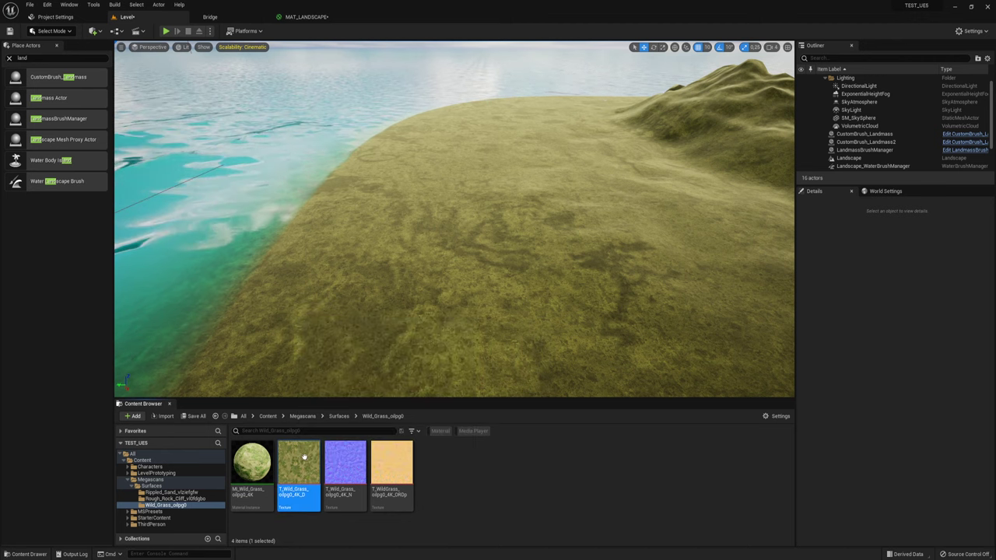
pyautogui.moveTo(343, 470)
pyautogui.moveTo(398, 469)
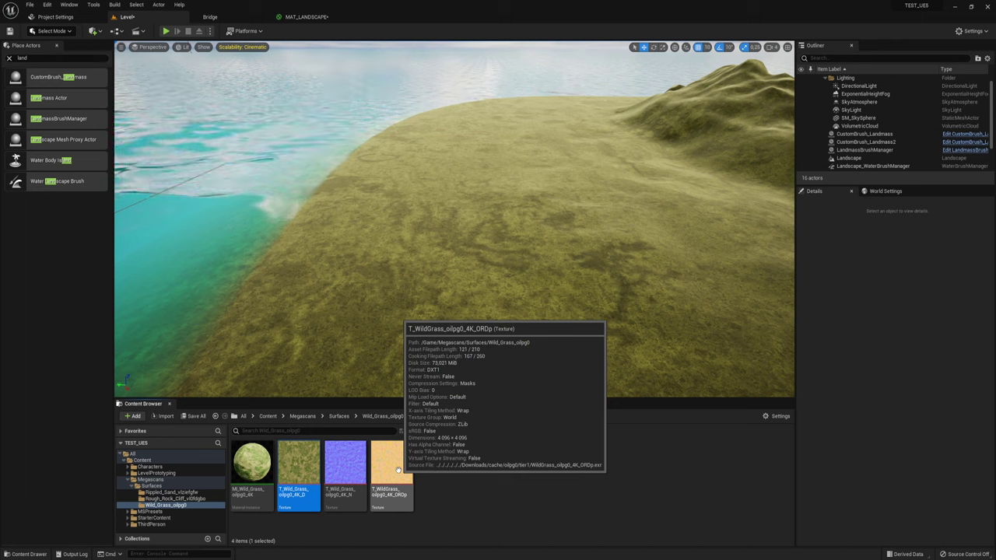
pyautogui.click(398, 467)
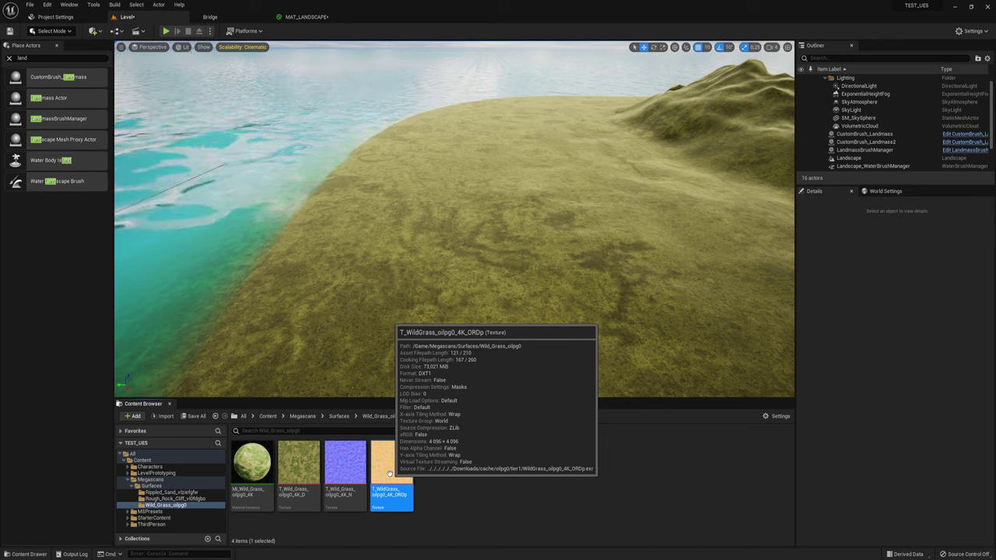
pyautogui.doubleClick(389, 473)
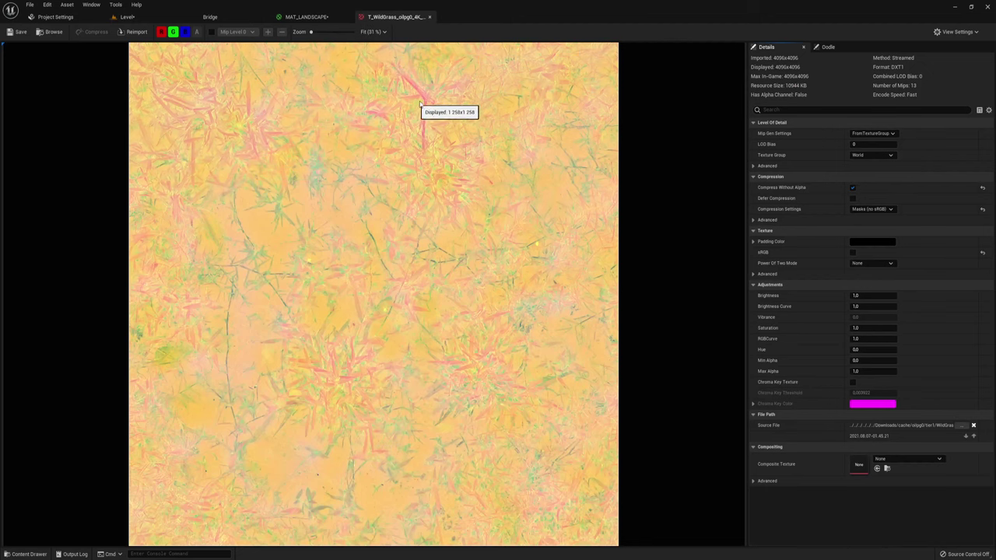
pyautogui.click(431, 17)
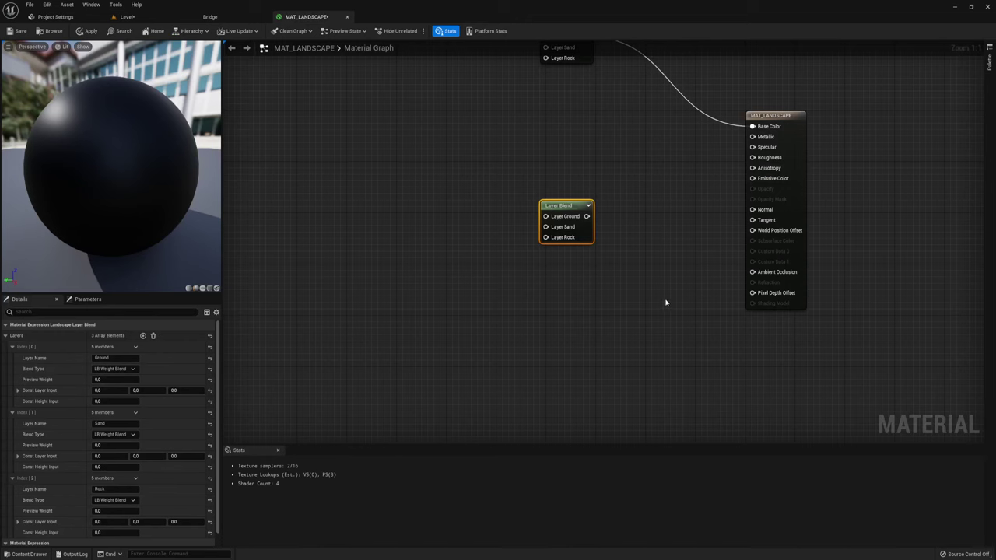
# Duplicate the Layer Blend node again and place the copy below the others.
pyautogui.moveTo(666, 302); pyautogui.dragTo(584, 297, button='right')
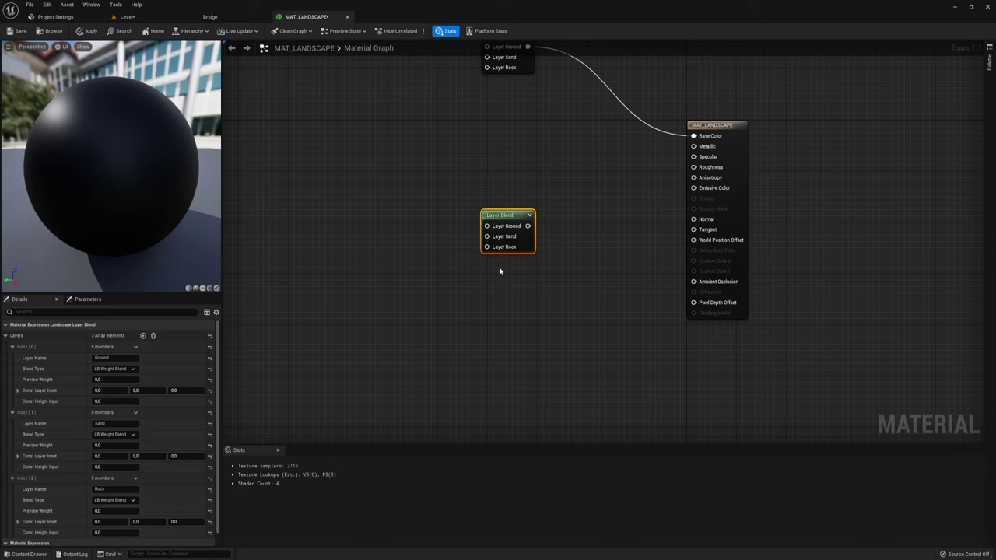
pyautogui.hotkey('ctrl', 'd')
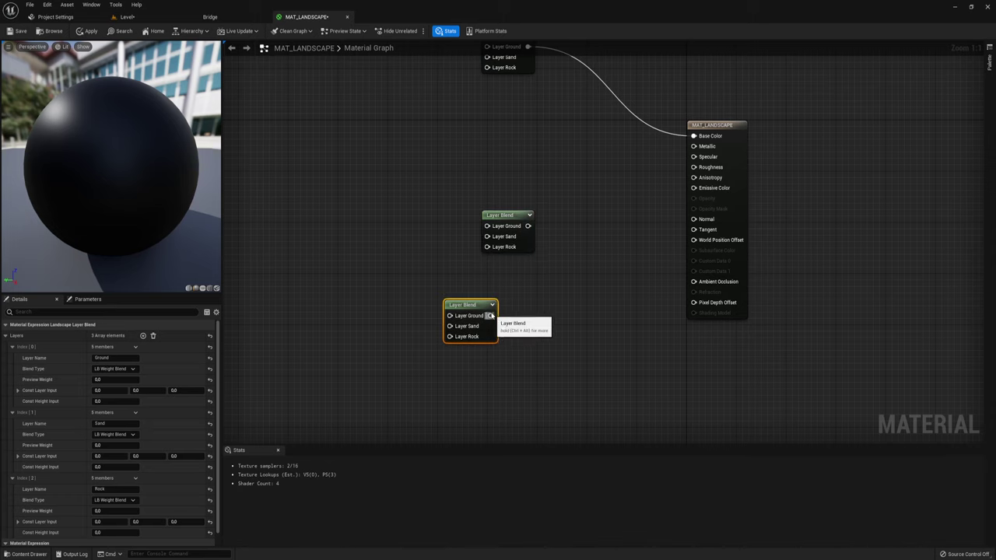
pyautogui.moveTo(490, 318); pyautogui.dragTo(524, 395)
# Lift the upper Layer Blend node, the one feeding Base Color, higher in the graph.
pyautogui.moveTo(468, 213)
pyautogui.mouseDown(button='right')
pyautogui.moveTo(527, 287)
pyautogui.moveTo(540, 333)
pyautogui.mouseUp(button='right')
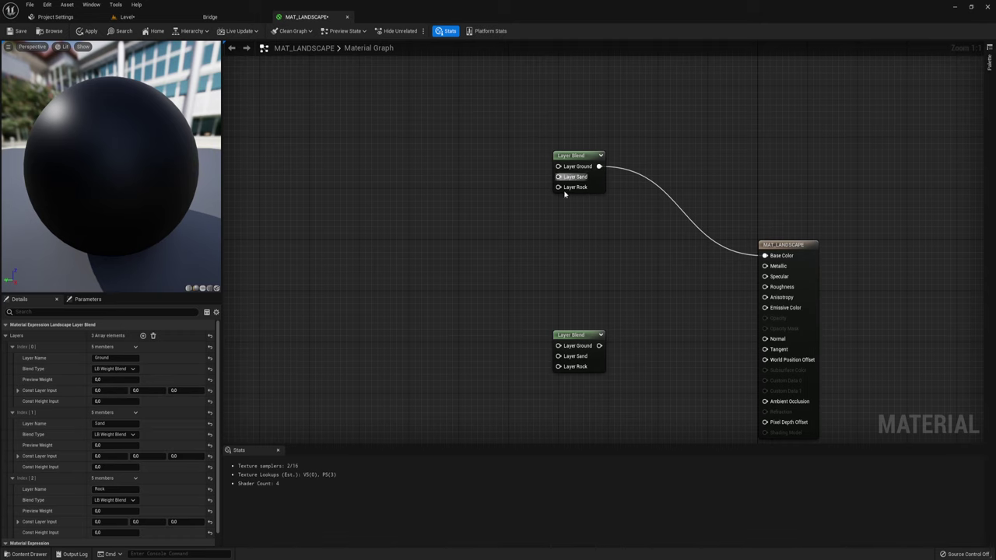
pyautogui.moveTo(565, 195); pyautogui.dragTo(573, 256, button='right')
pyautogui.moveTo(583, 220); pyautogui.dragTo(581, 148)
pyautogui.moveTo(395, 220); pyautogui.dragTo(442, 258, button='right')
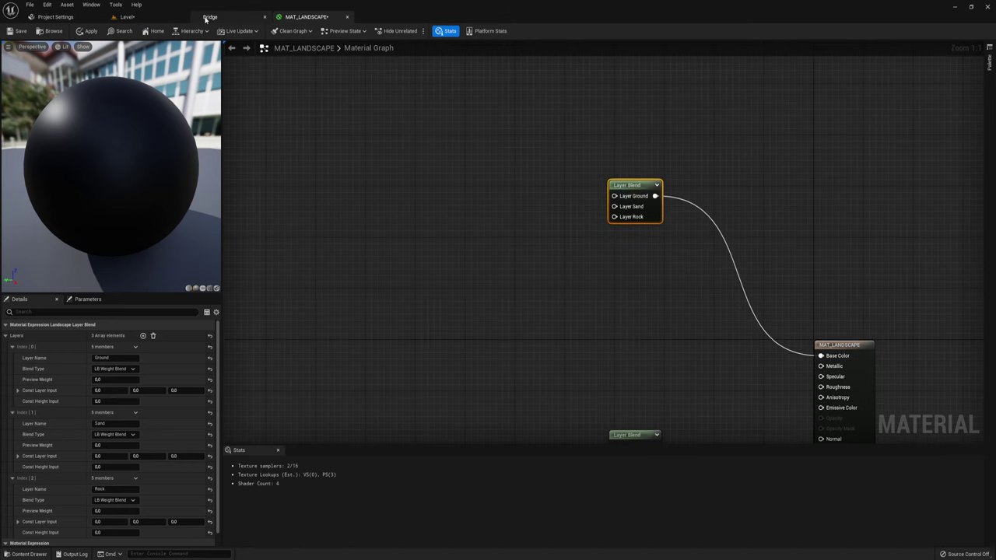
# Browse Quixel Bridge's Environment › Historic › Ancient Temple collection and scroll through its assets.
pyautogui.click(231, 19)
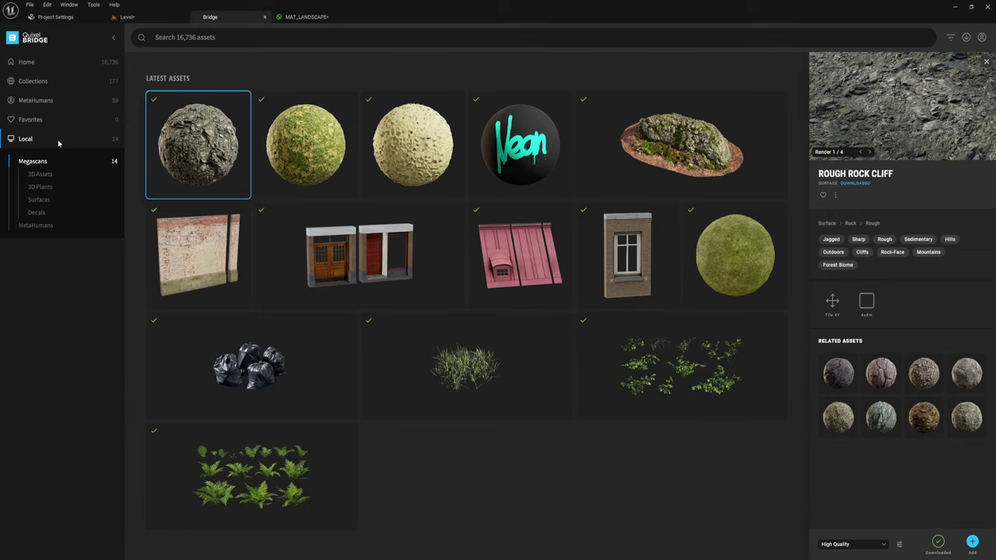
pyautogui.click(35, 81)
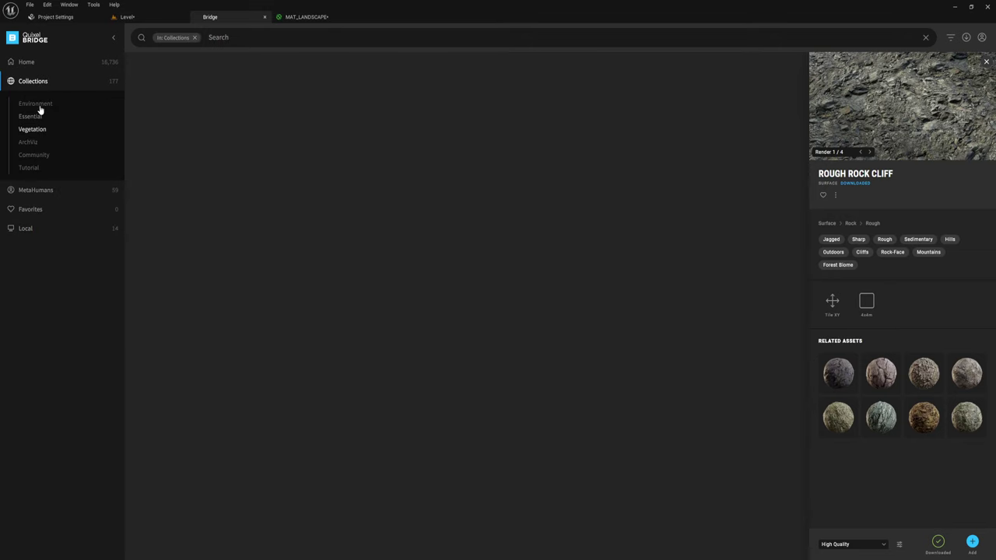
pyautogui.click(36, 104)
pyautogui.click(38, 117)
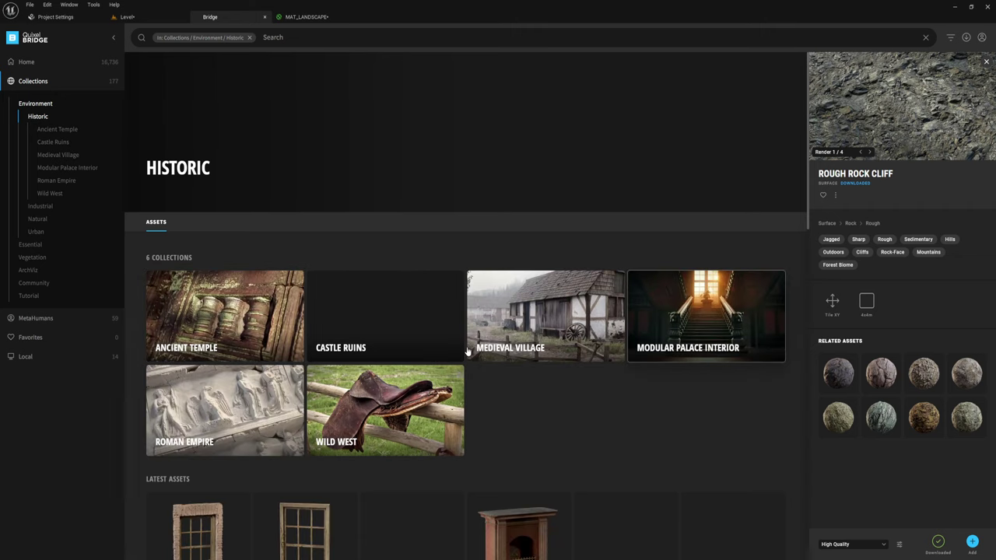
pyautogui.click(259, 328)
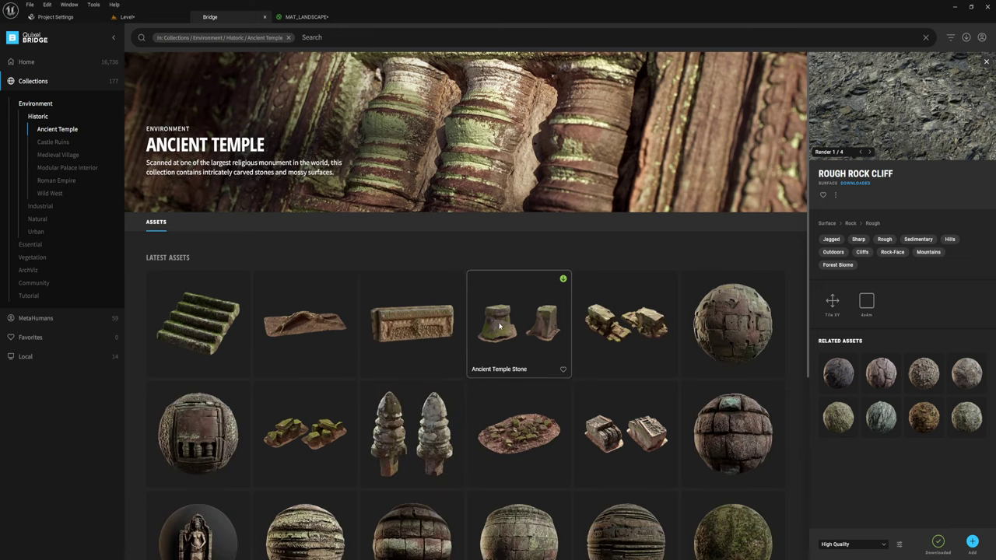
pyautogui.scroll(-3, 736, 438)
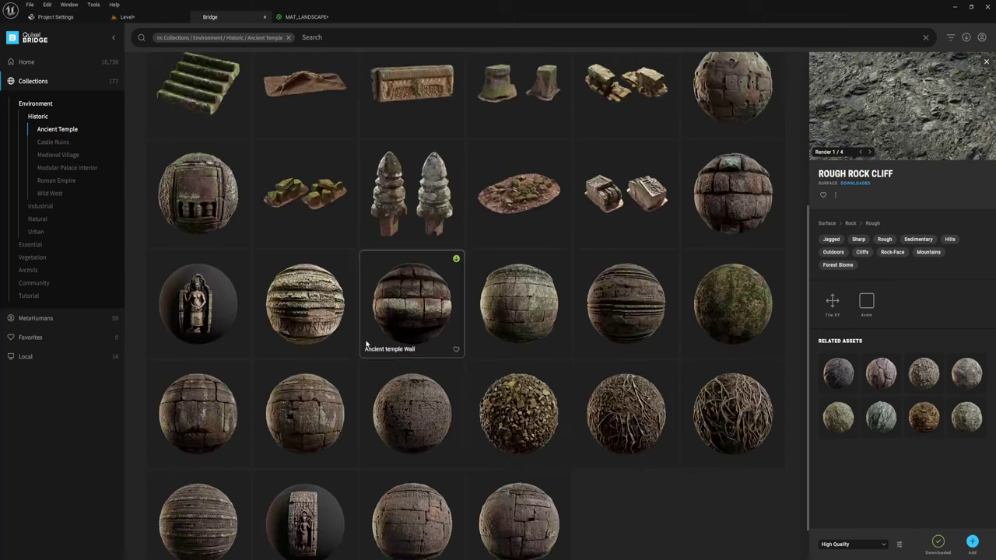
pyautogui.scroll(3, 437, 289)
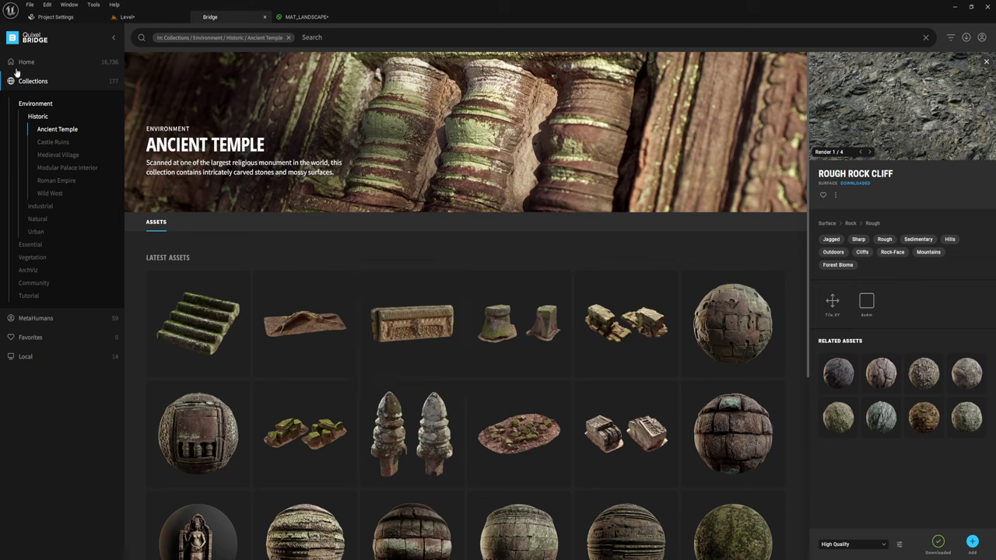
# Close Bridge and float the MAT_LANDSCAPE editor in an enlarged window over the level.
pyautogui.click(264, 17)
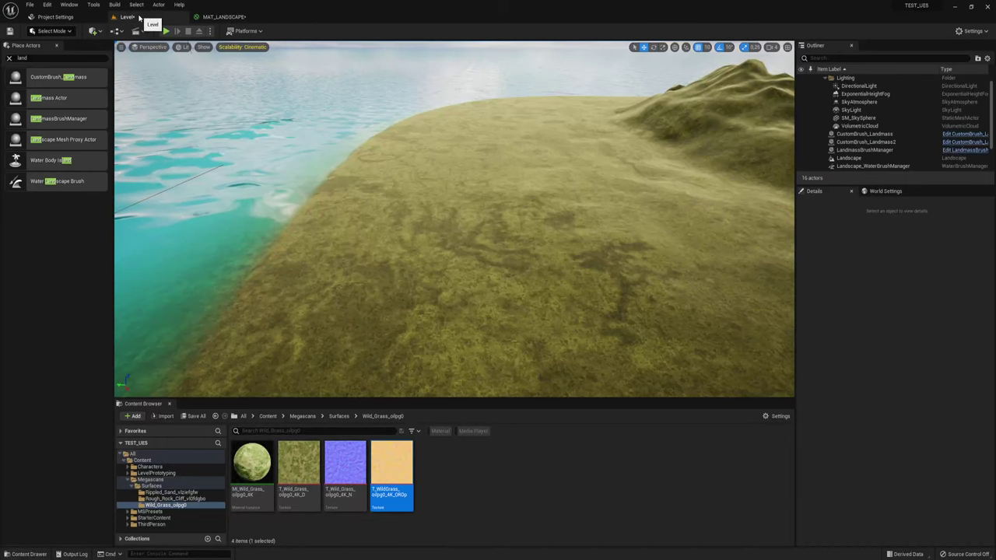
pyautogui.click(300, 461)
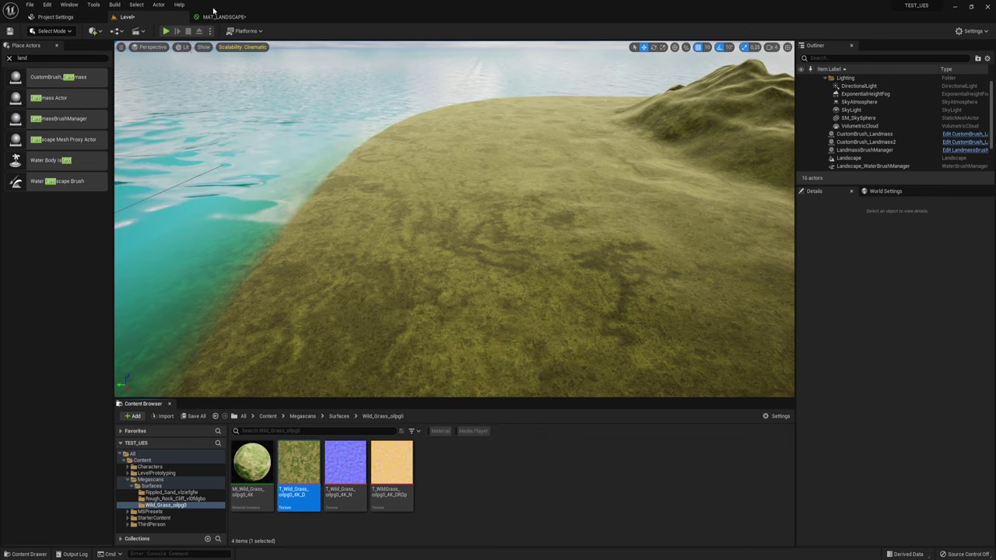
pyautogui.moveTo(224, 16)
pyautogui.mouseDown()
pyautogui.moveTo(502, 184)
pyautogui.moveTo(704, 187)
pyautogui.mouseUp()
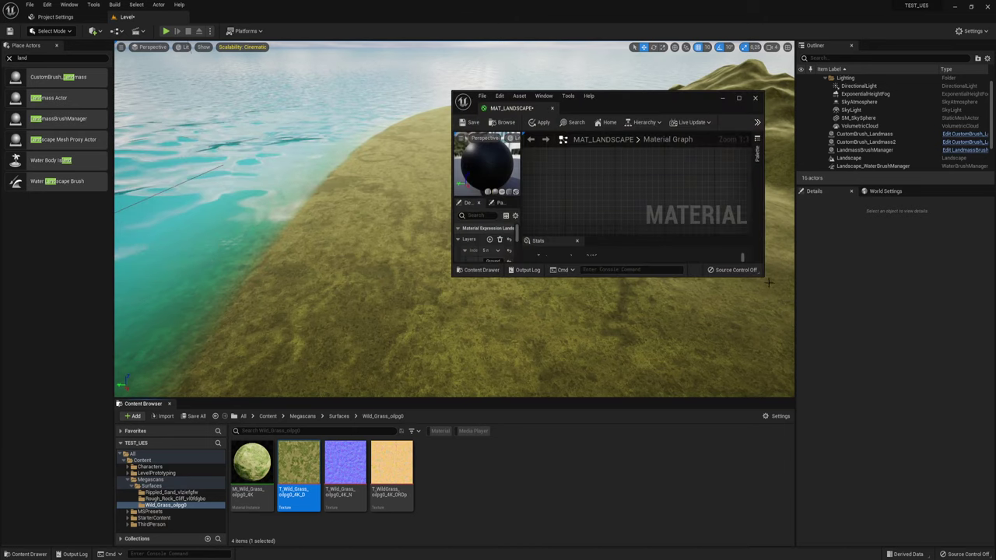
pyautogui.moveTo(762, 273); pyautogui.dragTo(919, 418)
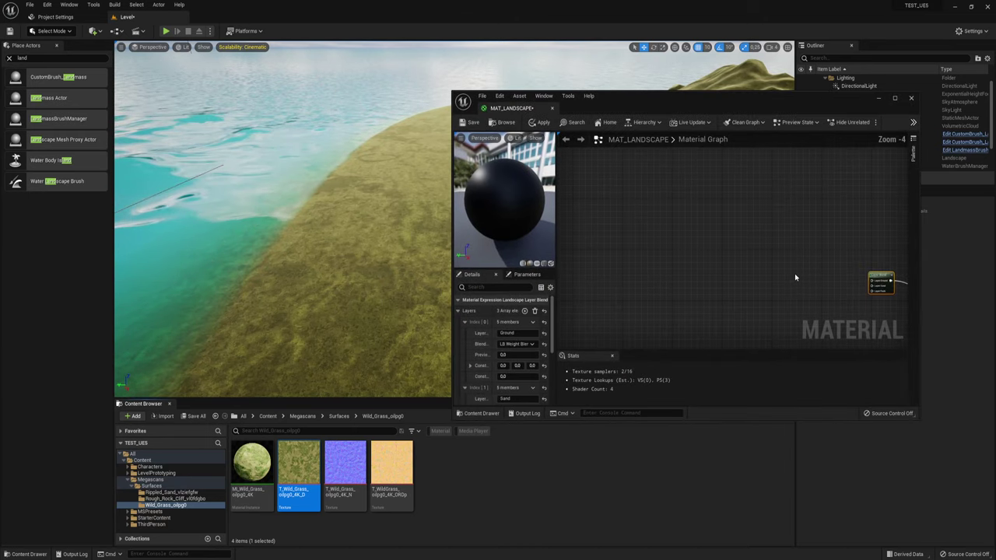
pyautogui.moveTo(810, 277)
pyautogui.mouseDown(button='right')
pyautogui.moveTo(650, 178)
pyautogui.moveTo(720, 196)
pyautogui.moveTo(758, 241)
pyautogui.mouseUp(button='right')
pyautogui.scroll(2, 650, 178)
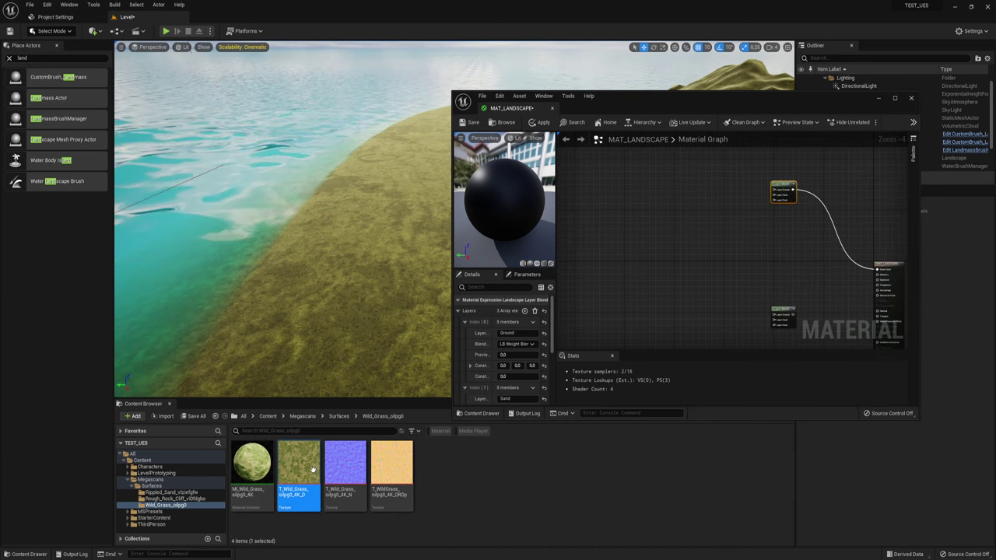
# Add the Wild Grass color, normal and ORD textures to the material graph.
pyautogui.moveTo(299, 475)
pyautogui.mouseDown()
pyautogui.moveTo(687, 253)
pyautogui.moveTo(711, 164)
pyautogui.mouseUp()
pyautogui.moveTo(345, 467); pyautogui.dragTo(689, 298)
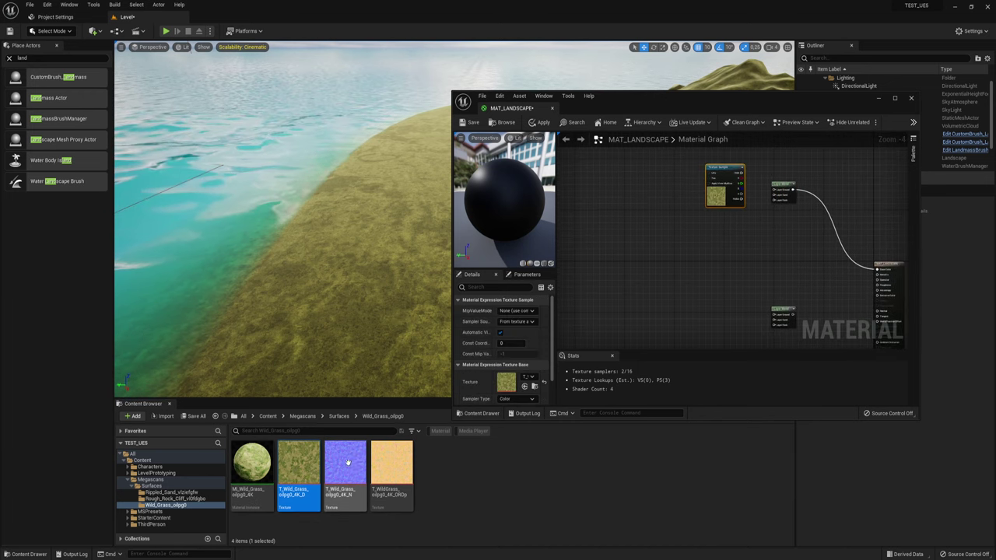
pyautogui.moveTo(805, 262); pyautogui.dragTo(776, 190, button='right')
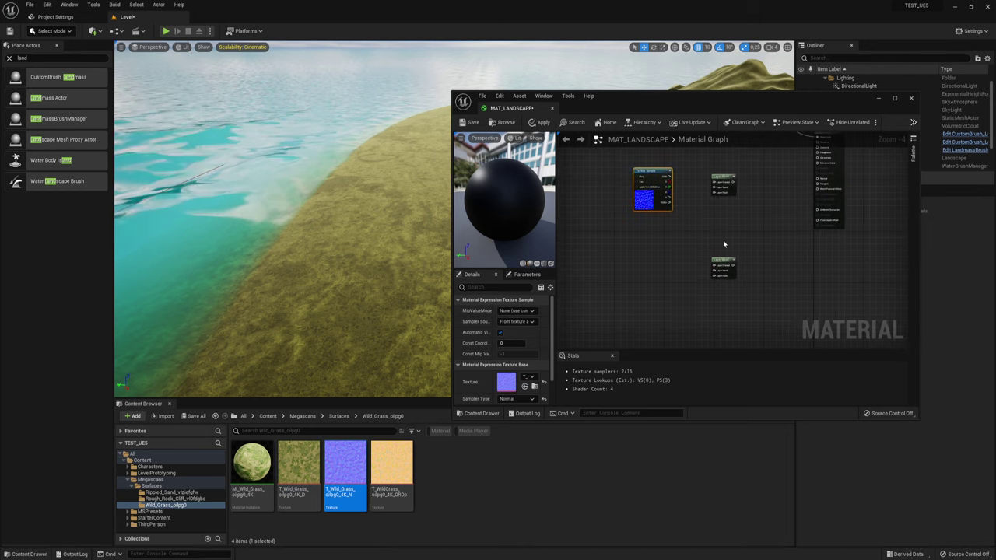
pyautogui.moveTo(392, 467)
pyautogui.mouseDown()
pyautogui.moveTo(678, 236)
pyautogui.moveTo(650, 258)
pyautogui.mouseUp()
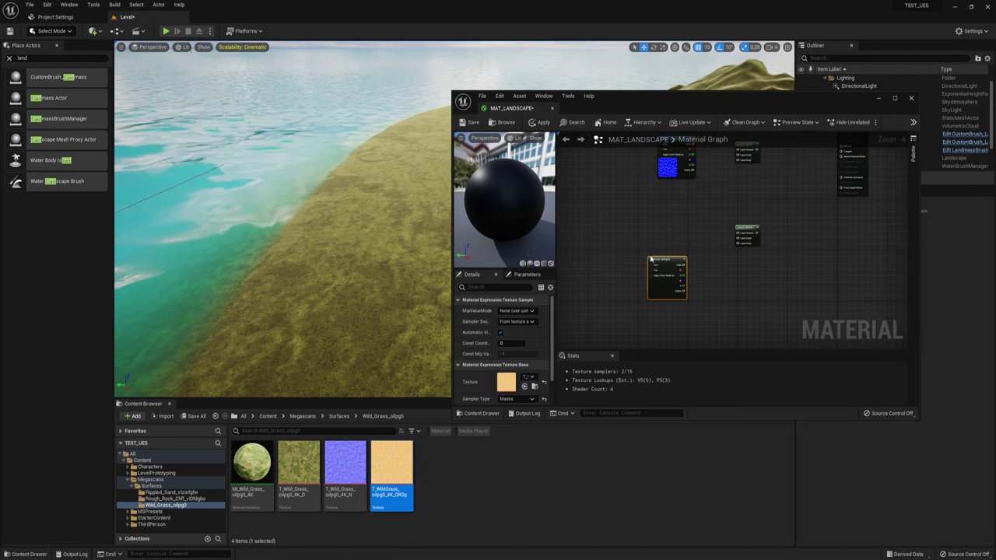
pyautogui.moveTo(739, 245); pyautogui.dragTo(702, 381, button='right')
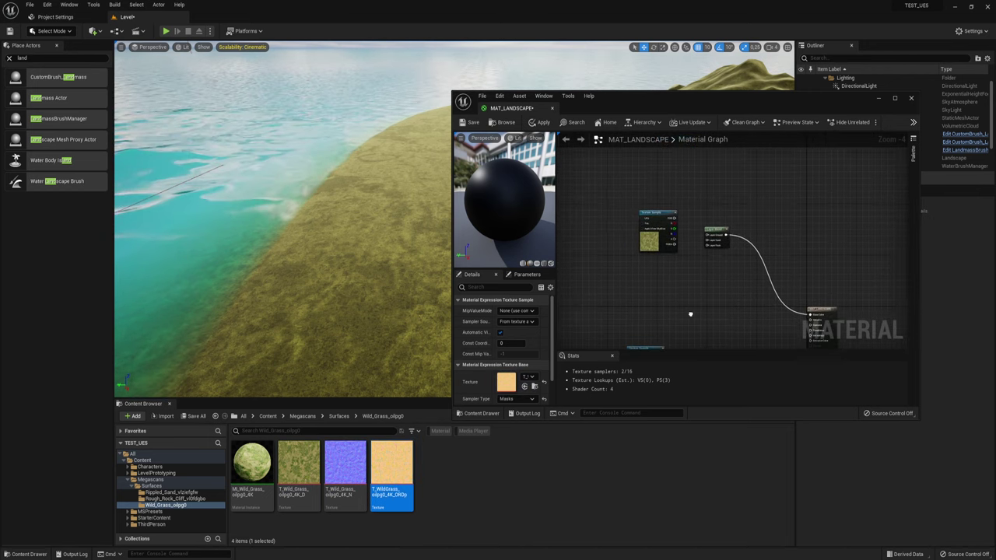
pyautogui.scroll(4, 659, 253)
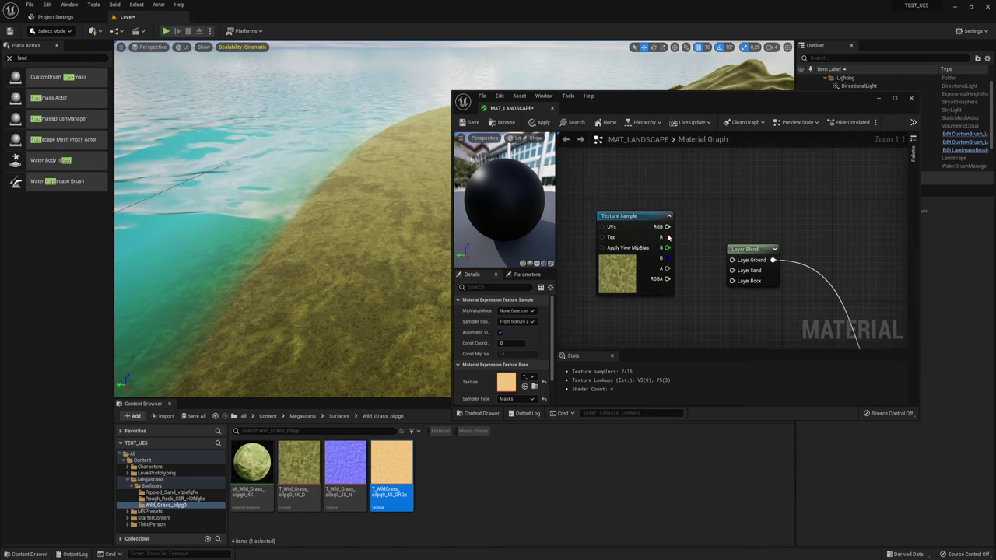
# Connect the grass color, normal and ORD textures to their Layer Blends' Layer Ground inputs.
pyautogui.moveTo(666, 227); pyautogui.dragTo(732, 262)
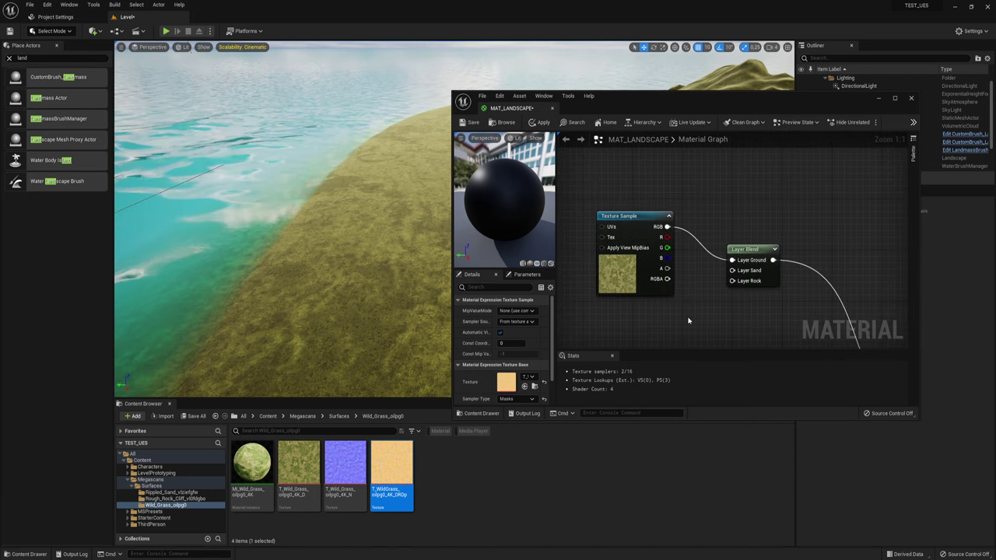
pyautogui.moveTo(688, 320); pyautogui.dragTo(671, 220, button='right')
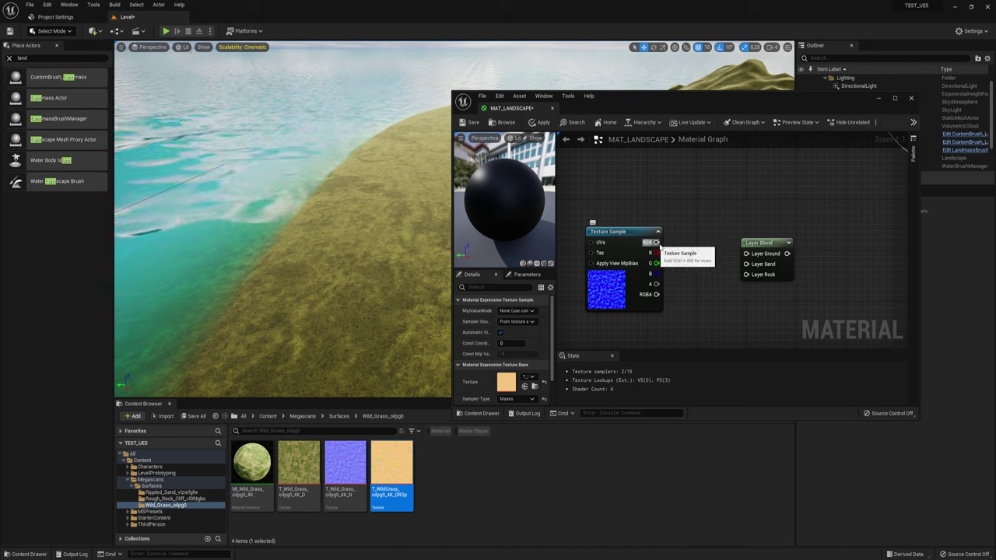
pyautogui.moveTo(658, 243); pyautogui.dragTo(757, 255)
pyautogui.moveTo(688, 283); pyautogui.dragTo(672, 132, button='right')
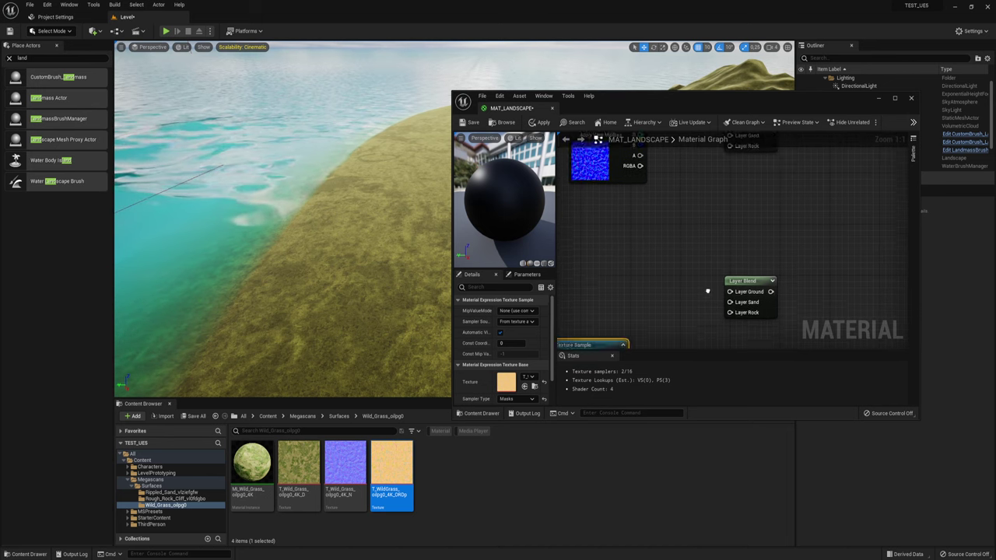
pyautogui.moveTo(638, 300); pyautogui.dragTo(749, 234)
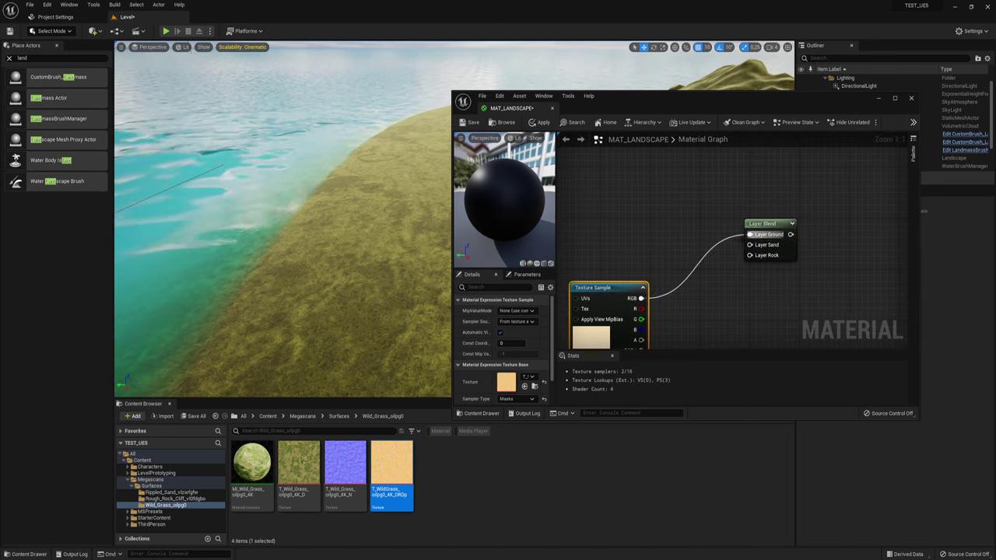
pyautogui.moveTo(614, 288); pyautogui.dragTo(614, 211)
pyautogui.scroll(-5, 722, 244)
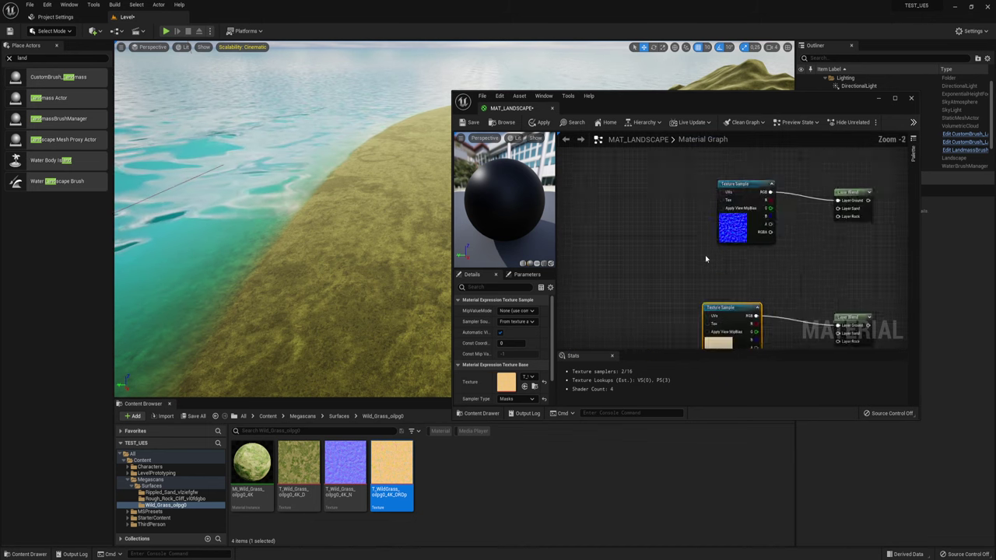
# Move the ORD texture and lower Layer Blend down, then feed a Layer Blend into Normal.
pyautogui.moveTo(722, 243); pyautogui.dragTo(610, 218, button='right')
pyautogui.click(668, 241)
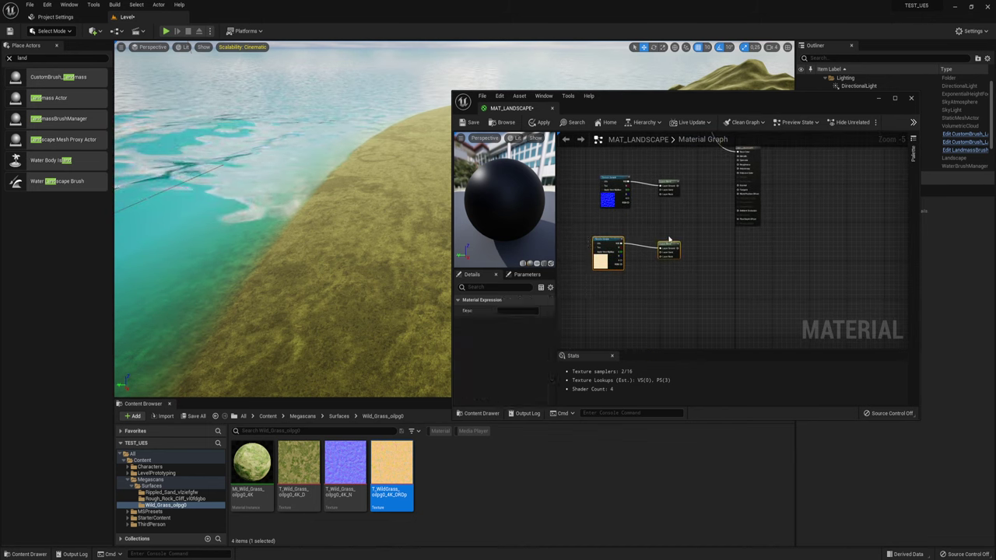
pyautogui.moveTo(667, 247); pyautogui.dragTo(667, 289)
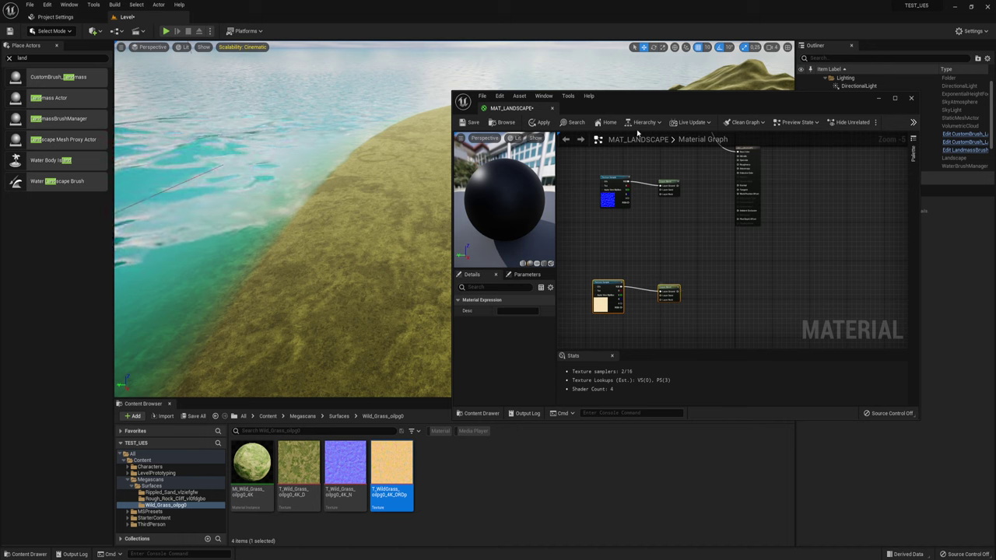
pyautogui.scroll(1, 658, 241)
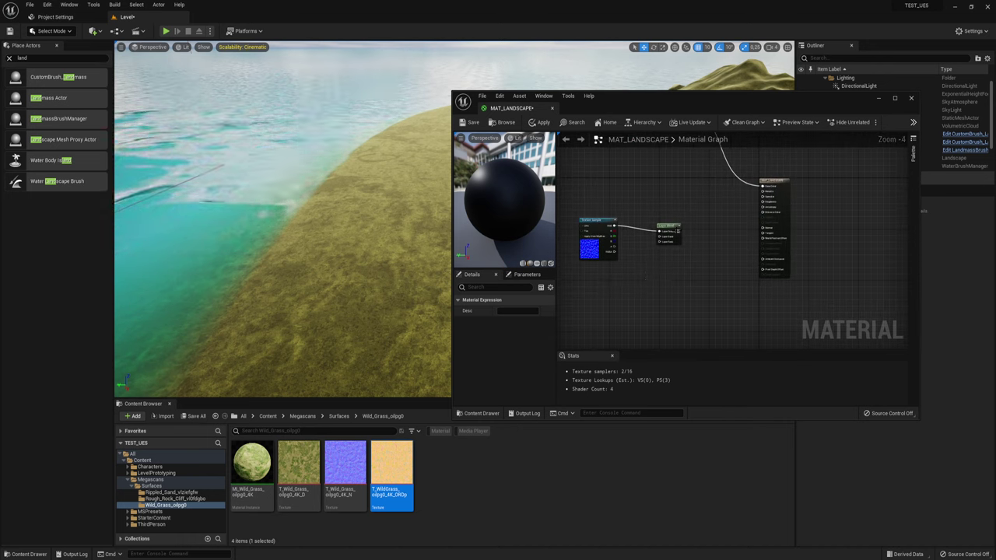
pyautogui.moveTo(766, 233); pyautogui.dragTo(678, 230)
pyautogui.moveTo(644, 244); pyautogui.dragTo(711, 300, button='right')
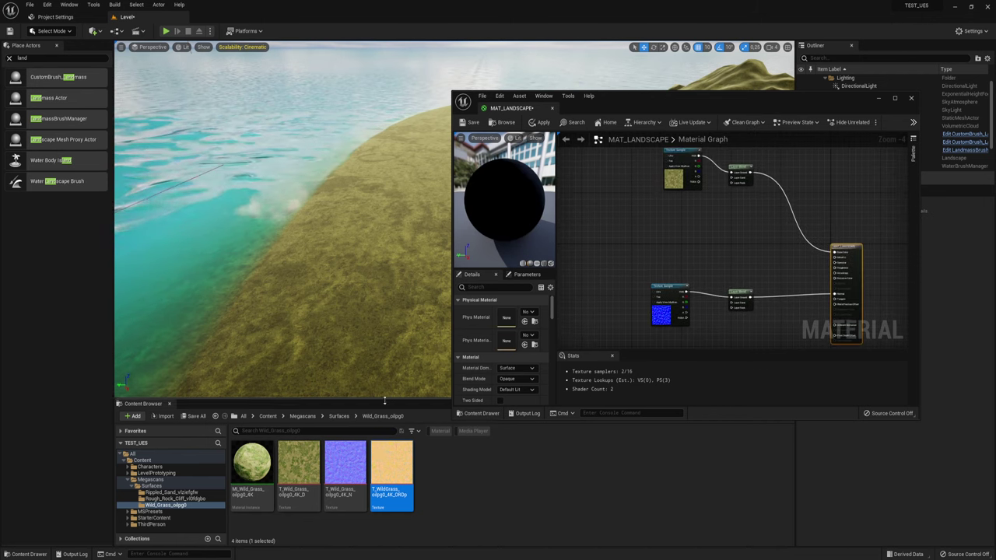
# Open the Rippled_Sand folder and add its color, normal and ORDp textures to the graph.
pyautogui.click(337, 420)
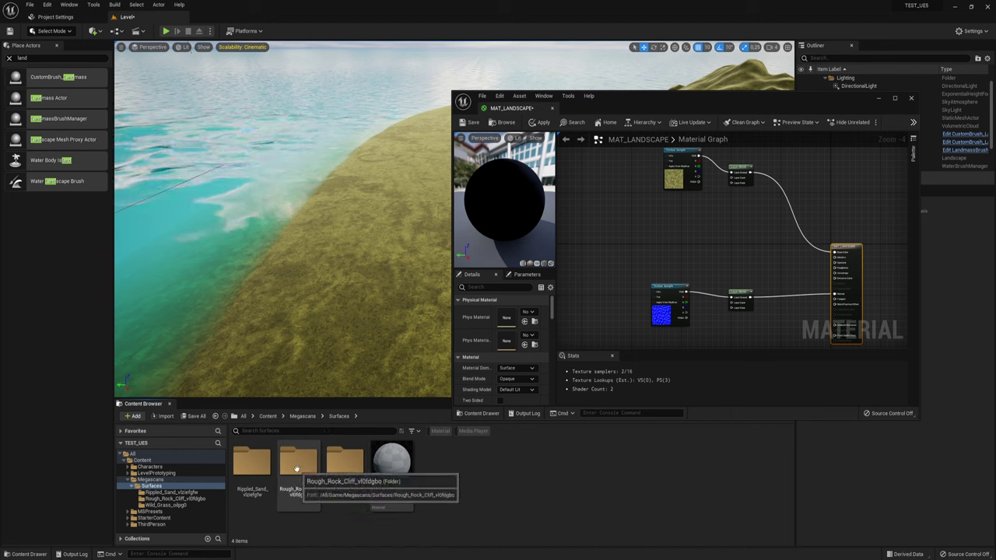
pyautogui.doubleClick(299, 471)
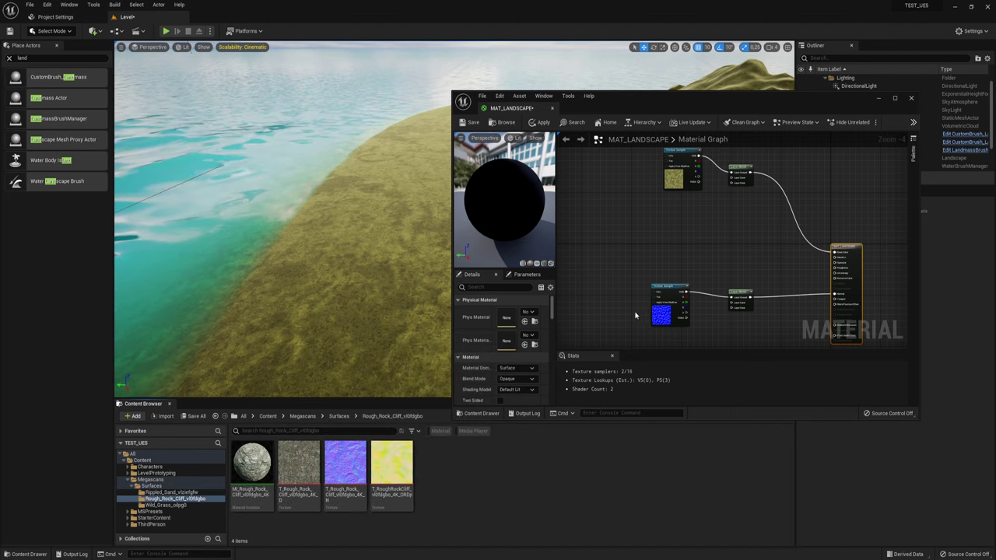
pyautogui.click(339, 416)
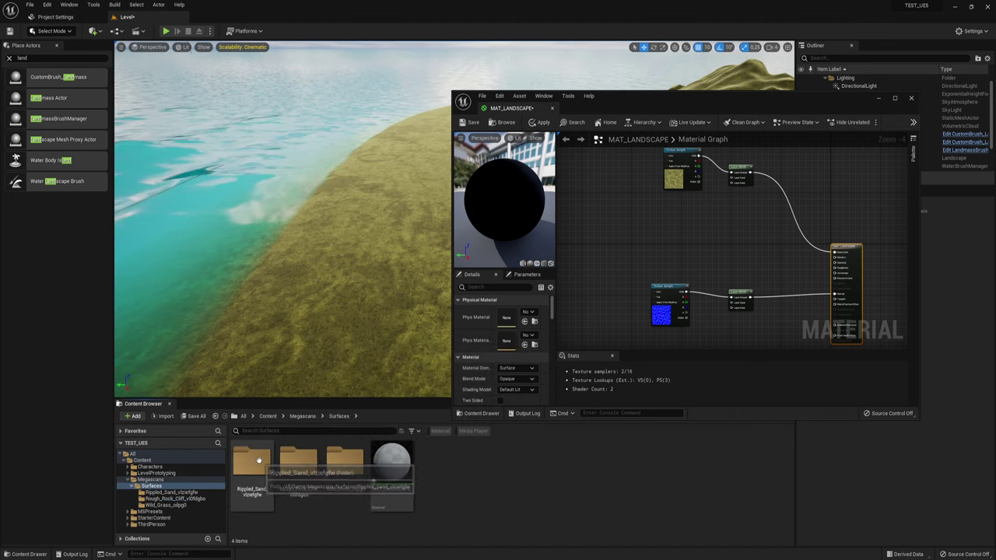
pyautogui.doubleClick(260, 461)
pyautogui.moveTo(313, 473); pyautogui.dragTo(664, 199)
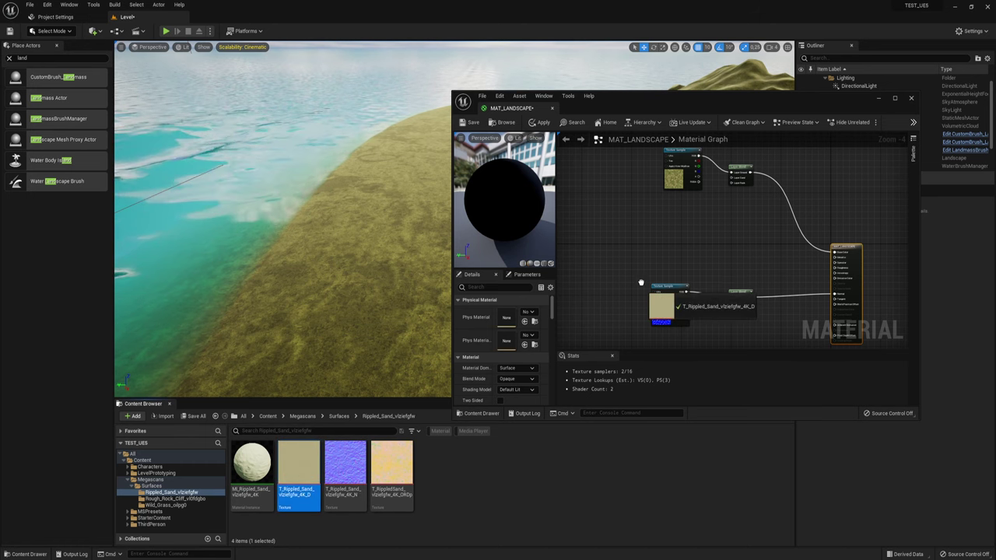
pyautogui.moveTo(345, 471); pyautogui.dragTo(653, 332)
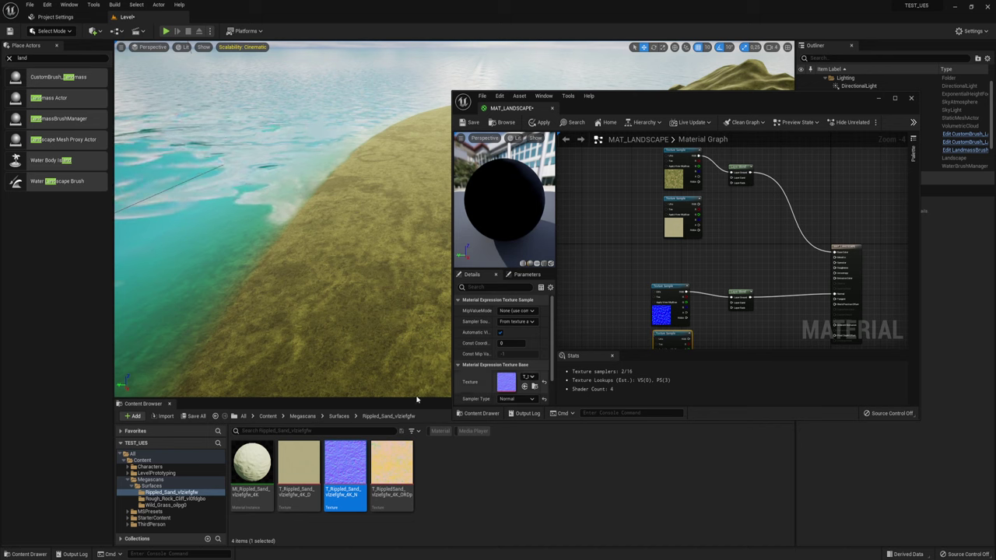
pyautogui.moveTo(700, 301); pyautogui.dragTo(692, 258, button='right')
pyautogui.moveTo(391, 469)
pyautogui.mouseDown()
pyautogui.moveTo(588, 322)
pyautogui.moveTo(635, 272)
pyautogui.mouseUp()
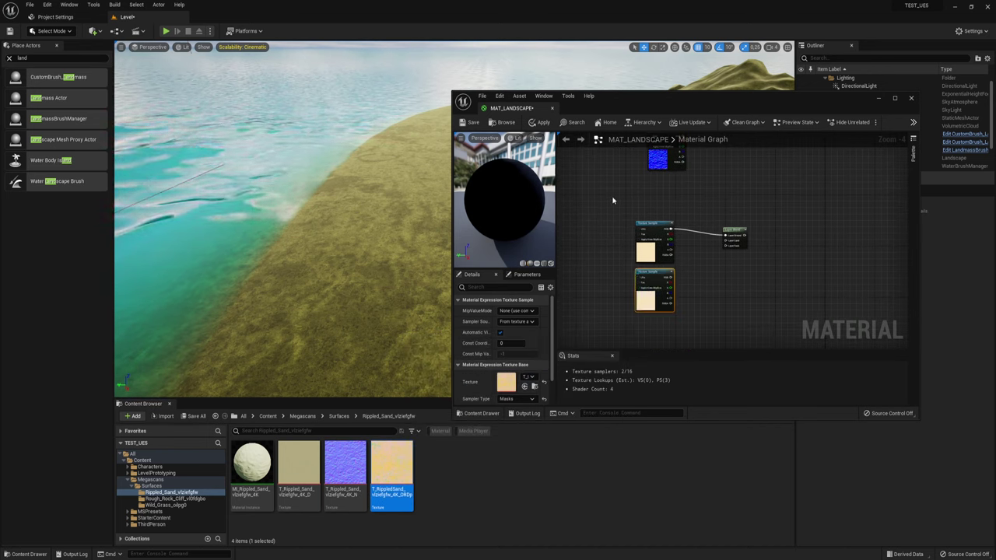
pyautogui.moveTo(612, 200); pyautogui.dragTo(594, 355, button='right')
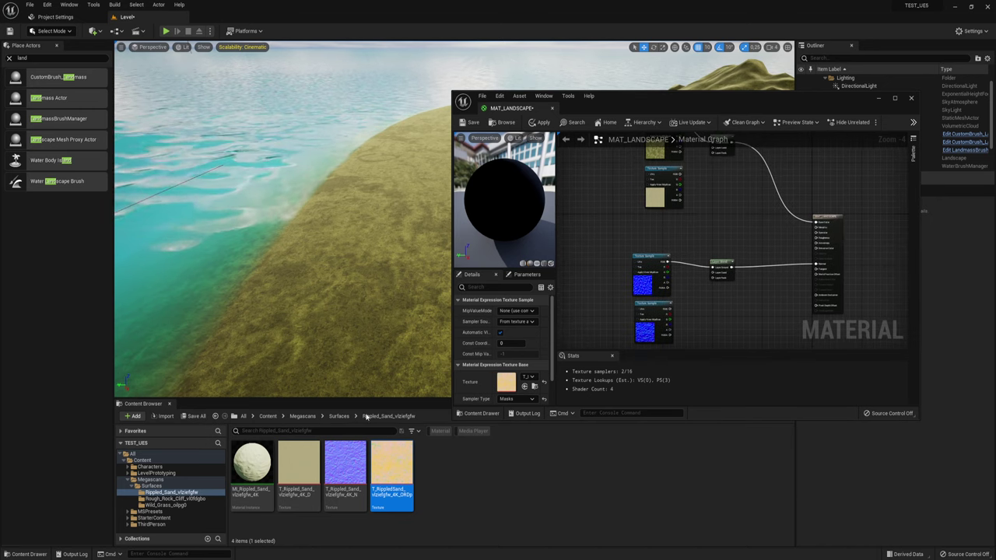
# Add the Rough_Rock_Cliff albedo and normal textures, placing the normal beside the other normals.
pyautogui.click(336, 416)
pyautogui.doubleClick(299, 470)
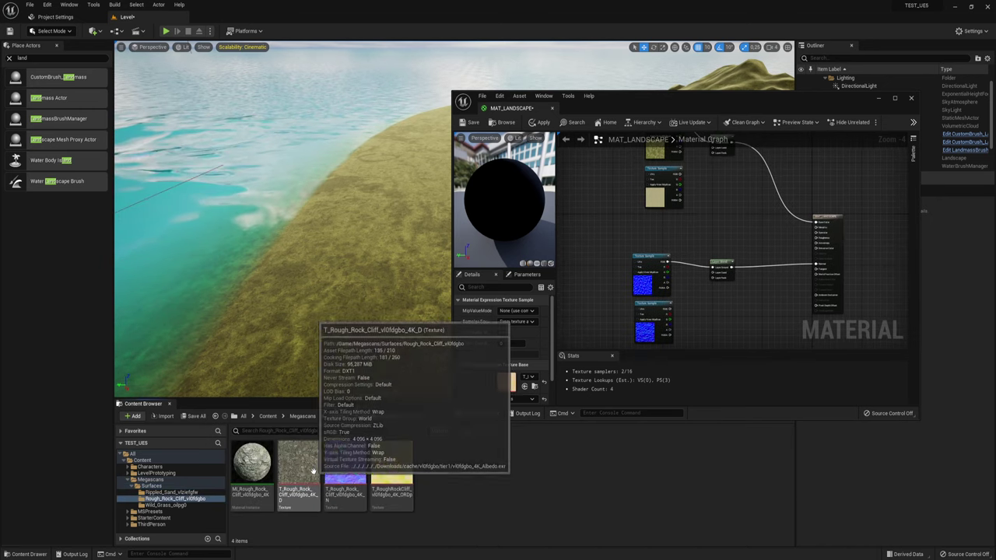
pyautogui.moveTo(313, 471); pyautogui.dragTo(647, 220)
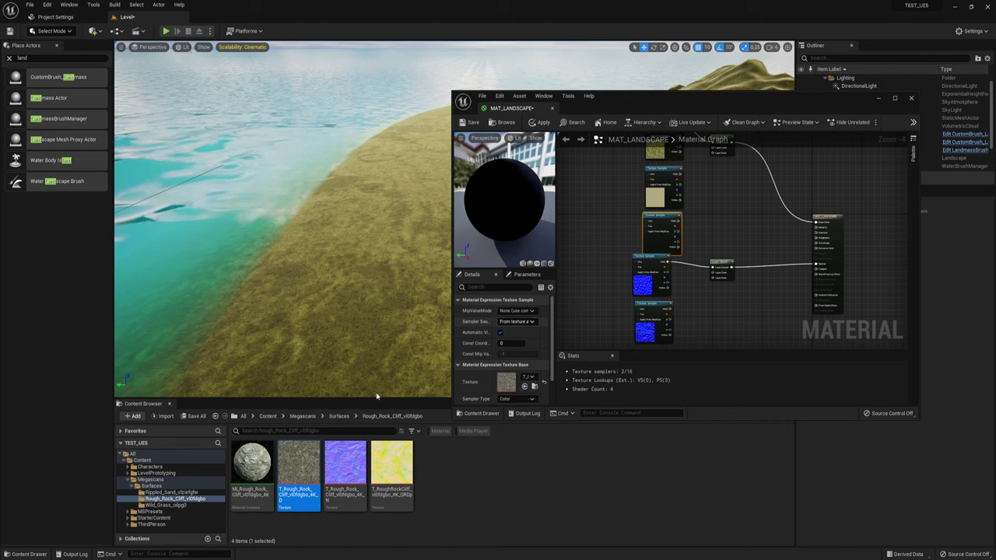
pyautogui.moveTo(344, 467); pyautogui.dragTo(689, 331)
pyautogui.moveTo(719, 301); pyautogui.dragTo(738, 223, button='right')
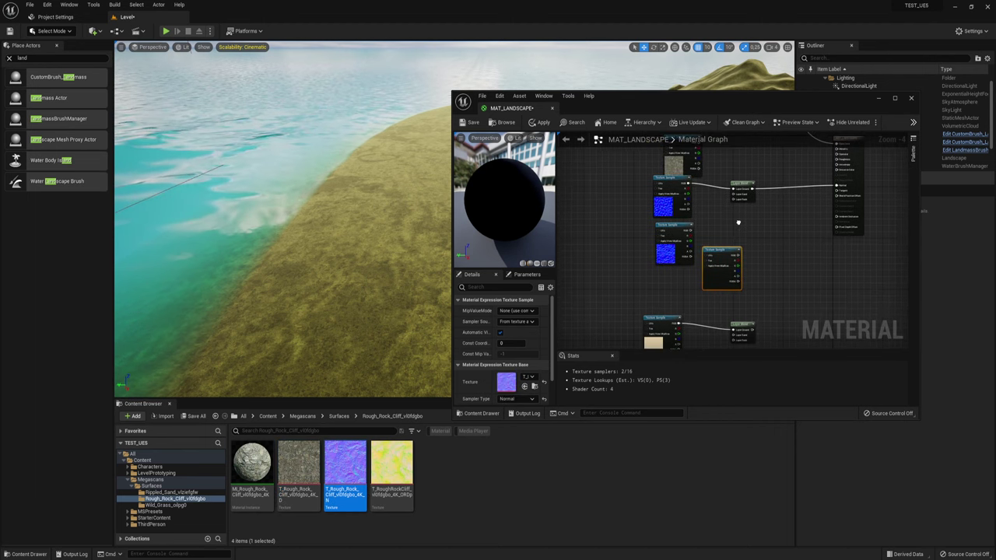
pyautogui.moveTo(714, 258); pyautogui.dragTo(660, 294)
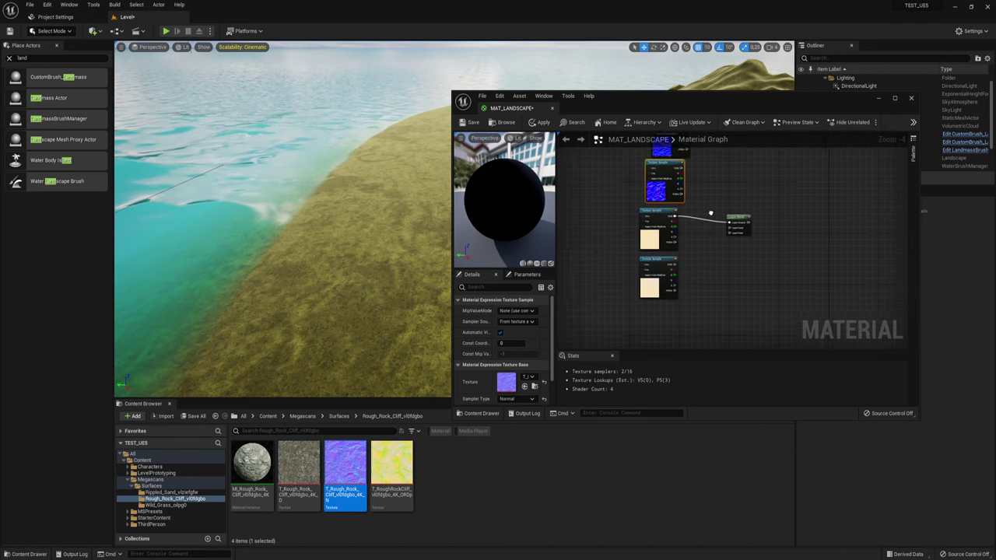
# Add the rock cliff ORDp texture and dock the material editor in the main window.
pyautogui.moveTo(685, 334); pyautogui.dragTo(678, 199, button='right')
pyautogui.moveTo(391, 471); pyautogui.dragTo(647, 288)
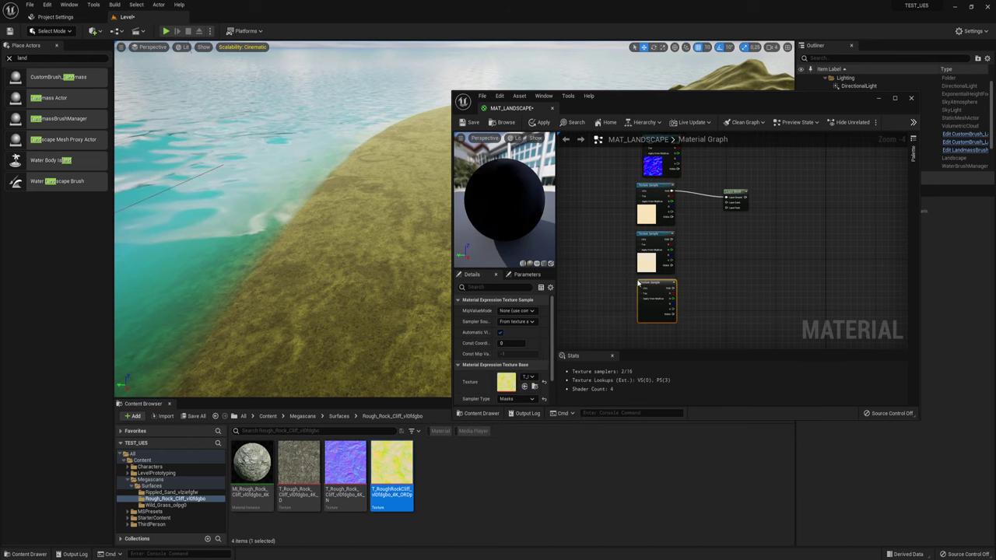
pyautogui.moveTo(739, 225); pyautogui.dragTo(729, 258, button='right')
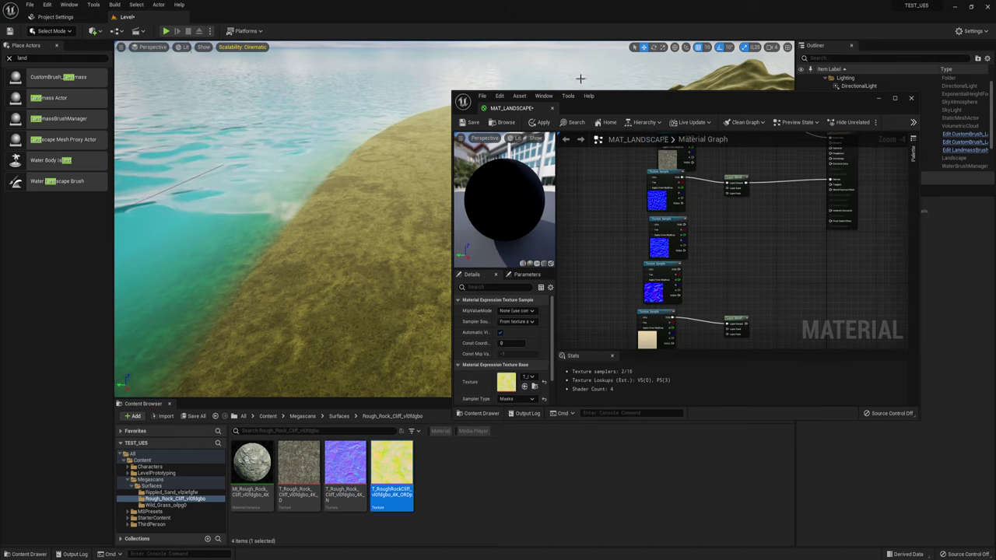
pyautogui.moveTo(514, 108); pyautogui.dragTo(393, 16)
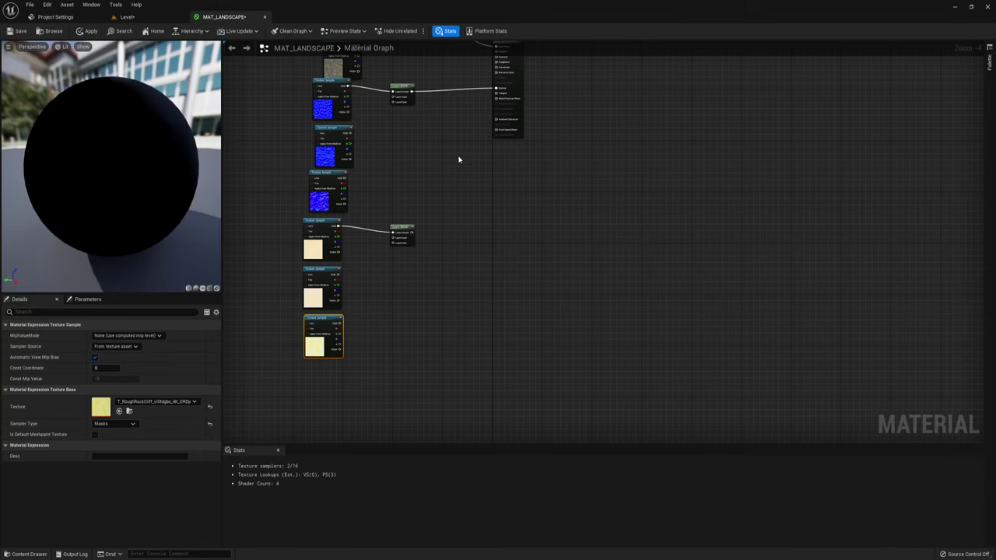
# Wire sand and rock colour textures into Layer Sand/Layer Rock, and their normals into the normal blend.
pyautogui.scroll(3, 458, 159)
pyautogui.scroll(2, 485, 137)
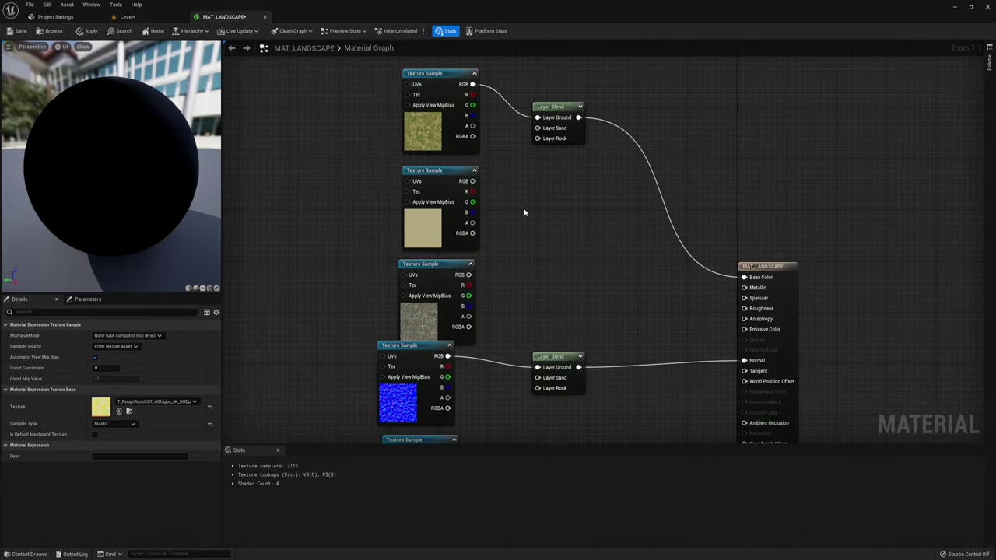
pyautogui.moveTo(473, 181); pyautogui.dragTo(537, 128)
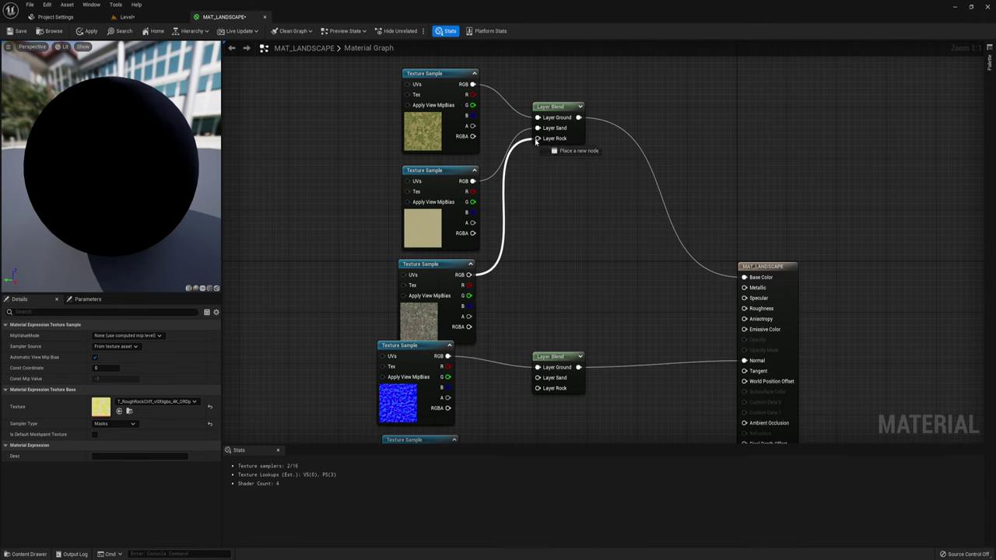
pyautogui.moveTo(468, 275); pyautogui.dragTo(536, 137)
pyautogui.moveTo(544, 335)
pyautogui.mouseDown(button='right')
pyautogui.moveTo(596, 207)
pyautogui.moveTo(565, 186)
pyautogui.mouseUp(button='right')
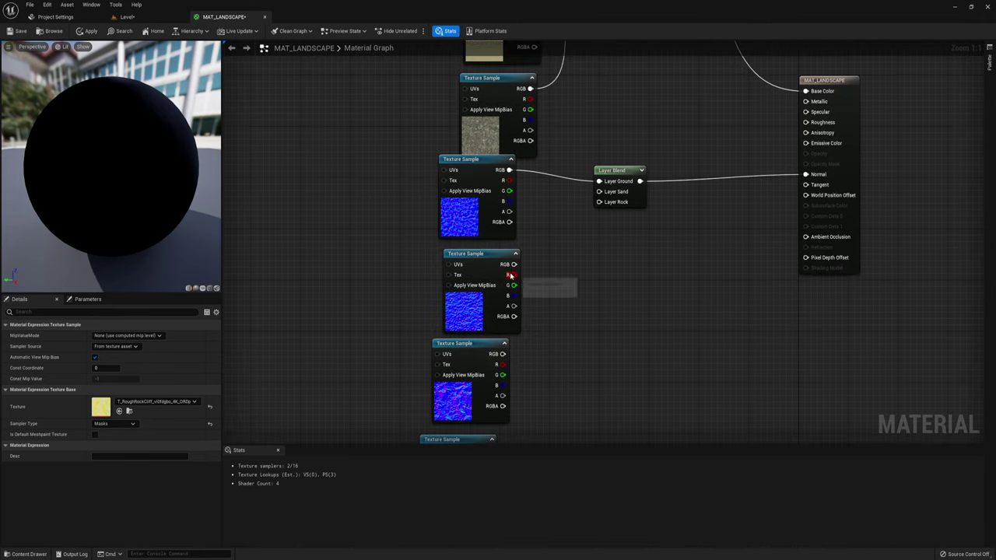
pyautogui.moveTo(513, 265); pyautogui.dragTo(599, 191)
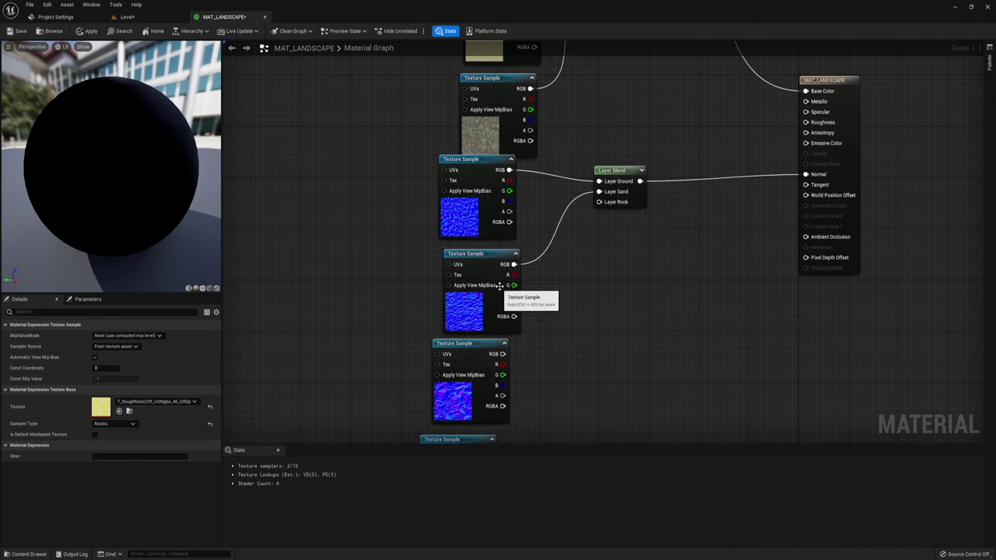
pyautogui.moveTo(502, 354); pyautogui.dragTo(599, 201)
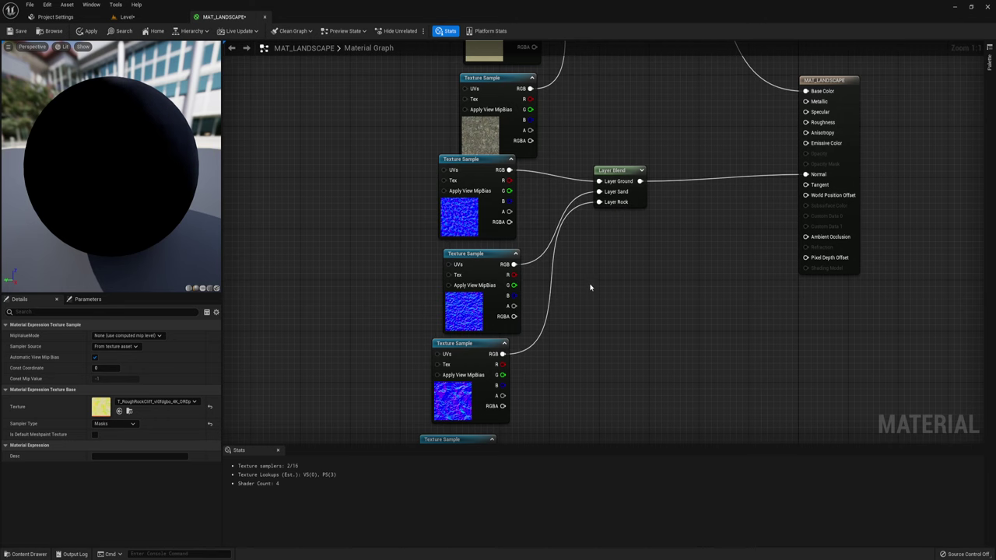
# Wire the ORDp textures into the ORD blend and its output into Ambient Occlusion.
pyautogui.moveTo(590, 288); pyautogui.dragTo(600, 216, button='right')
pyautogui.moveTo(499, 338); pyautogui.dragTo(608, 276)
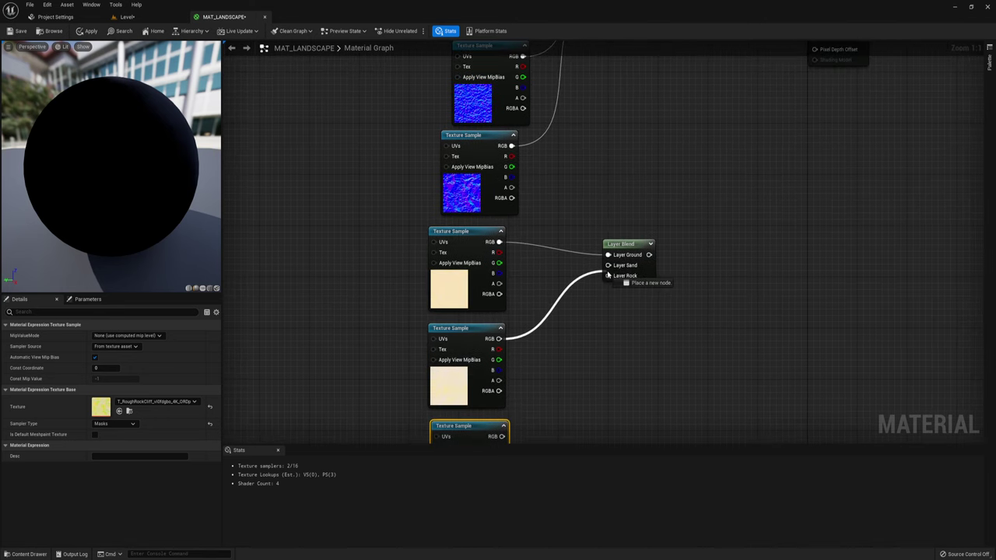
pyautogui.moveTo(502, 436)
pyautogui.mouseDown()
pyautogui.moveTo(616, 246)
pyautogui.moveTo(608, 252)
pyautogui.mouseUp()
pyautogui.moveTo(631, 245); pyautogui.dragTo(507, 359, button='right')
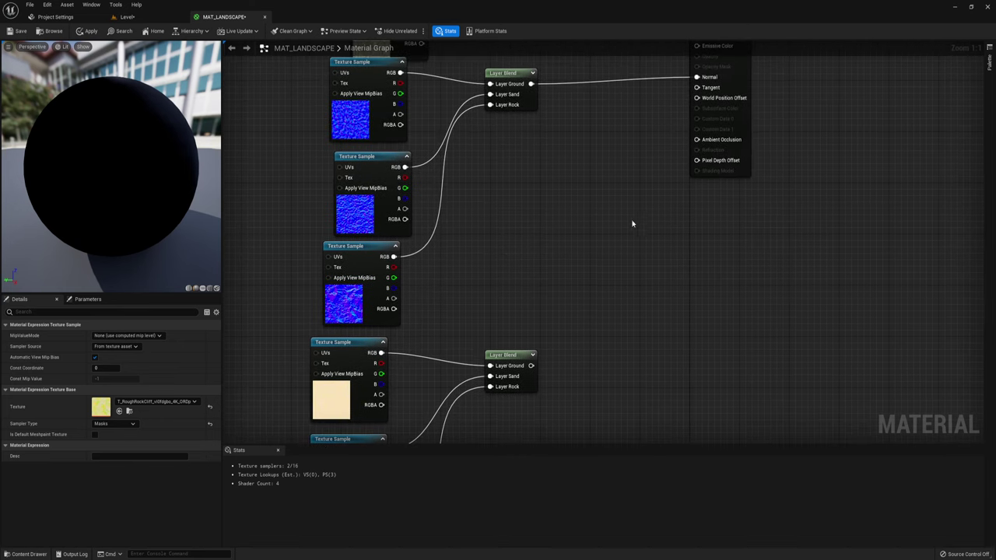
pyautogui.moveTo(530, 366); pyautogui.dragTo(710, 141)
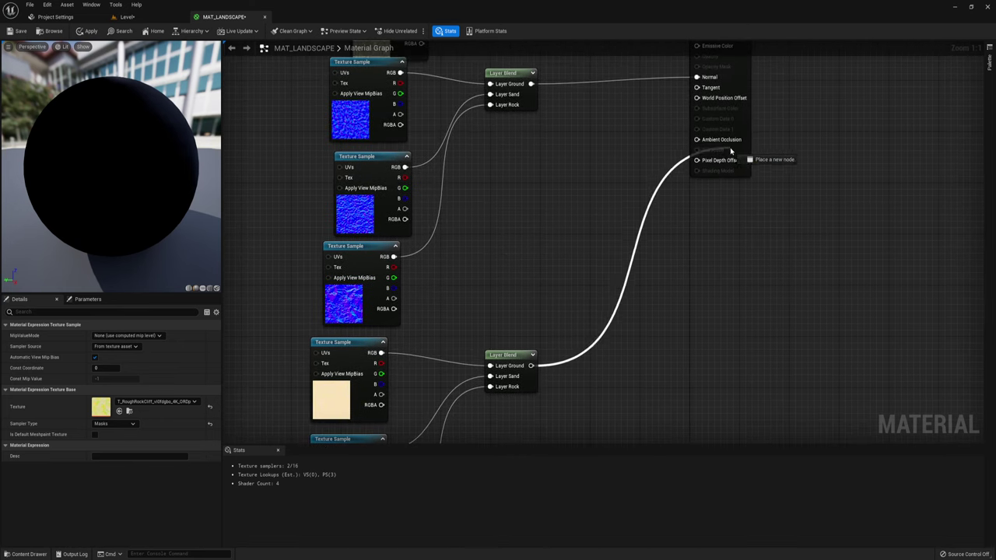
pyautogui.moveTo(602, 133); pyautogui.dragTo(642, 178, button='right')
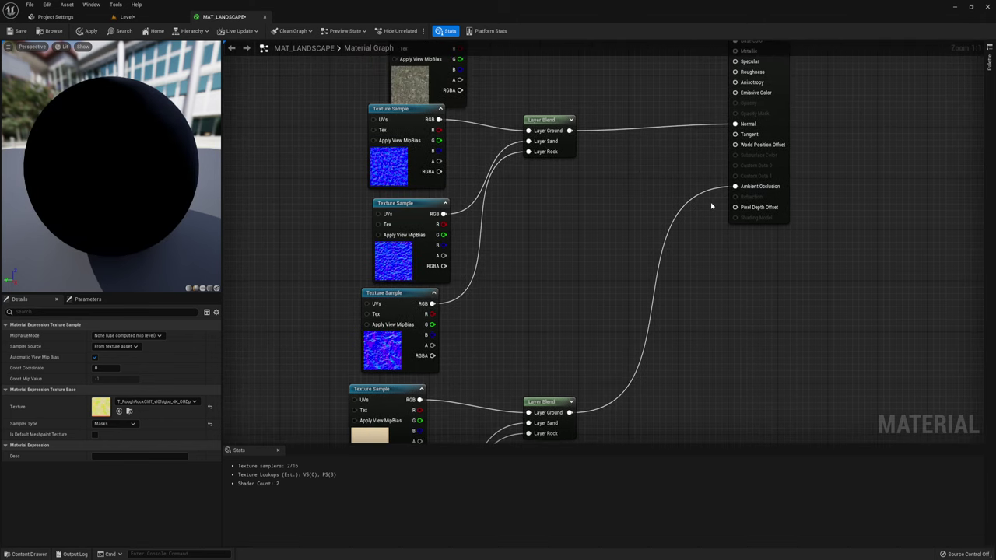
# Select the ORD Layer Blend node and duplicate it with Ctrl+D.
pyautogui.scroll(-2, 596, 189)
pyautogui.scroll(-1, 575, 184)
pyautogui.scroll(-1, 549, 251)
pyautogui.scroll(-1, 568, 360)
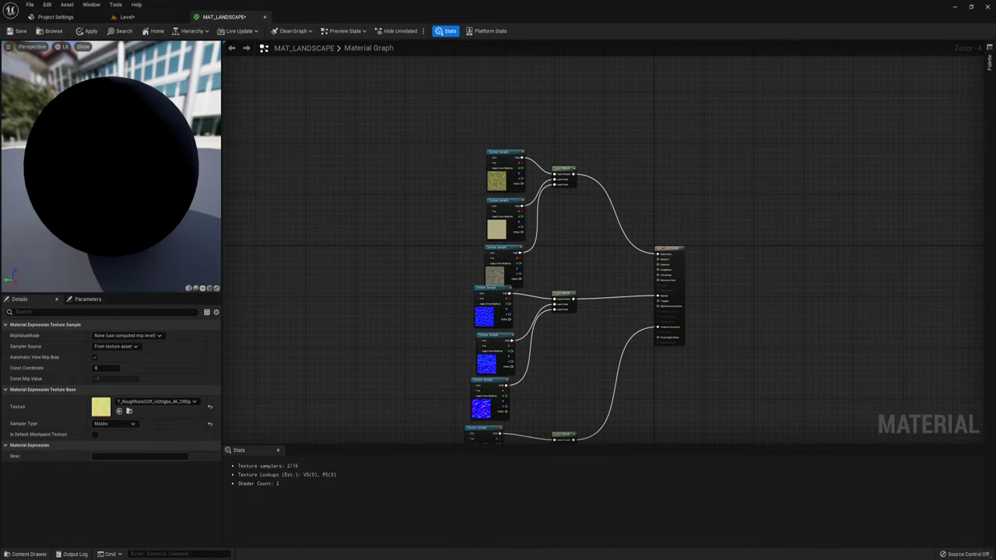
pyautogui.moveTo(557, 405); pyautogui.dragTo(557, 223, button='right')
pyautogui.scroll(3, 557, 223)
pyautogui.scroll(-1, 557, 224)
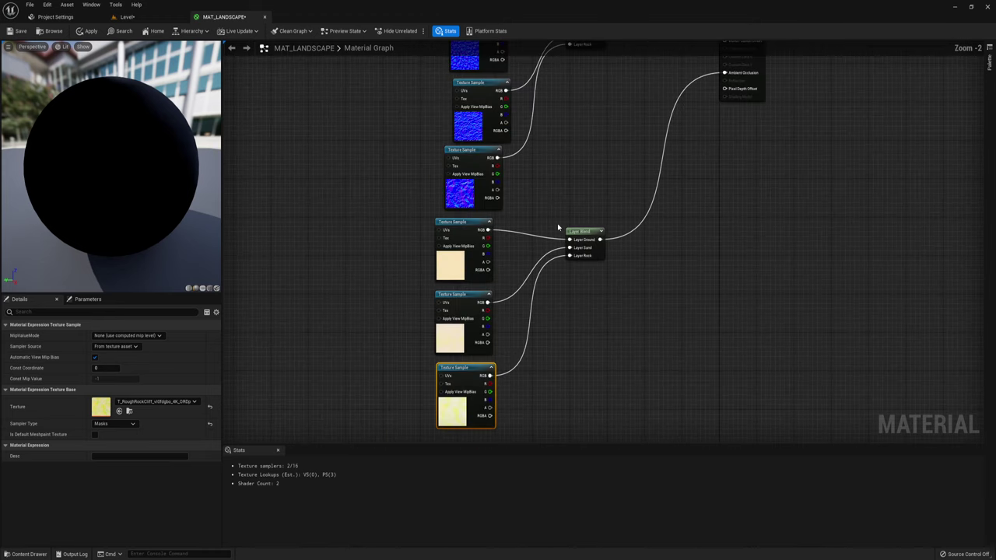
pyautogui.scroll(1, 557, 225)
pyautogui.scroll(-2, 557, 224)
pyautogui.scroll(1, 535, 175)
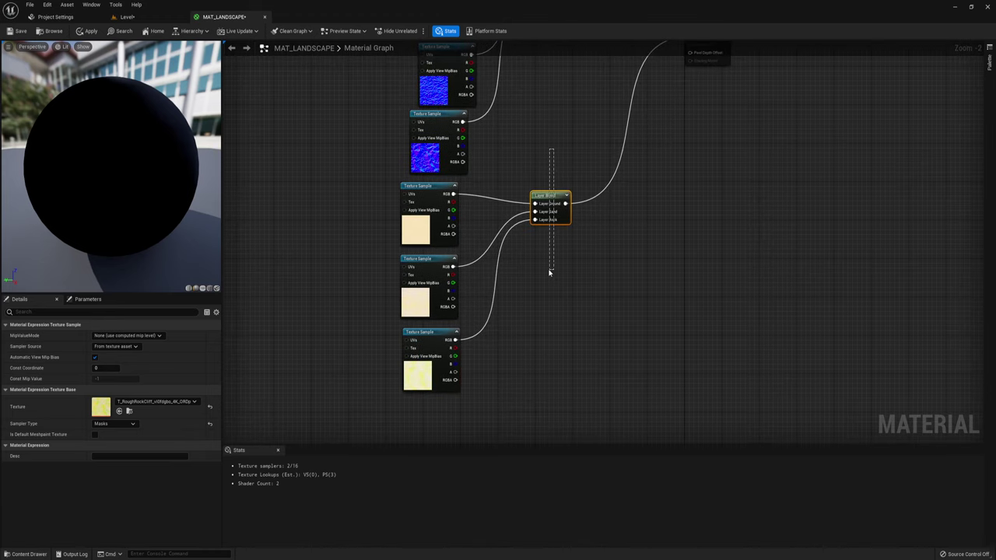
pyautogui.moveTo(549, 272); pyautogui.dragTo(557, 238)
pyautogui.hotkey('ctrl', 'd')
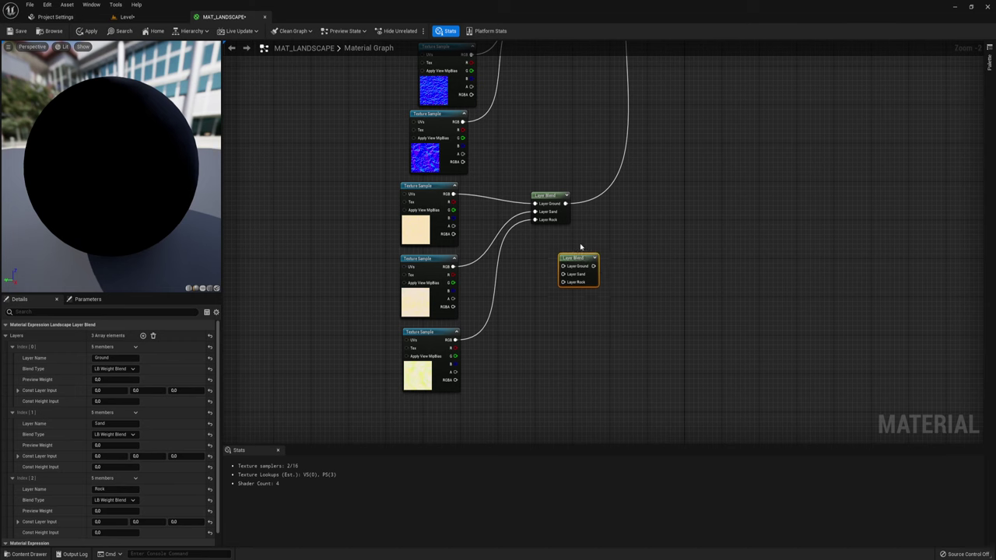
# Feed the first ORD texture's R channel into the copy's Layer Ground.
pyautogui.scroll(2, 464, 225)
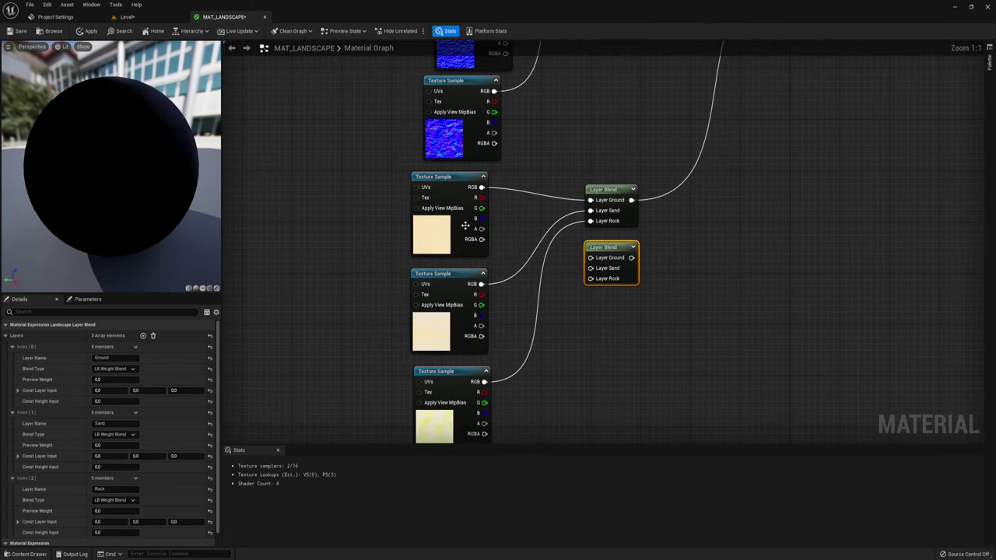
pyautogui.moveTo(514, 249); pyautogui.dragTo(488, 210, button='right')
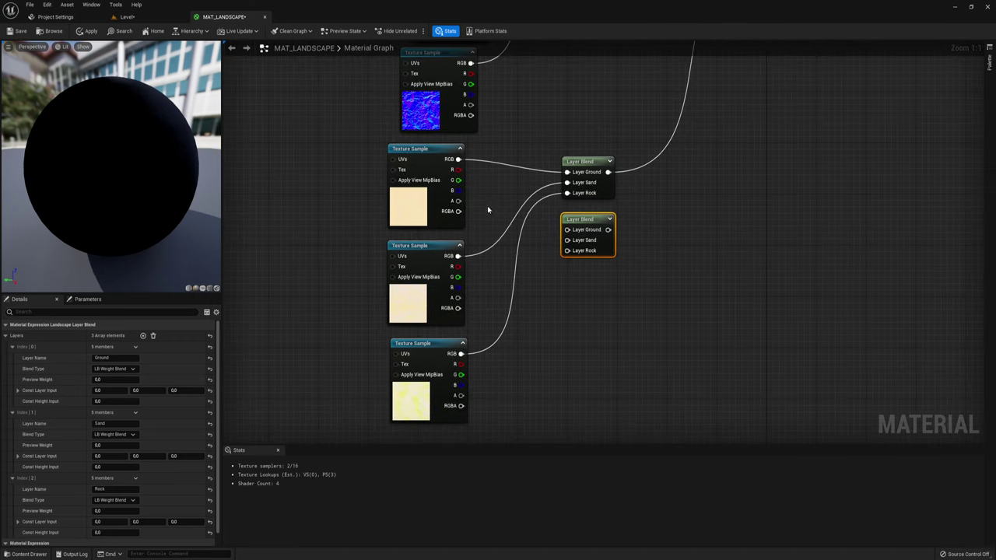
pyautogui.moveTo(458, 170); pyautogui.dragTo(567, 229)
# Replace the upper blend's RGB links with the three ORD textures' R channels on Ground, Sand, Rock.
pyautogui.keyDown('alt'); pyautogui.click(490, 165); pyautogui.keyUp('alt')
pyautogui.click(510, 246)
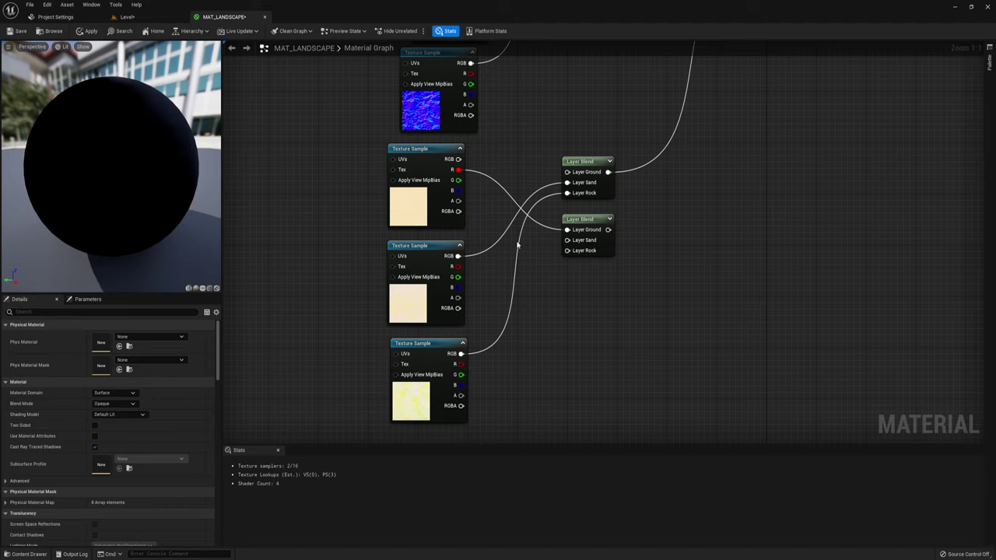
pyautogui.keyDown('alt'); pyautogui.click(517, 246); pyautogui.keyUp('alt')
pyautogui.keyDown('alt'); pyautogui.click(510, 234); pyautogui.keyUp('alt')
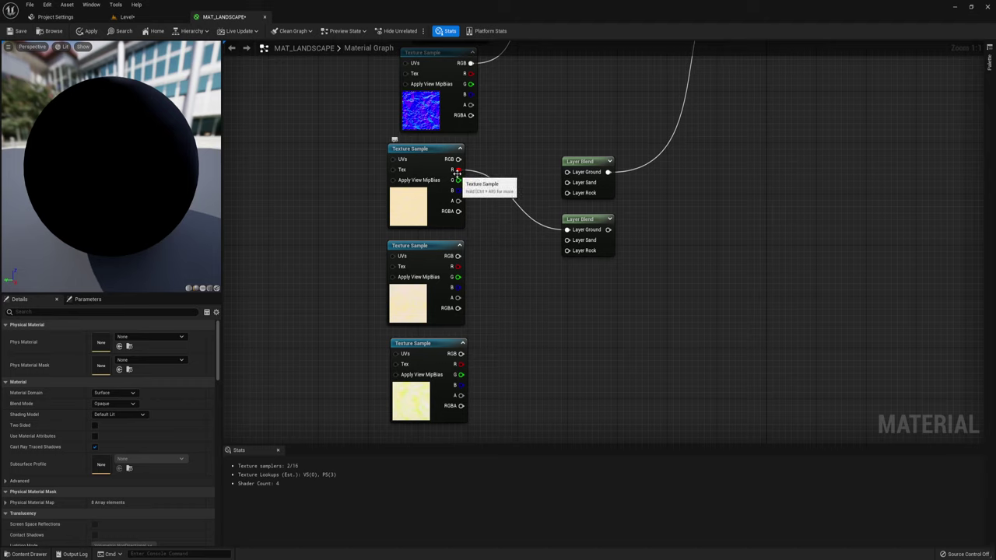
pyautogui.moveTo(458, 170); pyautogui.dragTo(568, 172)
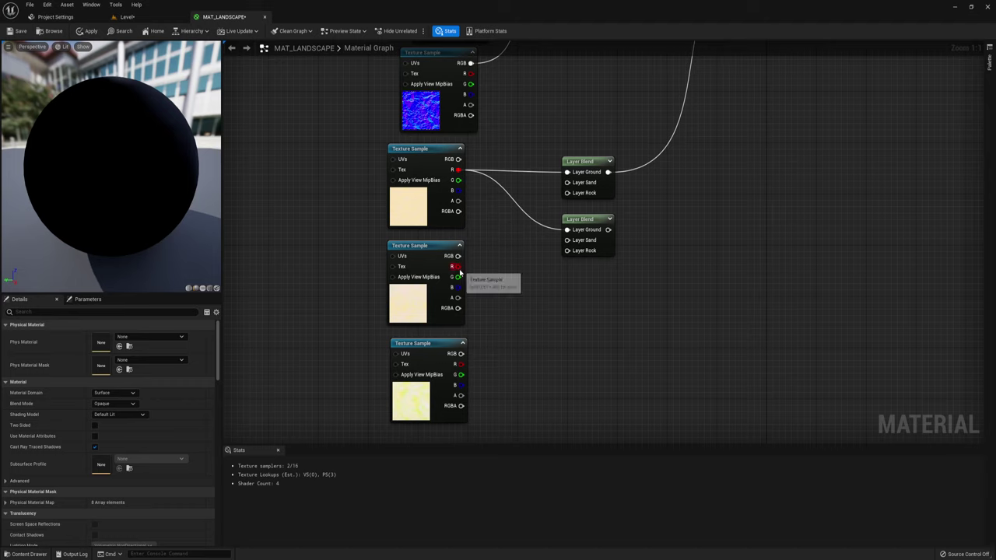
pyautogui.moveTo(459, 271); pyautogui.dragTo(557, 220)
pyautogui.moveTo(572, 184); pyautogui.dragTo(570, 183)
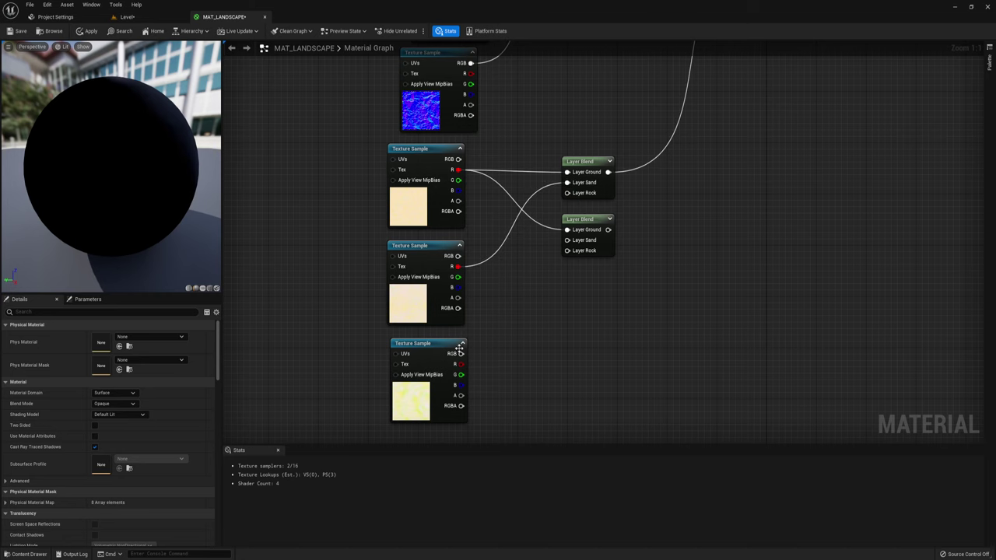
pyautogui.moveTo(461, 365); pyautogui.dragTo(567, 193)
# Connect the three textures' G channels to the second blend's Ground, Sand and Rock.
pyautogui.moveTo(633, 171); pyautogui.dragTo(619, 186, button='right')
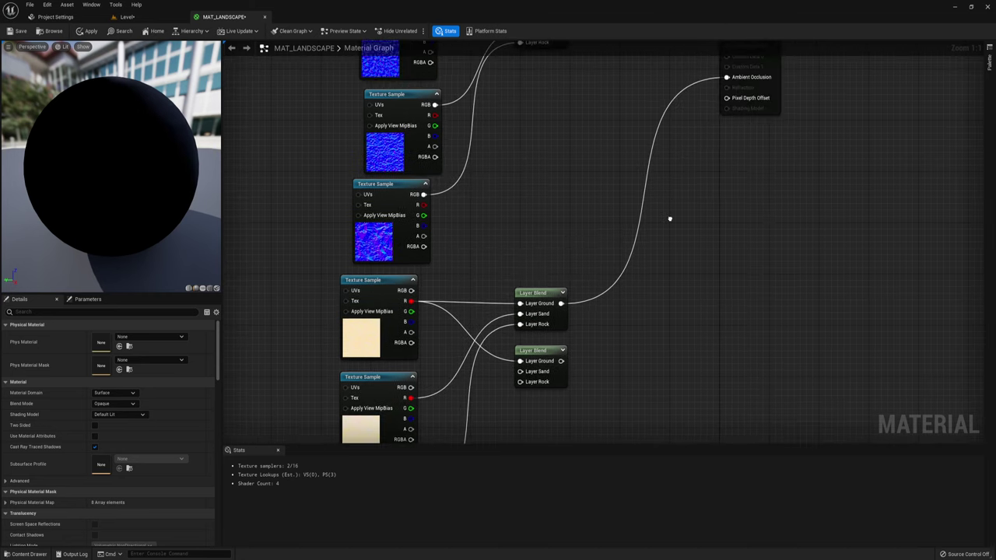
pyautogui.moveTo(532, 211); pyautogui.dragTo(565, 141, button='right')
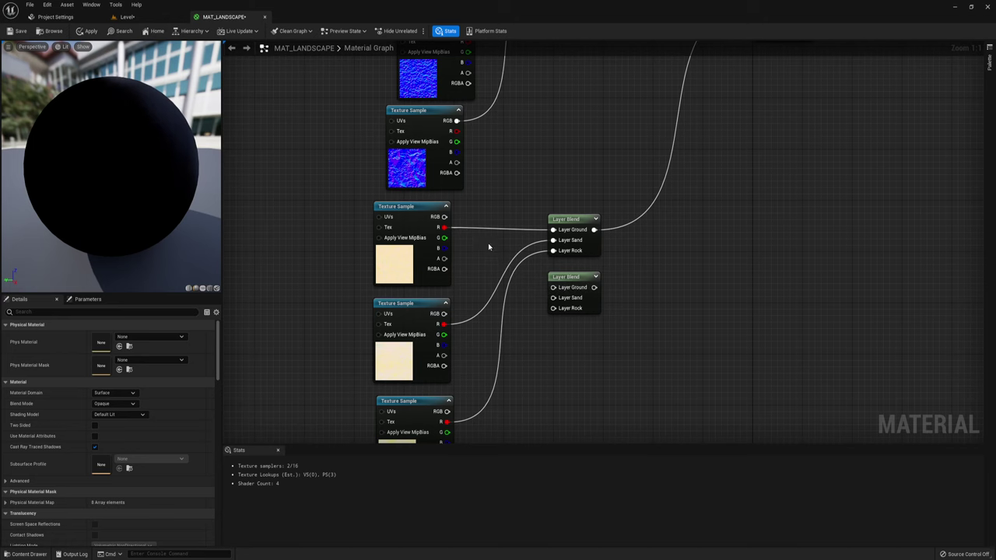
pyautogui.moveTo(443, 237); pyautogui.dragTo(553, 287)
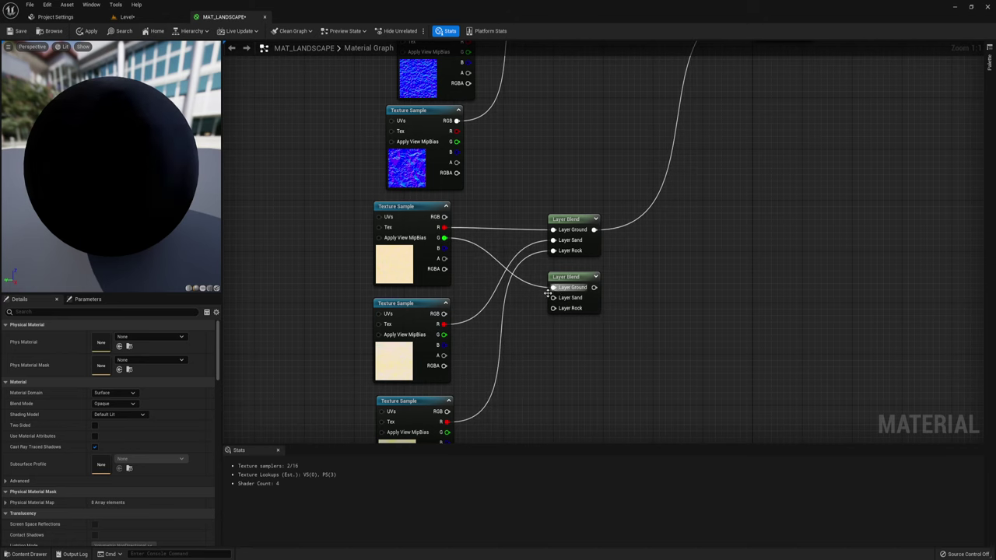
pyautogui.moveTo(503, 306); pyautogui.dragTo(521, 222, button='right')
pyautogui.moveTo(459, 250); pyautogui.dragTo(570, 213)
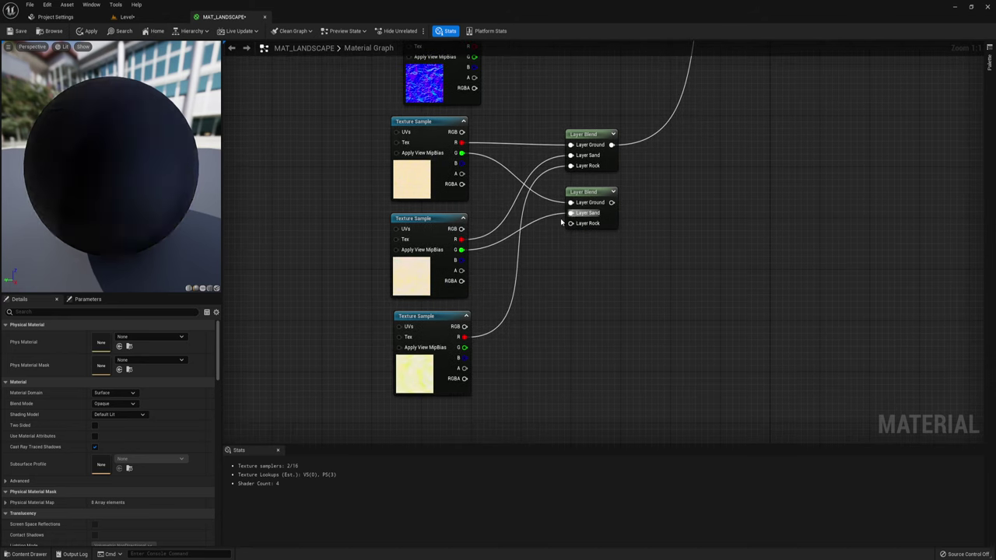
pyautogui.moveTo(465, 347)
pyautogui.mouseDown()
pyautogui.moveTo(539, 276)
pyautogui.moveTo(571, 223)
pyautogui.mouseUp()
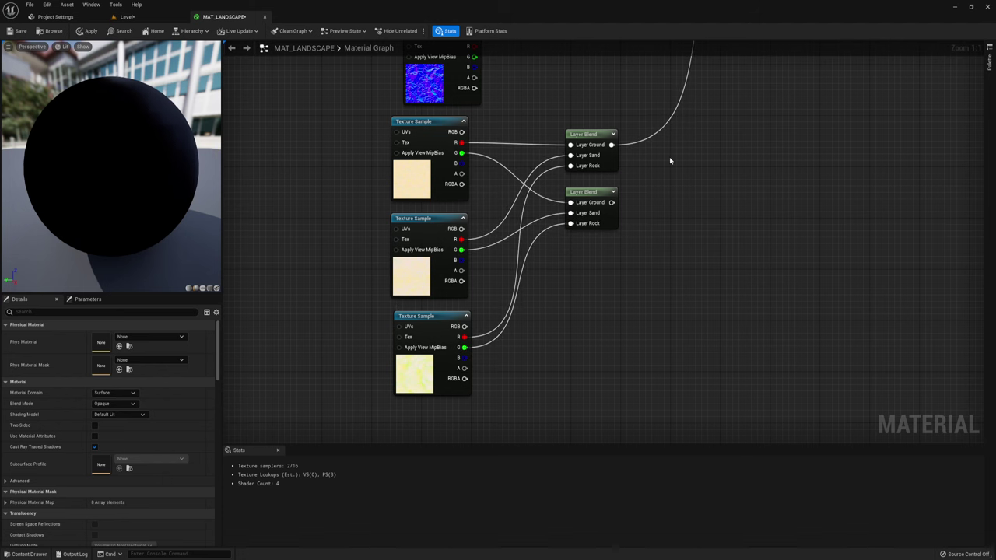
pyautogui.moveTo(669, 156); pyautogui.dragTo(617, 250, button='right')
# Plug the second Layer Blend's output into the material's Roughness input.
pyautogui.scroll(-3, 617, 250)
pyautogui.moveTo(624, 189); pyautogui.dragTo(580, 251, button='right')
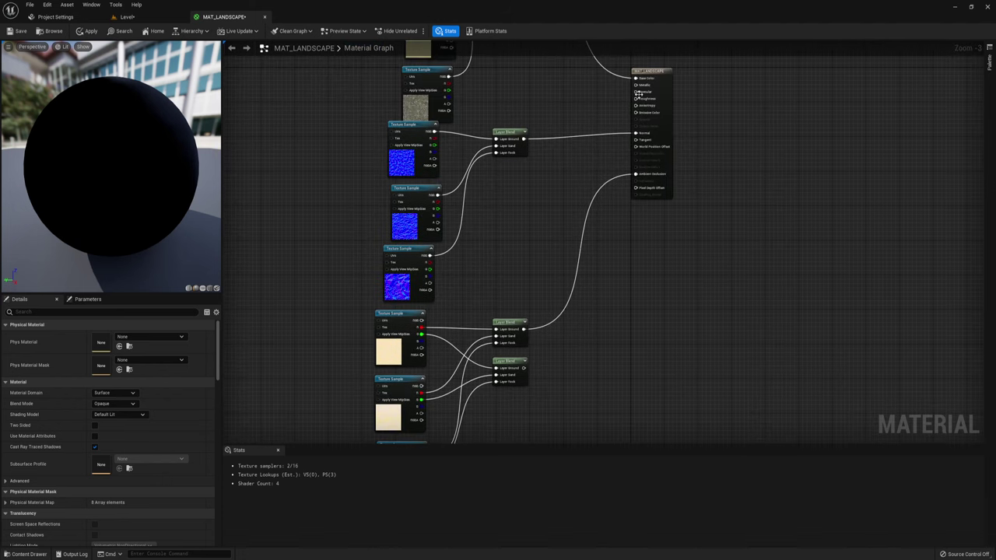
pyautogui.moveTo(525, 363); pyautogui.dragTo(641, 97)
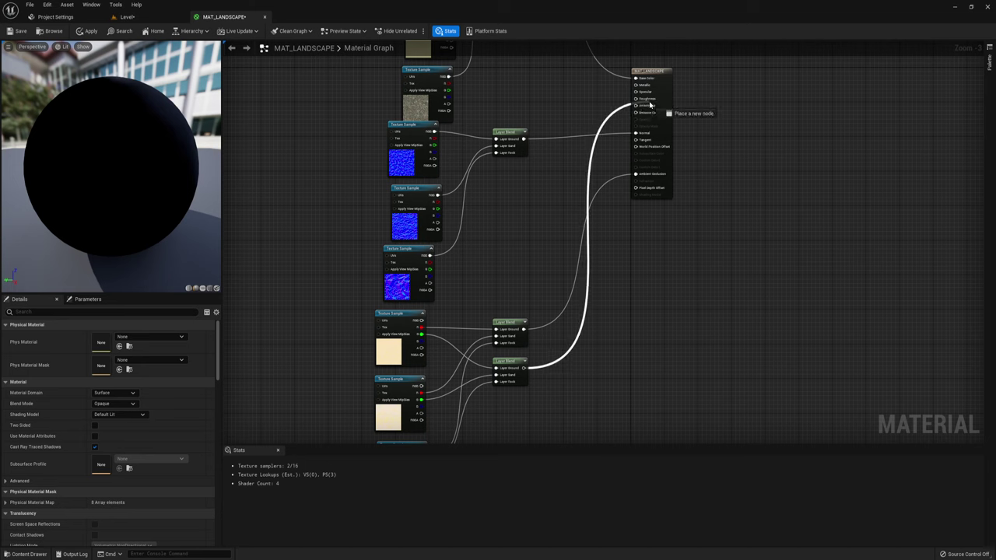
pyautogui.moveTo(534, 209)
pyautogui.mouseDown(button='right')
pyautogui.moveTo(559, 260)
pyautogui.moveTo(578, 230)
pyautogui.mouseUp(button='right')
pyautogui.scroll(3, 559, 259)
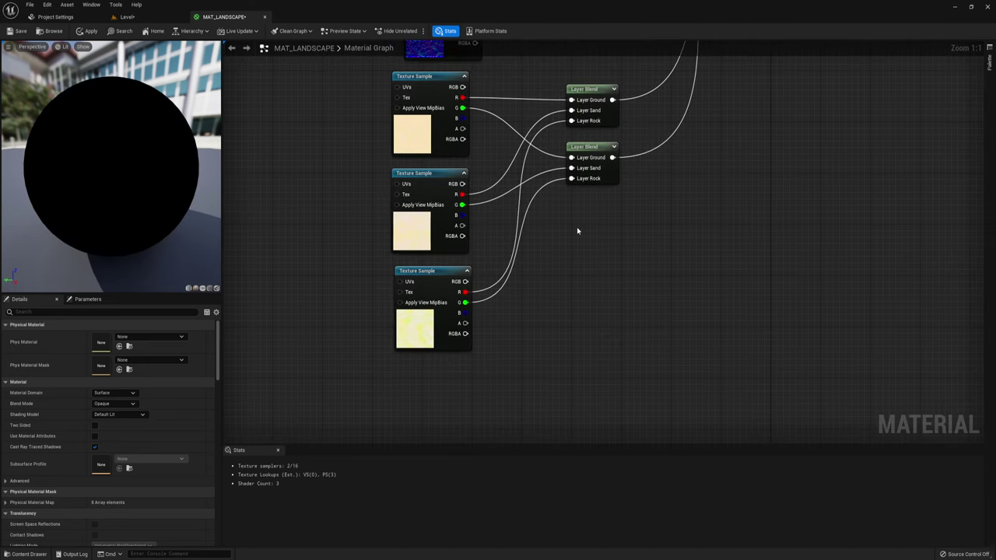
pyautogui.click(592, 146)
# Duplicate the Layer Blend and wire the textures' B channels into its Sand and Rock layers.
pyautogui.hotkey('ctrl', 'd')
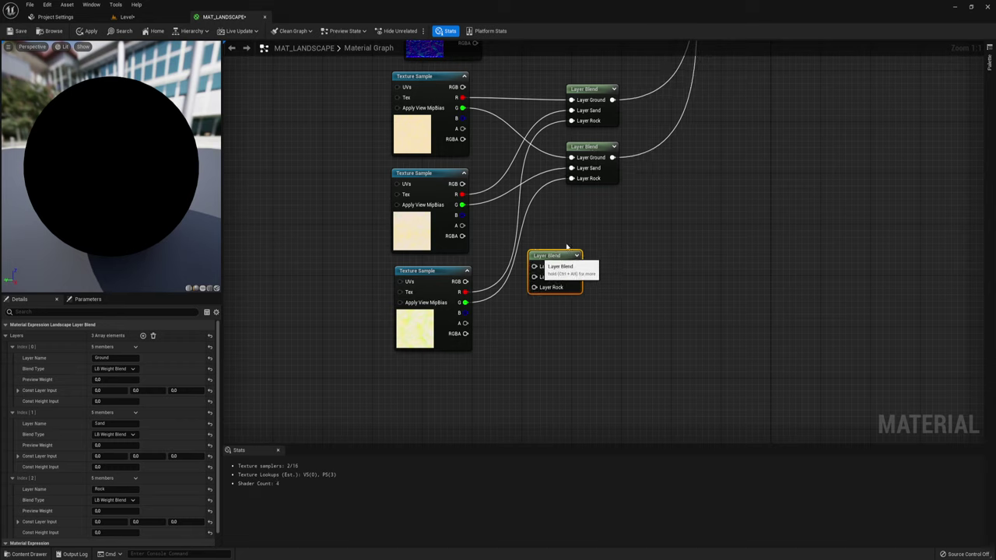
pyautogui.moveTo(532, 268)
pyautogui.mouseDown()
pyautogui.moveTo(573, 221)
pyautogui.moveTo(462, 118)
pyautogui.mouseUp()
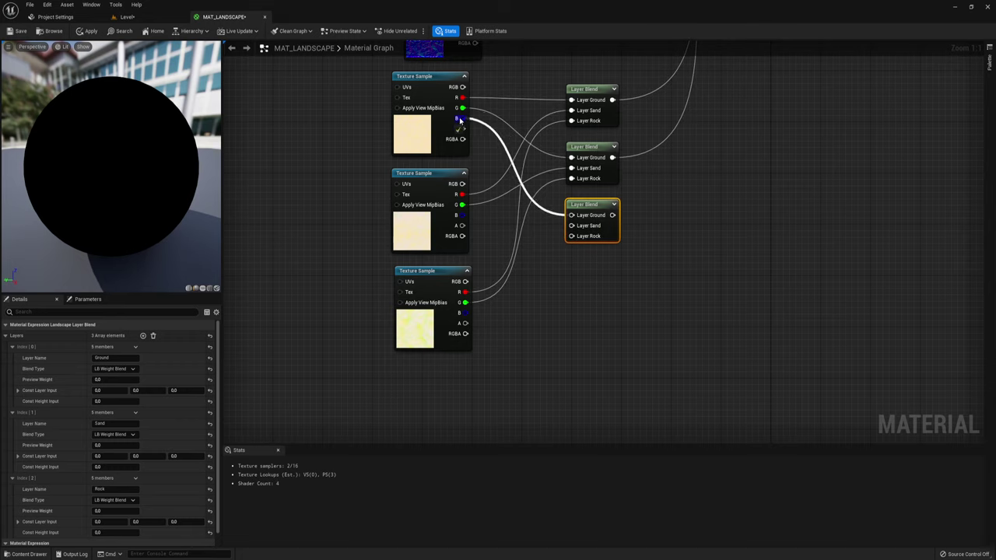
pyautogui.moveTo(576, 226); pyautogui.dragTo(572, 225)
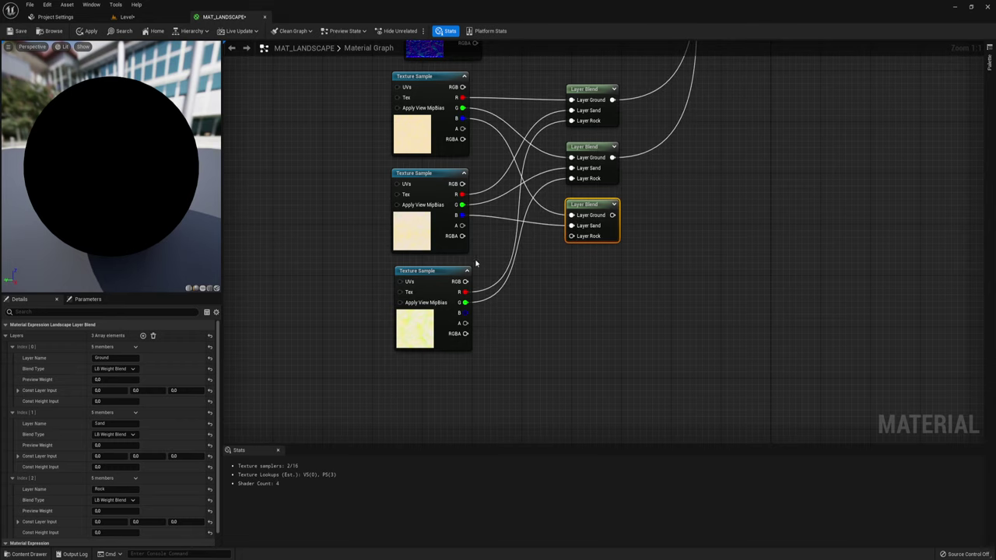
pyautogui.moveTo(465, 312); pyautogui.dragTo(588, 238)
# Route the third blend's output into Metallic on MAT_LANDSCAPE through a reroute point.
pyautogui.moveTo(589, 238); pyautogui.dragTo(549, 305, button='right')
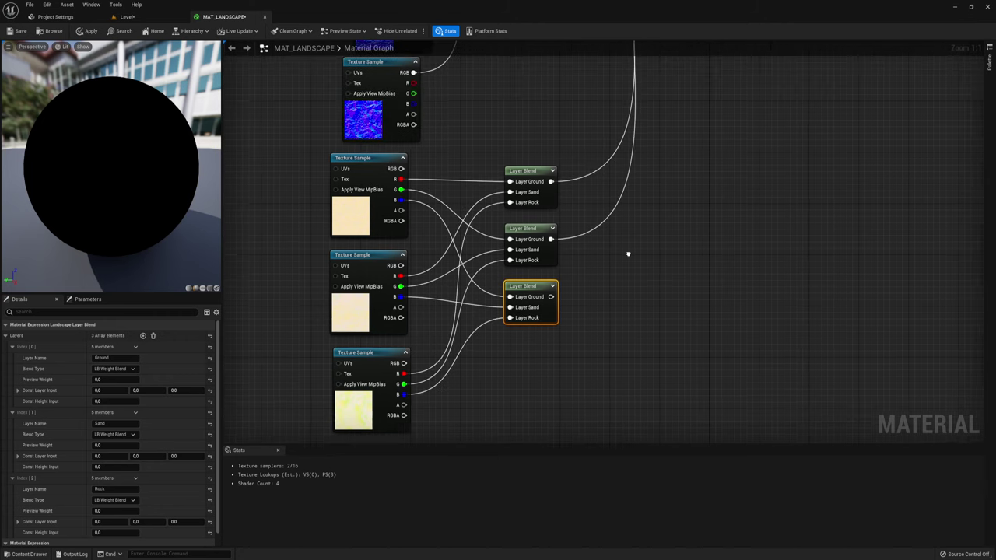
pyautogui.moveTo(549, 305); pyautogui.dragTo(712, 151)
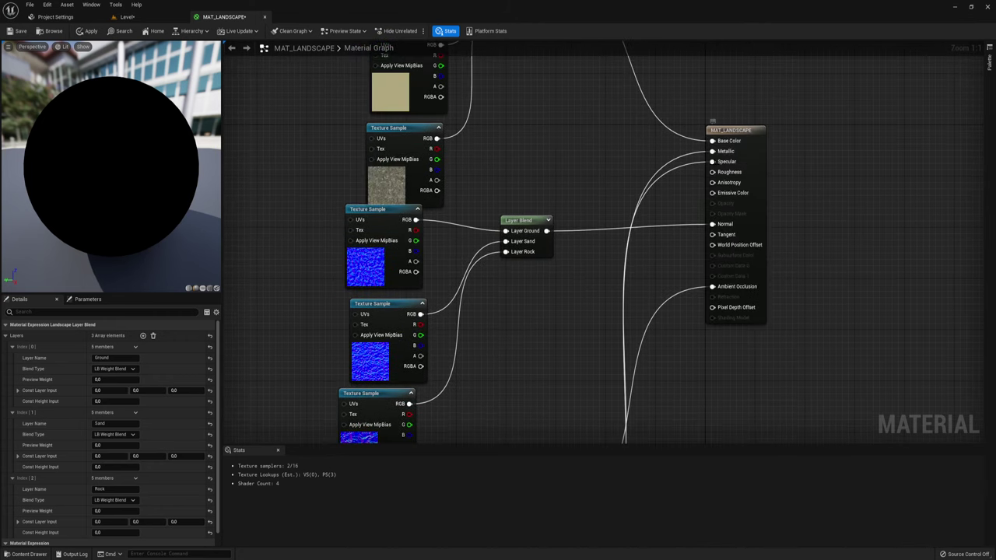
pyautogui.doubleClick(659, 177)
pyautogui.moveTo(659, 178); pyautogui.dragTo(664, 201)
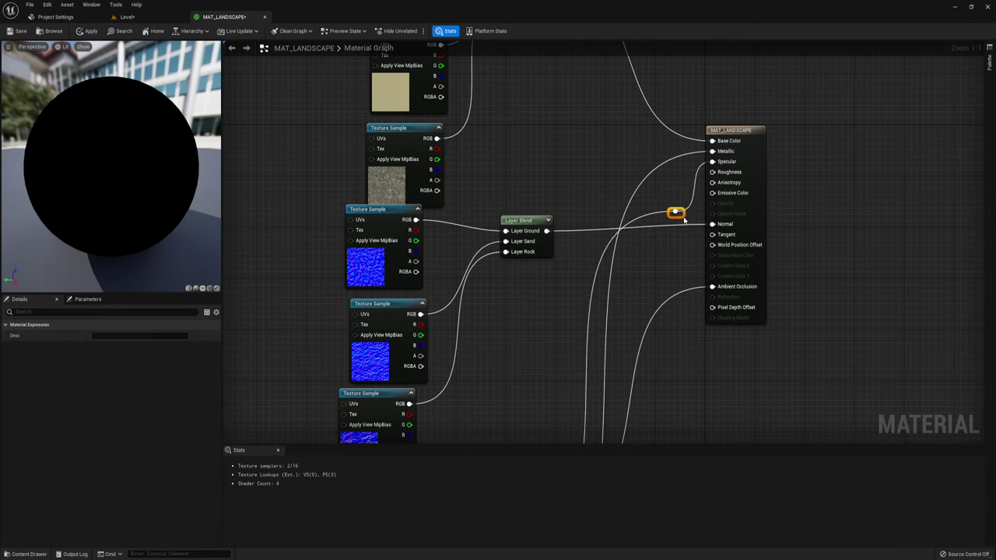
pyautogui.scroll(-3, 640, 274)
pyautogui.moveTo(640, 277); pyautogui.dragTo(624, 245, button='right')
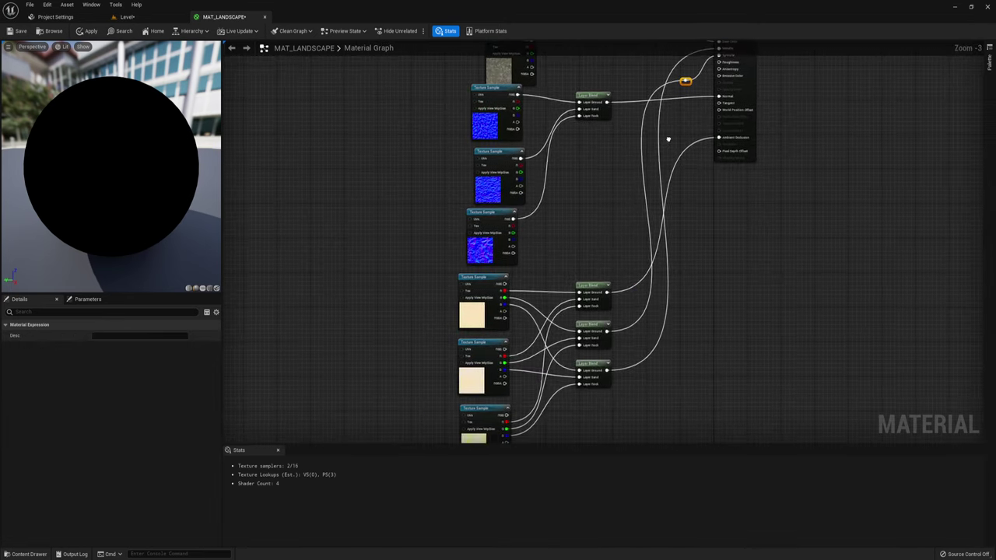
pyautogui.moveTo(555, 112); pyautogui.dragTo(574, 220, button='right')
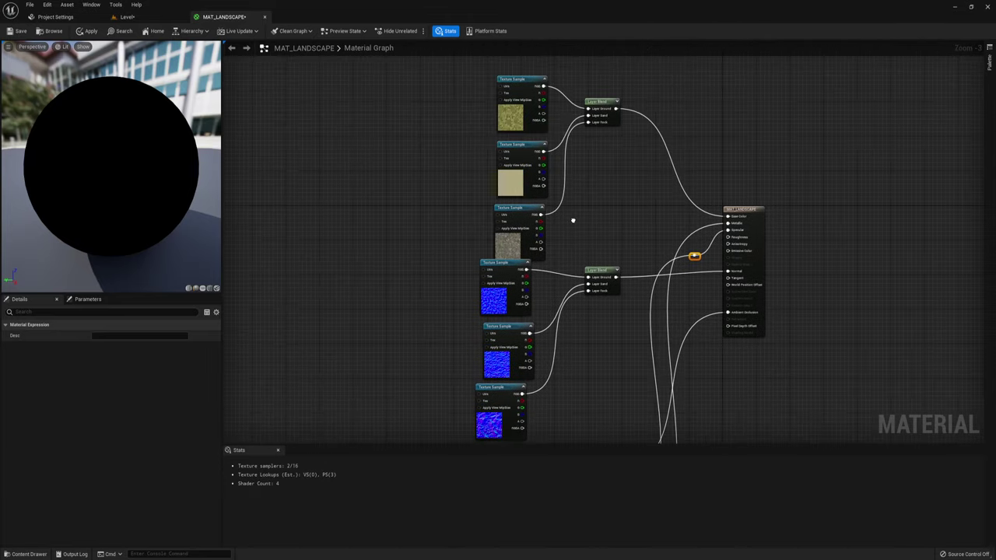
pyautogui.scroll(-1, 592, 179)
# Save the MAT_LANDSCAPE material so its changes compile.
pyautogui.click(125, 16)
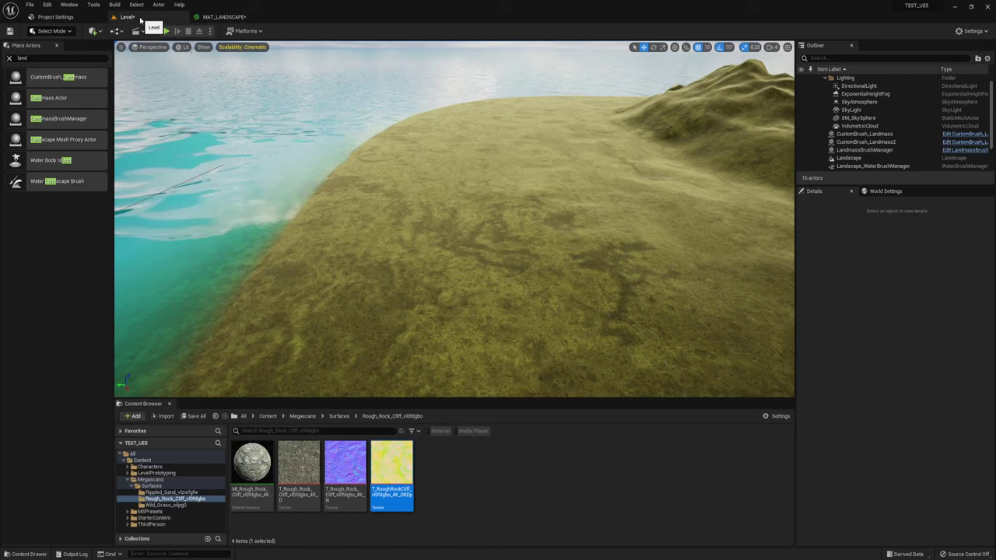
pyautogui.click(222, 17)
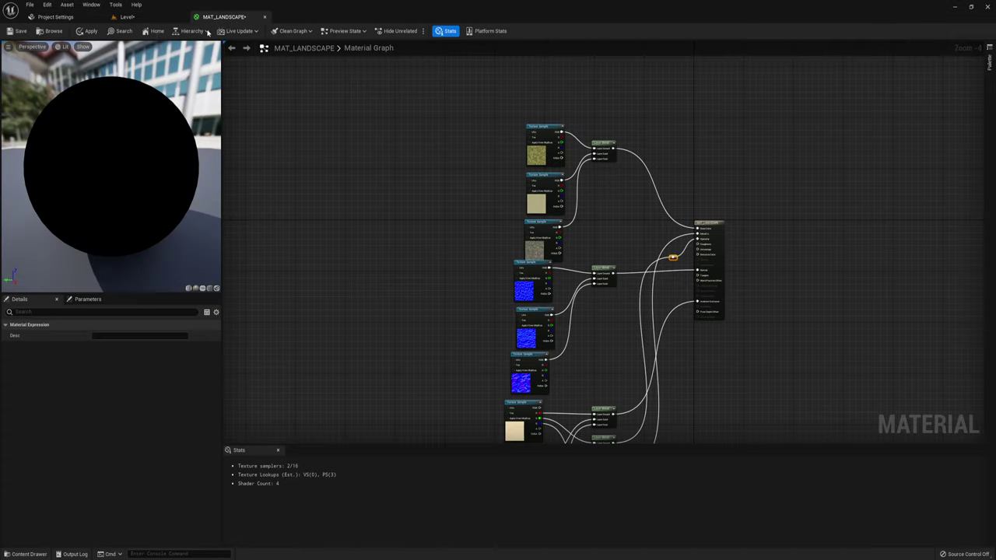
pyautogui.click(22, 31)
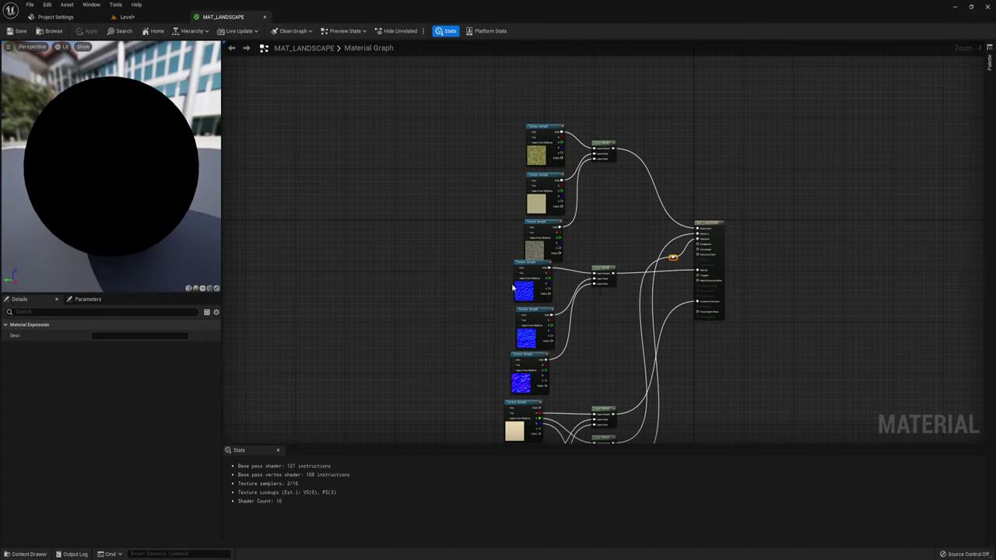
# Back in the level, select the island Landscape and browse up to the Megascans folder.
pyautogui.click(127, 16)
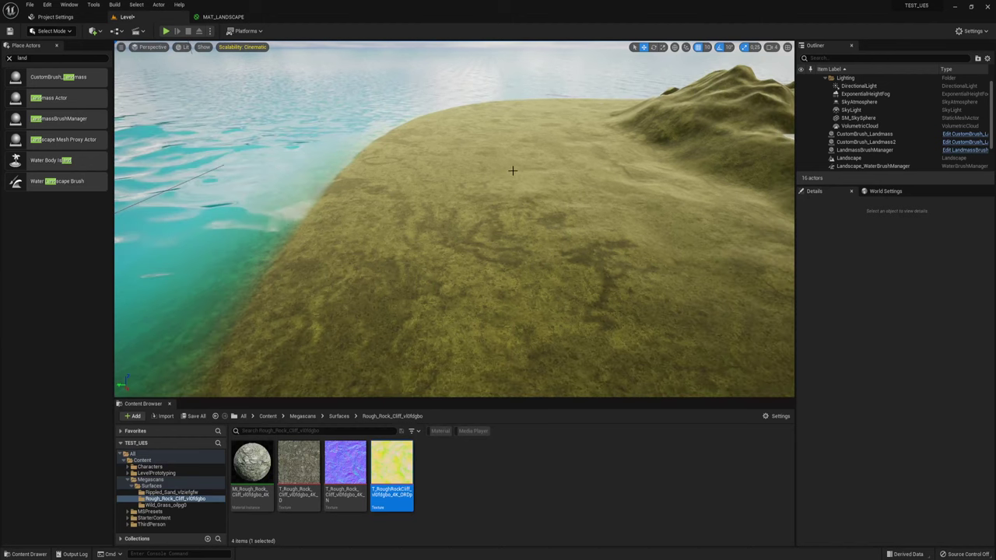
pyautogui.moveTo(516, 173); pyautogui.dragTo(544, 179, button='right')
pyautogui.scroll(-5, 529, 212)
pyautogui.click(529, 212)
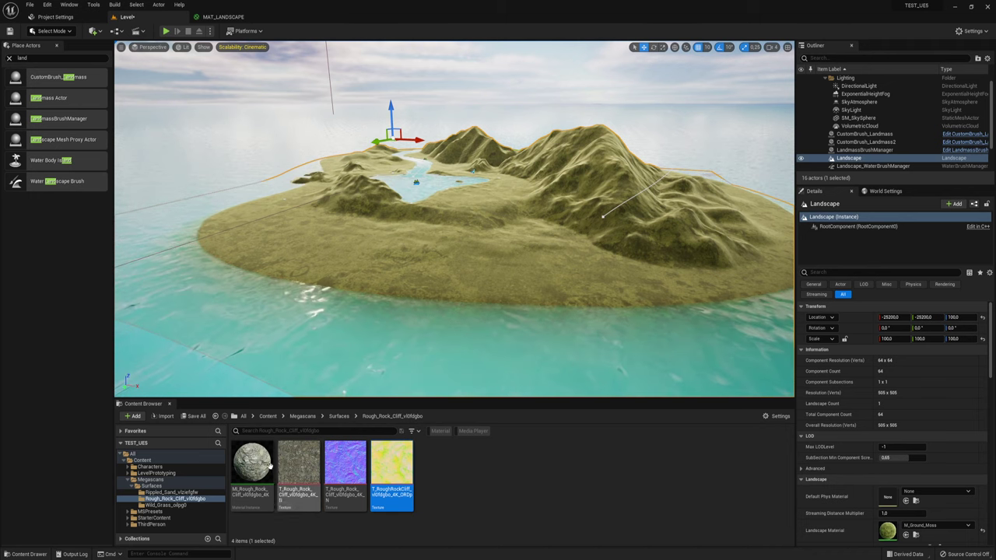
pyautogui.click(303, 415)
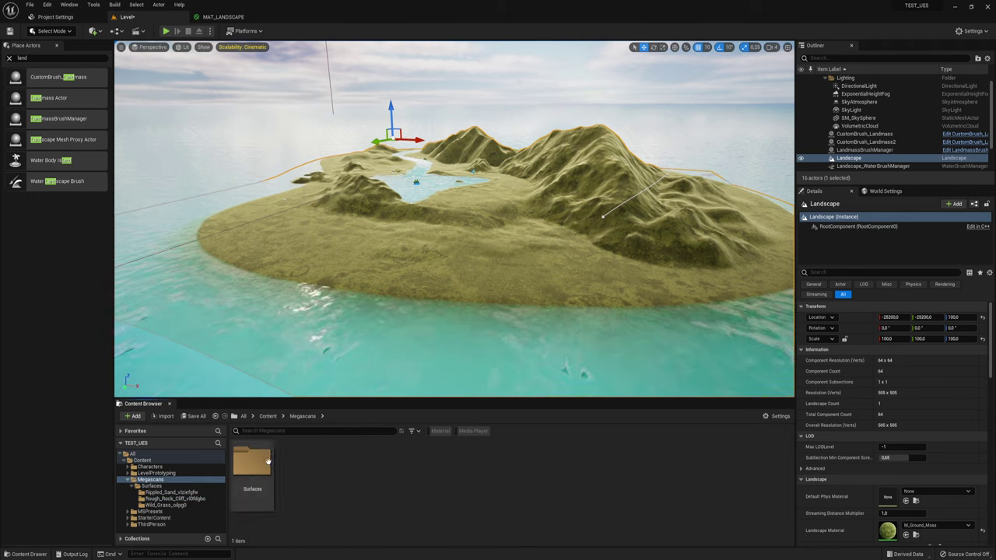
# Assign MAT_LANDSCAPE from the Surfaces folder as the Landscape Material and frame the landscape.
pyautogui.doubleClick(251, 463)
pyautogui.moveTo(391, 469); pyautogui.dragTo(899, 517)
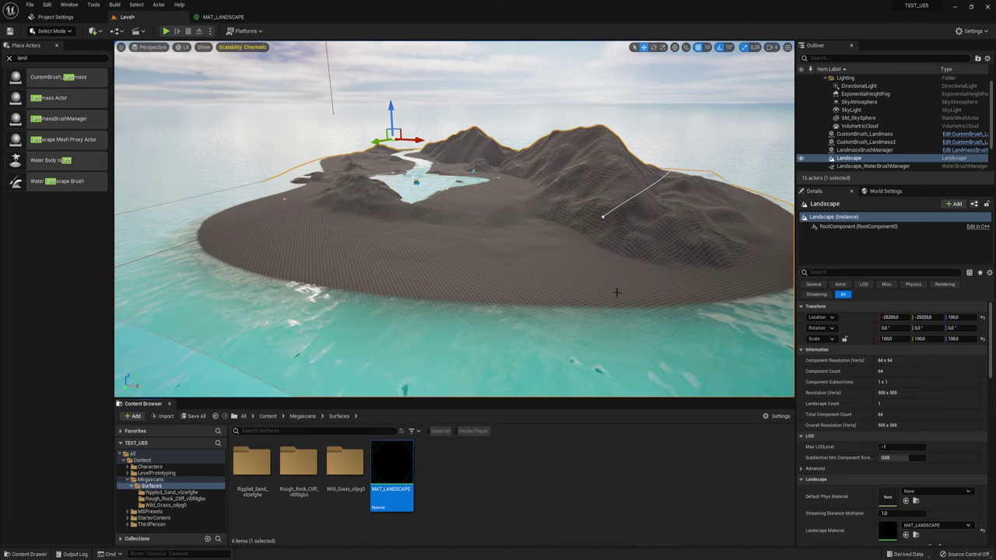
pyautogui.moveTo(454, 233); pyautogui.dragTo(436, 233, button='right')
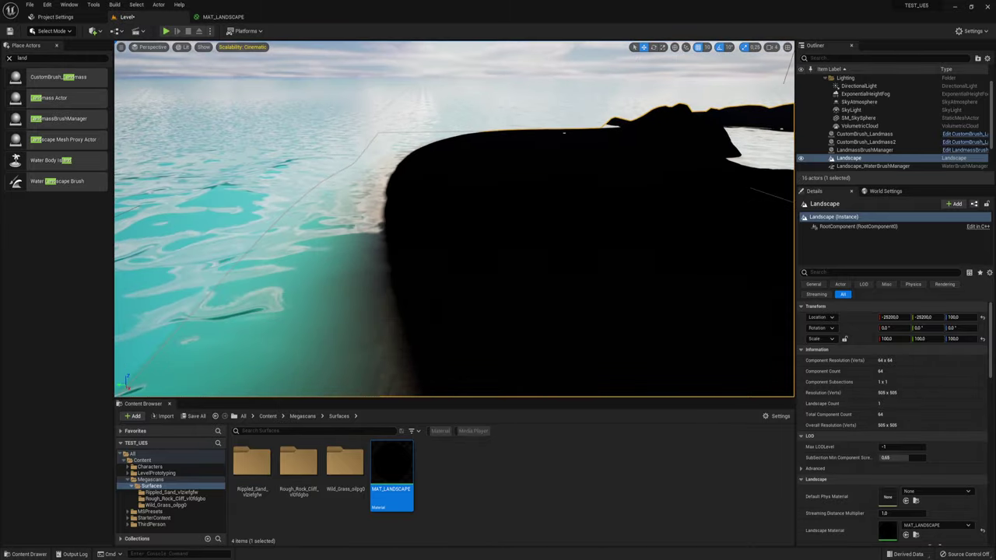
pyautogui.press('f')
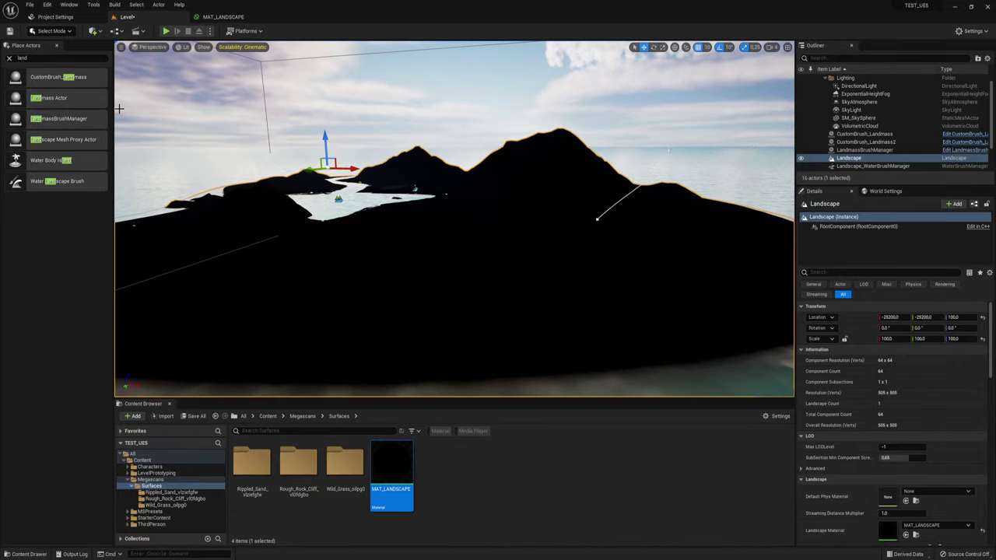
# Enter Landscape mode Paint, make Layer the active edit layer, and start Ground's layer info.
pyautogui.click(70, 31)
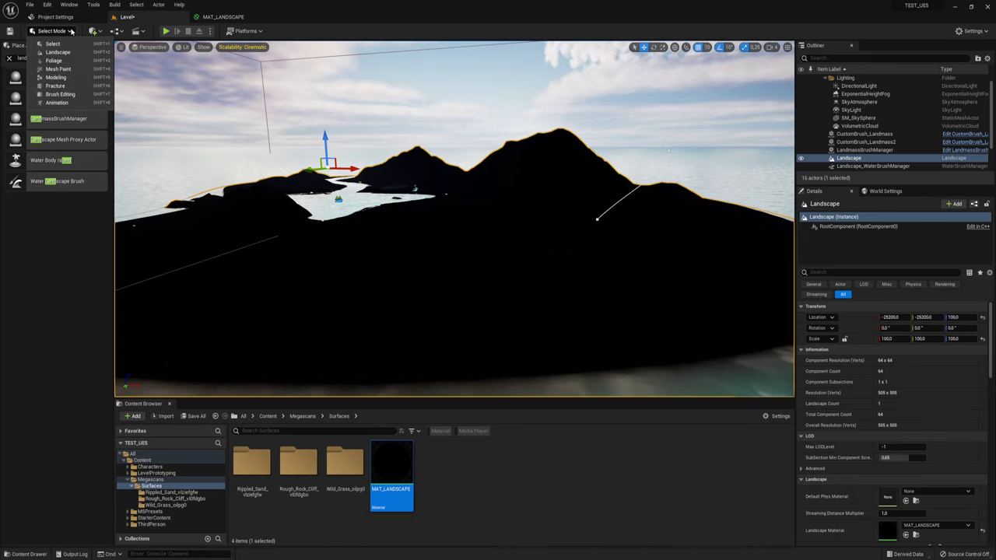
pyautogui.click(67, 55)
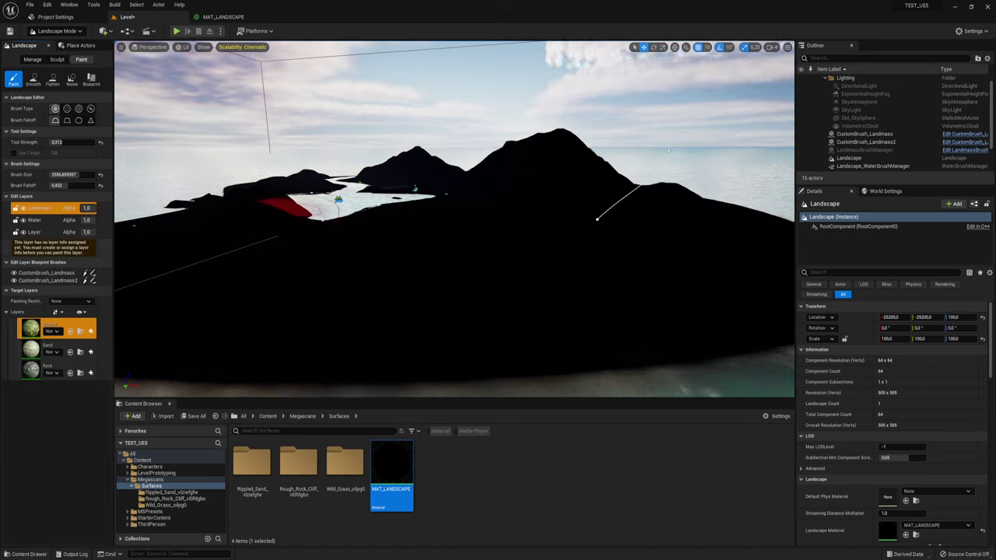
pyautogui.click(34, 232)
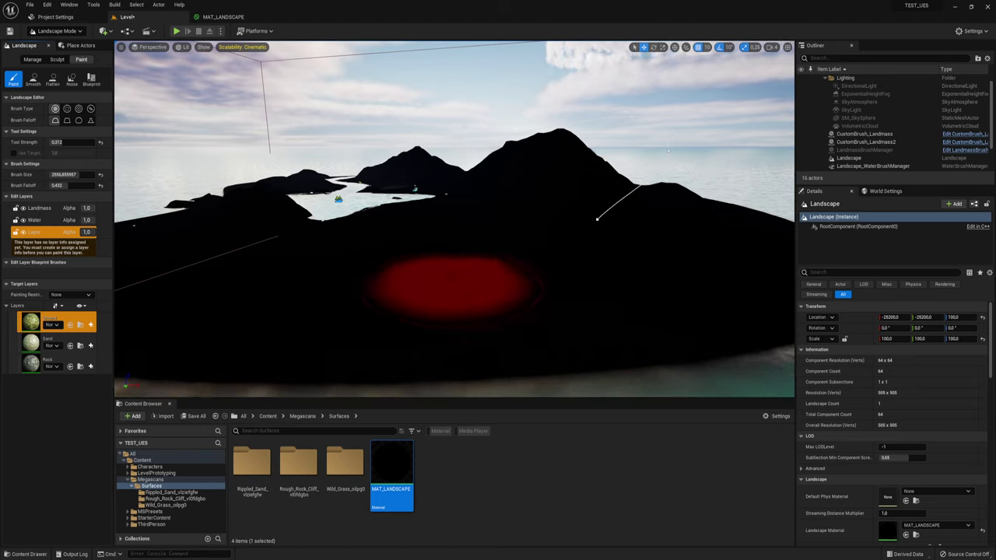
pyautogui.click(90, 324)
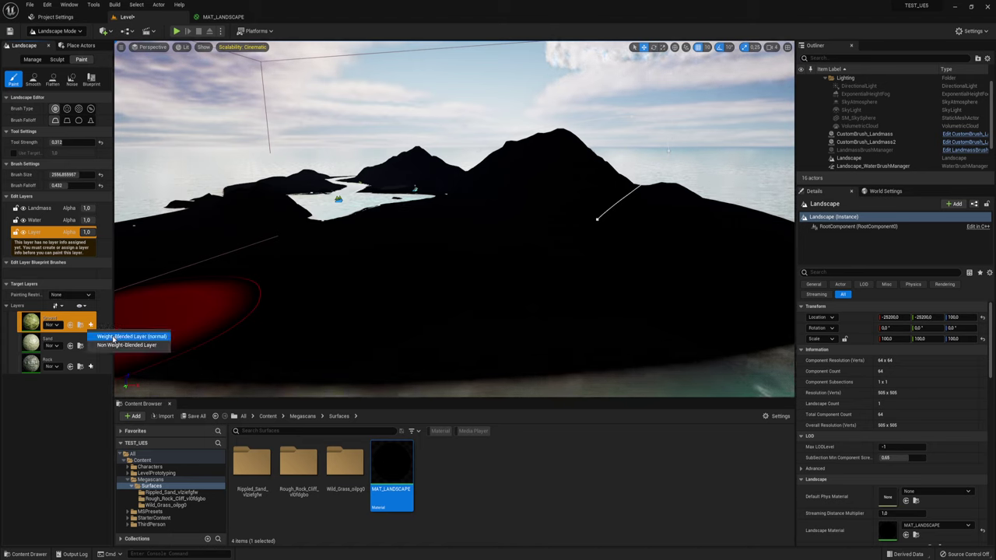
# Save a weight-blended Ground_LayerInfo asset in Megascans > Surfaces.
pyautogui.click(114, 337)
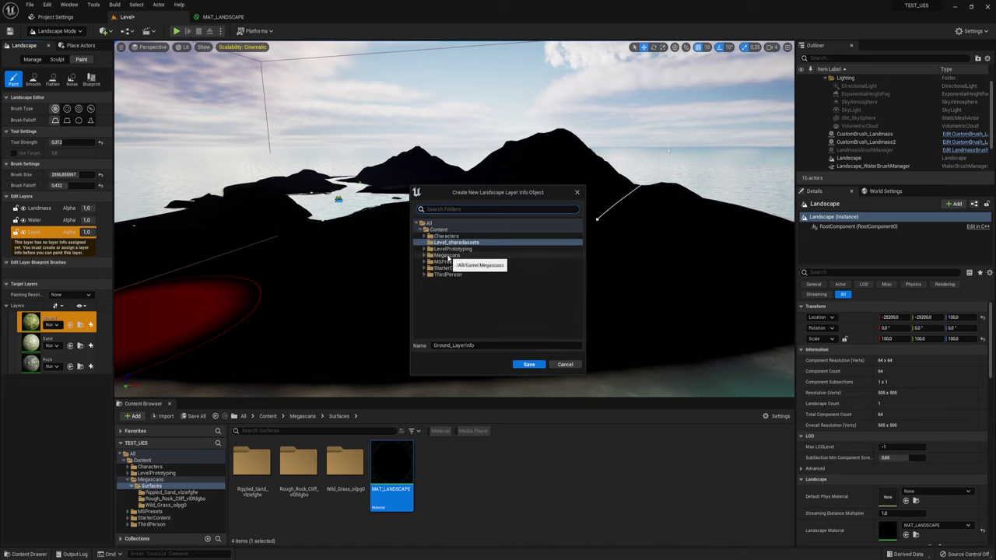
pyautogui.doubleClick(444, 255)
pyautogui.click(448, 261)
pyautogui.doubleClick(448, 262)
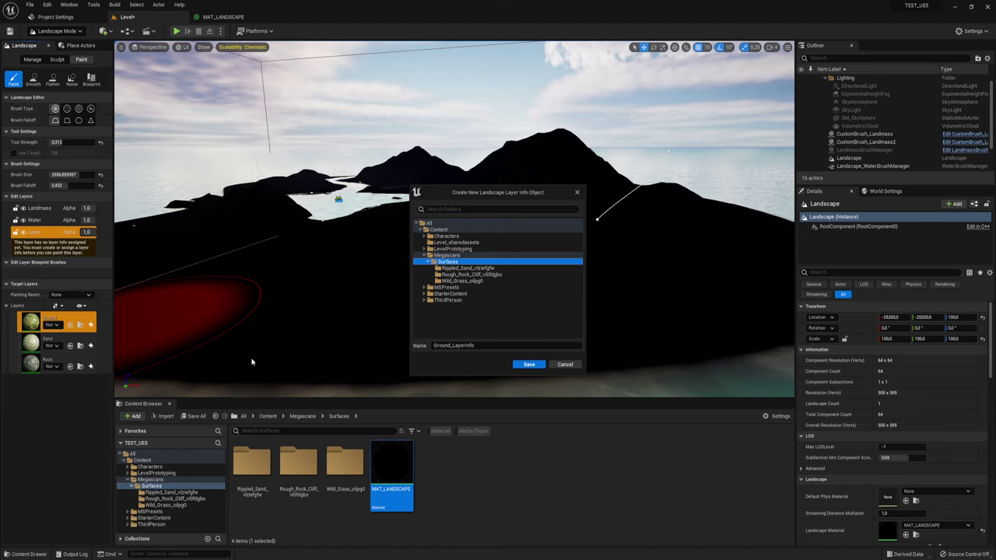
pyautogui.click(529, 364)
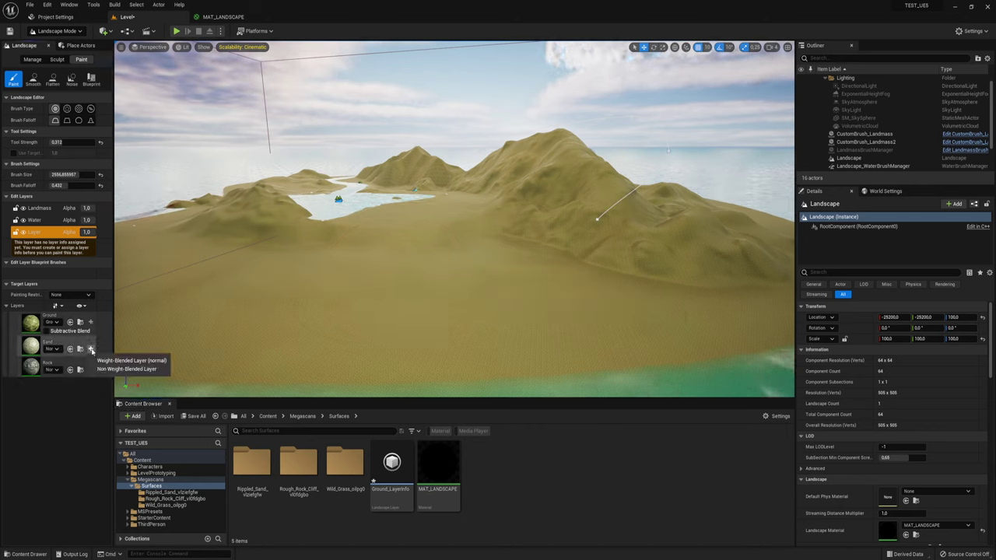
# Create and save a weight-blended Sand layer info in the Surfaces folder.
pyautogui.click(90, 350)
pyautogui.click(109, 361)
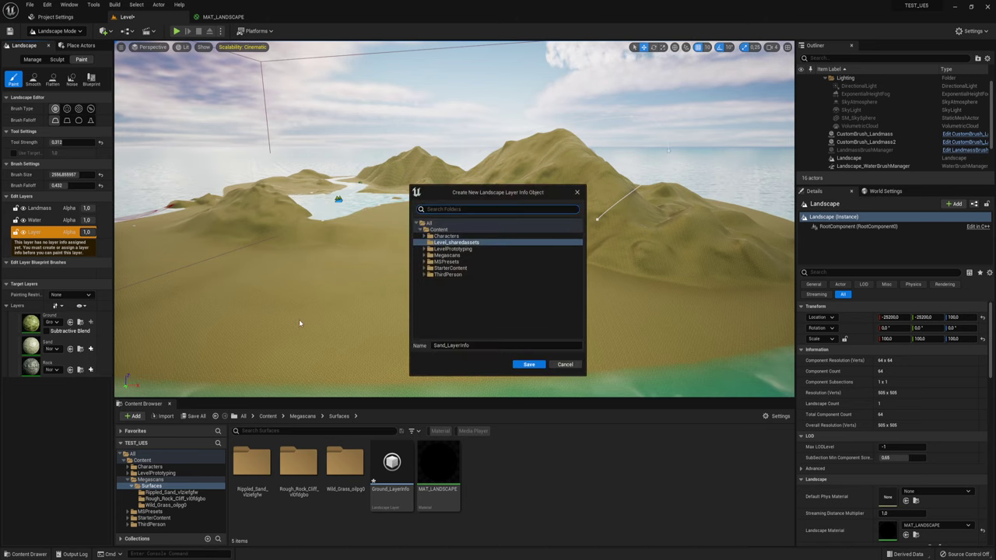
pyautogui.click(452, 256)
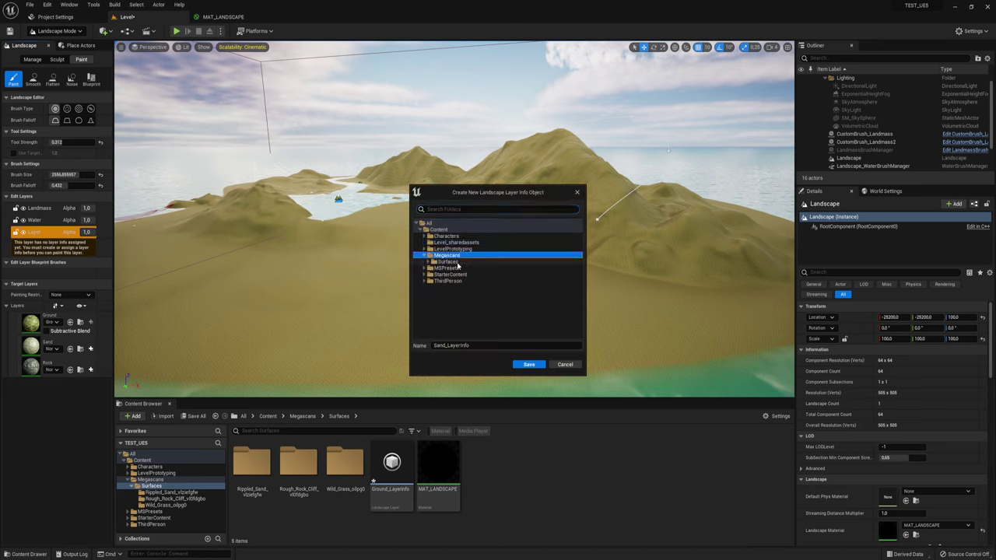
pyautogui.doubleClick(455, 262)
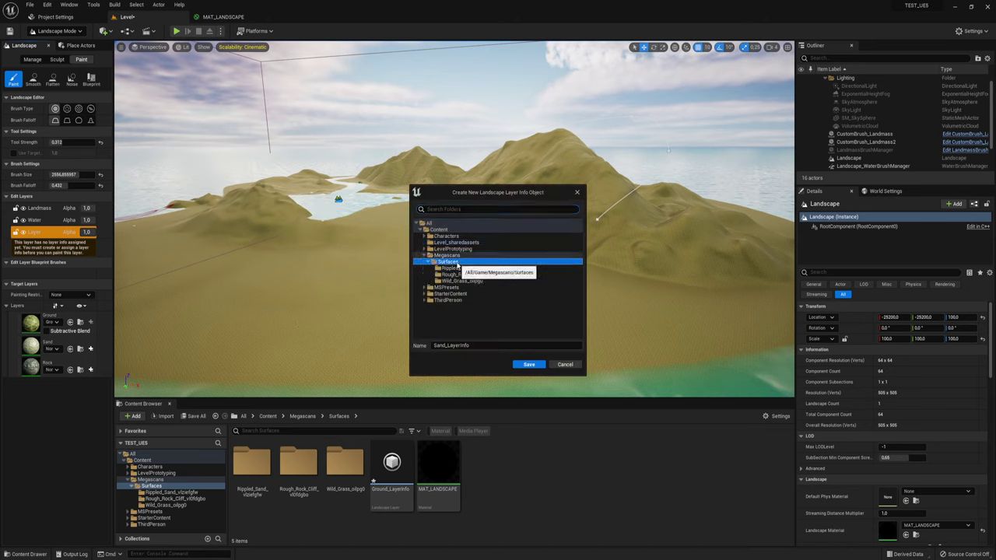
pyautogui.click(528, 364)
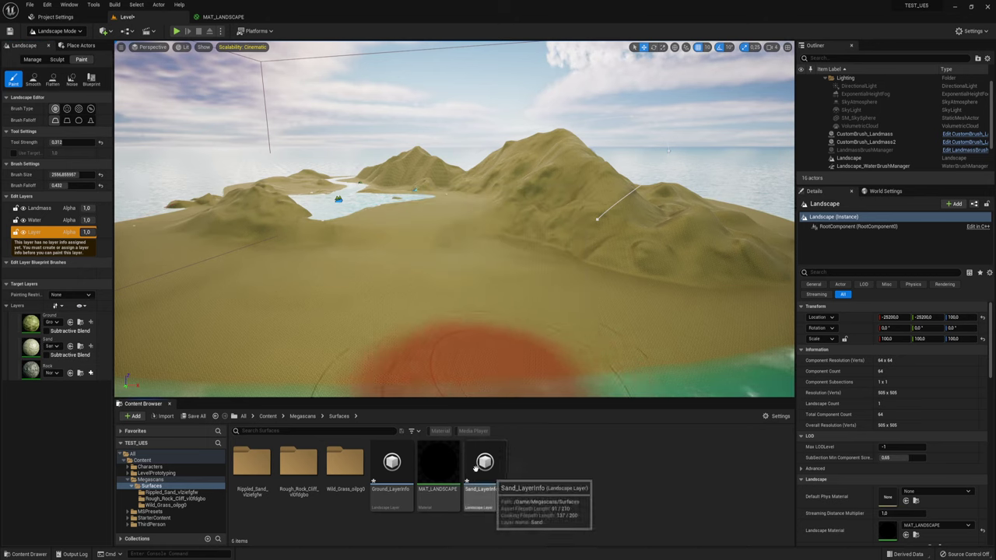
# Create and save the Rock layer info in Megascans > Surfaces.
pyautogui.click(90, 372)
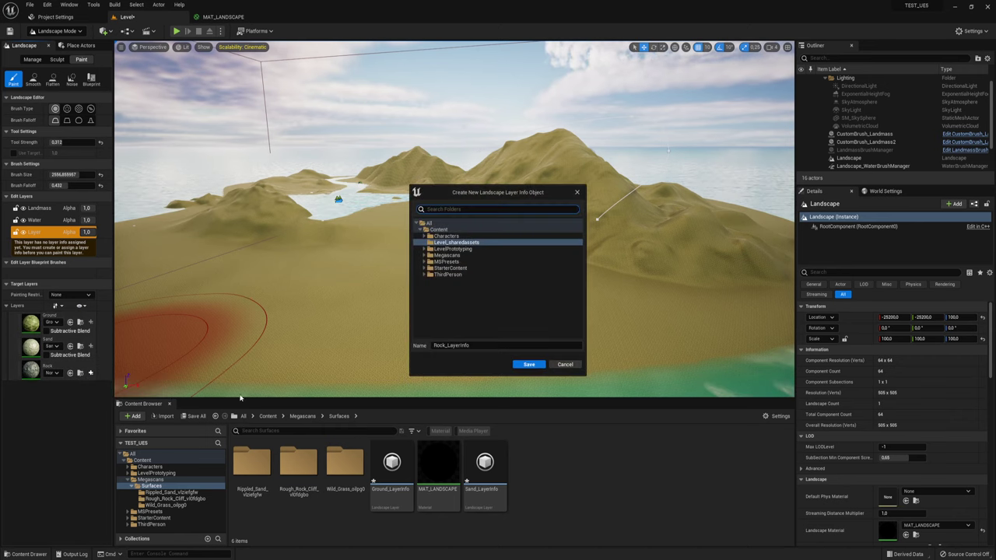
pyautogui.doubleClick(448, 256)
pyautogui.doubleClick(449, 261)
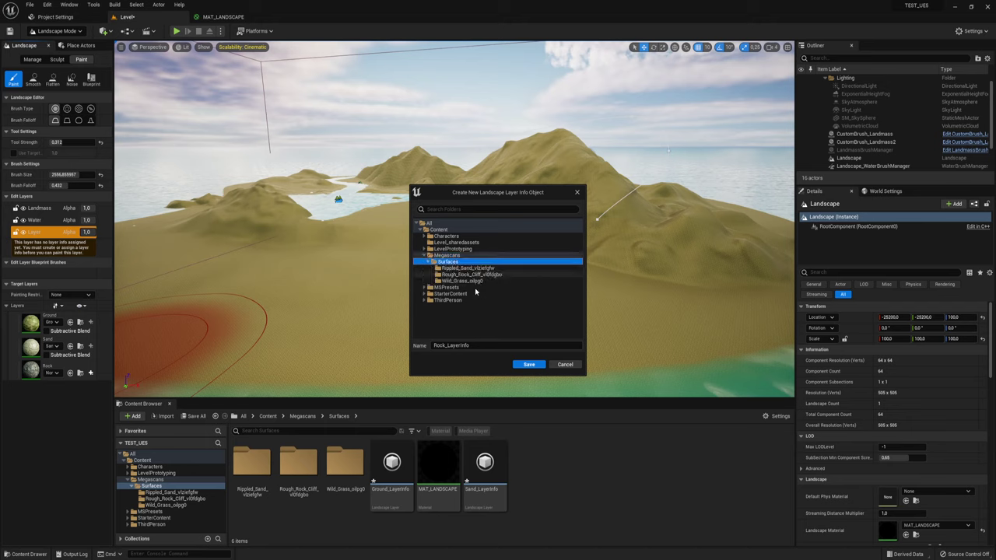
pyautogui.click(530, 364)
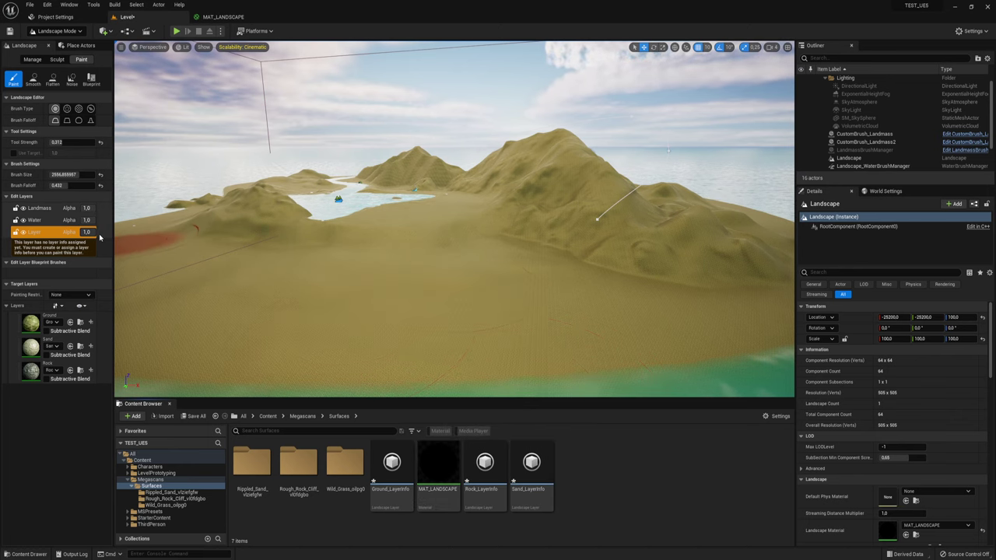
# Fly close over the sand shore and hills, then switch from Landscape Mode to Select Mode.
pyautogui.moveTo(474, 272)
pyautogui.mouseDown(button='right')
pyautogui.moveTo(498, 257)
pyautogui.moveTo(498, 203)
pyautogui.moveTo(467, 187)
pyautogui.mouseUp(button='right')
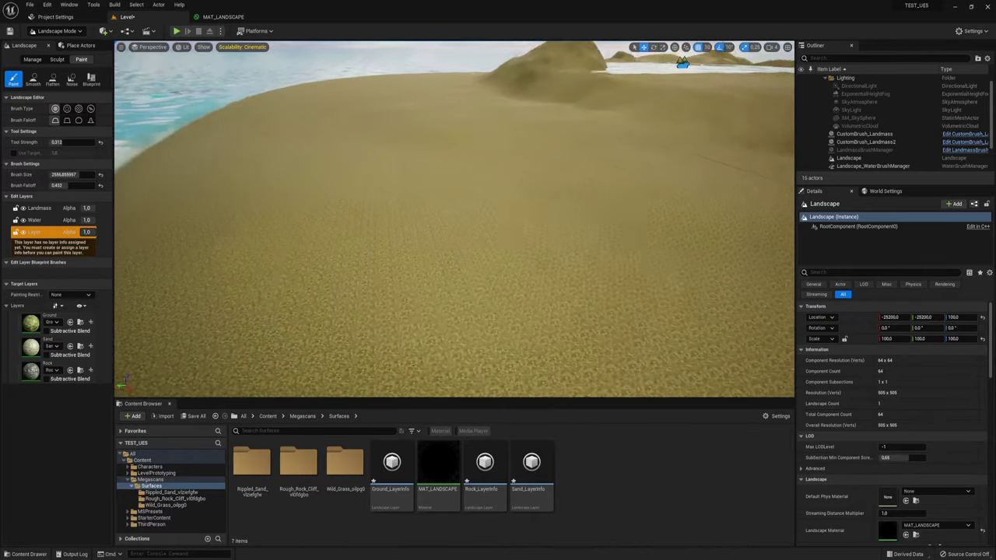
pyautogui.moveTo(445, 144); pyautogui.dragTo(445, 186, button='right')
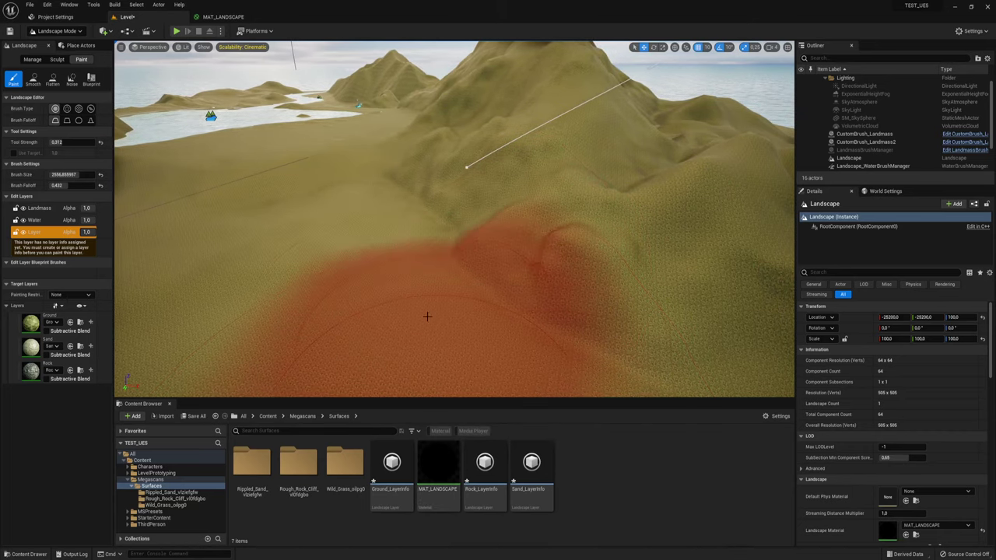
pyautogui.click(70, 31)
pyautogui.click(58, 43)
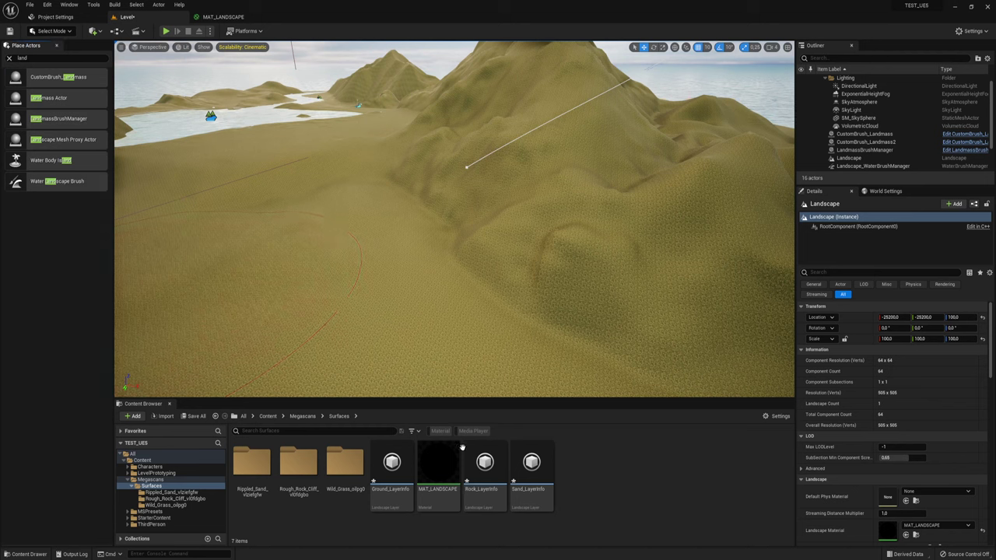
# Open MAT_LANDSCAPE and add a TextureCoordinate node to the graph.
pyautogui.doubleClick(438, 462)
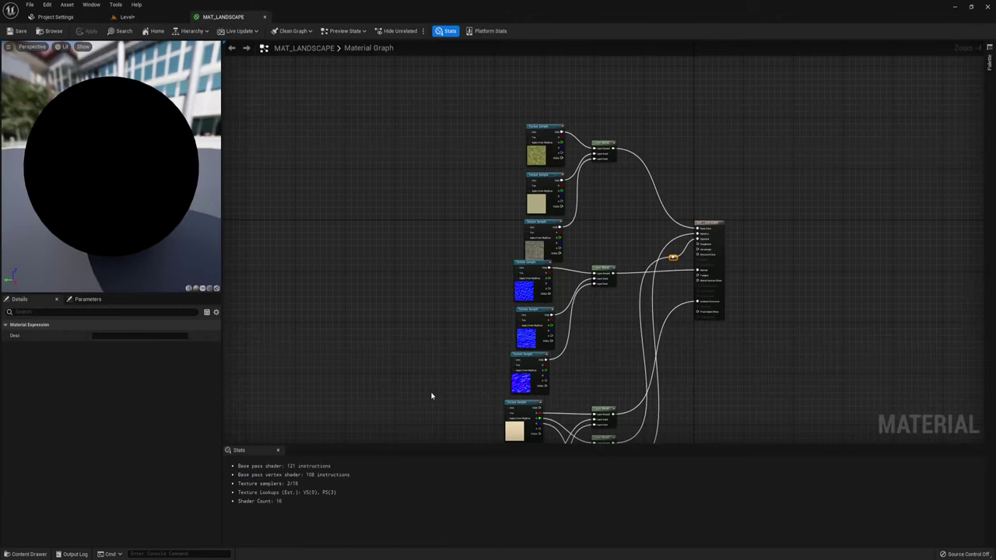
pyautogui.scroll(1, 558, 190)
pyautogui.scroll(2, 662, 222)
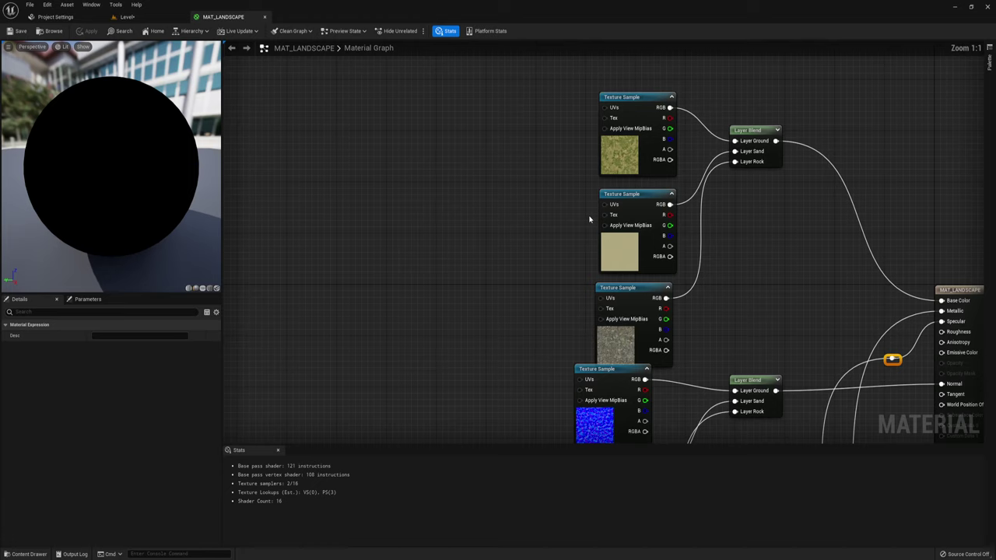
pyautogui.scroll(1, 550, 257)
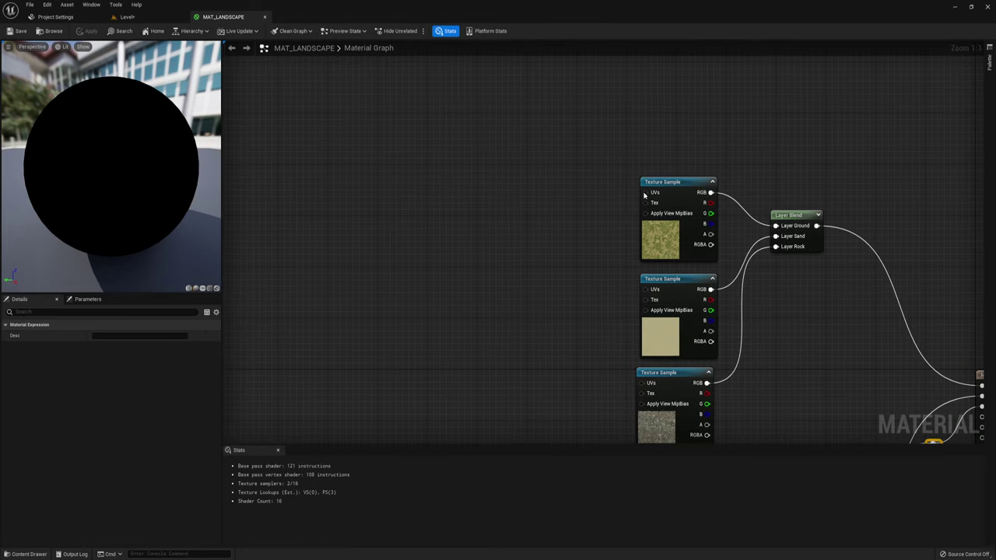
pyautogui.rightClick(454, 185)
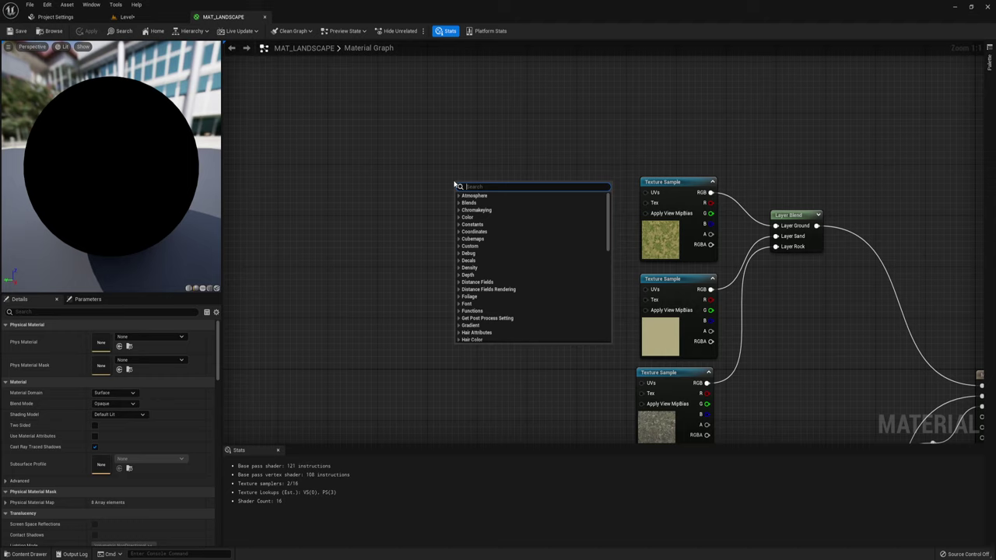
pyautogui.write('textu')
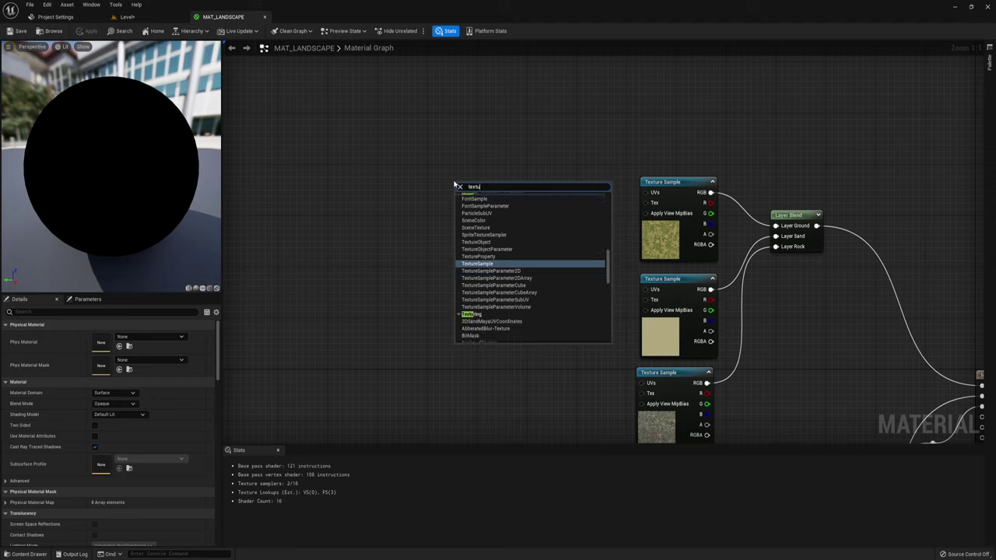
pyautogui.write('re coo')
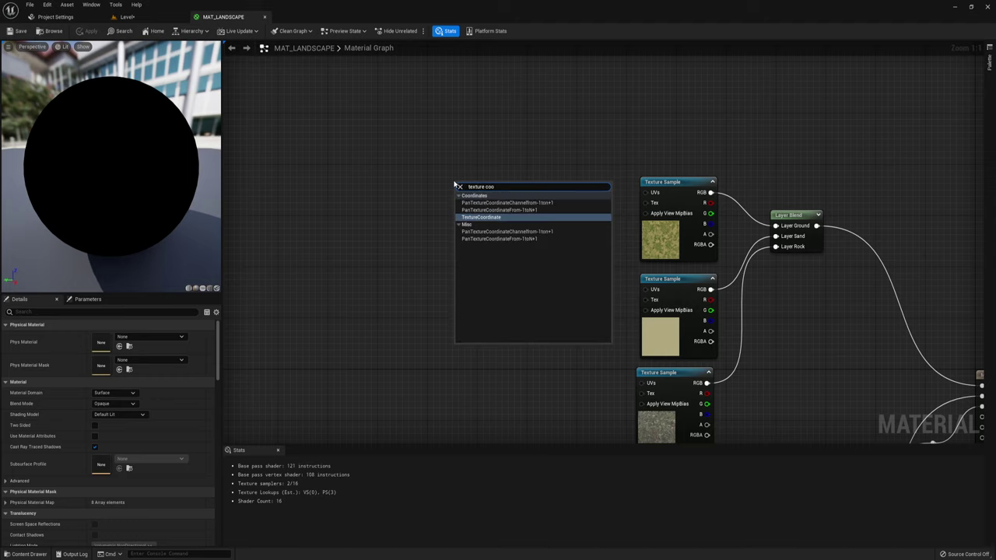
pyautogui.click(489, 218)
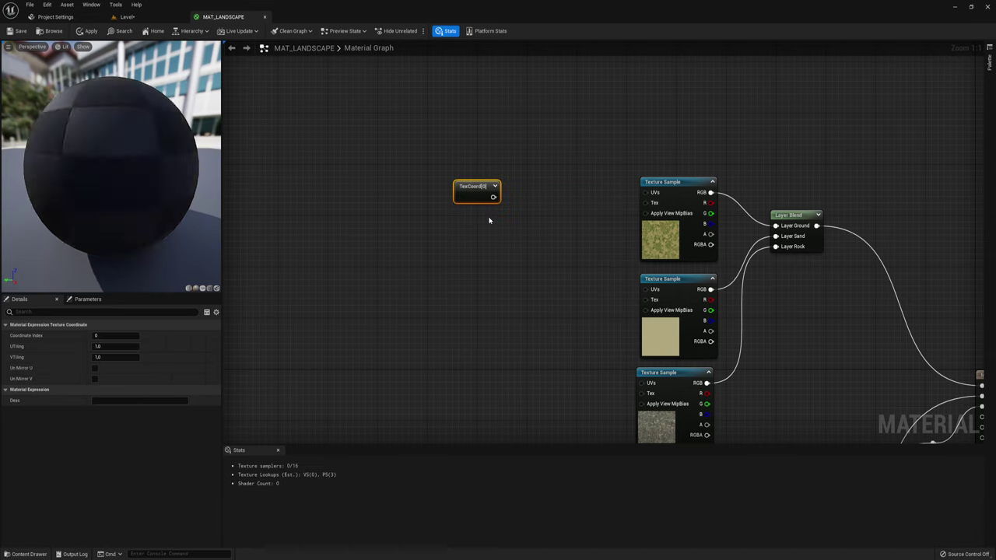
pyautogui.moveTo(449, 183); pyautogui.dragTo(425, 184)
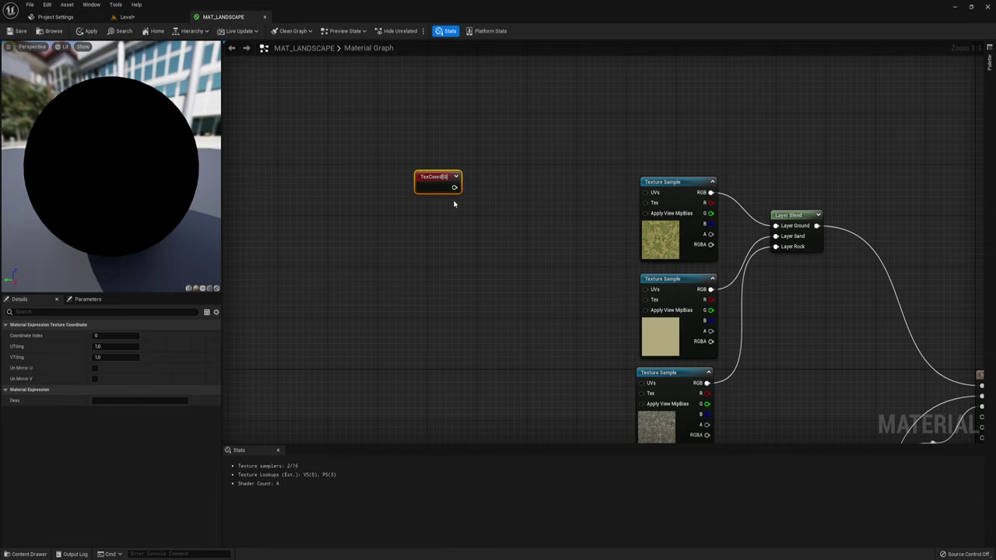
# Add a Multiply node taking TexCoord into A and feeding the Ground texture's UVs.
pyautogui.click(489, 184)
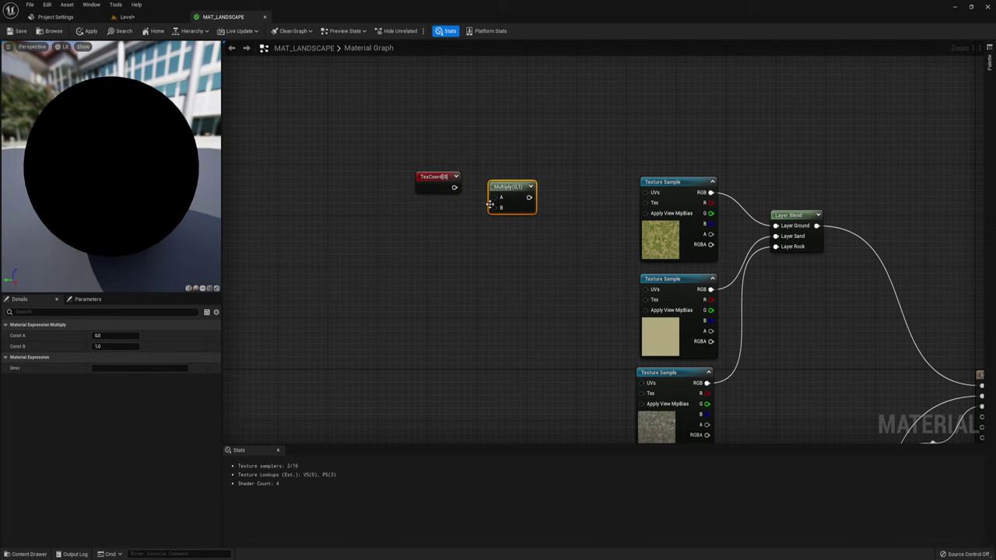
pyautogui.moveTo(454, 187); pyautogui.dragTo(494, 197)
pyautogui.moveTo(526, 198); pyautogui.dragTo(645, 192)
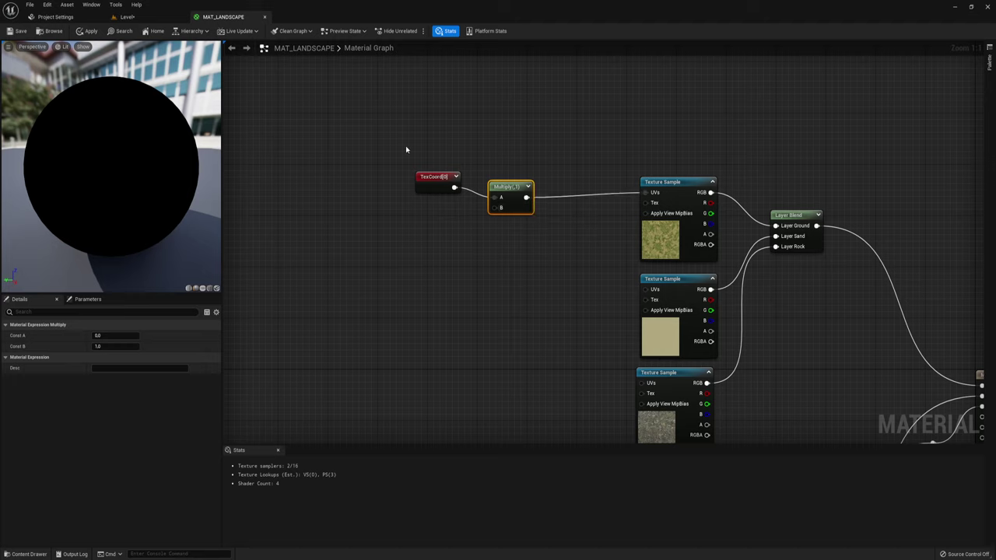
pyautogui.moveTo(406, 150)
pyautogui.mouseDown()
pyautogui.moveTo(498, 222)
pyautogui.moveTo(557, 199)
pyautogui.mouseUp()
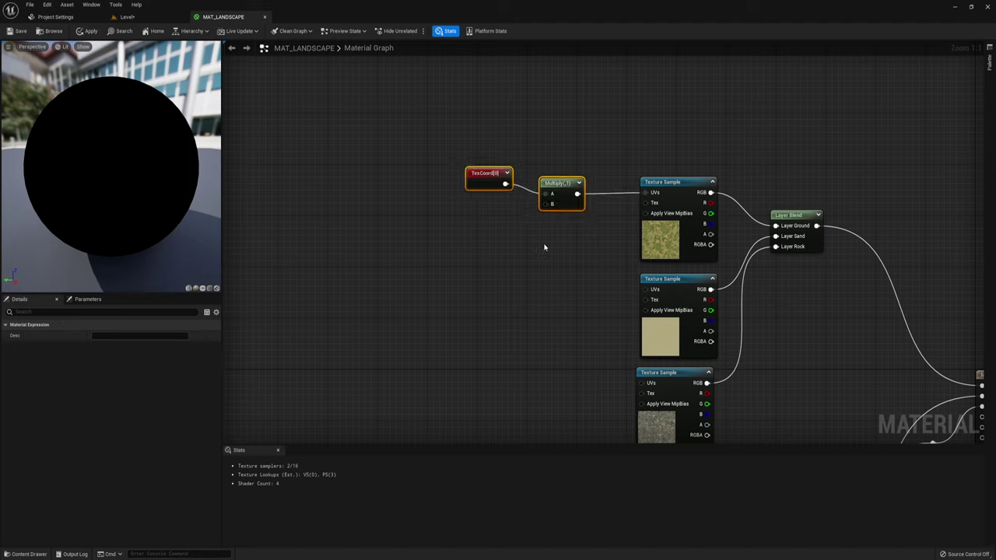
pyautogui.click(493, 231)
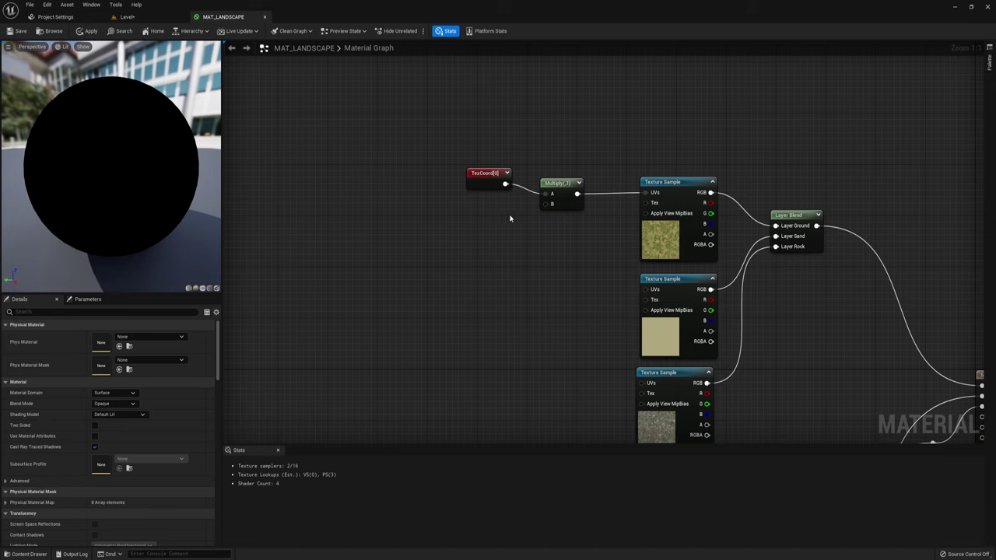
# Add a Scale Ground scalar parameter, default 1.0, wired into Multiply's B input.
pyautogui.click(483, 203)
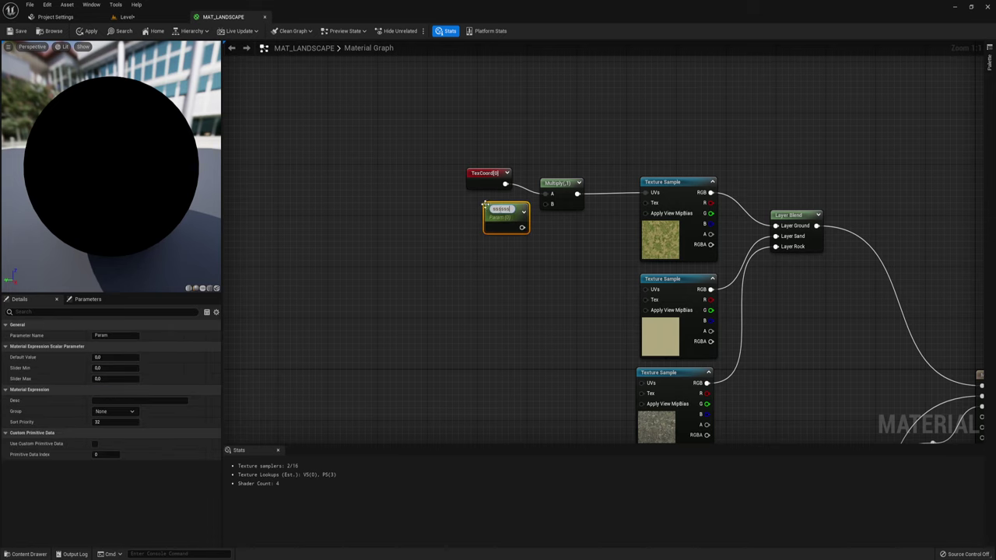
pyautogui.doubleClick(500, 209)
pyautogui.write('Scale Ground')
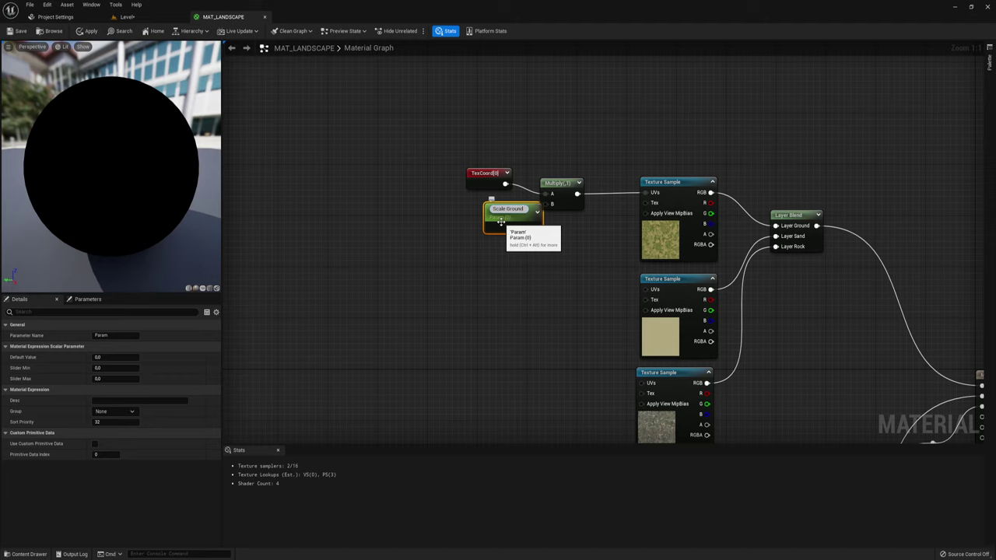
pyautogui.press('Return')
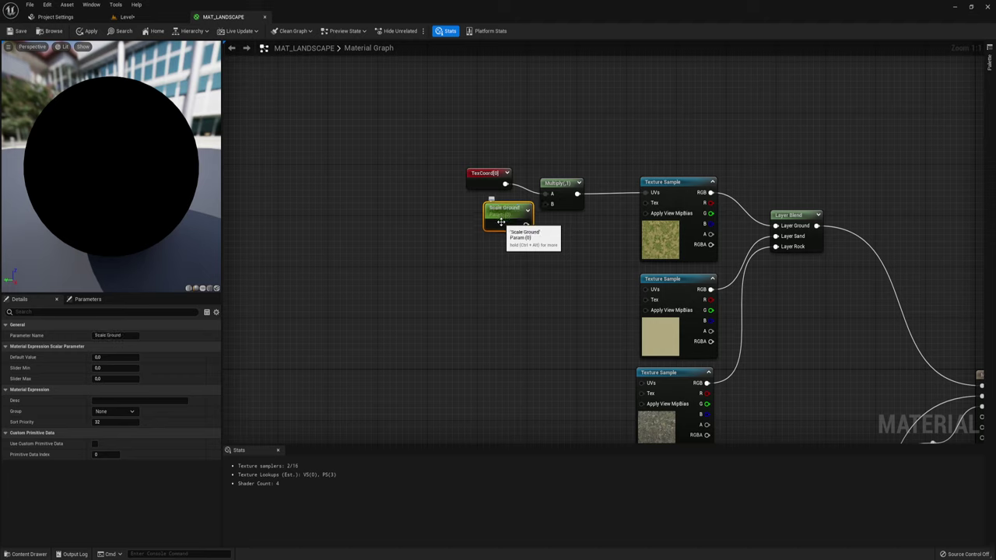
pyautogui.moveTo(501, 222)
pyautogui.mouseDown()
pyautogui.moveTo(488, 223)
pyautogui.moveTo(551, 203)
pyautogui.mouseUp()
pyautogui.write('-0.008')
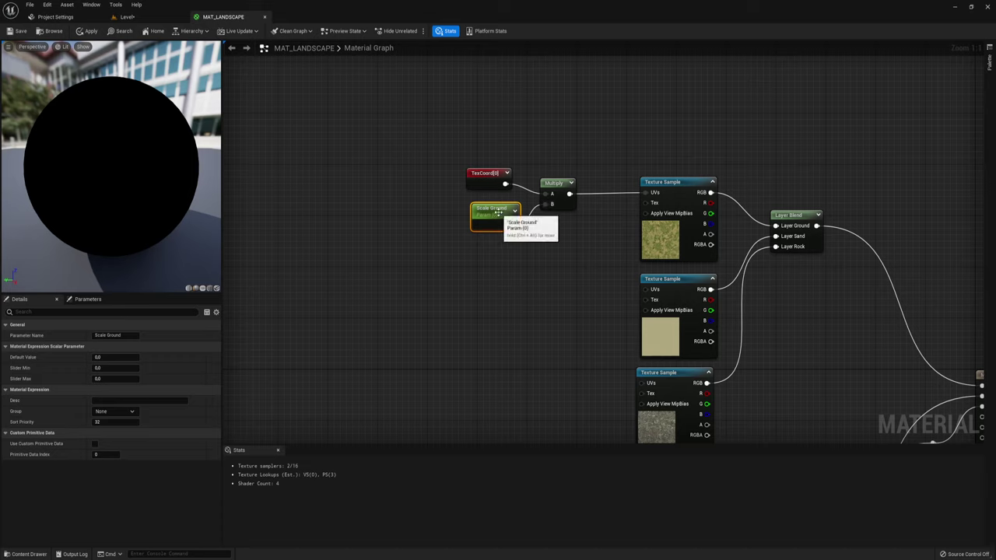
pyautogui.click(108, 357)
pyautogui.write('1')
pyautogui.press('Return')
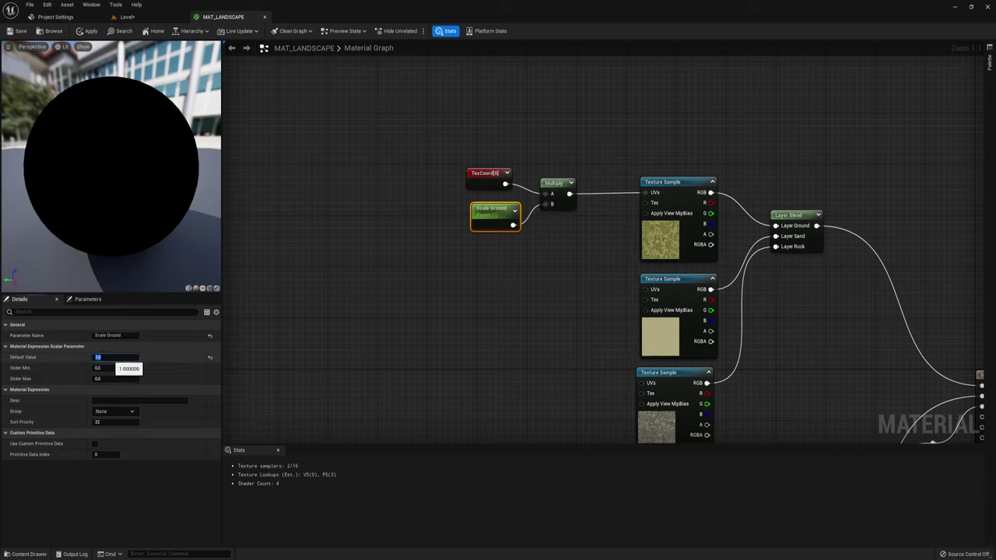
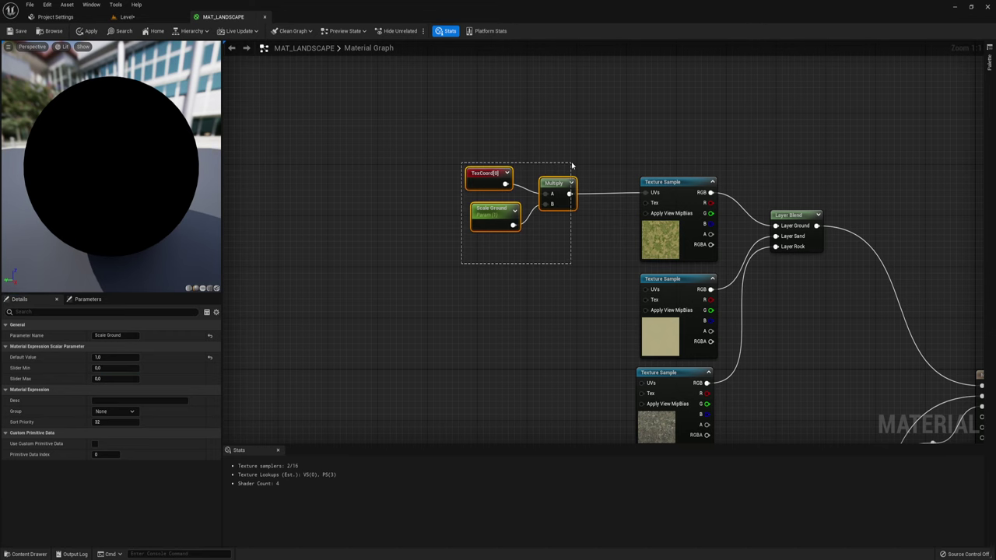
# Move the TexCoord, Scale Ground and Multiply nodes and wire Multiply into the ground normal sample's UVs.
pyautogui.moveTo(571, 165); pyautogui.dragTo(572, 173)
pyautogui.moveTo(597, 296)
pyautogui.mouseDown(button='right')
pyautogui.moveTo(673, 199)
pyautogui.moveTo(589, 211)
pyautogui.mouseUp(button='right')
pyautogui.scroll(-2, 664, 205)
pyautogui.moveTo(573, 121); pyautogui.dragTo(423, 161)
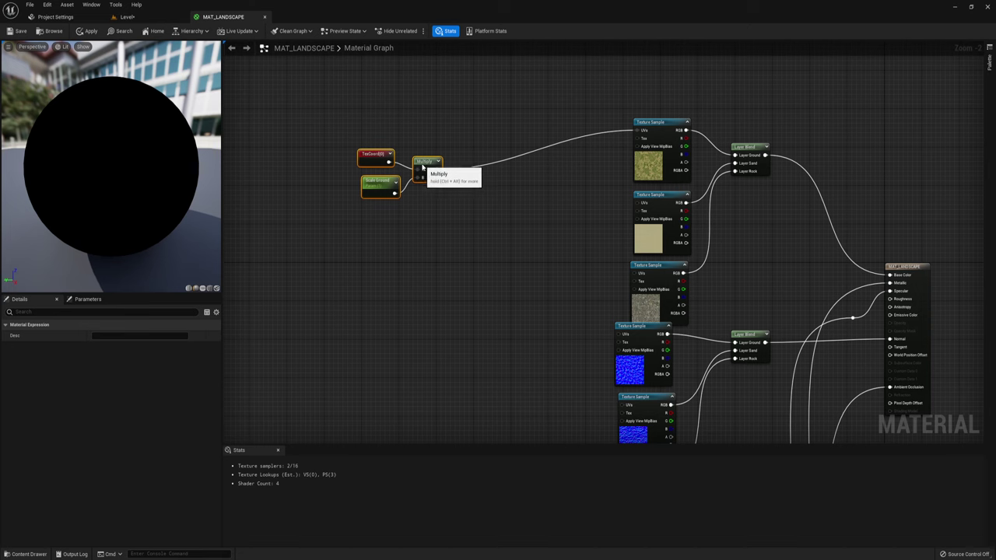
pyautogui.moveTo(530, 251); pyautogui.dragTo(503, 196, button='right')
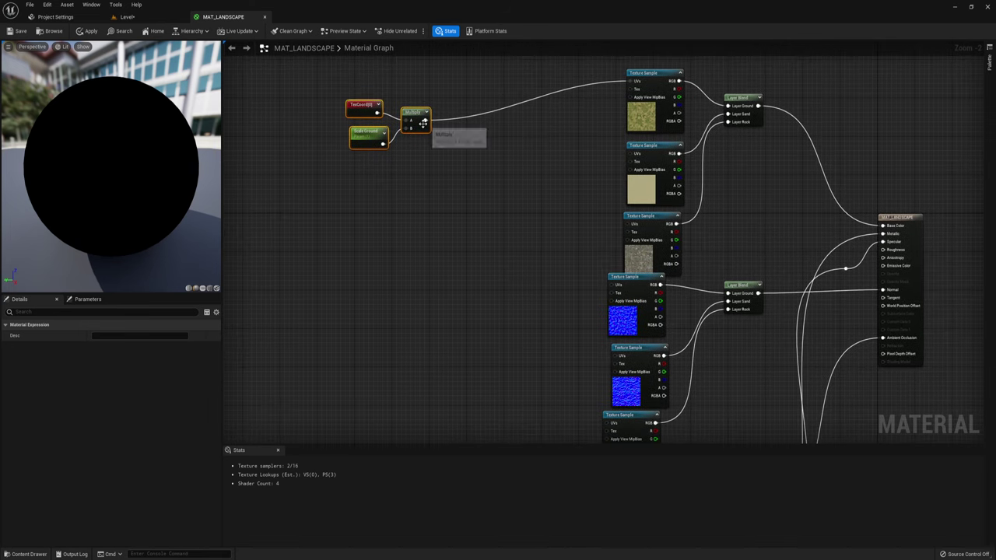
pyautogui.moveTo(425, 121); pyautogui.dragTo(615, 288)
# Wire the Scale Ground Multiply output into a lower texture sample's UVs.
pyautogui.moveTo(679, 265); pyautogui.dragTo(675, 210, button='right')
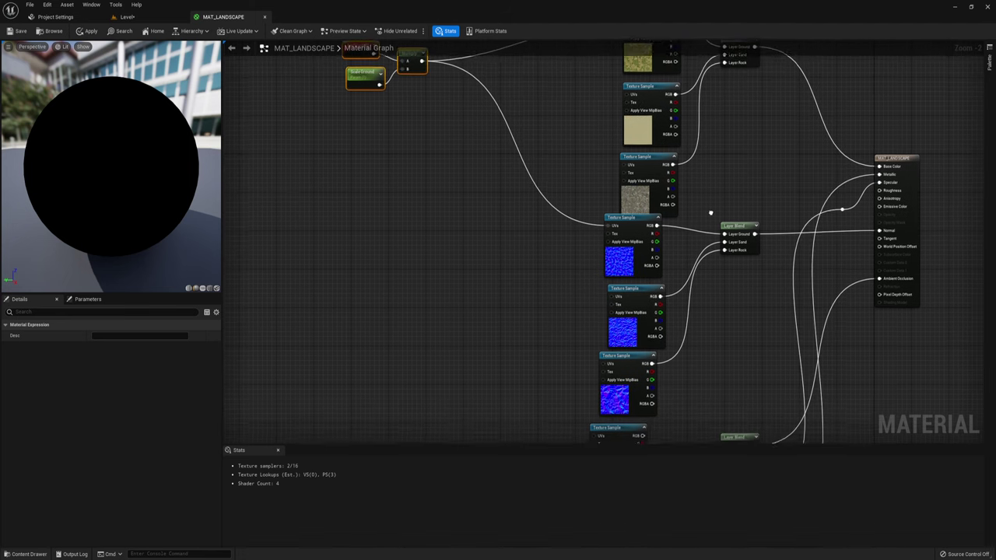
pyautogui.moveTo(420, 65)
pyautogui.mouseDown()
pyautogui.moveTo(595, 354)
pyautogui.moveTo(591, 345)
pyautogui.mouseUp()
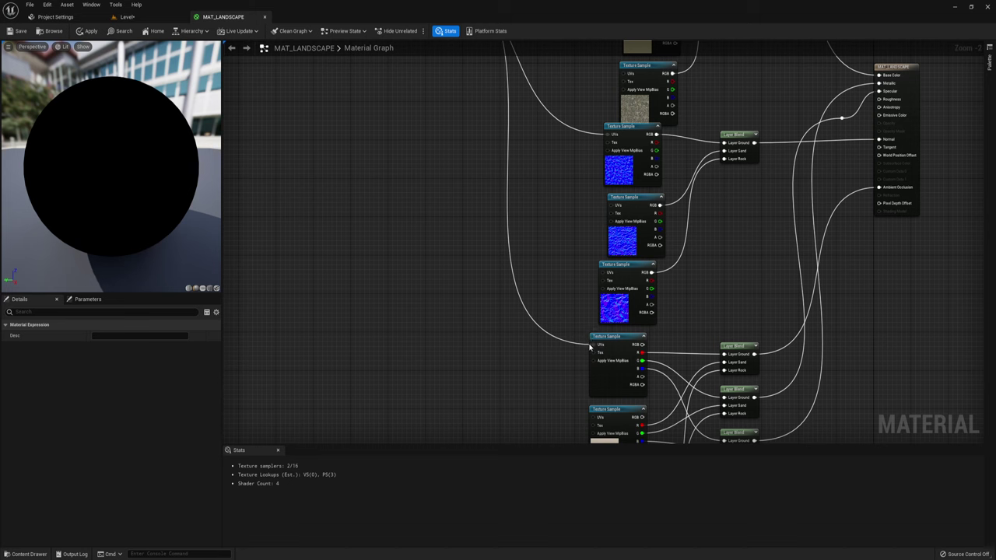
pyautogui.moveTo(578, 319); pyautogui.dragTo(525, 343, button='right')
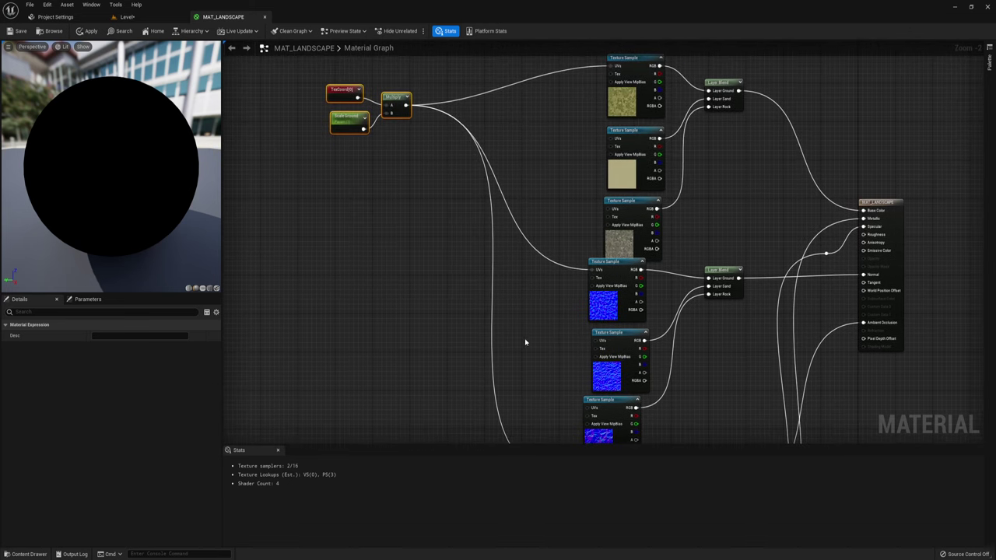
pyautogui.moveTo(544, 253); pyautogui.dragTo(516, 257, button='right')
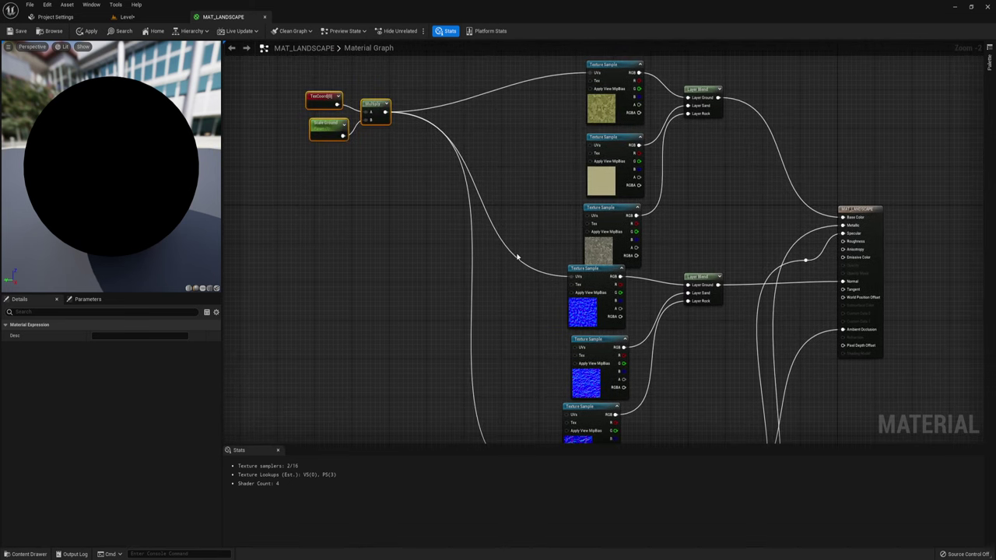
pyautogui.moveTo(627, 315); pyautogui.dragTo(641, 211, button='right')
# Select the lower texture samples and Layer Blend node, and nudge them slightly down.
pyautogui.moveTo(614, 232); pyautogui.dragTo(574, 345)
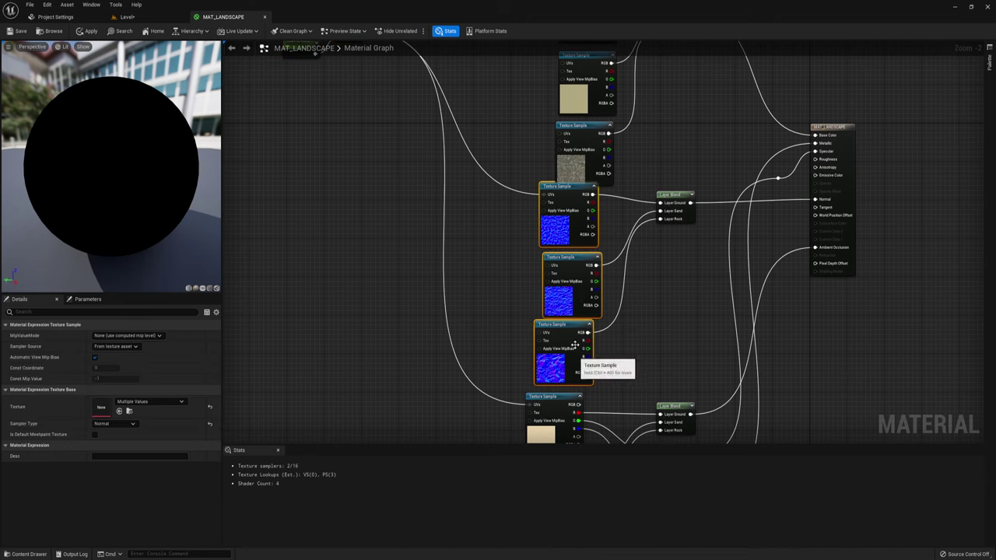
pyautogui.moveTo(571, 212); pyautogui.dragTo(604, 137, button='right')
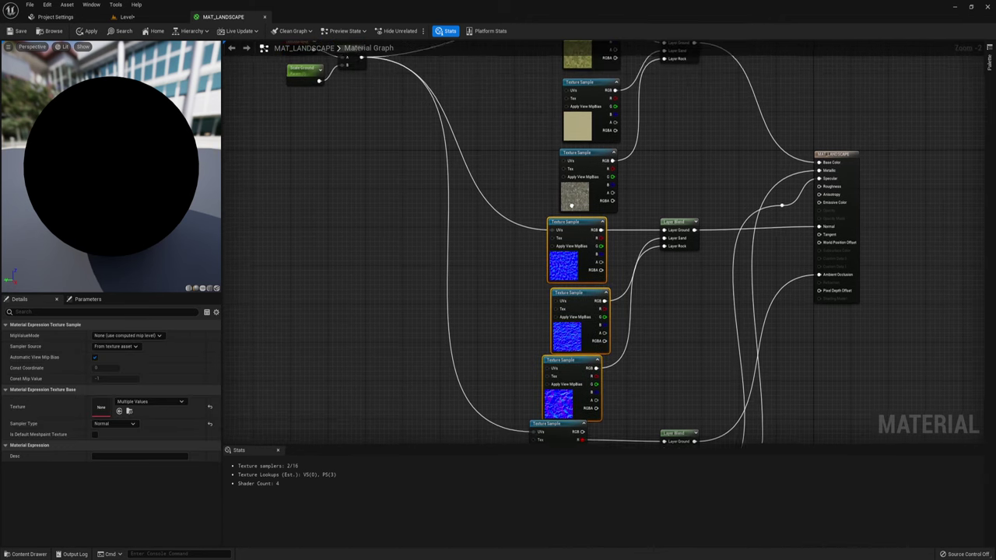
pyautogui.scroll(-2, 604, 136)
pyautogui.moveTo(711, 360); pyautogui.dragTo(555, 269)
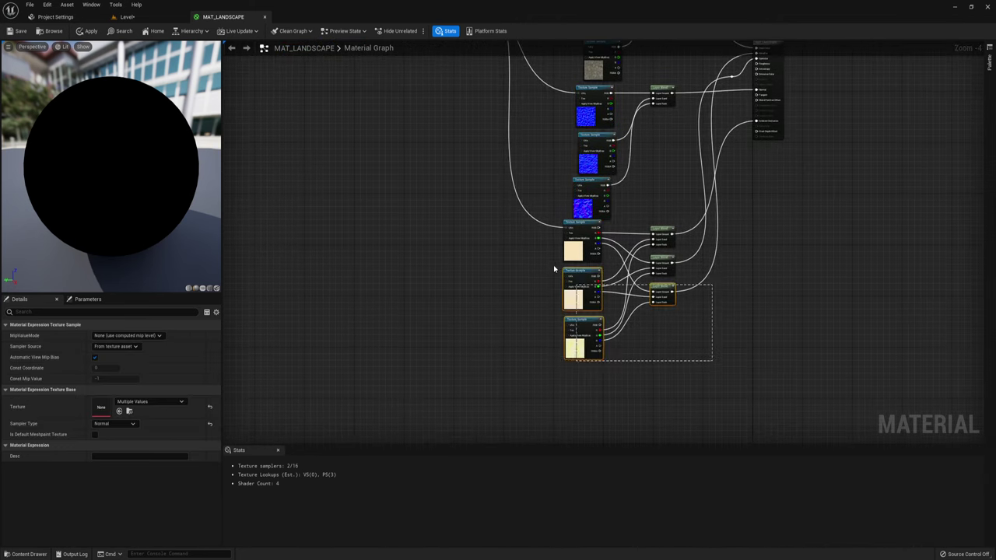
pyautogui.moveTo(580, 225); pyautogui.dragTo(584, 238)
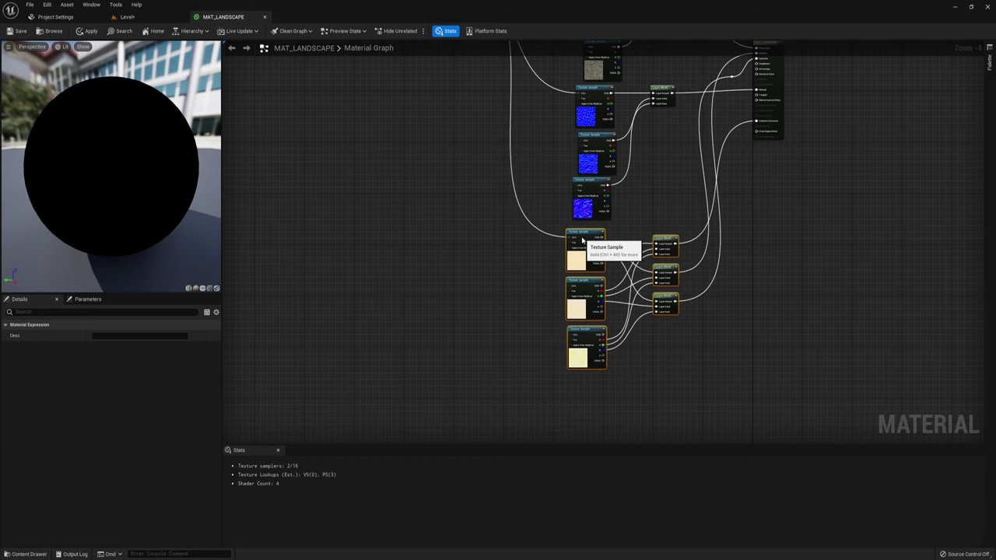
pyautogui.moveTo(540, 153); pyautogui.dragTo(529, 215, button='right')
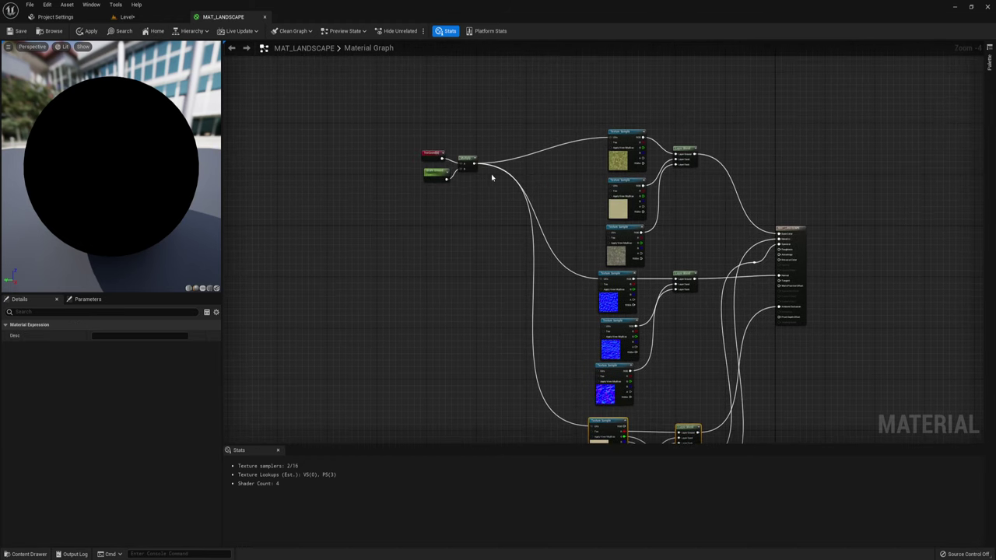
pyautogui.scroll(3, 478, 191)
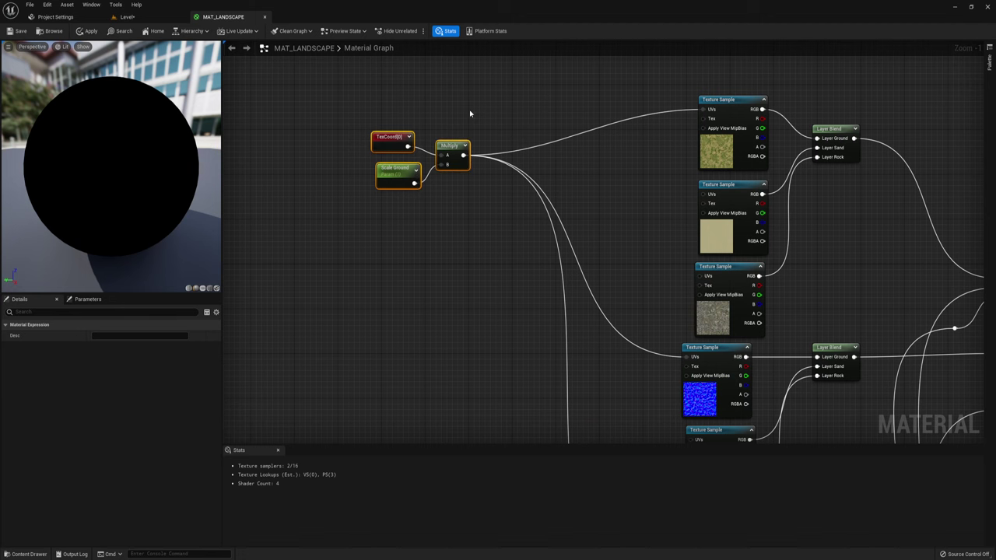
# Copy and paste the ground tiling nodes below the originals, and rename the parameter to Scale Sand.
pyautogui.hotkey('ctrl', 'c')
pyautogui.hotkey('ctrl', 'v')
pyautogui.moveTo(444, 300); pyautogui.dragTo(449, 213, button='right')
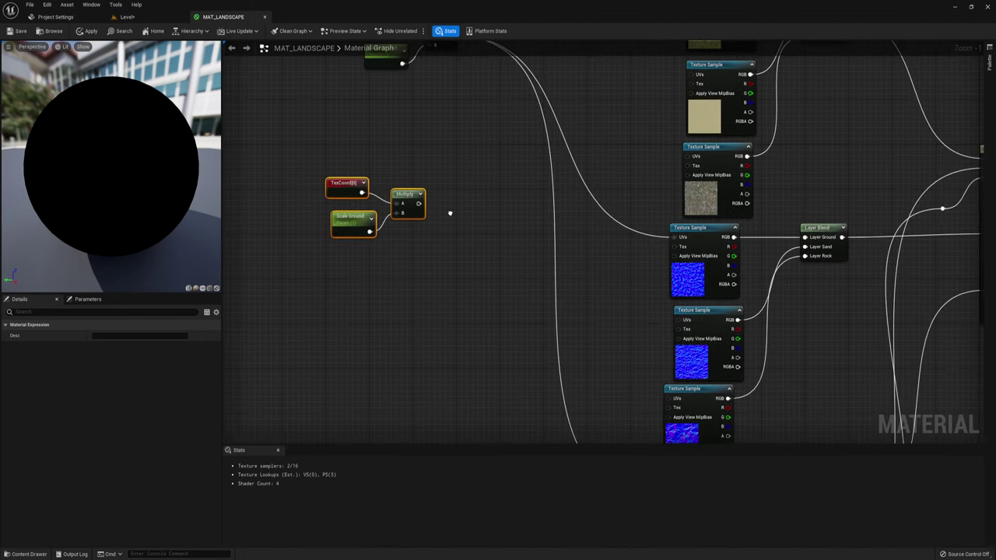
pyautogui.moveTo(412, 204)
pyautogui.mouseDown()
pyautogui.moveTo(436, 228)
pyautogui.moveTo(462, 208)
pyautogui.mouseUp()
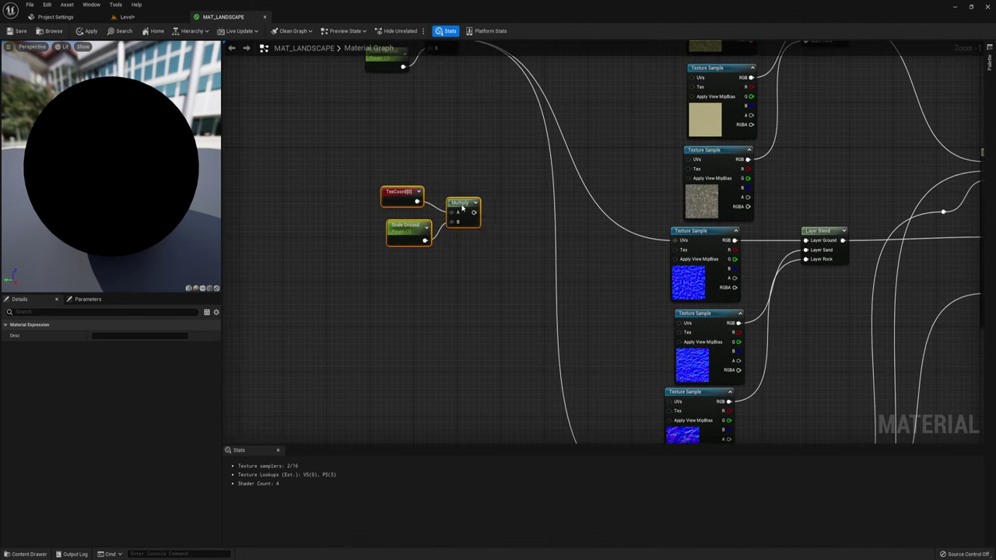
pyautogui.moveTo(527, 245); pyautogui.dragTo(530, 276, button='right')
pyautogui.click(419, 258)
pyautogui.write('Scale Sand')
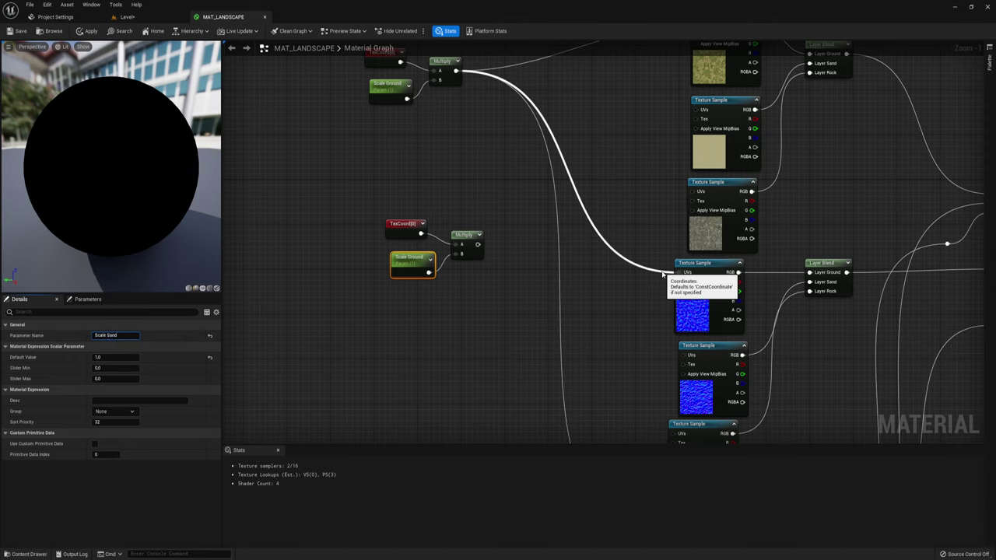
pyautogui.click(449, 311)
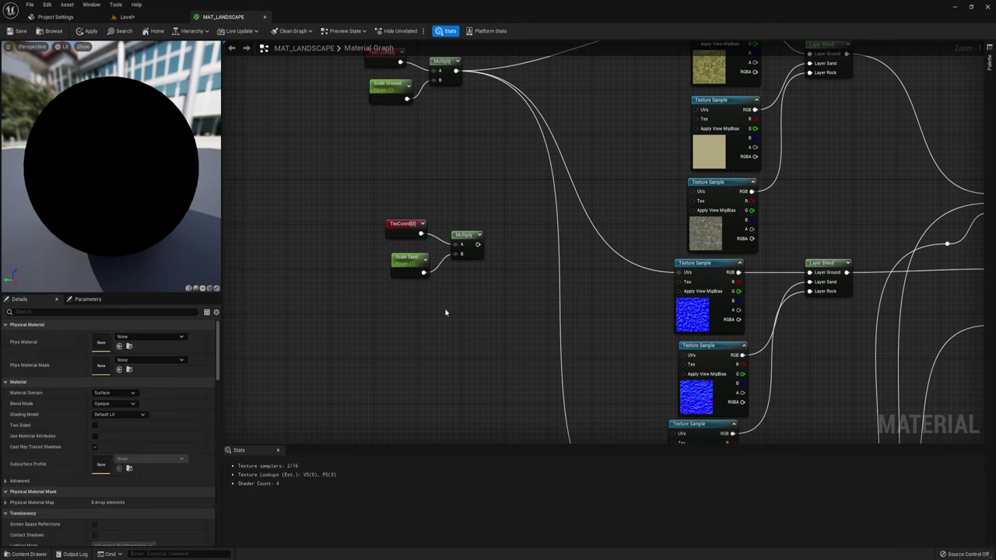
pyautogui.press('Home')
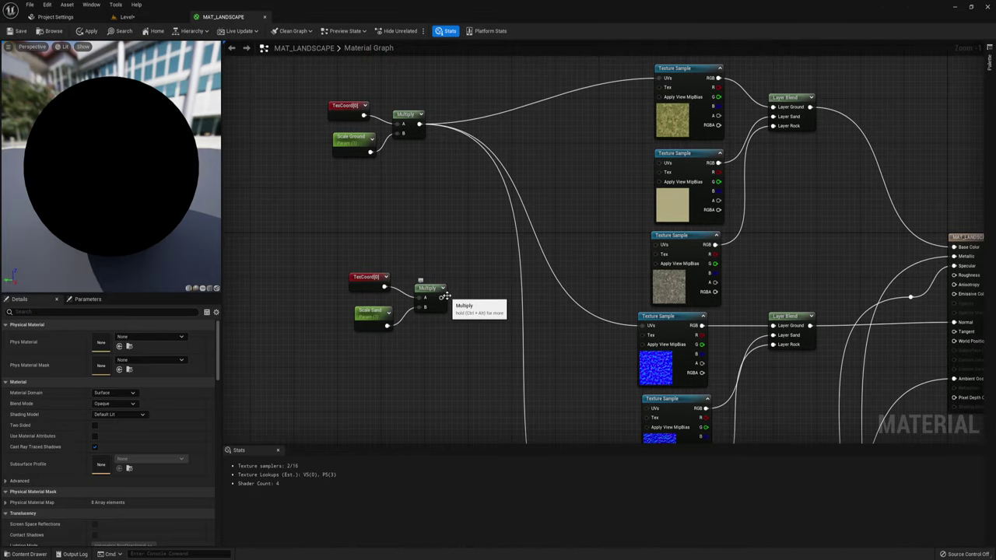
# Connect the Scale Sand Multiply to the sand colour, sand normal and middle lower samples' UVs.
pyautogui.moveTo(441, 297); pyautogui.dragTo(666, 165)
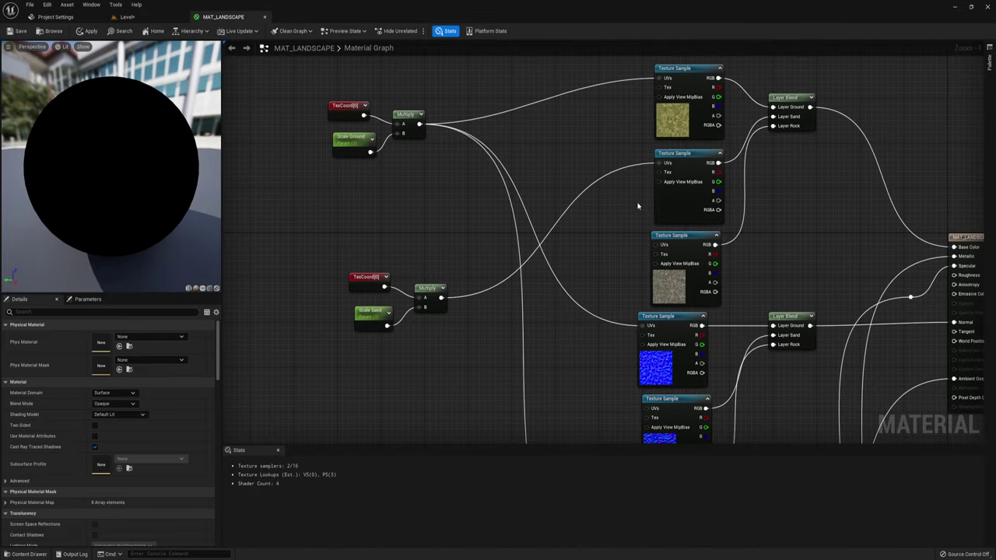
pyautogui.moveTo(632, 257); pyautogui.dragTo(557, 192, button='right')
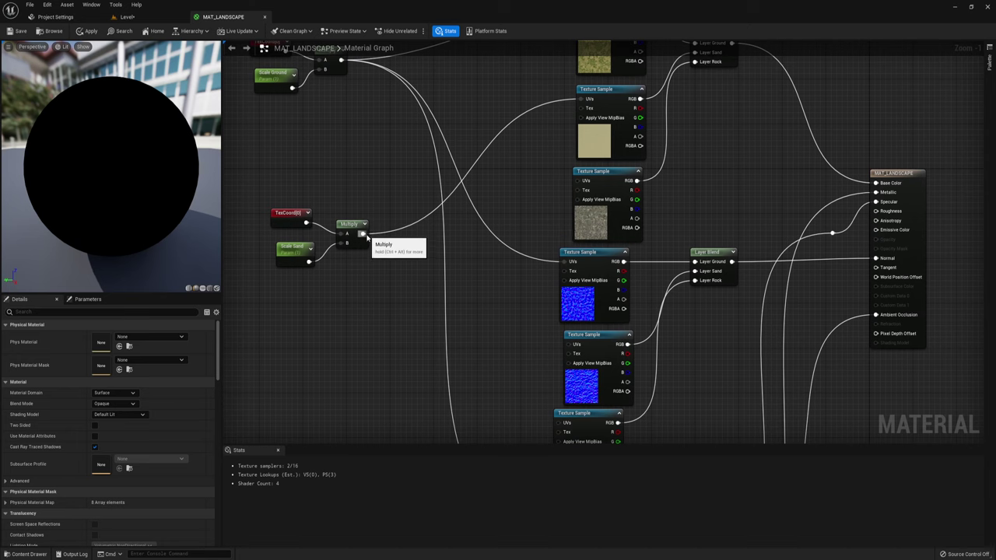
pyautogui.moveTo(362, 233); pyautogui.dragTo(568, 344)
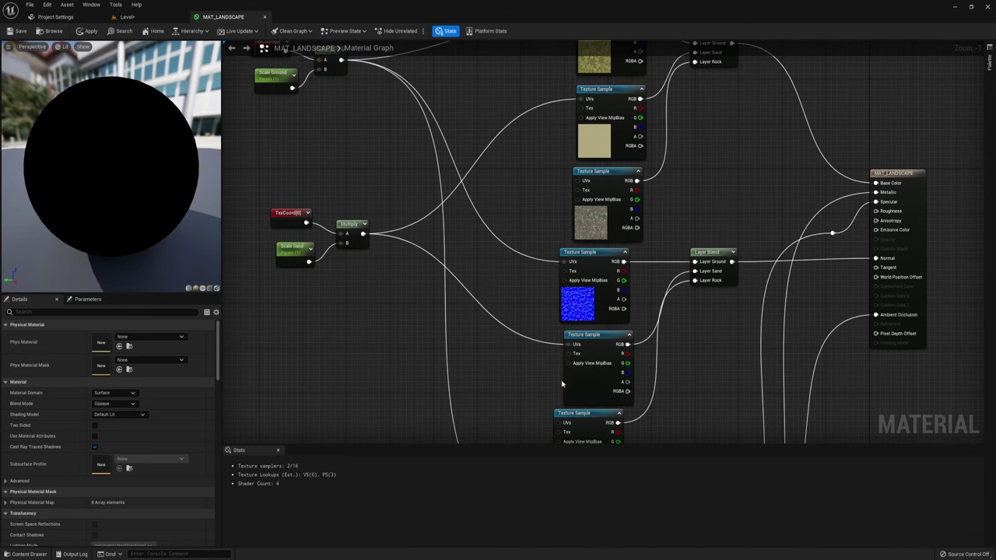
pyautogui.moveTo(561, 382); pyautogui.dragTo(507, 237, button='right')
pyautogui.moveTo(364, 102)
pyautogui.mouseDown()
pyautogui.moveTo(576, 333)
pyautogui.moveTo(555, 266)
pyautogui.mouseUp()
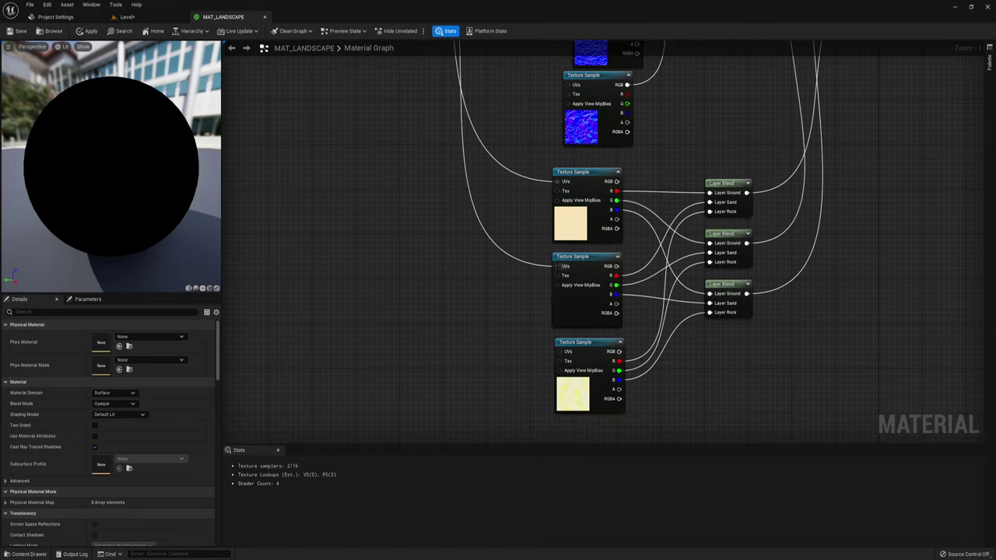
pyautogui.scroll(-4, 636, 252)
pyautogui.moveTo(636, 252); pyautogui.dragTo(584, 242, button='right')
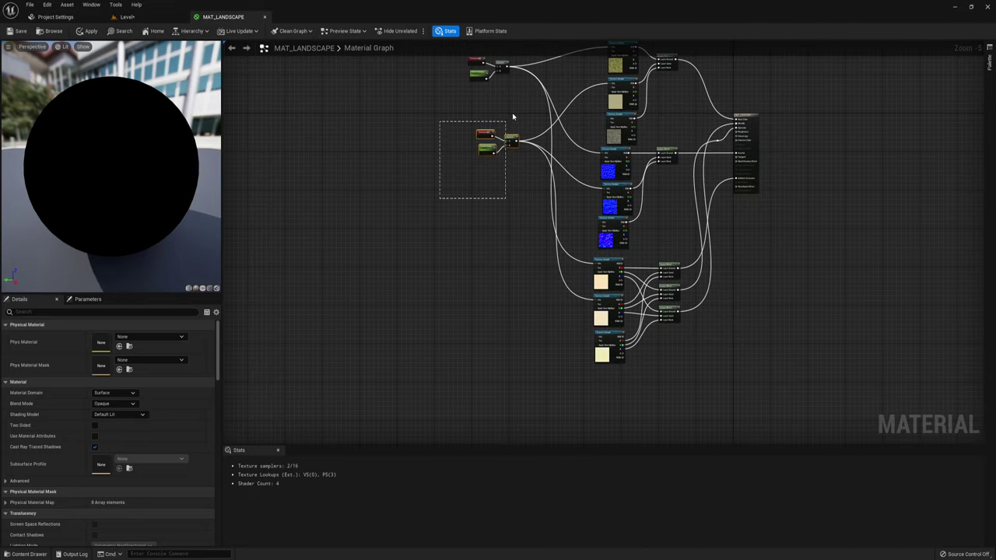
# Duplicate the sand tiling nodes and rename the copied parameter to Scale Rock.
pyautogui.moveTo(513, 117); pyautogui.dragTo(513, 116)
pyautogui.scroll(3, 523, 284)
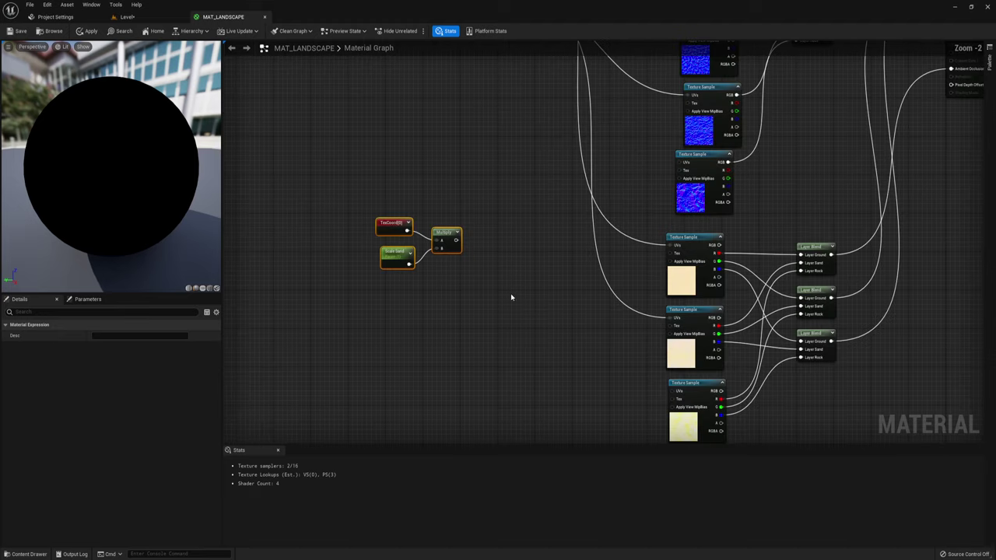
pyautogui.rightClick(471, 279)
pyautogui.click(396, 250)
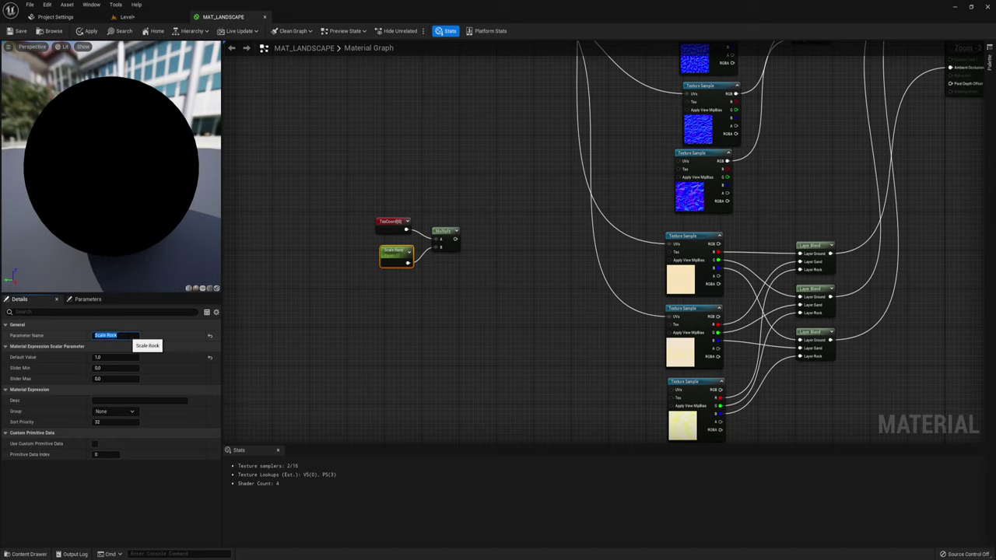
pyautogui.click(510, 339)
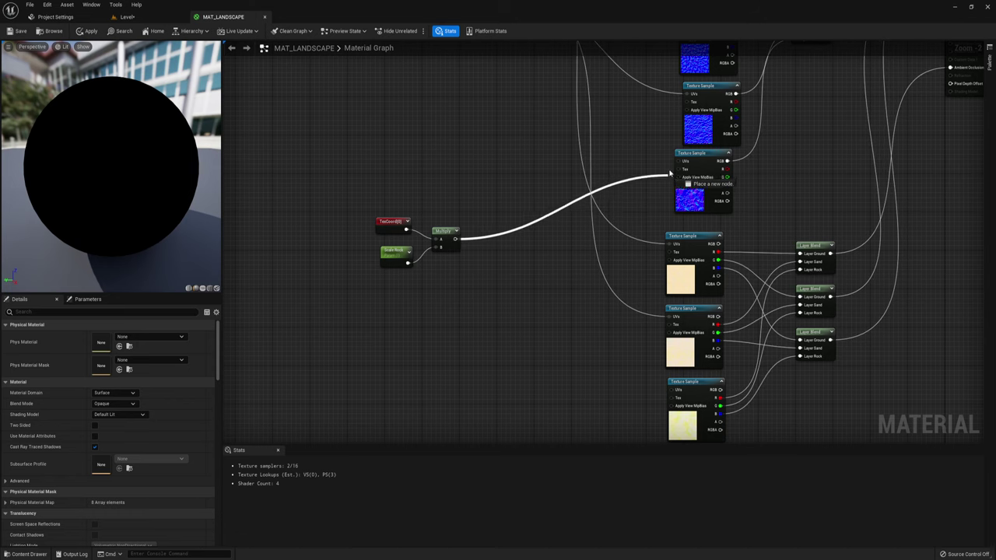
# Connect the Scale Rock Multiply to the rock normal, rock colour and bottom samples' UVs.
pyautogui.moveTo(579, 208); pyautogui.dragTo(675, 160)
pyautogui.moveTo(616, 197)
pyautogui.mouseDown(button='right')
pyautogui.moveTo(555, 258)
pyautogui.moveTo(536, 324)
pyautogui.mouseUp(button='right')
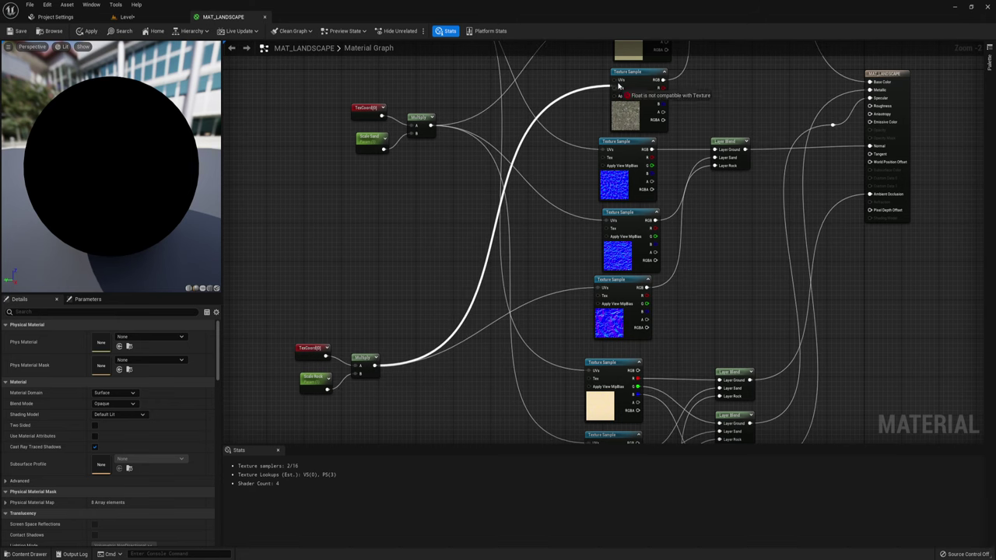
pyautogui.moveTo(373, 364); pyautogui.dragTo(611, 82)
pyautogui.moveTo(602, 244); pyautogui.dragTo(609, 91, button='right')
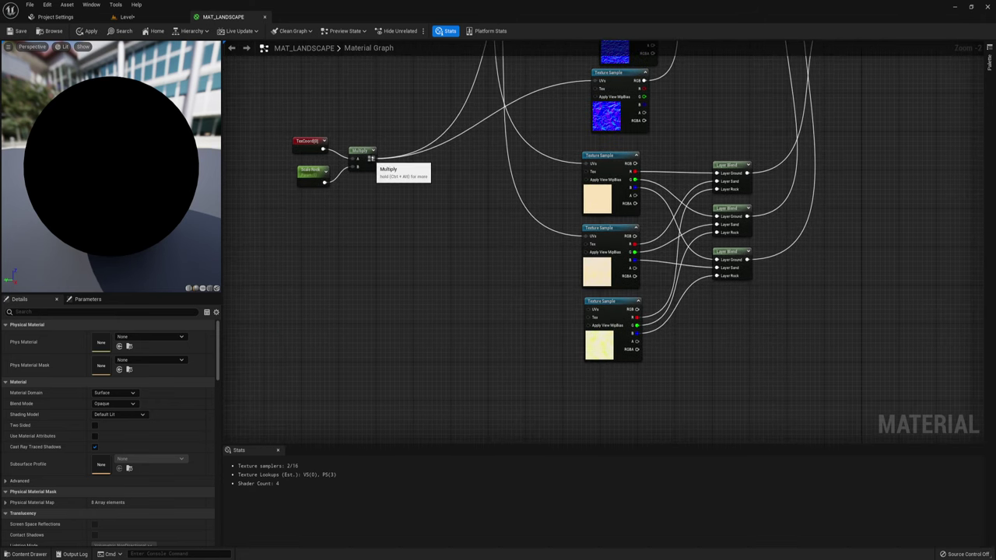
pyautogui.moveTo(372, 158); pyautogui.dragTo(591, 311)
pyautogui.scroll(-2, 532, 255)
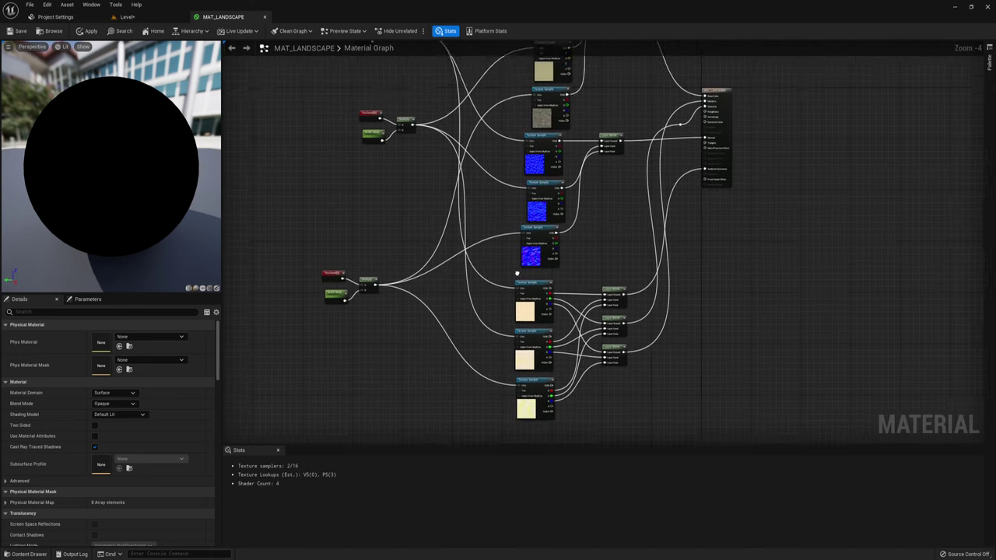
pyautogui.moveTo(434, 161); pyautogui.dragTo(391, 323, button='right')
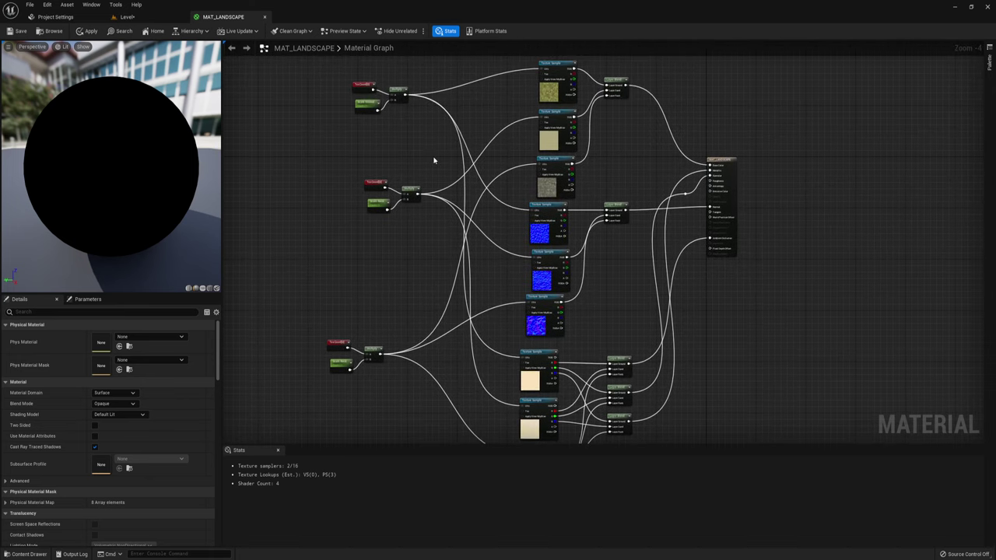
# Apply the material changes and create MAT_LANDSCAPE_Inst from MAT_LANDSCAPE.
pyautogui.click(19, 31)
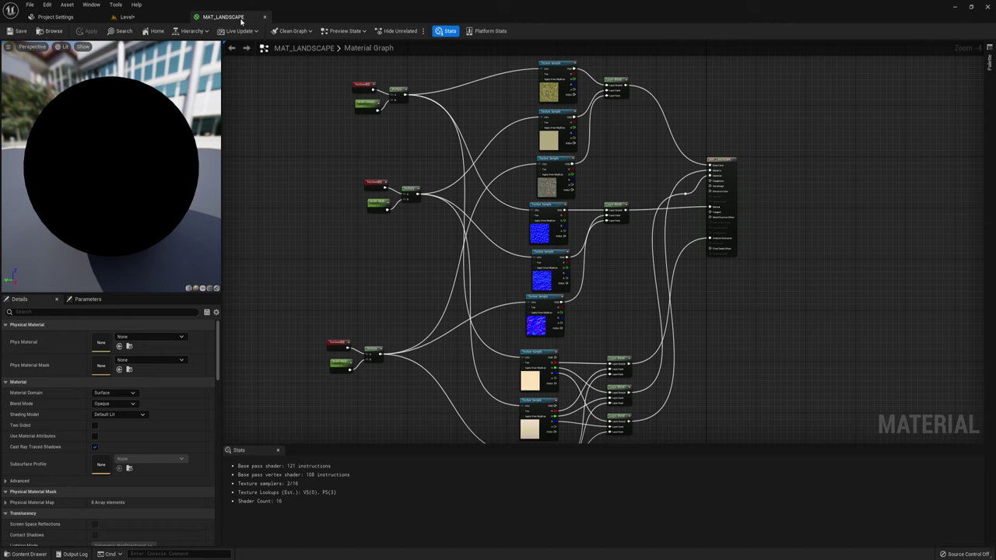
pyautogui.click(265, 17)
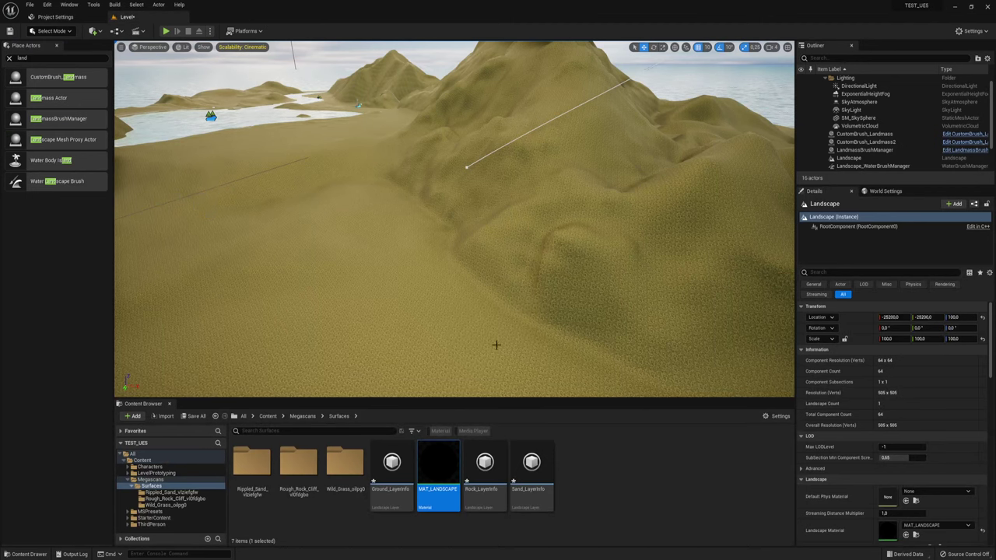
pyautogui.rightClick(439, 467)
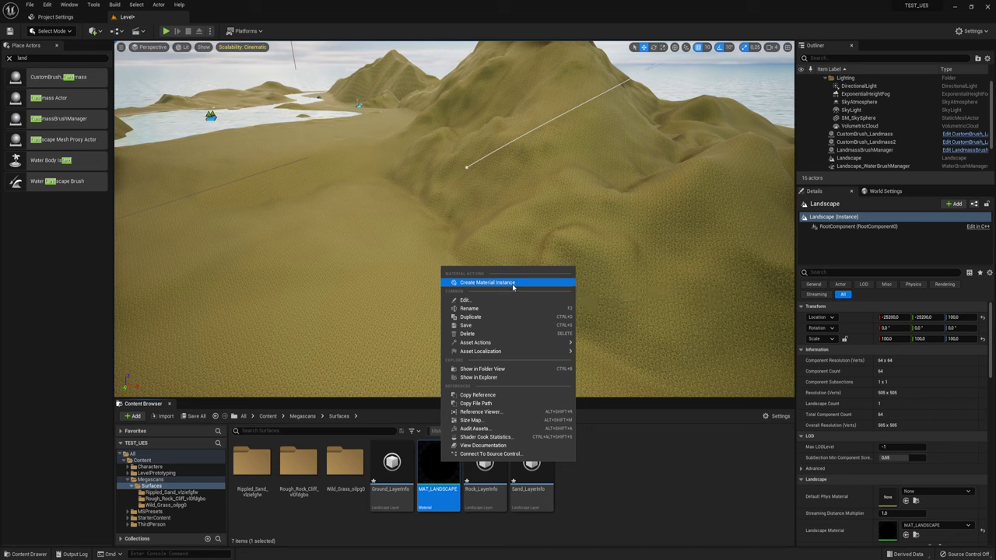
pyautogui.click(513, 285)
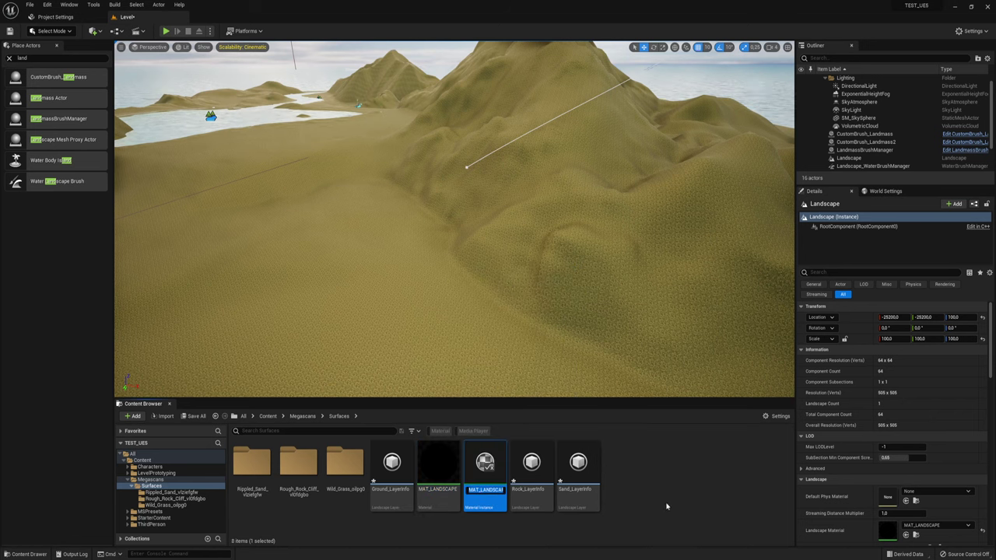
pyautogui.press('Return')
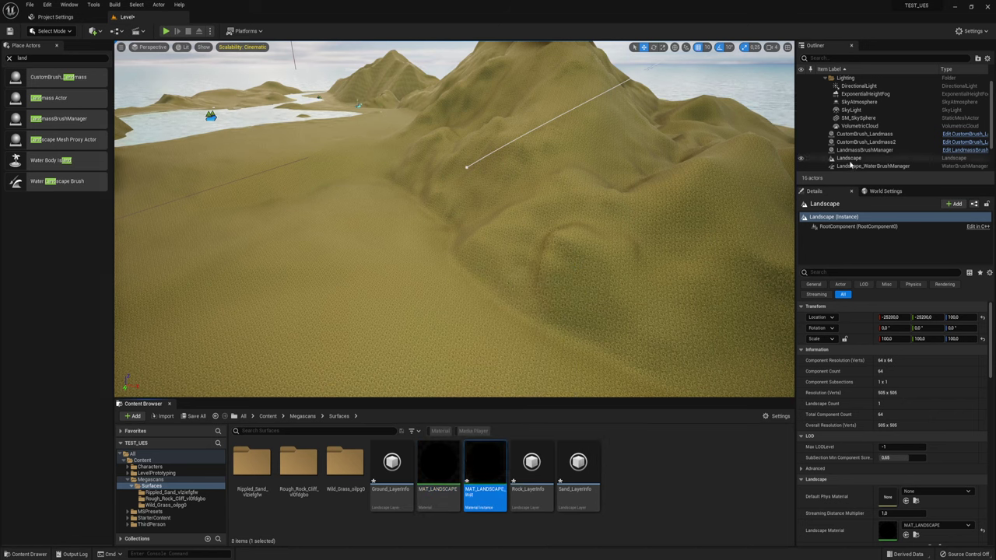
# Assign MAT_LANDSCAPE_Inst as the Landscape actor's material.
pyautogui.click(849, 157)
pyautogui.scroll(-2, 902, 462)
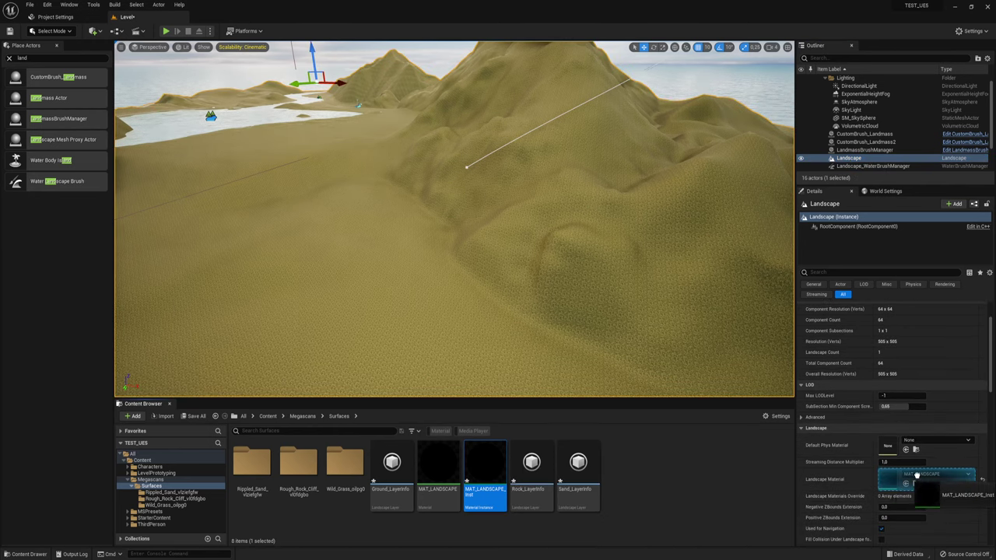
pyautogui.moveTo(488, 464); pyautogui.dragTo(926, 477)
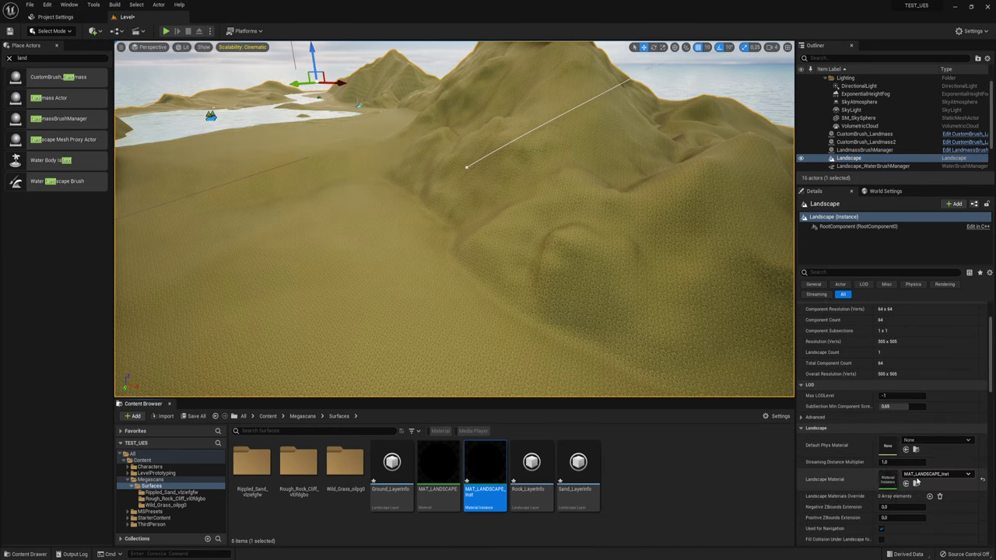
# Open MAT_LANDSCAPE_Inst in a larger floating editor and enable the Scale Ground override.
pyautogui.doubleClick(486, 451)
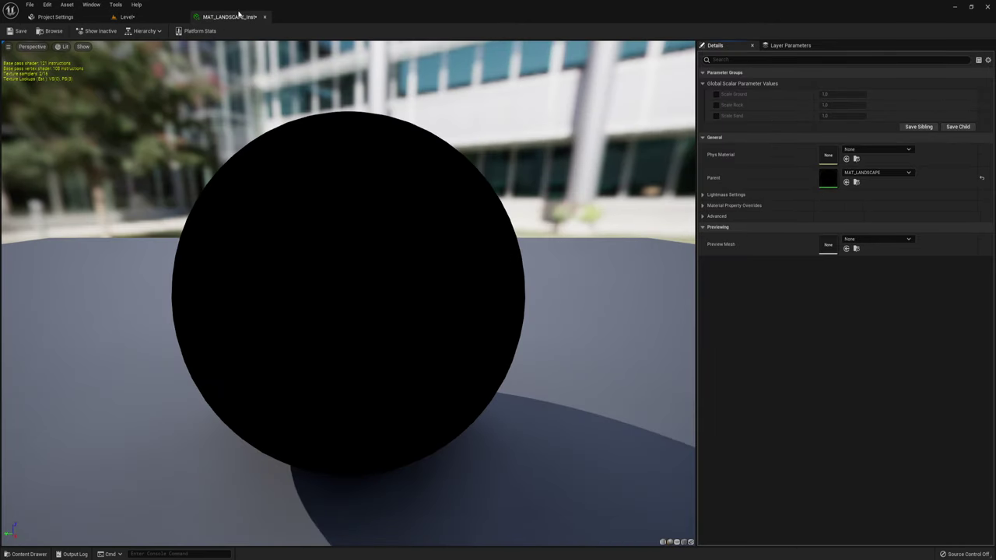
pyautogui.moveTo(235, 17); pyautogui.dragTo(153, 148)
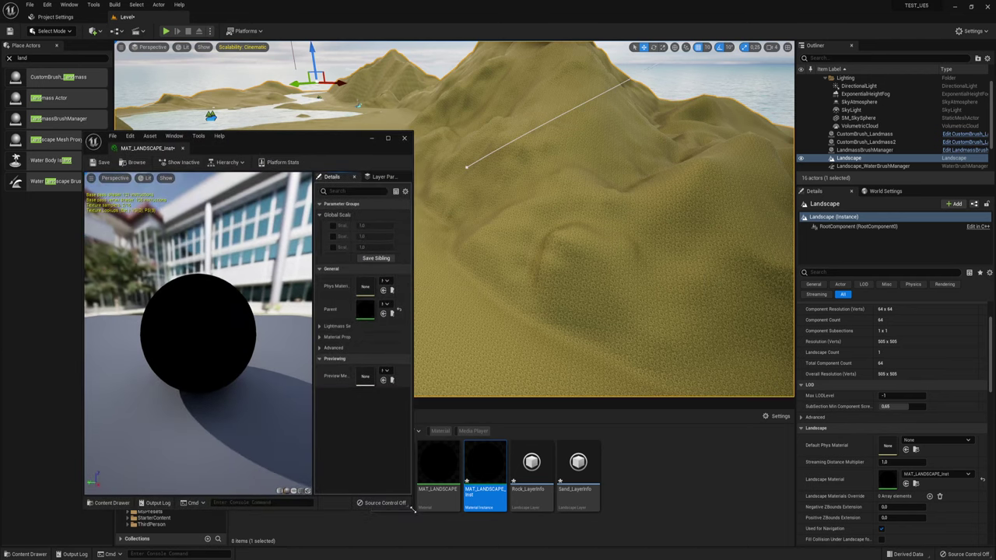
pyautogui.moveTo(392, 314); pyautogui.dragTo(422, 511)
pyautogui.moveTo(318, 246); pyautogui.dragTo(228, 246)
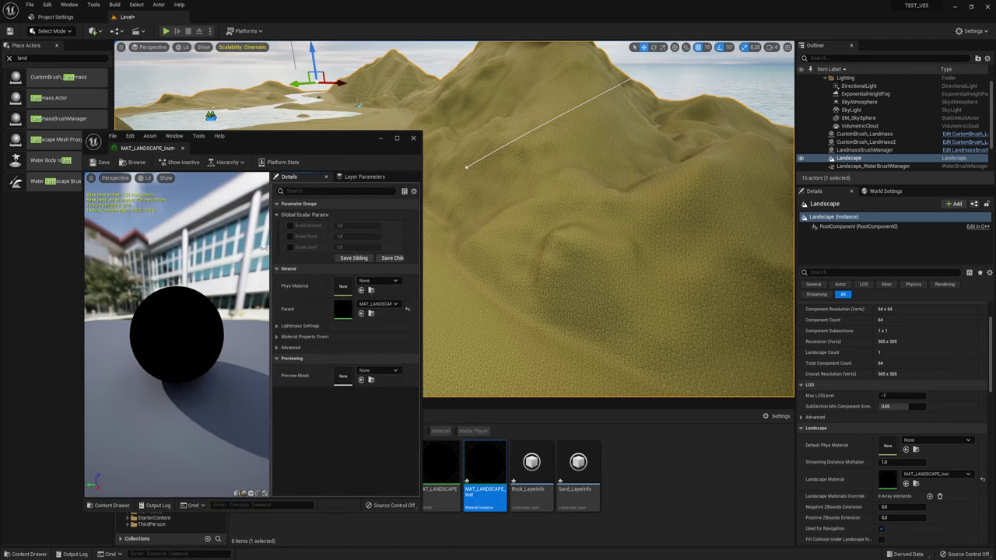
pyautogui.click(249, 226)
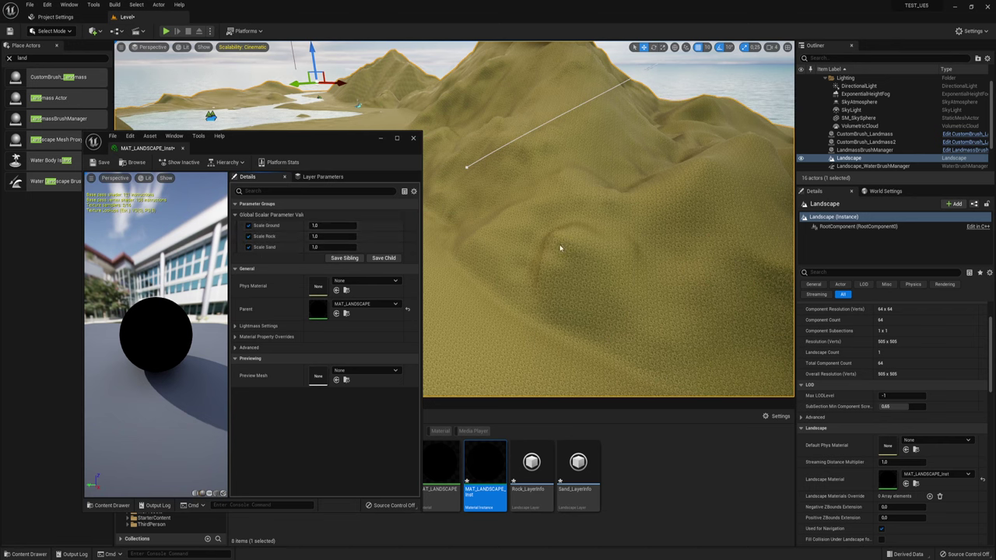
# Try lower Scale Ground values, then 0.112, and play-test the grass look.
pyautogui.moveTo(559, 247); pyautogui.dragTo(498, 264, button='right')
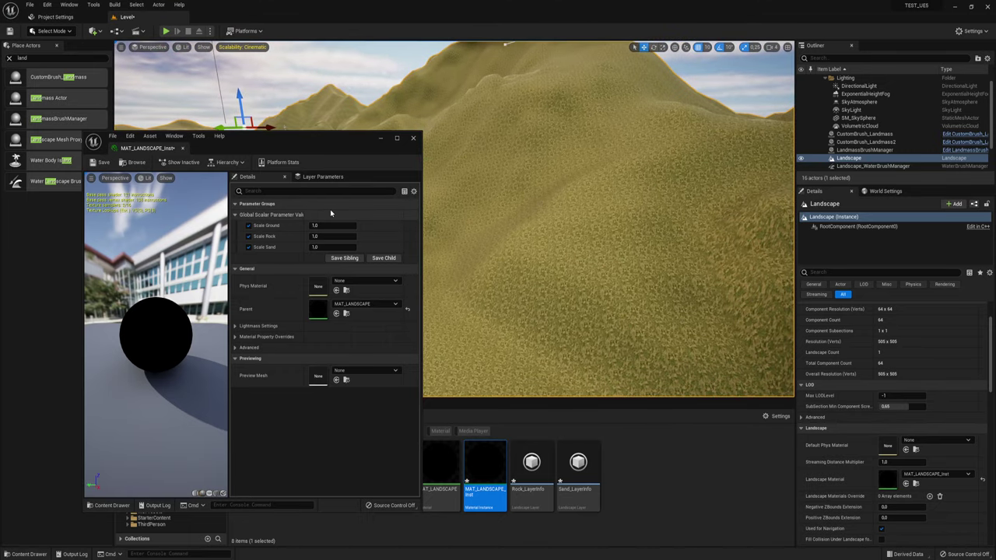
pyautogui.moveTo(333, 224)
pyautogui.mouseDown()
pyautogui.moveTo(288, 225)
pyautogui.moveTo(320, 225)
pyautogui.mouseUp()
pyautogui.moveTo(547, 212)
pyautogui.mouseDown()
pyautogui.moveTo(628, 366)
pyautogui.moveTo(575, 208)
pyautogui.mouseUp()
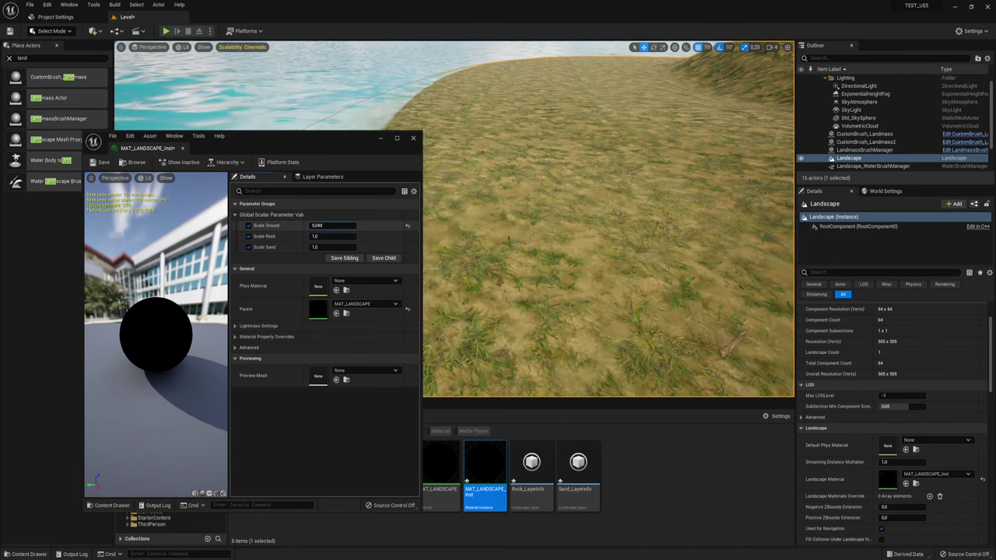
pyautogui.moveTo(328, 227); pyautogui.dragTo(343, 227)
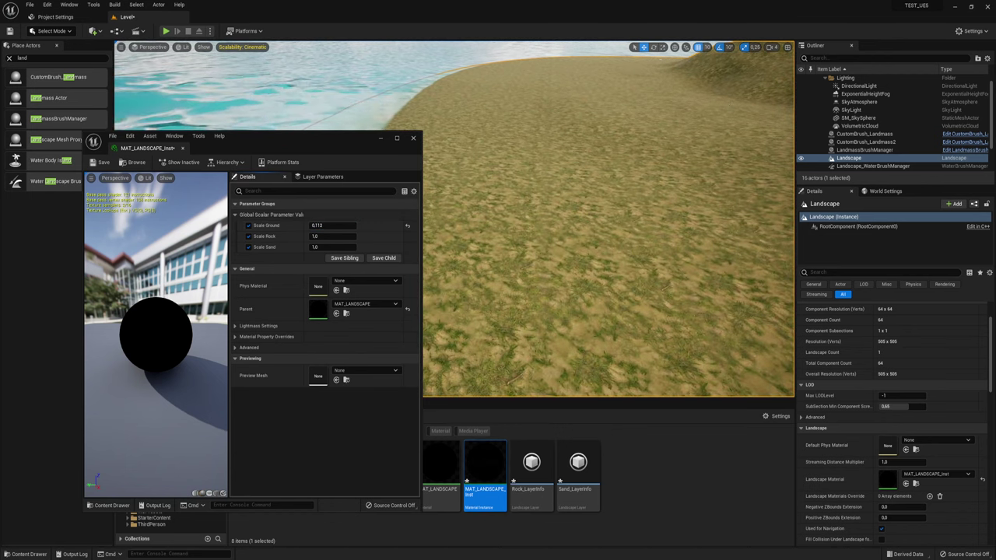
pyautogui.moveTo(607, 326)
pyautogui.mouseDown()
pyautogui.moveTo(591, 233)
pyautogui.moveTo(591, 296)
pyautogui.mouseUp()
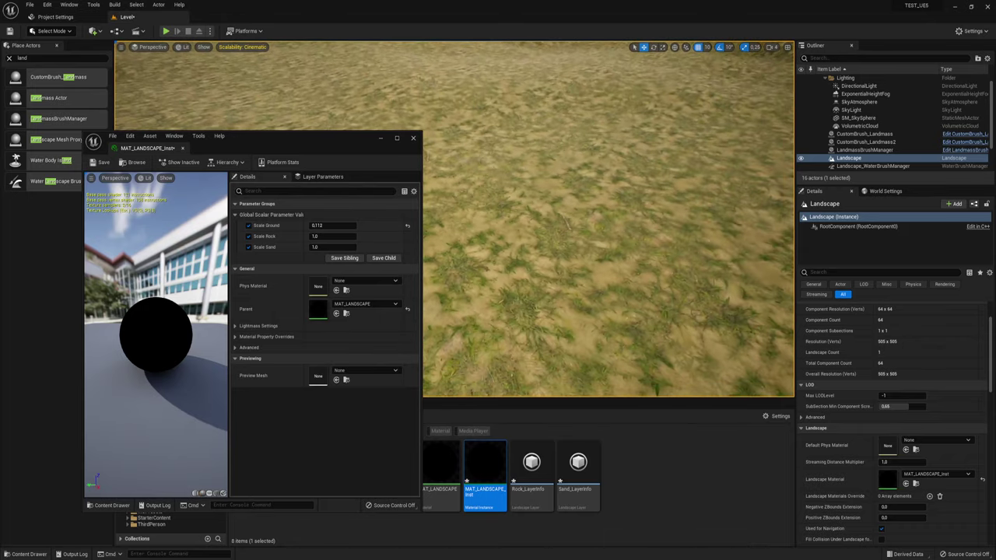
pyautogui.click(165, 31)
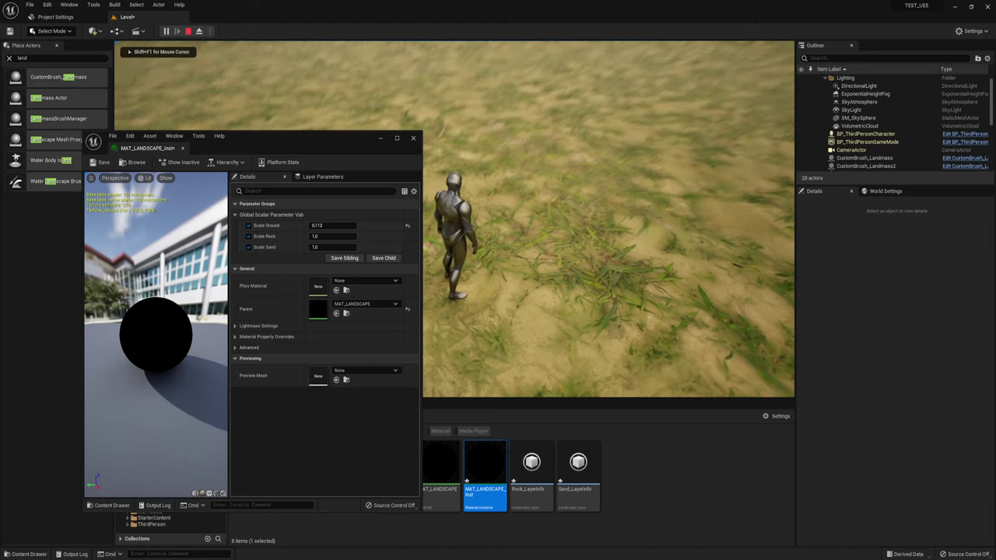
pyautogui.press('Escape')
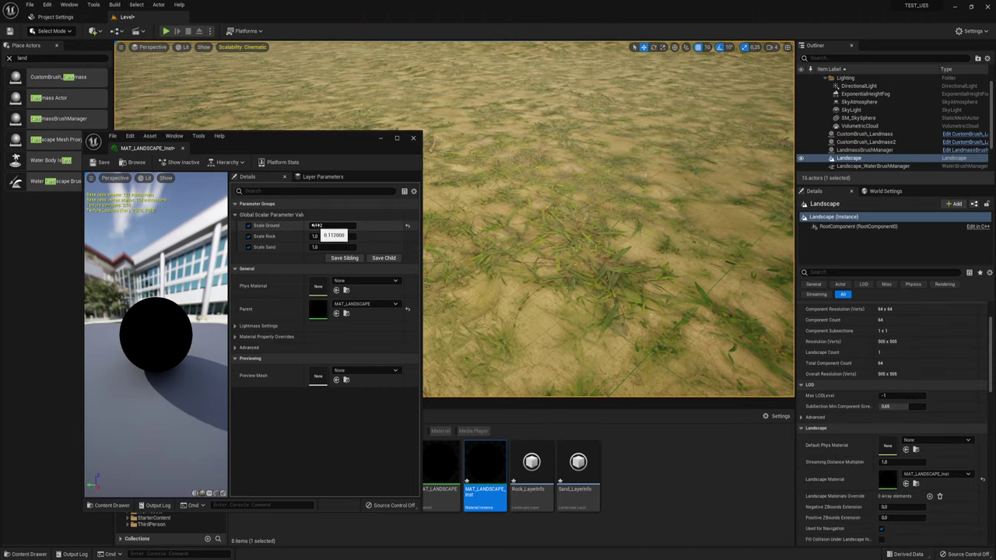
# Settle Scale Ground at 0.232 after testing 0.208 in play tests, then dock the editor.
pyautogui.moveTo(332, 225); pyautogui.dragTo(342, 225)
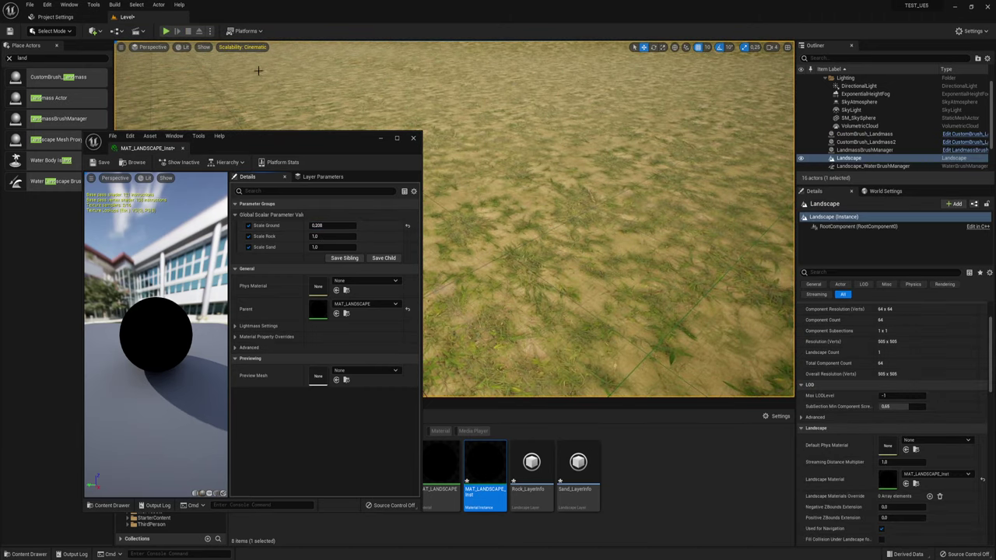
pyautogui.click(170, 33)
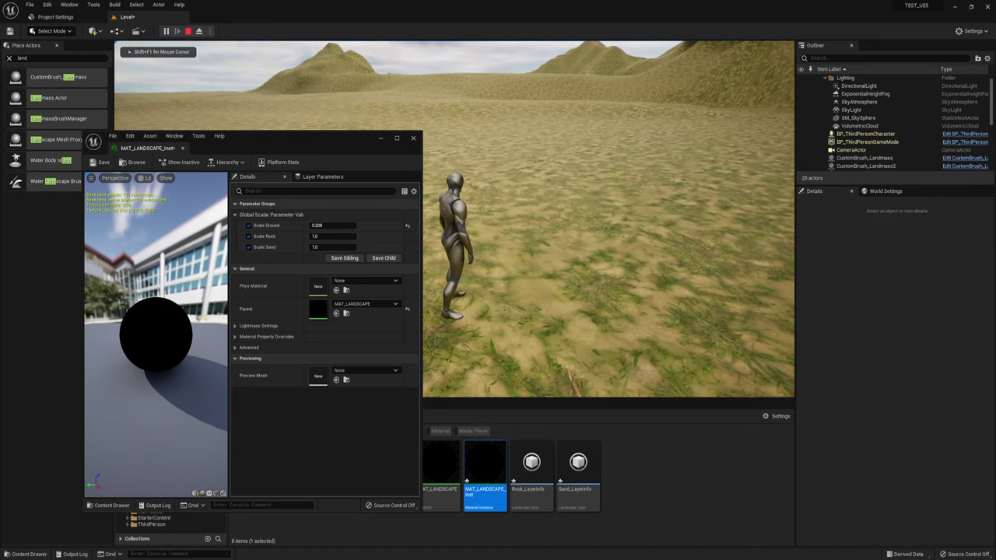
pyautogui.press('Escape')
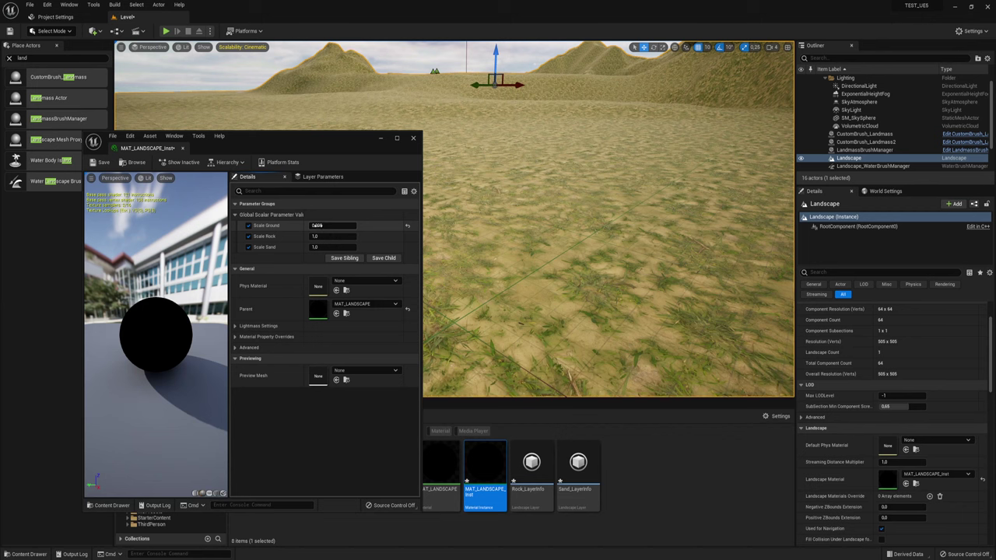
pyautogui.moveTo(315, 225); pyautogui.dragTo(318, 226)
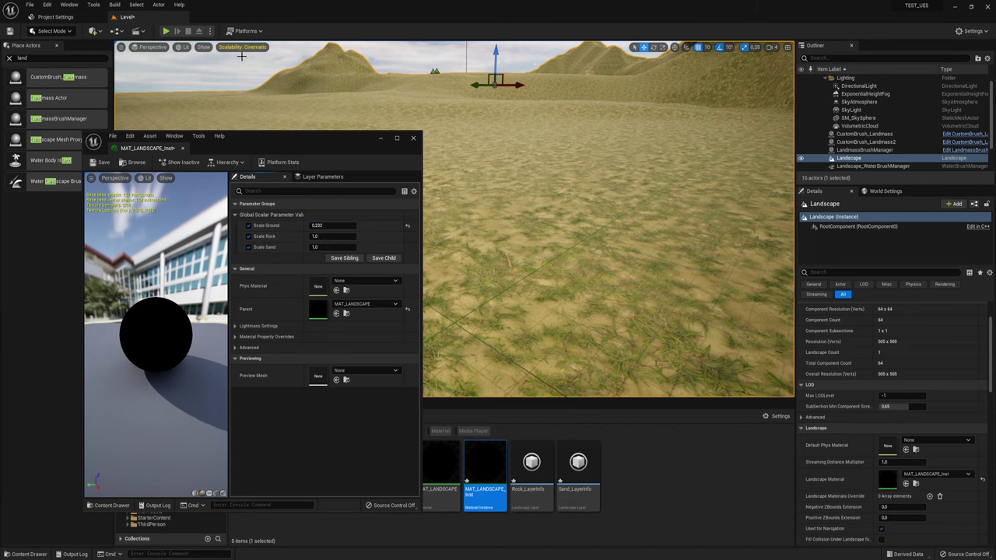
pyautogui.click(165, 33)
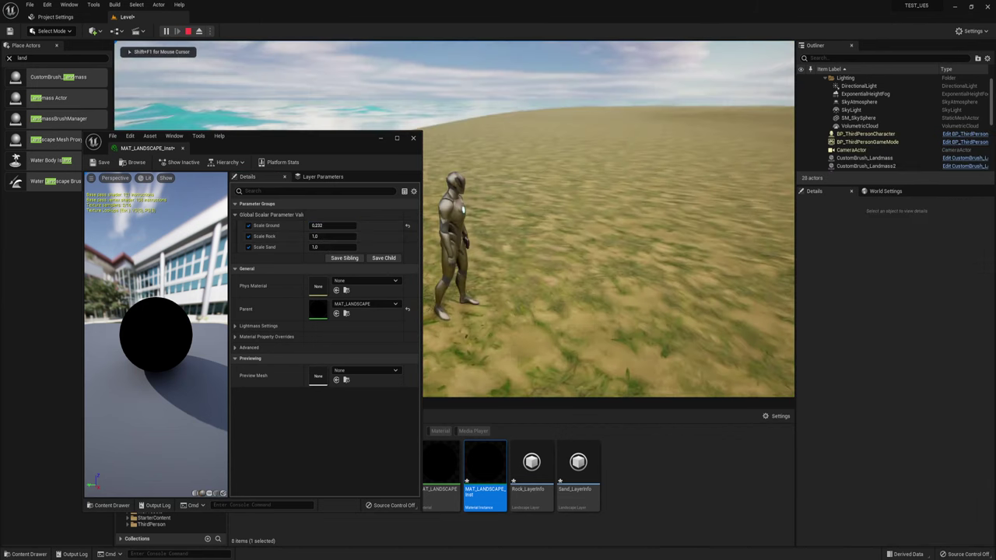
pyautogui.press('w')
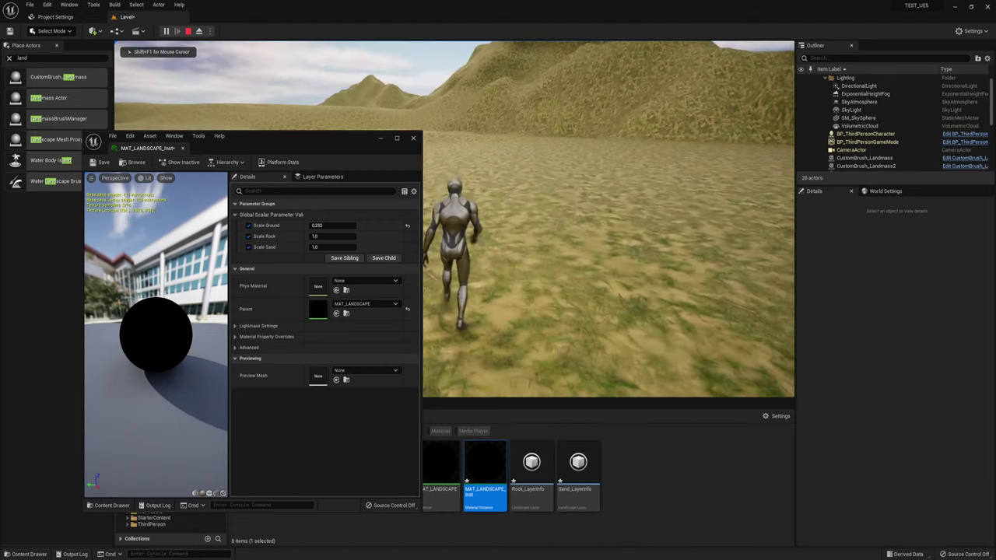
pyautogui.press('d')
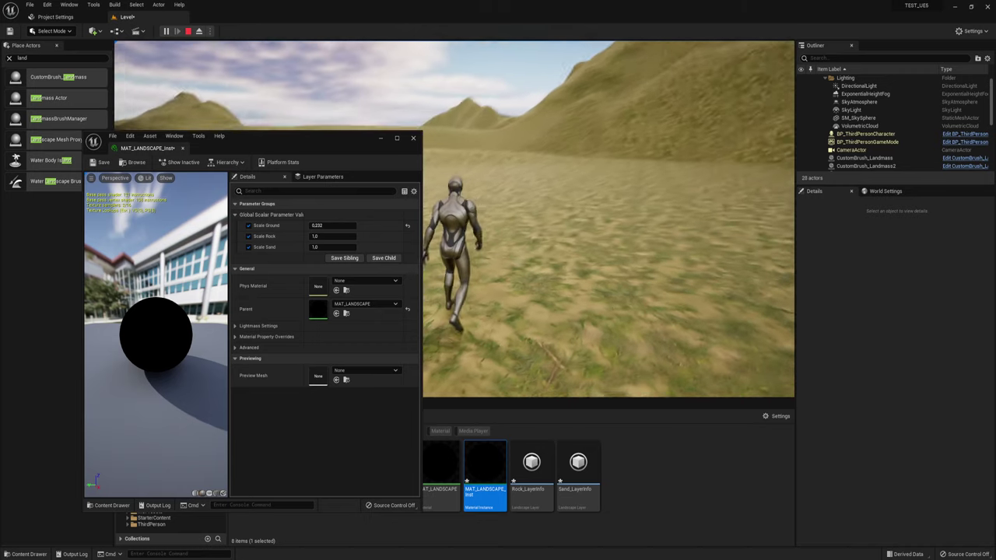
pyautogui.press('Escape')
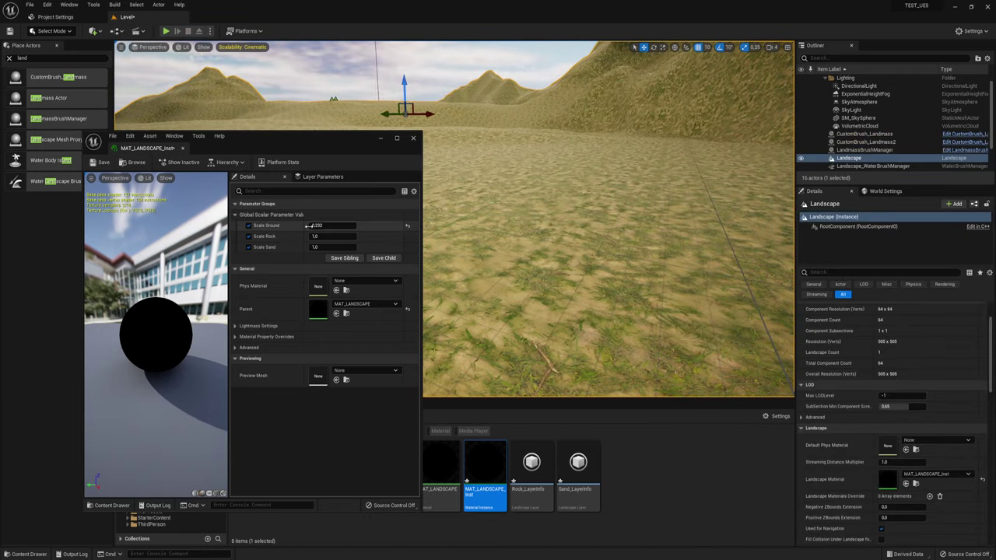
pyautogui.moveTo(459, 122); pyautogui.dragTo(459, 122, button='right')
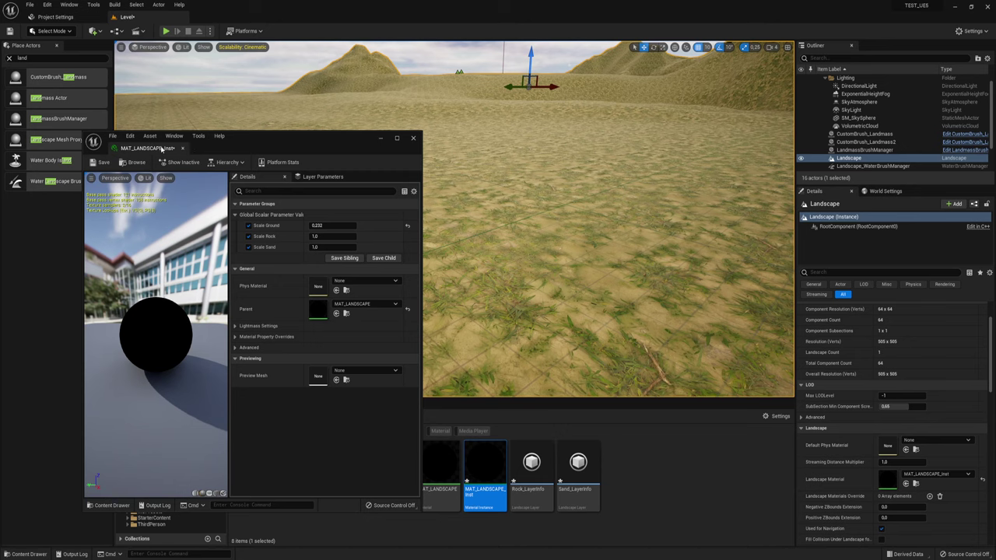
pyautogui.moveTo(161, 148); pyautogui.dragTo(278, 21)
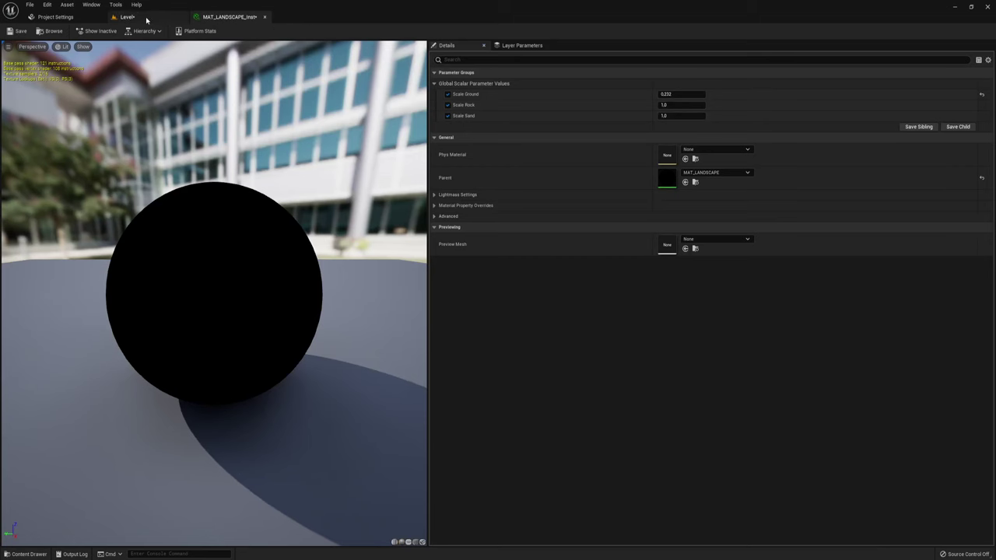
# Return to the level, switch to Landscape mode and pick the Sand paint layer.
pyautogui.click(140, 17)
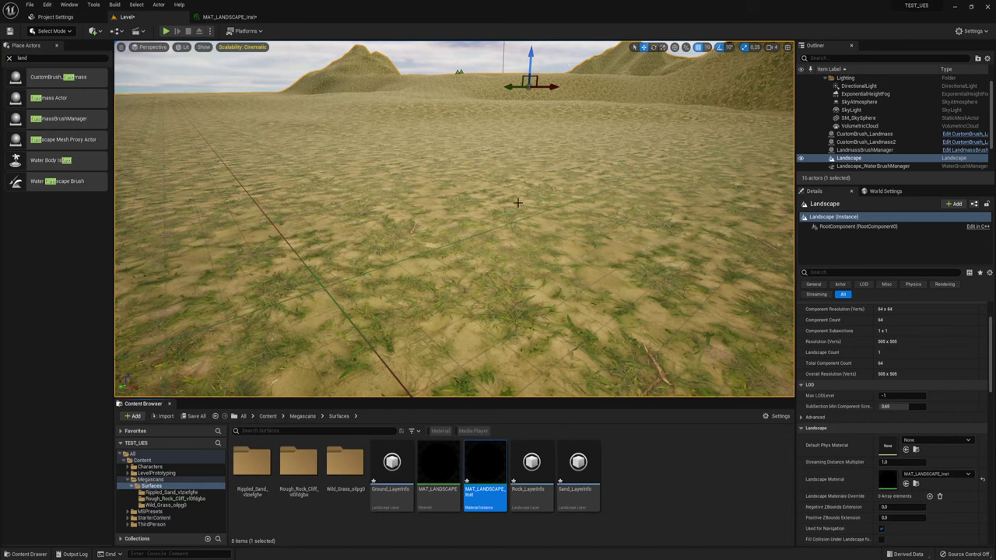
pyautogui.moveTo(518, 202); pyautogui.dragTo(510, 204, button='right')
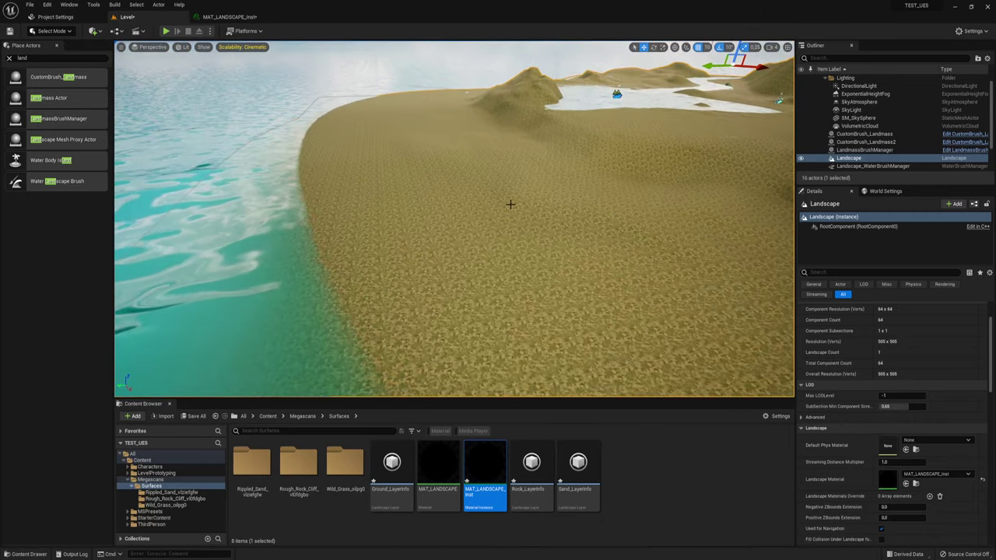
pyautogui.click(51, 31)
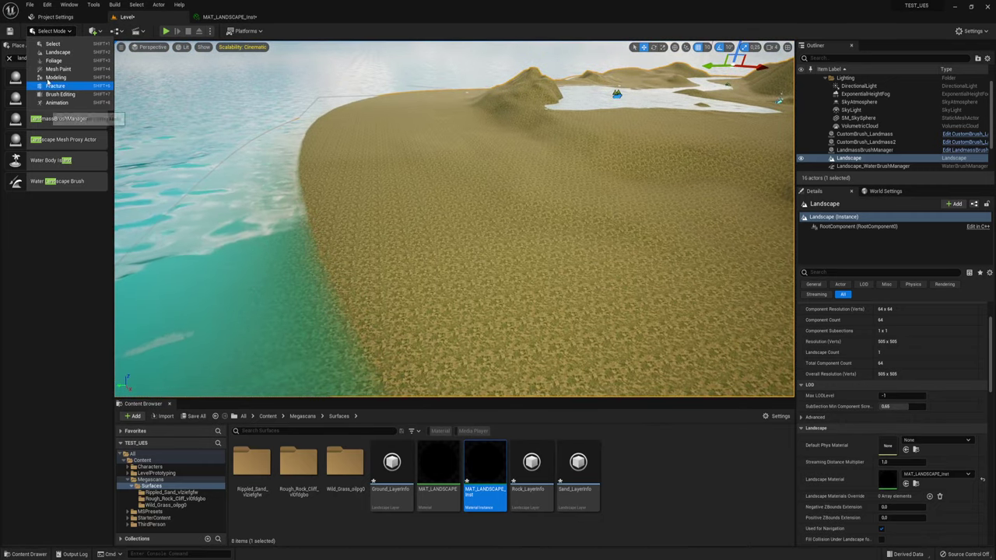
pyautogui.click(58, 51)
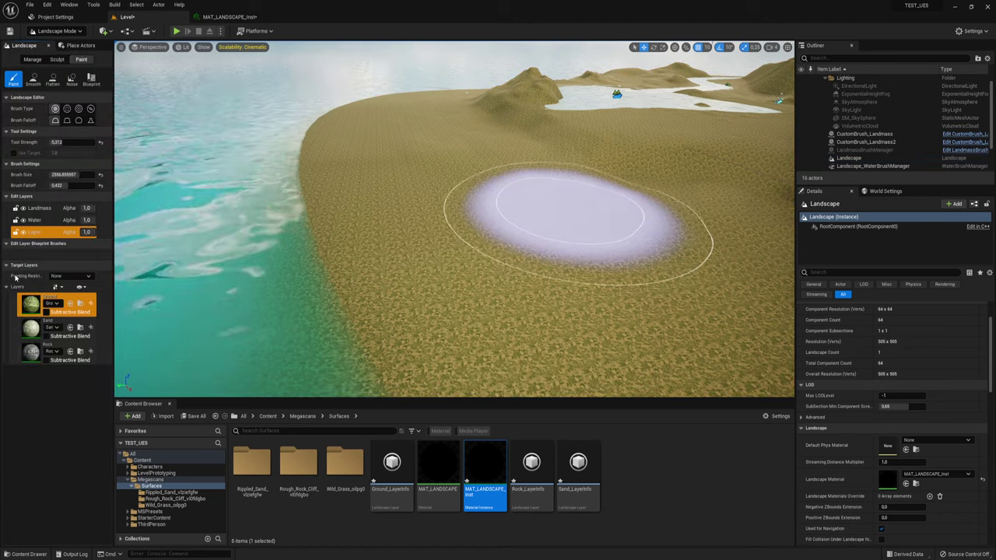
pyautogui.click(32, 328)
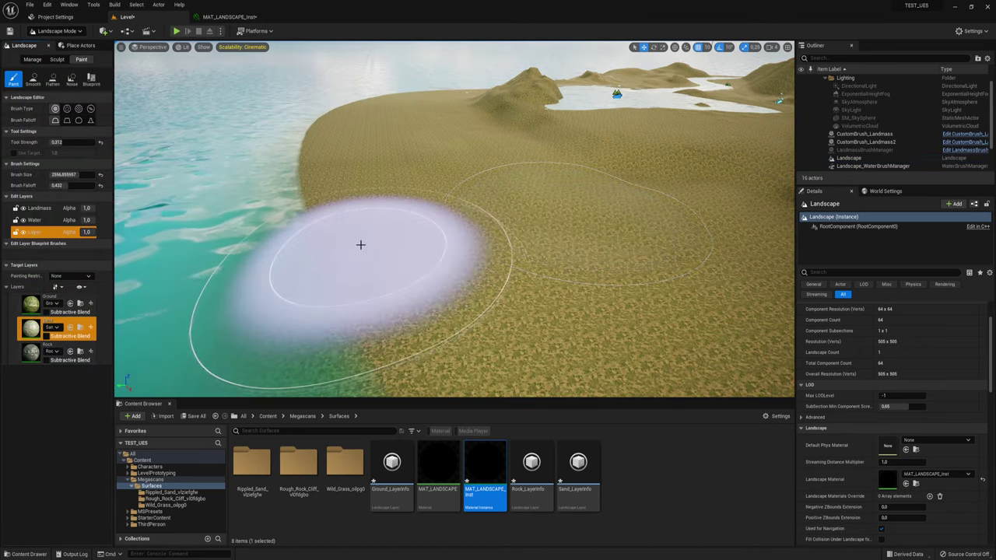
# Paint sand along the water's edge between the grass and the lake, then fly over to check.
pyautogui.moveTo(360, 244); pyautogui.dragTo(375, 163)
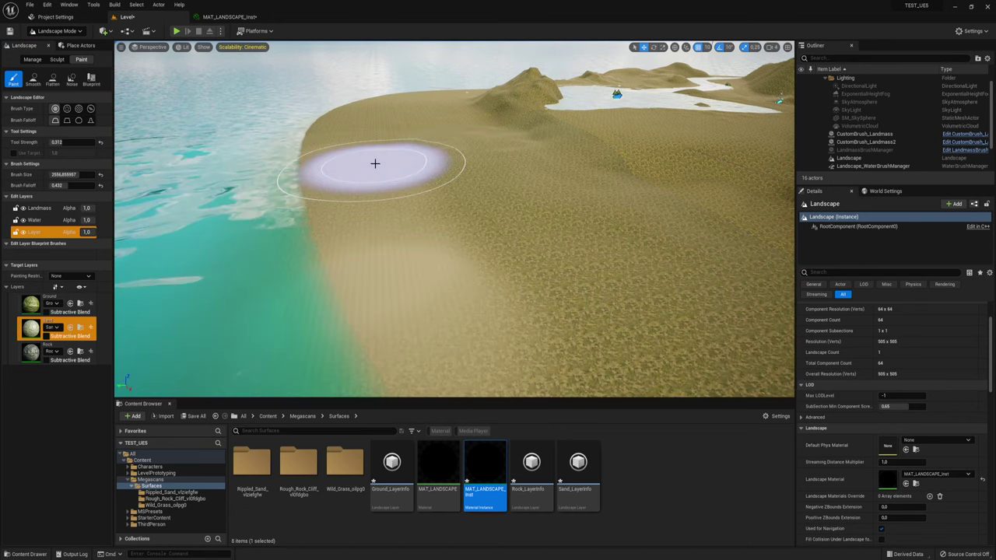
pyautogui.scroll(3, 375, 163)
pyautogui.scroll(3, 375, 163)
pyautogui.scroll(2, 375, 164)
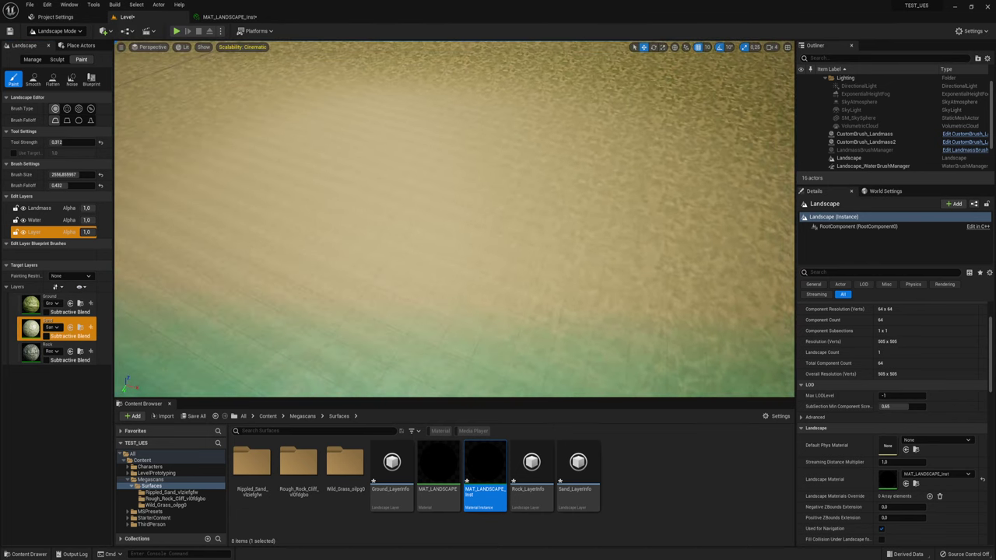
pyautogui.scroll(2, 375, 164)
pyautogui.scroll(-5, 375, 164)
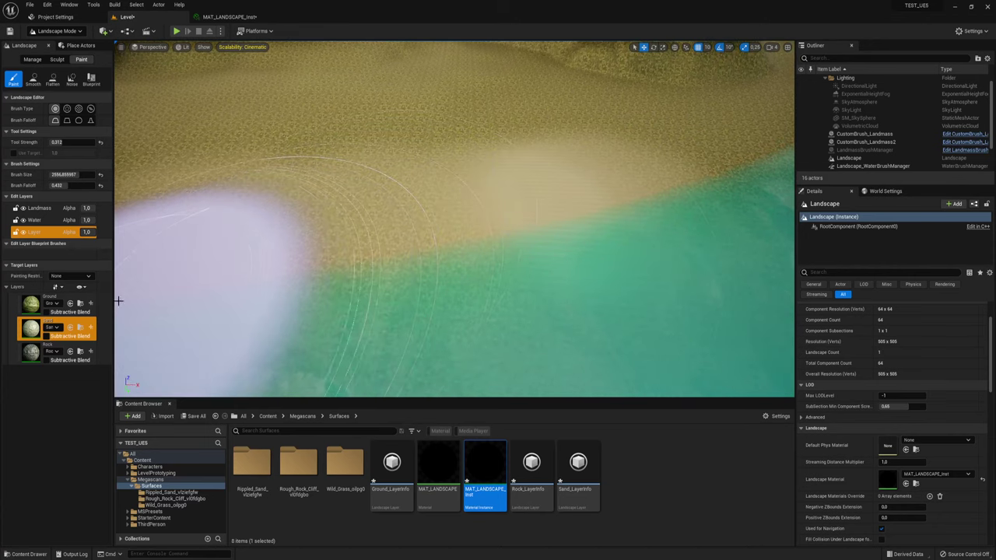
pyautogui.moveTo(504, 168); pyautogui.dragTo(740, 189)
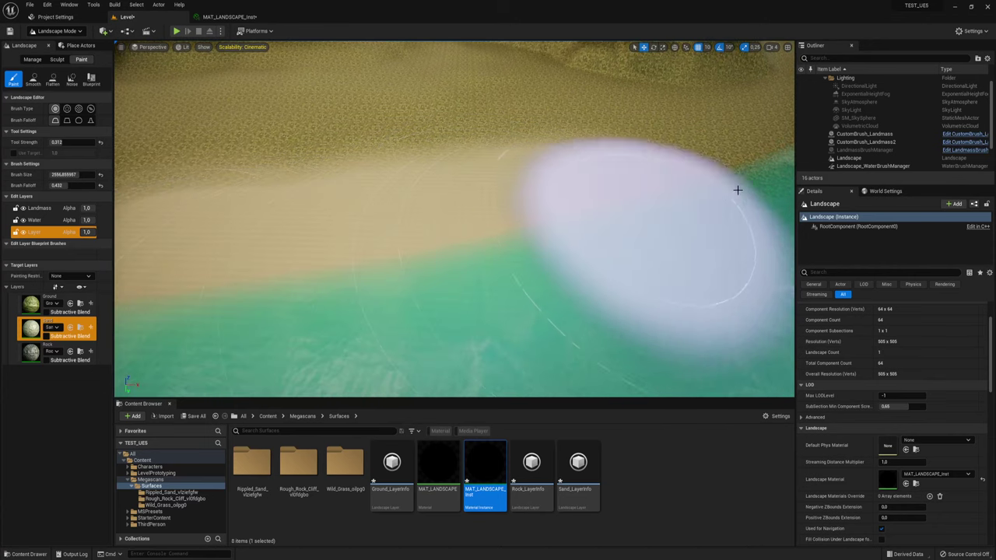
pyautogui.moveTo(740, 189); pyautogui.dragTo(544, 191, button='right')
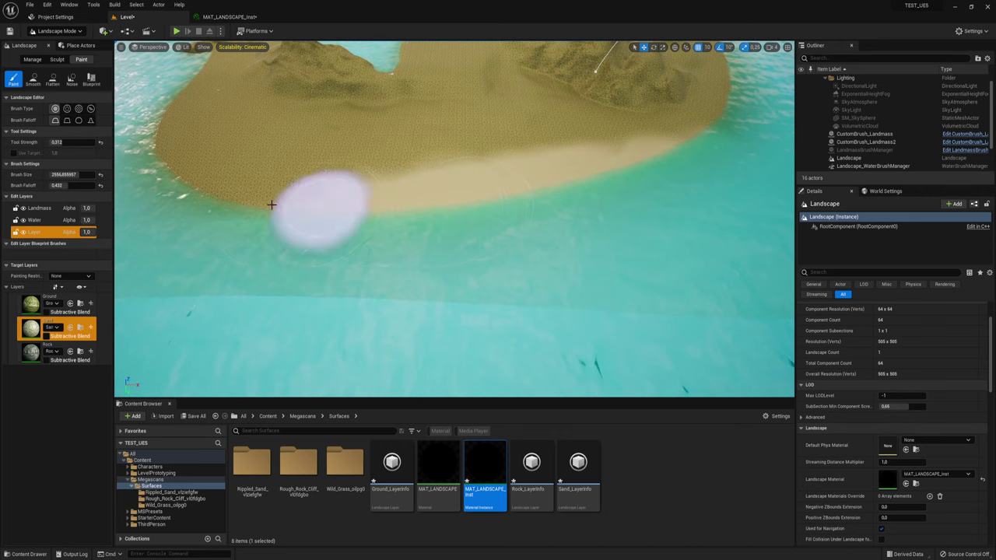
pyautogui.moveTo(271, 205)
pyautogui.mouseDown(button='right')
pyautogui.moveTo(267, 166)
pyautogui.moveTo(247, 257)
pyautogui.moveTo(247, 233)
pyautogui.moveTo(295, 278)
pyautogui.mouseUp(button='right')
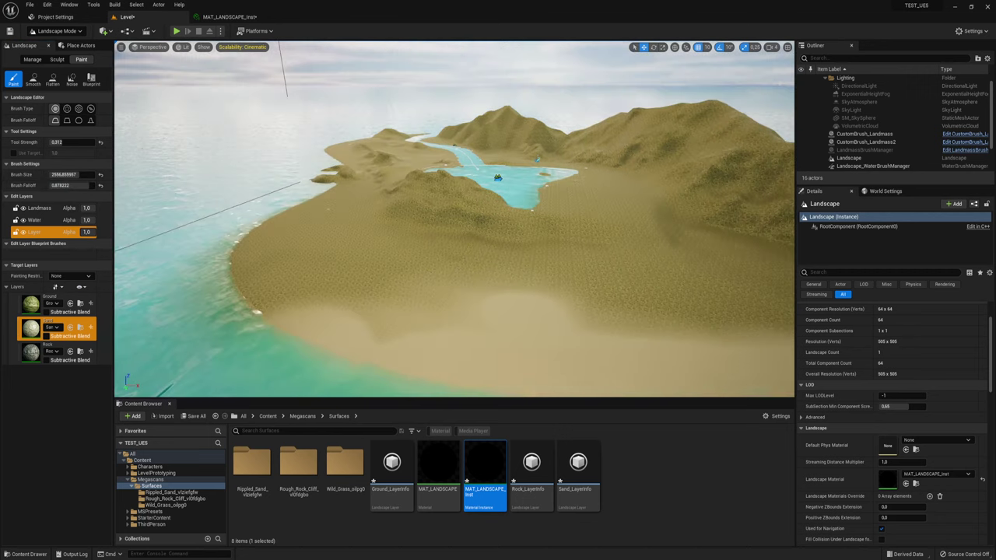
pyautogui.moveTo(540, 241)
pyautogui.mouseDown(button='right')
pyautogui.moveTo(540, 202)
pyautogui.moveTo(511, 223)
pyautogui.mouseUp(button='right')
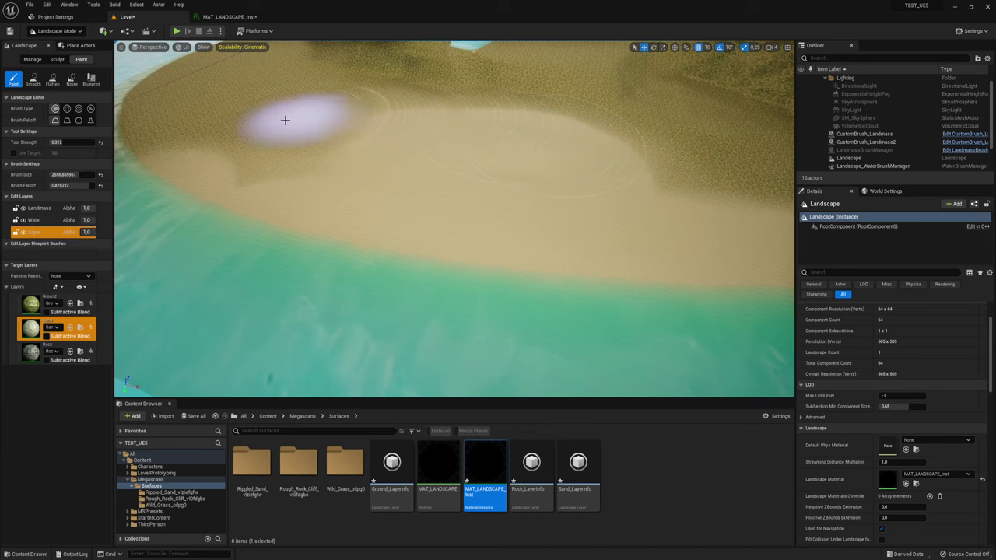
pyautogui.moveTo(285, 116)
pyautogui.mouseDown(button='right')
pyautogui.moveTo(265, 124)
pyautogui.moveTo(502, 147)
pyautogui.mouseUp(button='right')
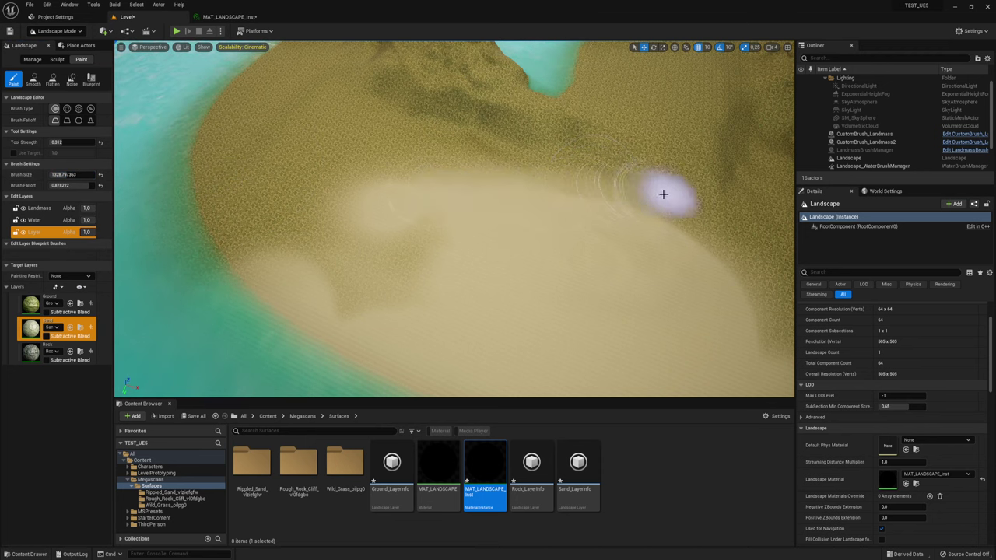
pyautogui.moveTo(743, 228); pyautogui.dragTo(739, 179, button='right')
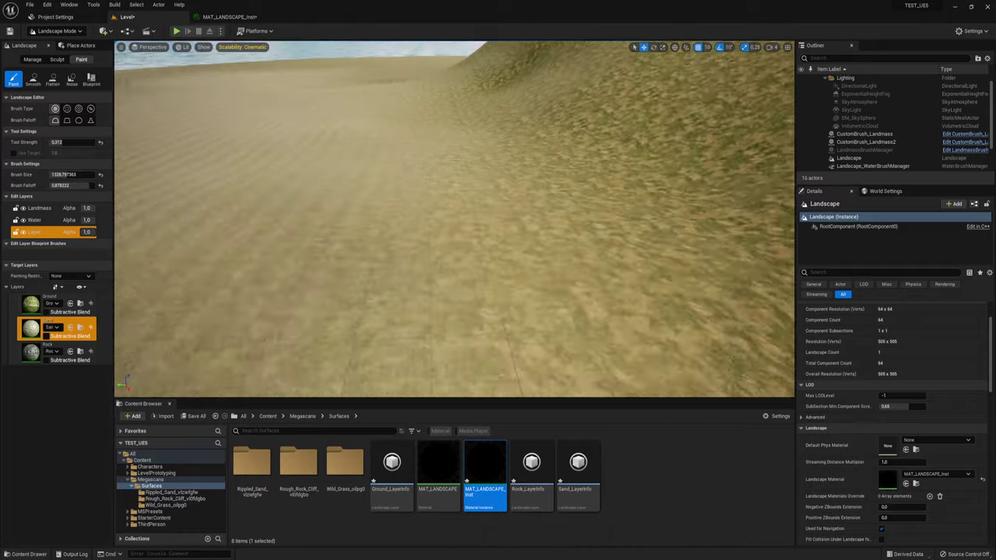
pyautogui.moveTo(357, 212); pyautogui.dragTo(357, 212, button='right')
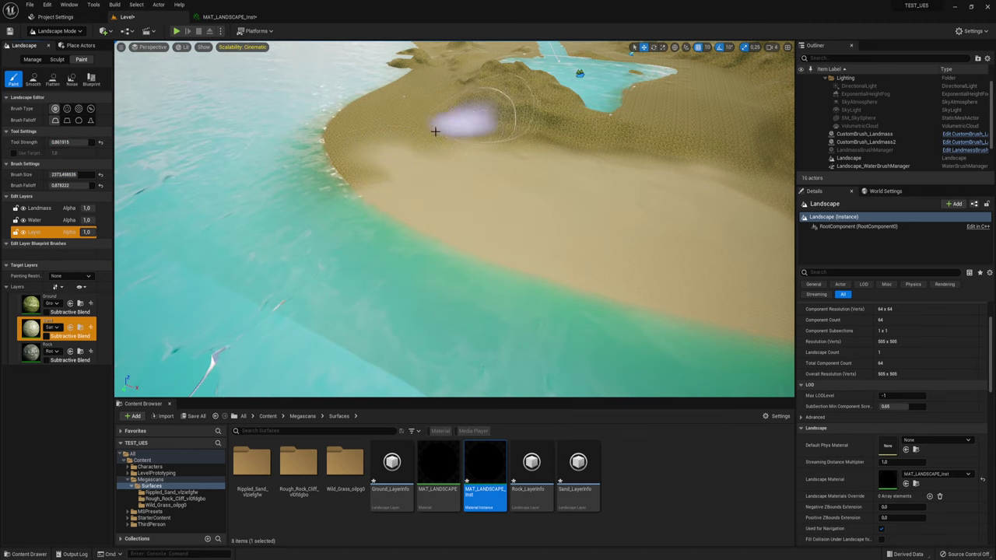
# Paint sand along more of the island's shore edge toward the sand spit and river.
pyautogui.moveTo(460, 126); pyautogui.dragTo(461, 126, button='right')
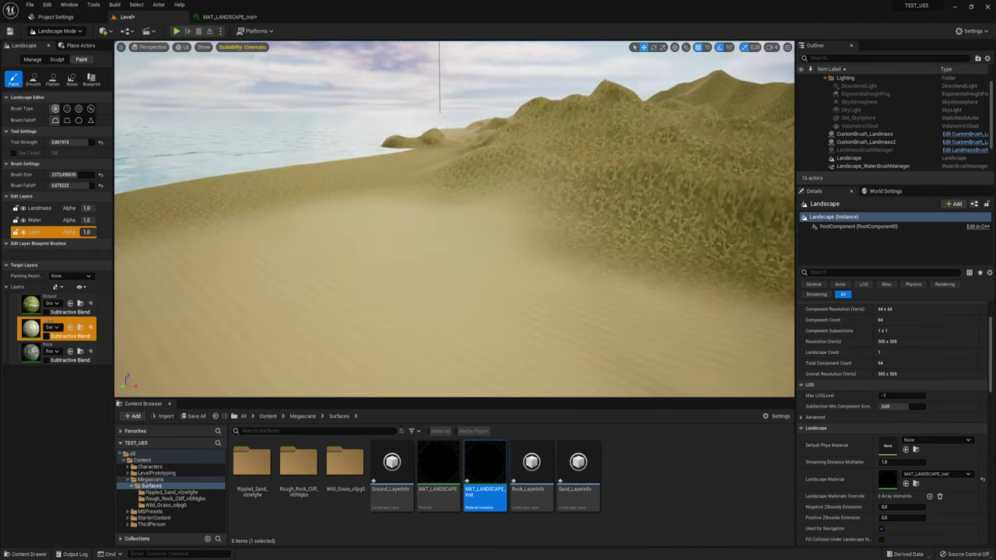
pyautogui.moveTo(492, 191); pyautogui.dragTo(492, 191, button='right')
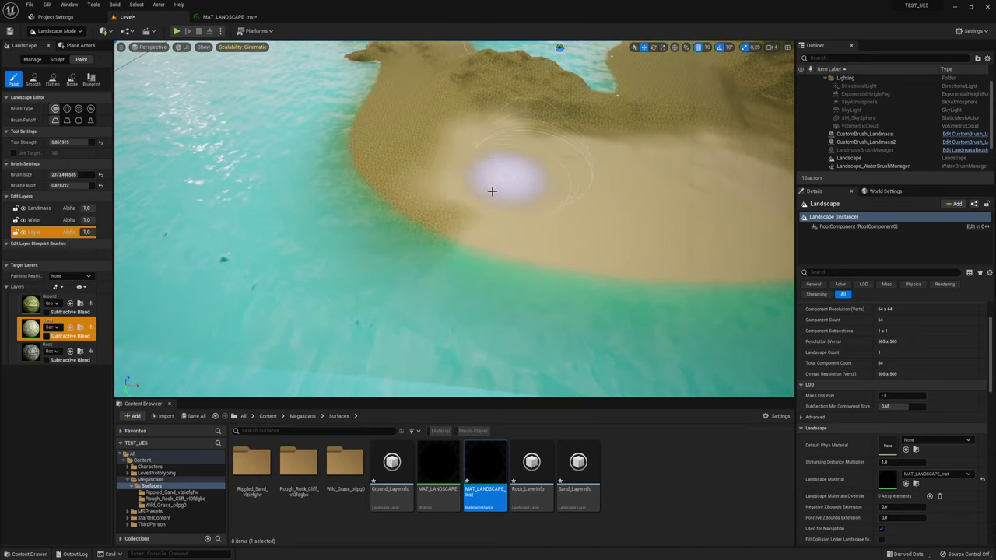
pyautogui.moveTo(398, 143); pyautogui.dragTo(389, 106)
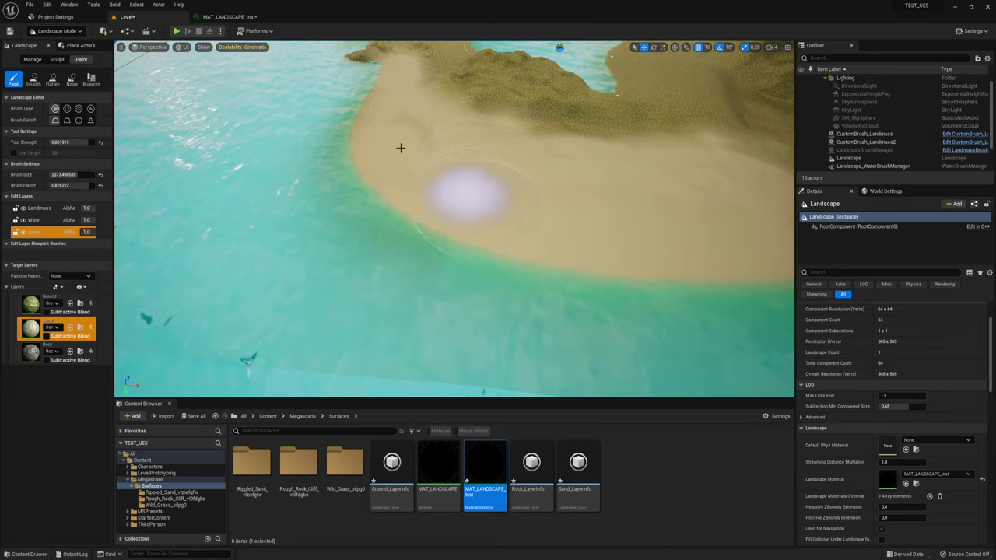
pyautogui.moveTo(424, 149); pyautogui.dragTo(311, 111, button='right')
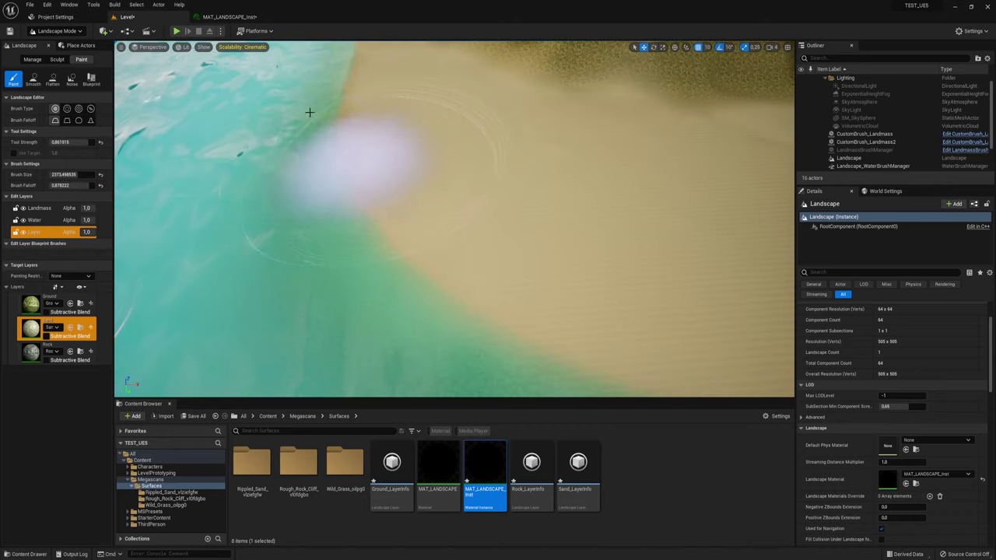
pyautogui.moveTo(406, 305); pyautogui.dragTo(554, 182, button='right')
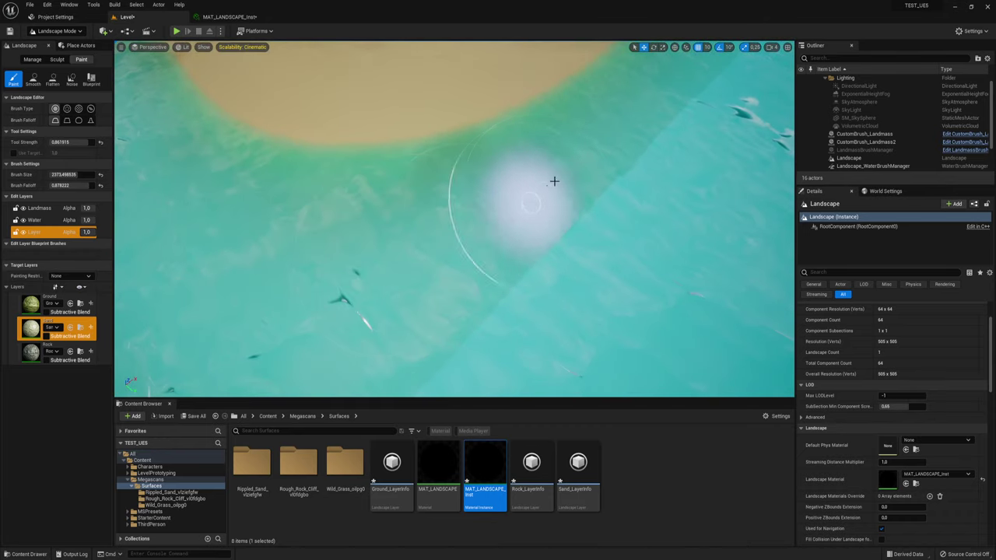
pyautogui.moveTo(252, 356); pyautogui.dragTo(523, 282, button='right')
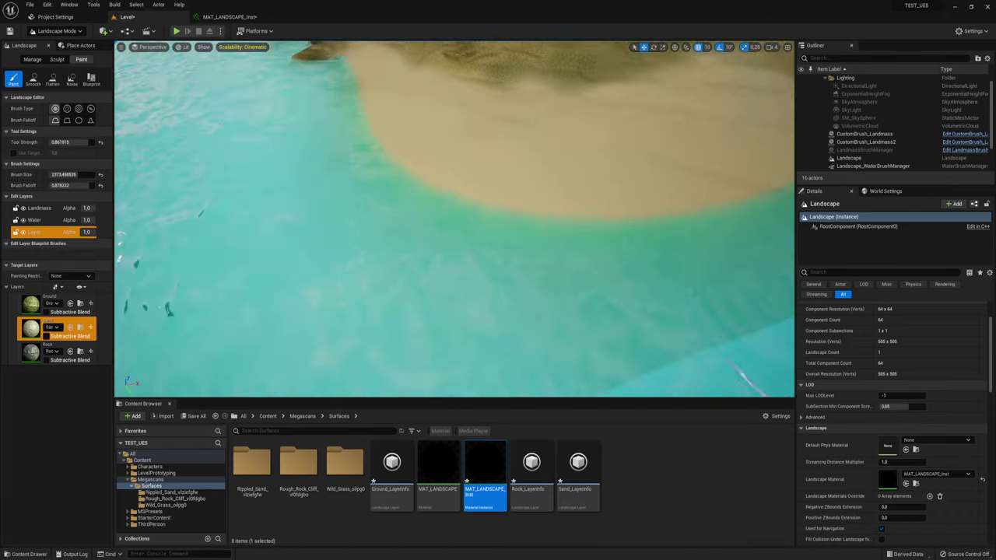
pyautogui.moveTo(327, 288); pyautogui.dragTo(373, 257, button='right')
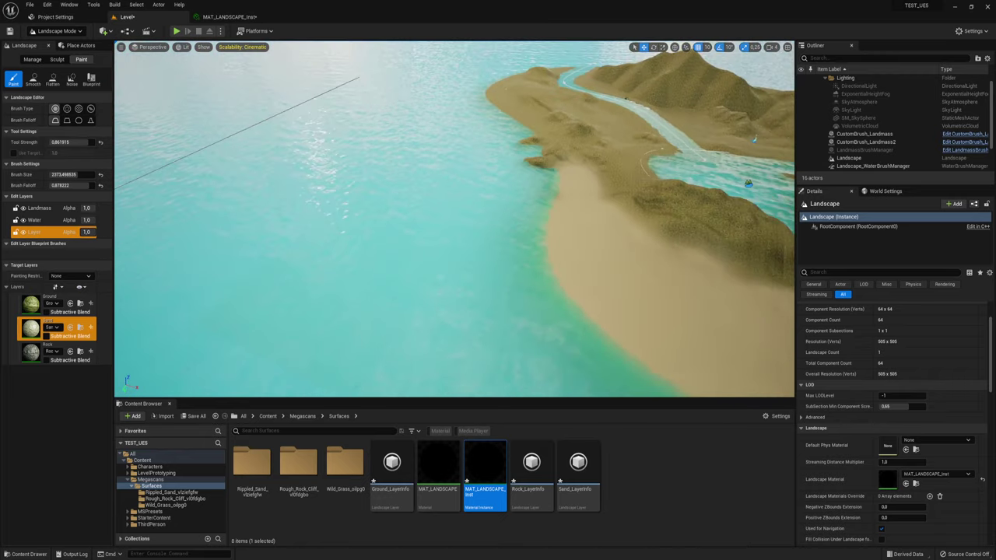
pyautogui.moveTo(486, 289); pyautogui.dragTo(486, 288, button='right')
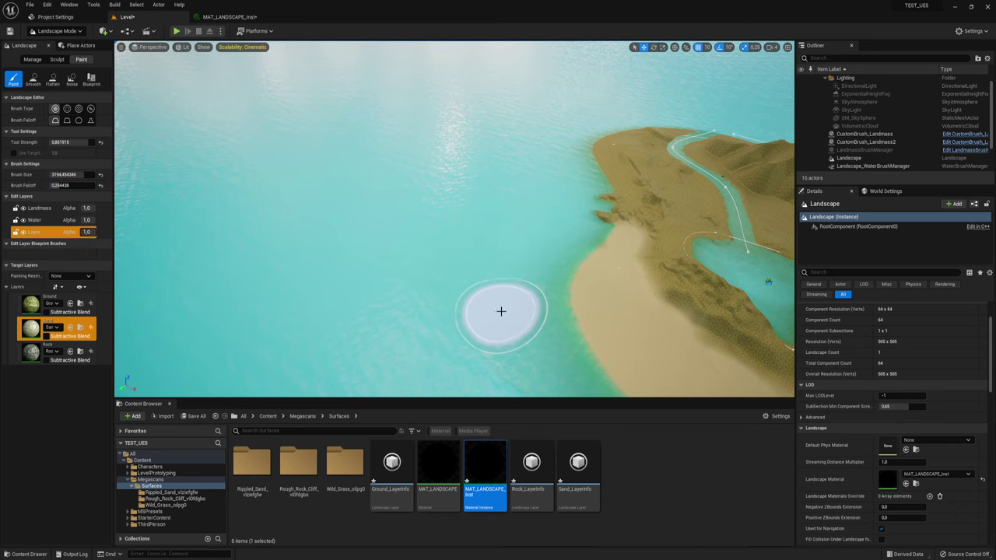
# Blend sand up onto the lower grassy slope and review the beach from several angles.
pyautogui.moveTo(371, 307); pyautogui.dragTo(371, 306, button='right')
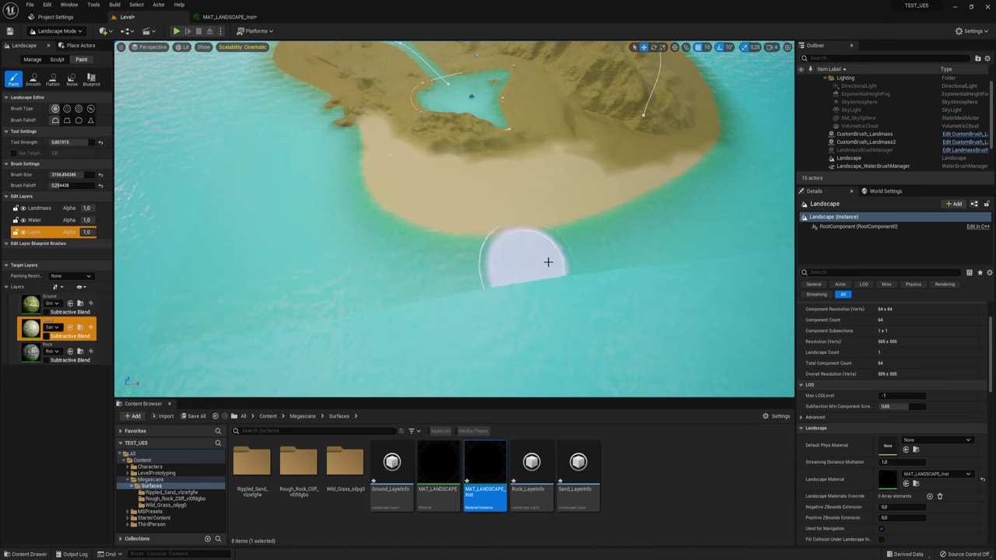
pyautogui.moveTo(737, 224); pyautogui.dragTo(683, 232, button='right')
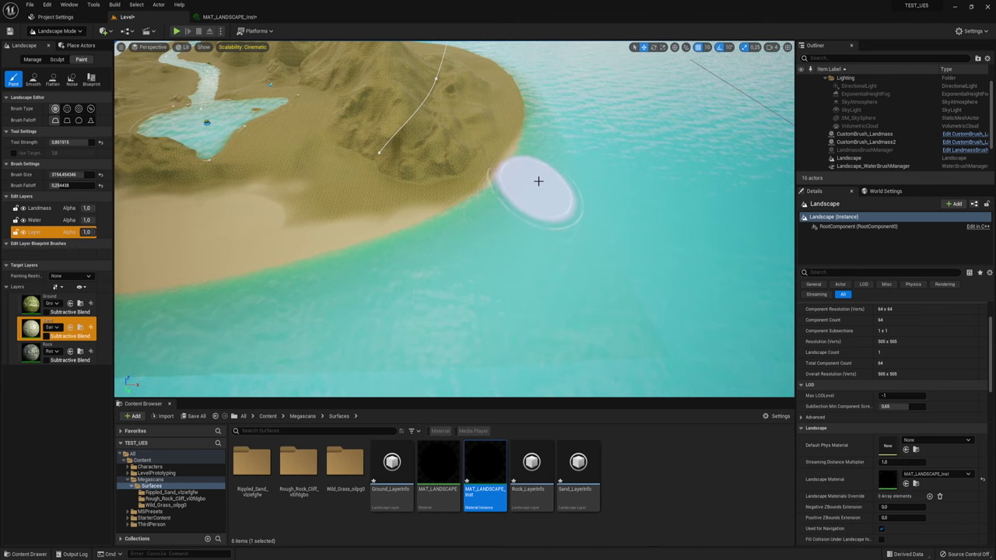
pyautogui.moveTo(416, 273)
pyautogui.mouseDown(button='right')
pyautogui.moveTo(436, 265)
pyautogui.moveTo(436, 280)
pyautogui.moveTo(420, 265)
pyautogui.mouseUp(button='right')
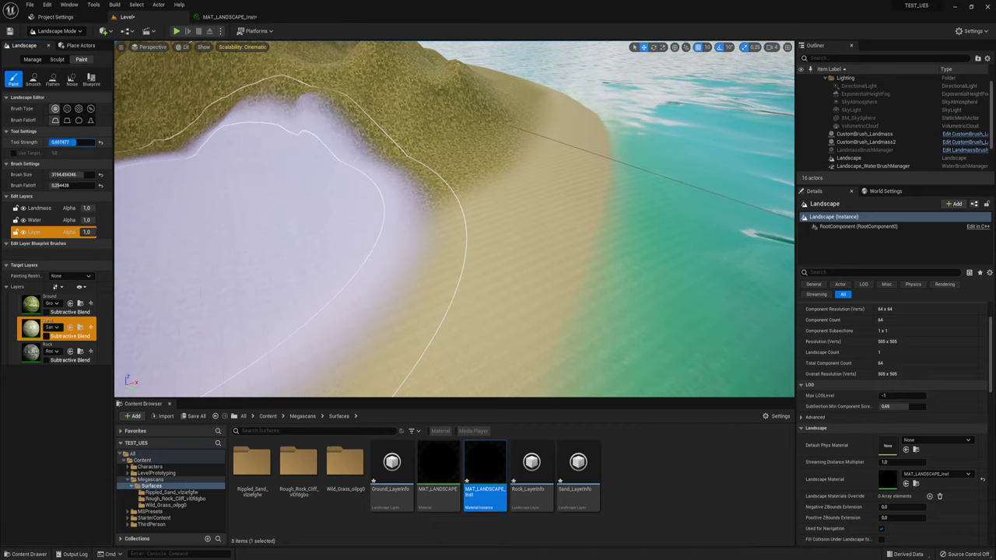
pyautogui.moveTo(556, 256); pyautogui.dragTo(736, 280)
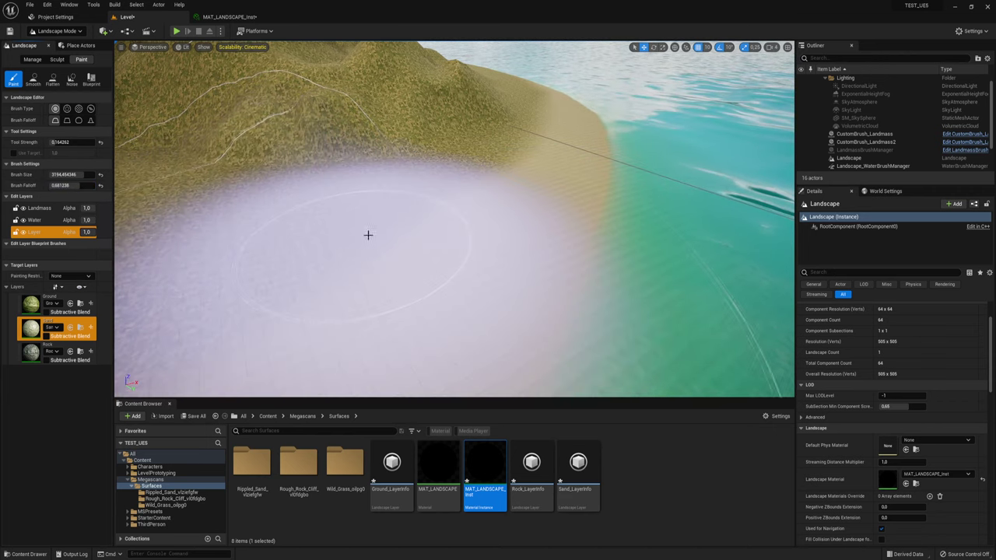
pyautogui.moveTo(651, 264); pyautogui.dragTo(580, 211, button='right')
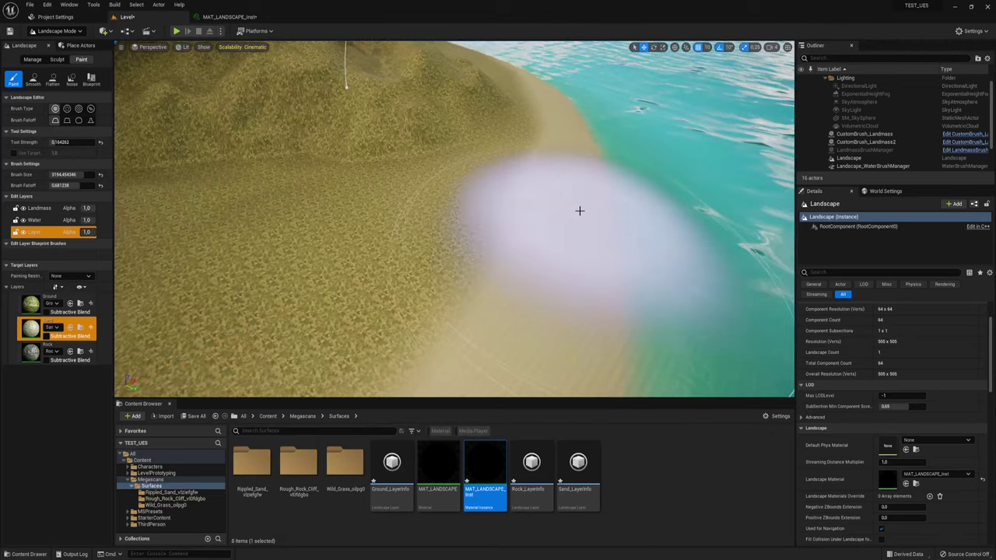
pyautogui.moveTo(549, 155)
pyautogui.mouseDown(button='right')
pyautogui.moveTo(545, 203)
pyautogui.moveTo(582, 143)
pyautogui.mouseUp(button='right')
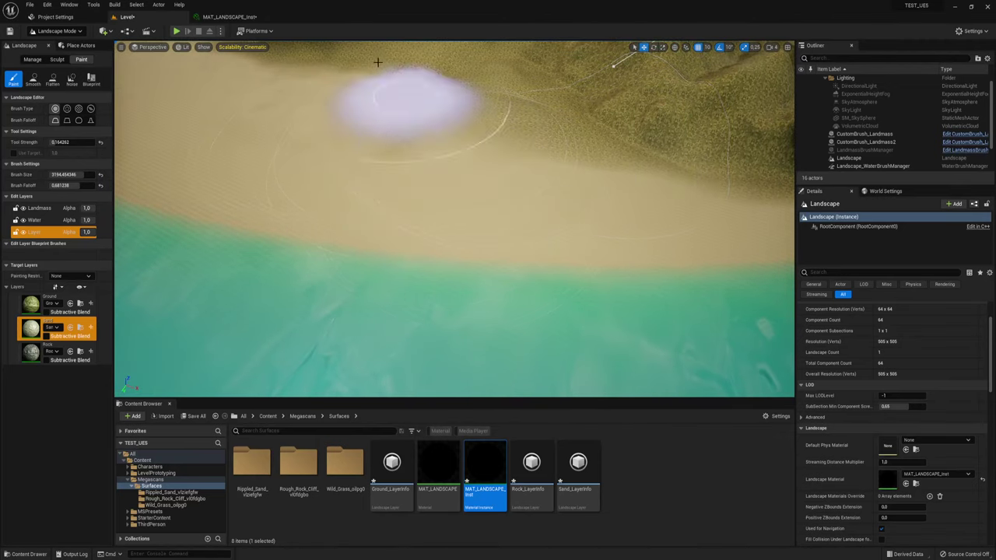
pyautogui.moveTo(462, 148); pyautogui.dragTo(527, 171, button='right')
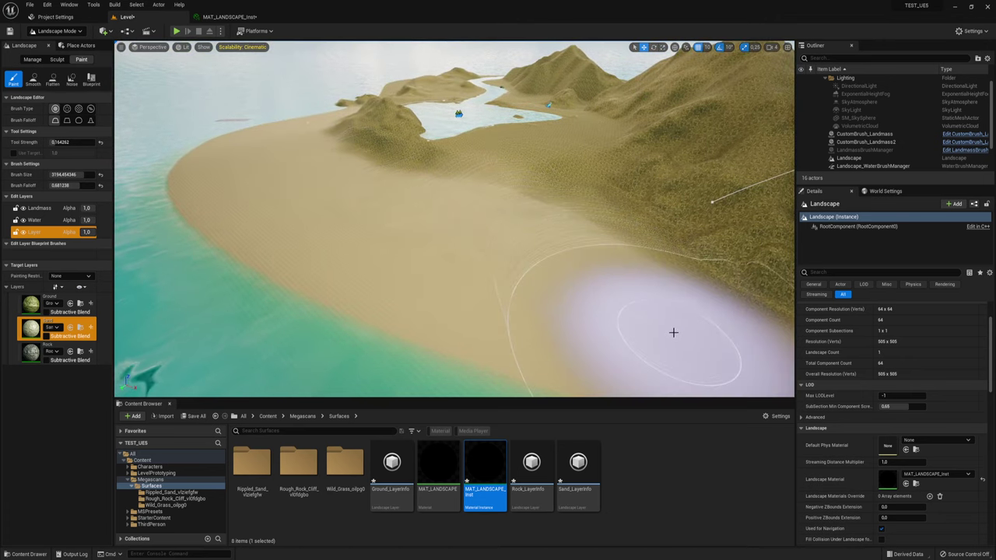
pyautogui.moveTo(673, 331); pyautogui.dragTo(673, 332, button='right')
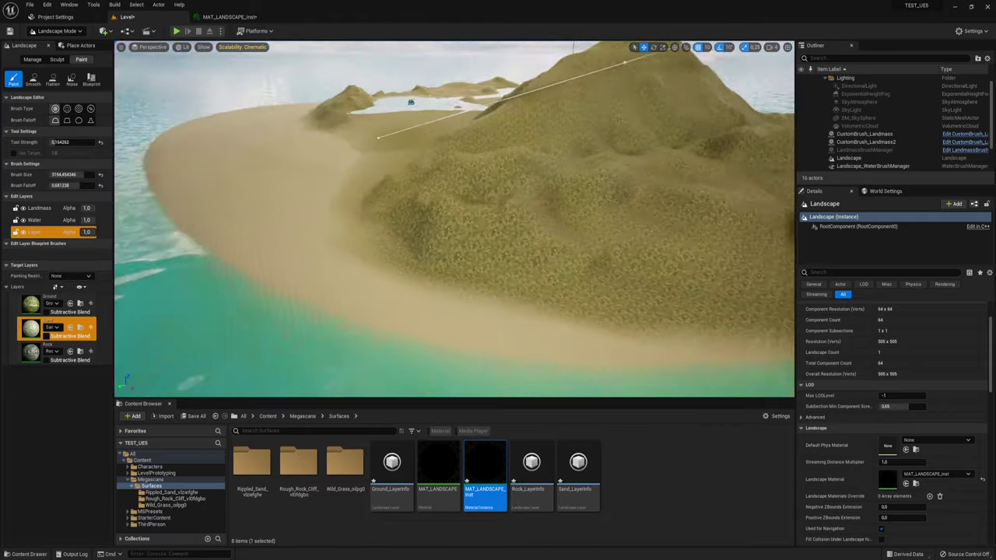
pyautogui.moveTo(552, 314); pyautogui.dragTo(553, 314, button='right')
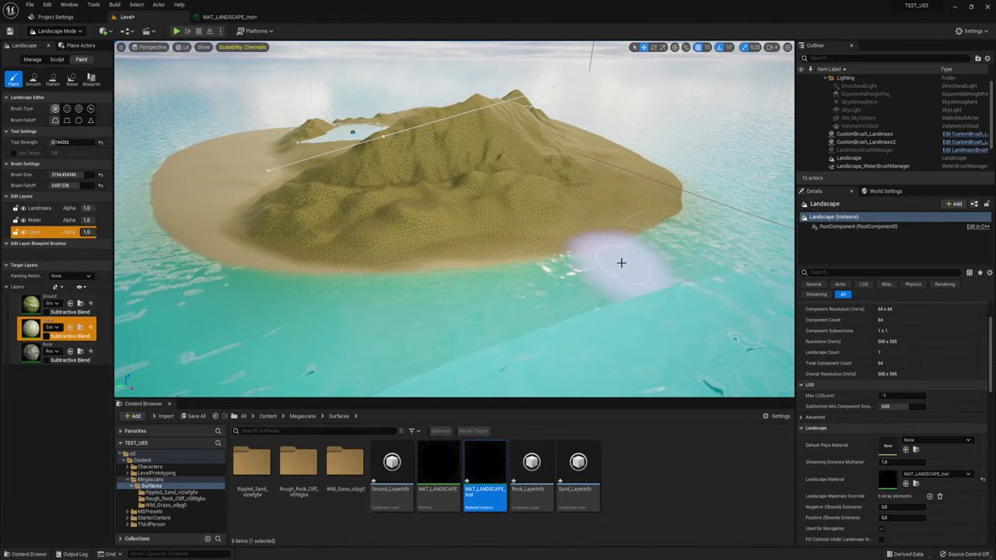
pyautogui.moveTo(641, 236); pyautogui.dragTo(641, 236, button='right')
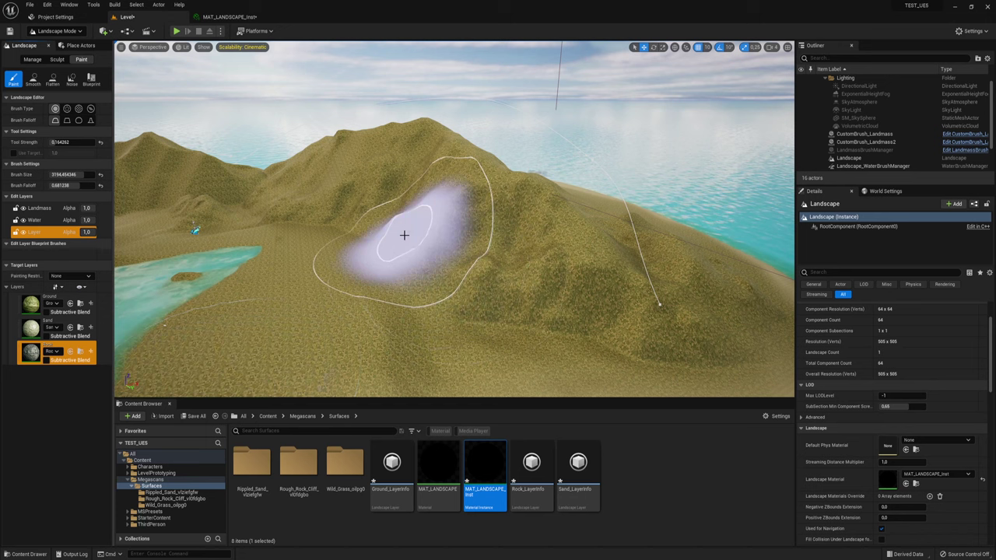
# Paint rock onto the hill's lower slopes beside the river, flying around to inspect coverage.
pyautogui.moveTo(530, 247); pyautogui.dragTo(440, 196)
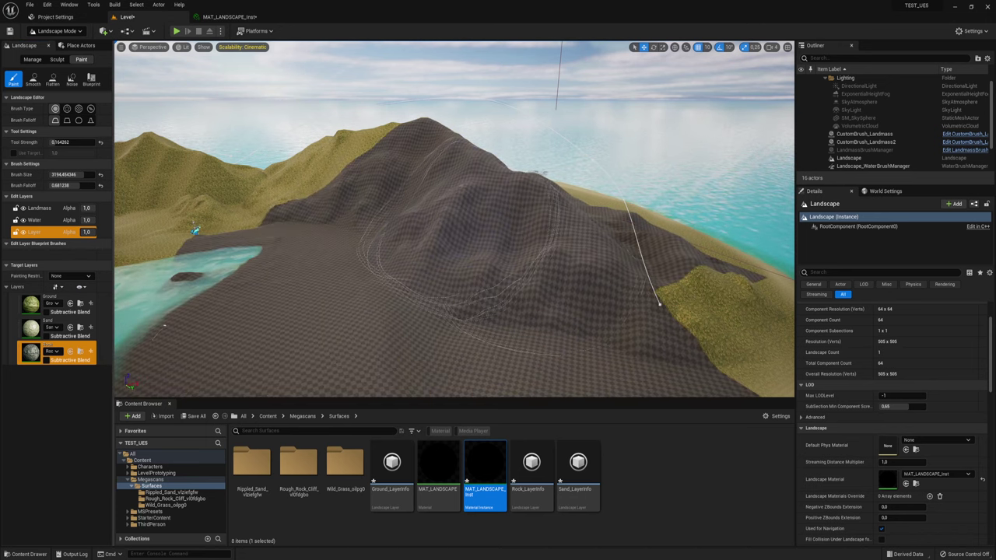
pyautogui.moveTo(467, 248); pyautogui.dragTo(466, 249, button='right')
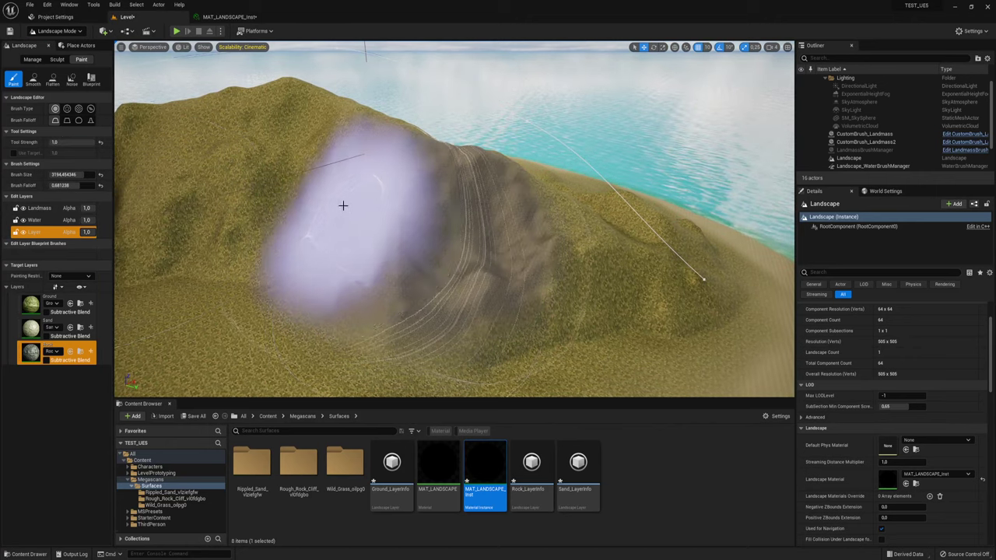
pyautogui.moveTo(343, 206); pyautogui.dragTo(395, 202, button='right')
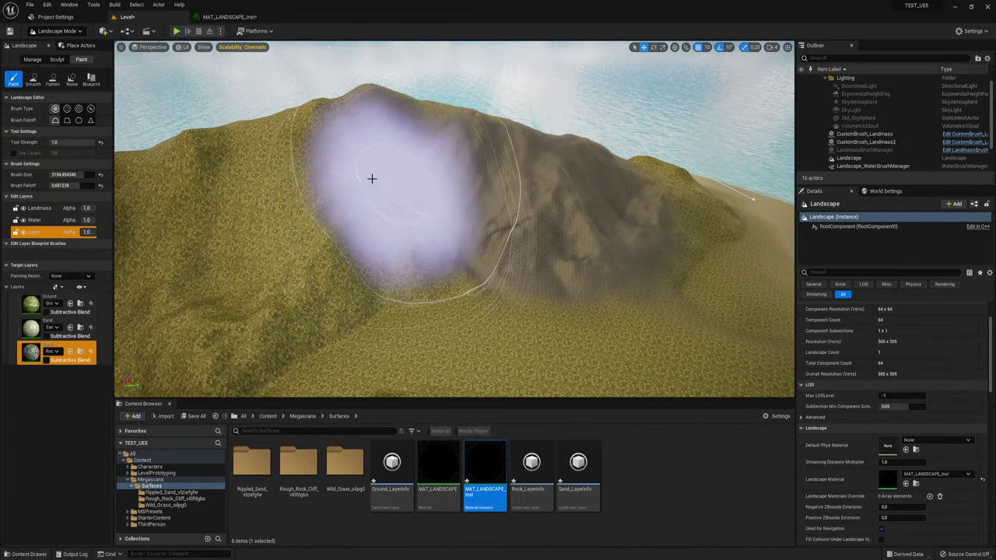
pyautogui.moveTo(270, 217); pyautogui.dragTo(474, 176, button='right')
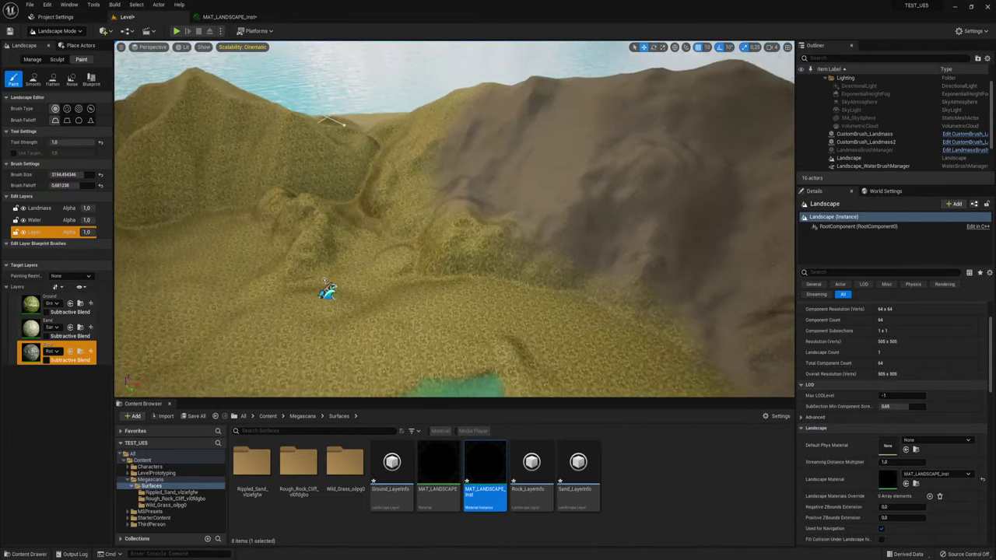
pyautogui.moveTo(542, 221); pyautogui.dragTo(413, 200, button='right')
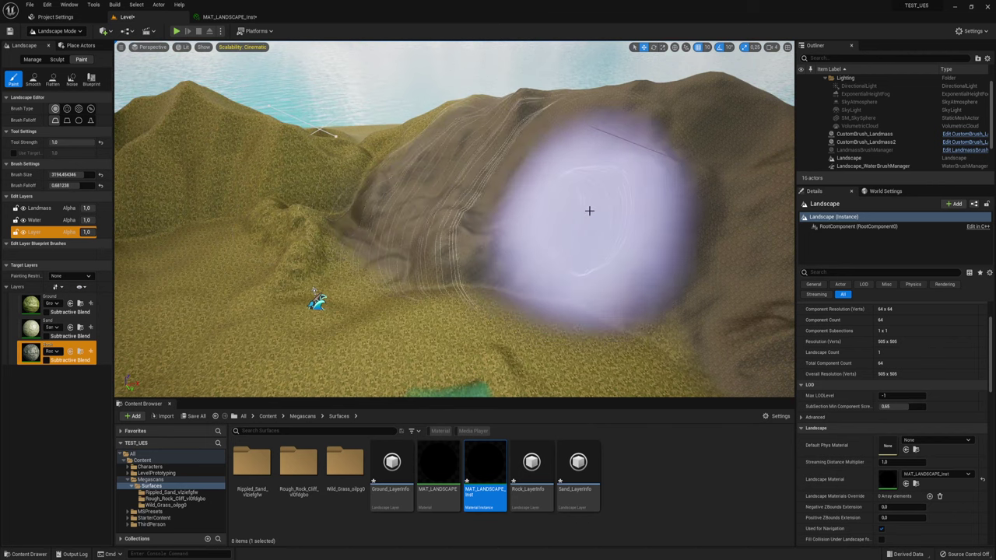
pyautogui.moveTo(589, 211); pyautogui.dragTo(589, 210, button='right')
pyautogui.moveTo(303, 218); pyautogui.dragTo(303, 218, button='right')
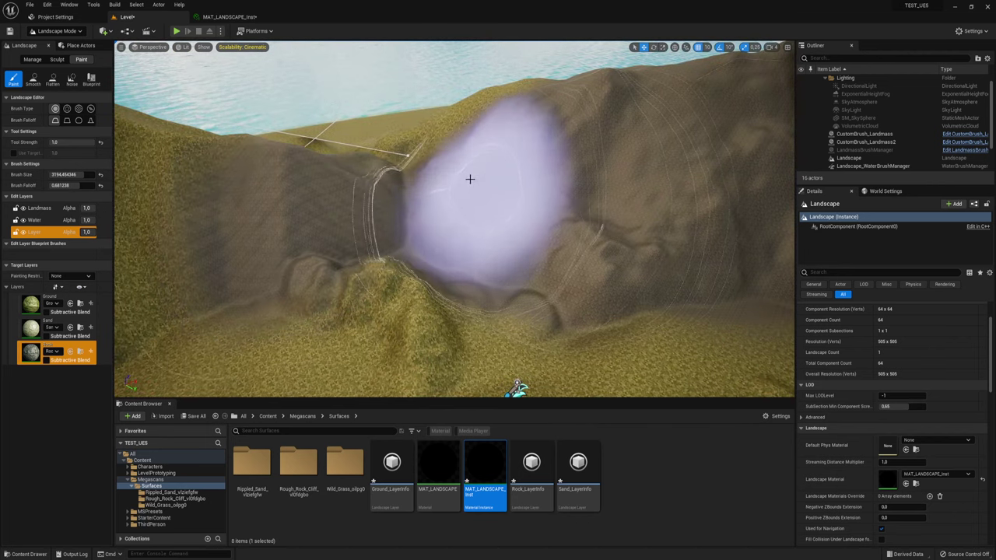
pyautogui.moveTo(463, 160); pyautogui.dragTo(482, 203, button='right')
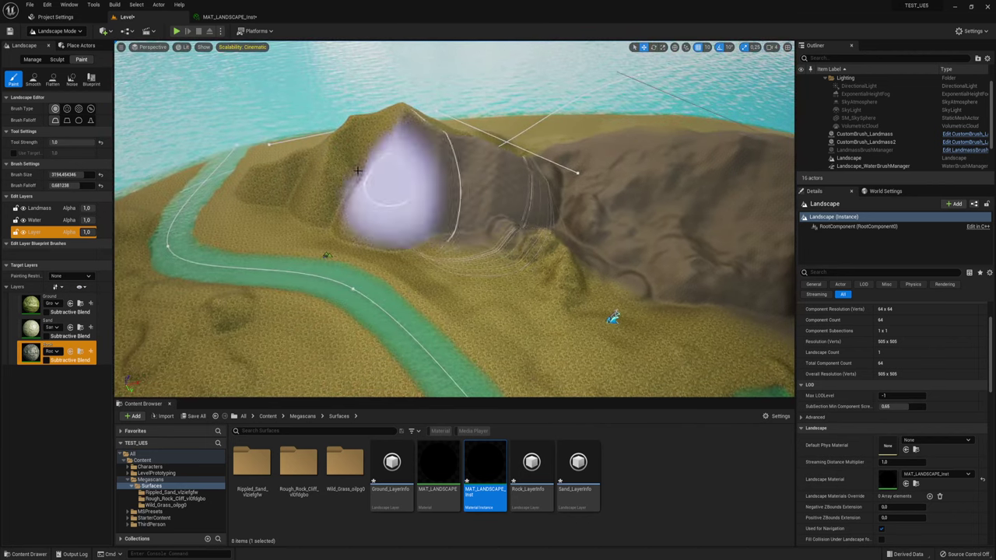
pyautogui.moveTo(287, 159); pyautogui.dragTo(287, 159, button='right')
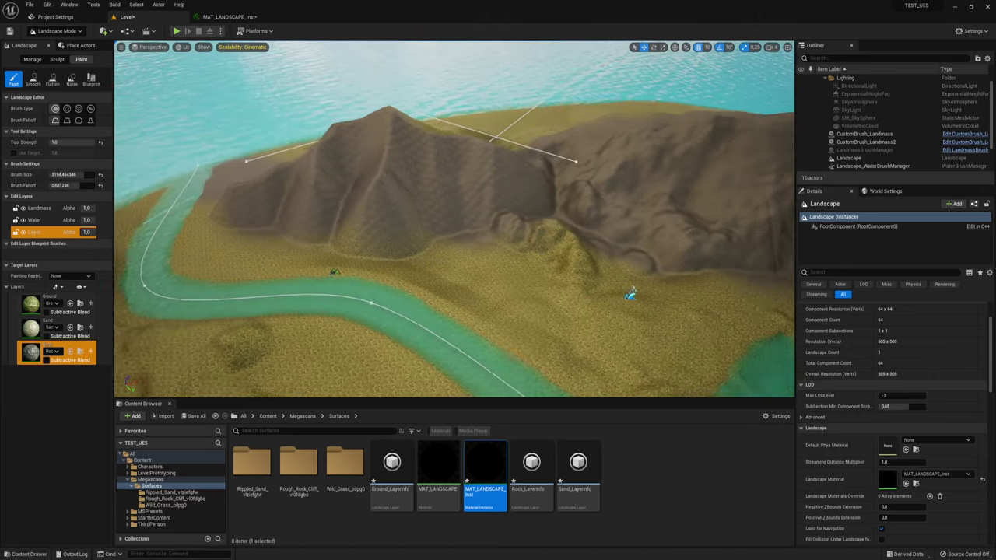
pyautogui.moveTo(371, 200); pyautogui.dragTo(371, 201, button='right')
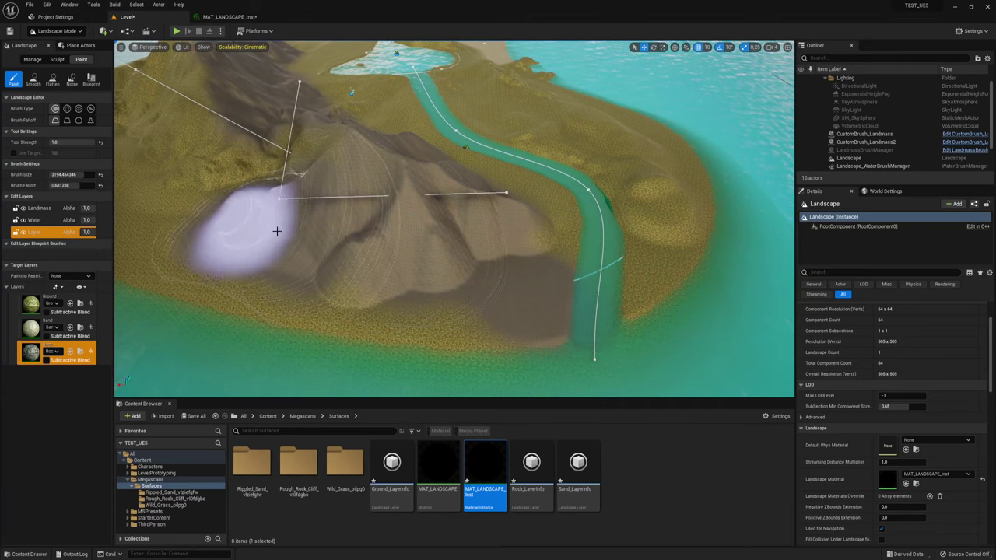
pyautogui.moveTo(380, 254); pyautogui.dragTo(376, 239, button='right')
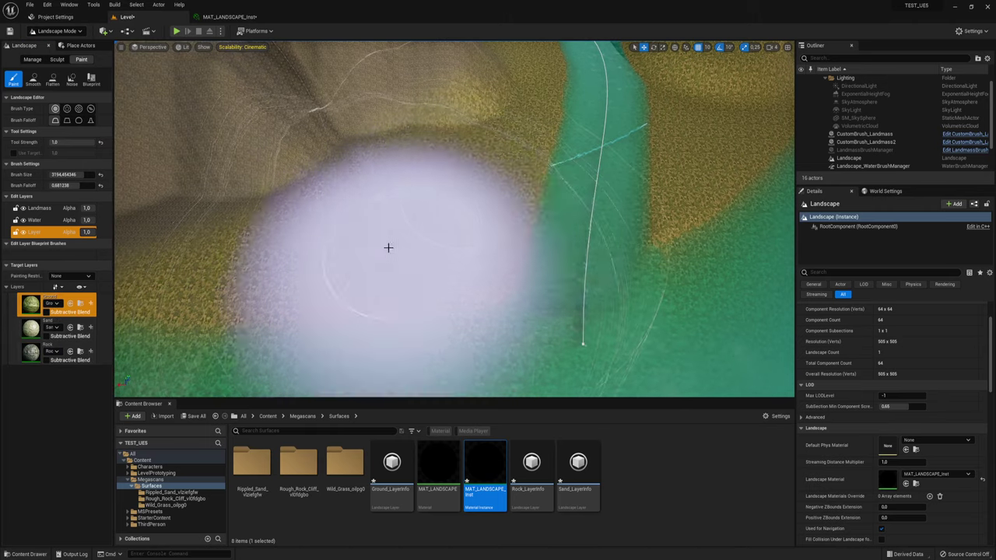
# Paint rock onto the upper mountain slopes above the river and beach.
pyautogui.moveTo(389, 247); pyautogui.dragTo(389, 246, button='right')
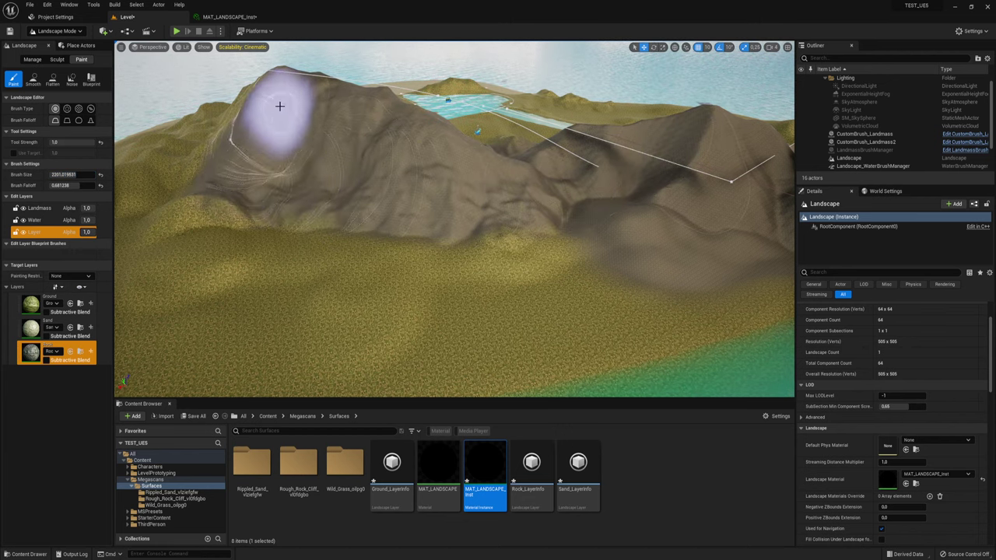
pyautogui.moveTo(279, 106); pyautogui.dragTo(279, 106, button='right')
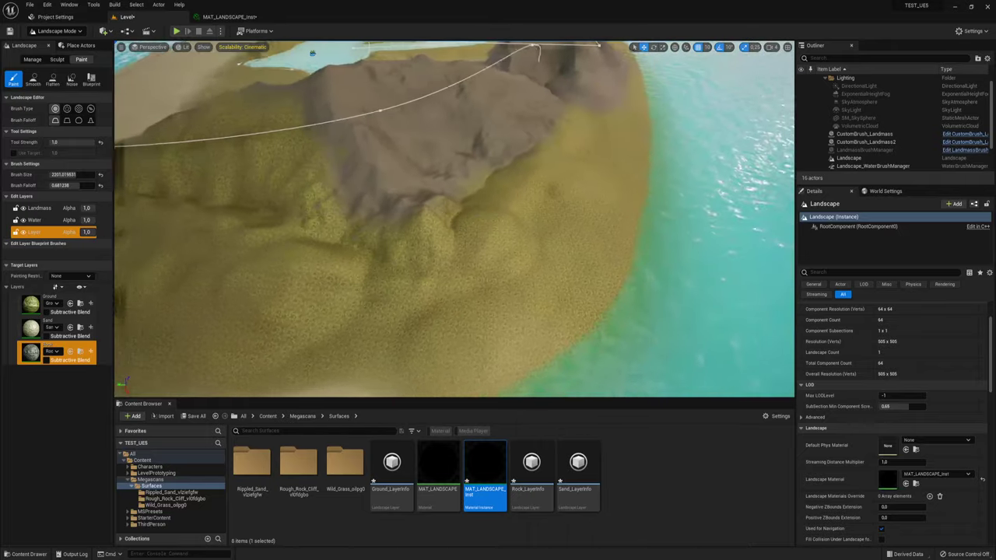
pyautogui.moveTo(455, 168); pyautogui.dragTo(455, 168, button='right')
pyautogui.moveTo(411, 205); pyautogui.dragTo(193, 150)
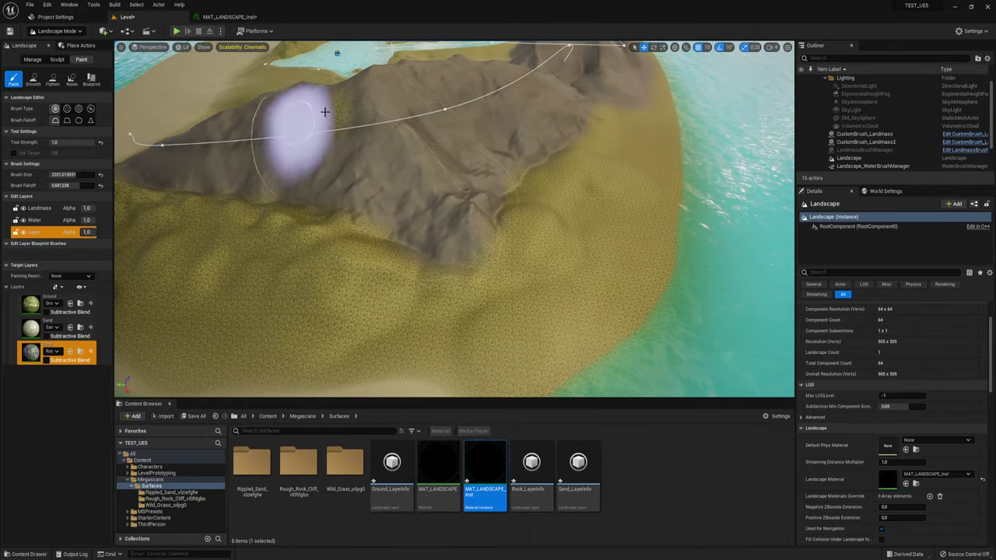
pyautogui.moveTo(369, 129); pyautogui.dragTo(311, 132, button='right')
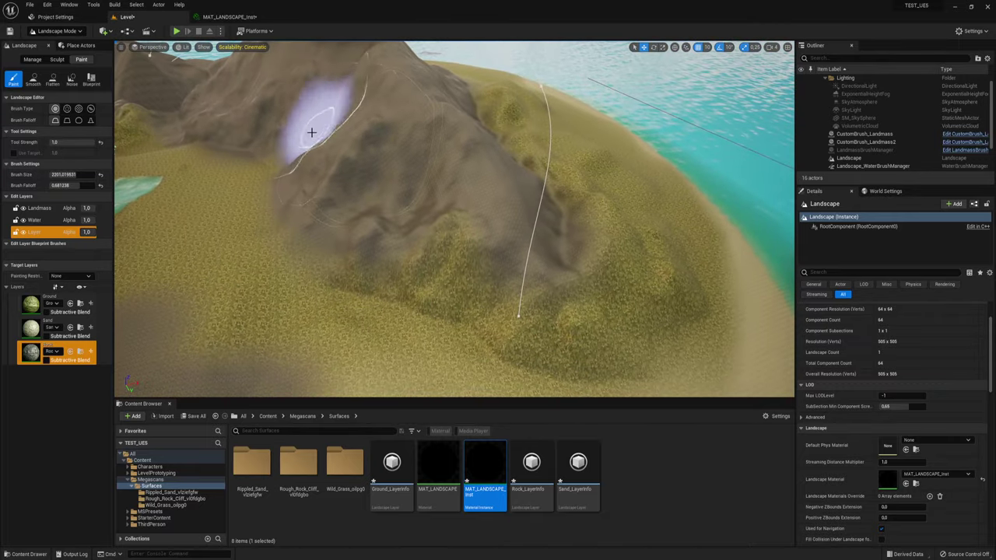
pyautogui.moveTo(311, 132); pyautogui.dragTo(559, 279)
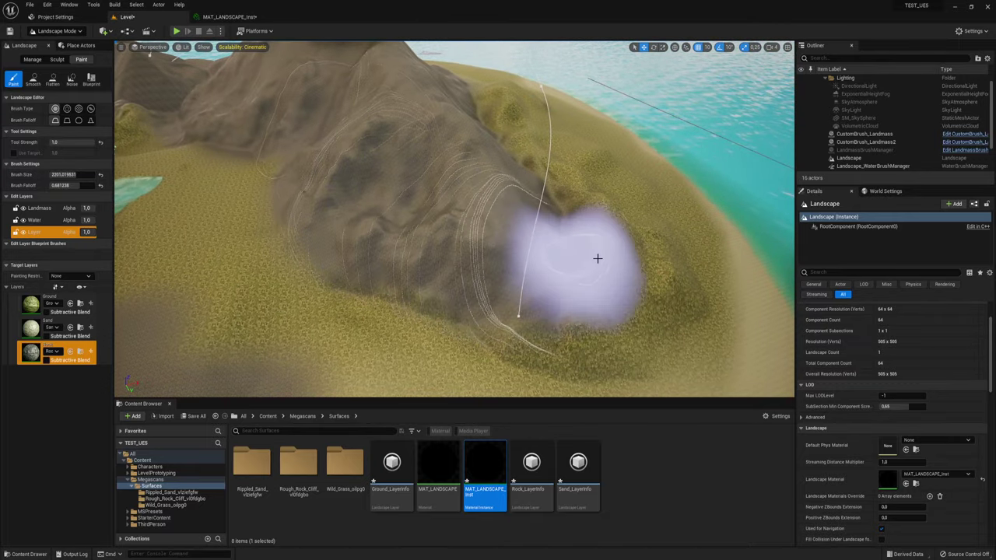
pyautogui.moveTo(558, 280); pyautogui.dragTo(600, 266, button='right')
pyautogui.moveTo(483, 272); pyautogui.dragTo(483, 271, button='right')
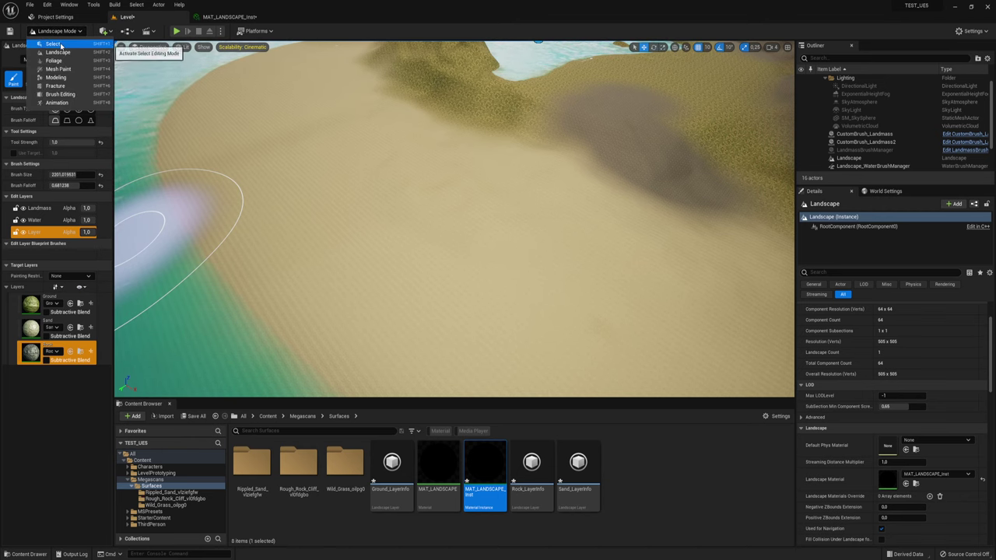
# Switch to Select mode and run a short play test on the sand.
pyautogui.click(61, 46)
pyautogui.moveTo(455, 210); pyautogui.dragTo(447, 233, button='right')
pyautogui.click(168, 31)
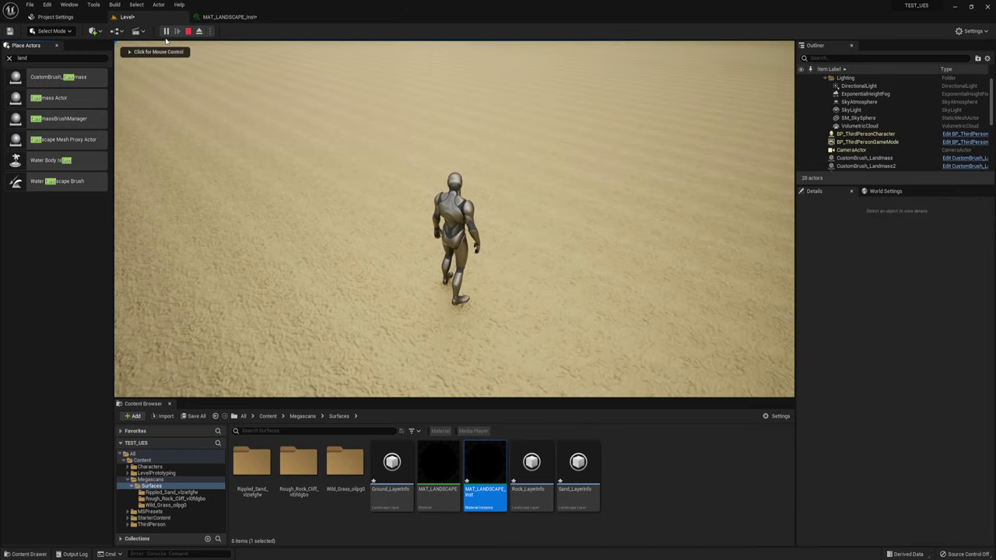
pyautogui.click(187, 32)
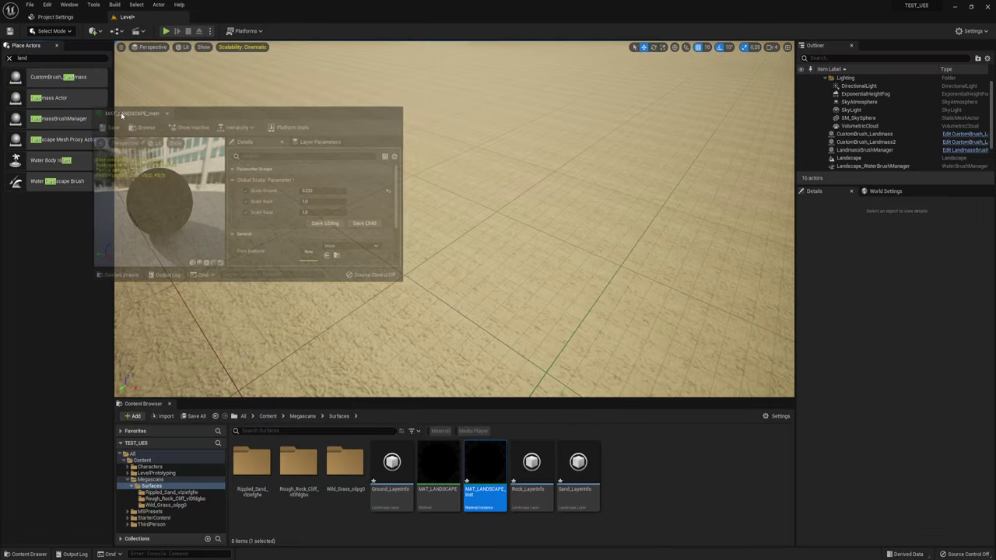
# Float and enlarge the MAT_LANDSCAPE_Inst editor, then lower Scale Sand to 0.224 and inspect the beach.
pyautogui.moveTo(222, 16)
pyautogui.mouseDown()
pyautogui.moveTo(226, 111)
pyautogui.moveTo(209, 100)
pyautogui.mouseUp()
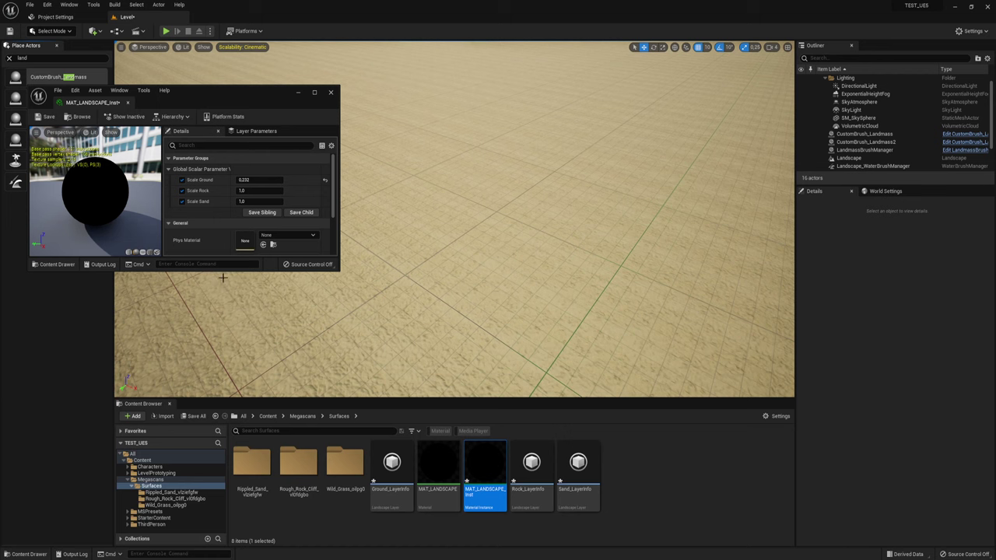
pyautogui.moveTo(206, 420); pyautogui.dragTo(201, 454)
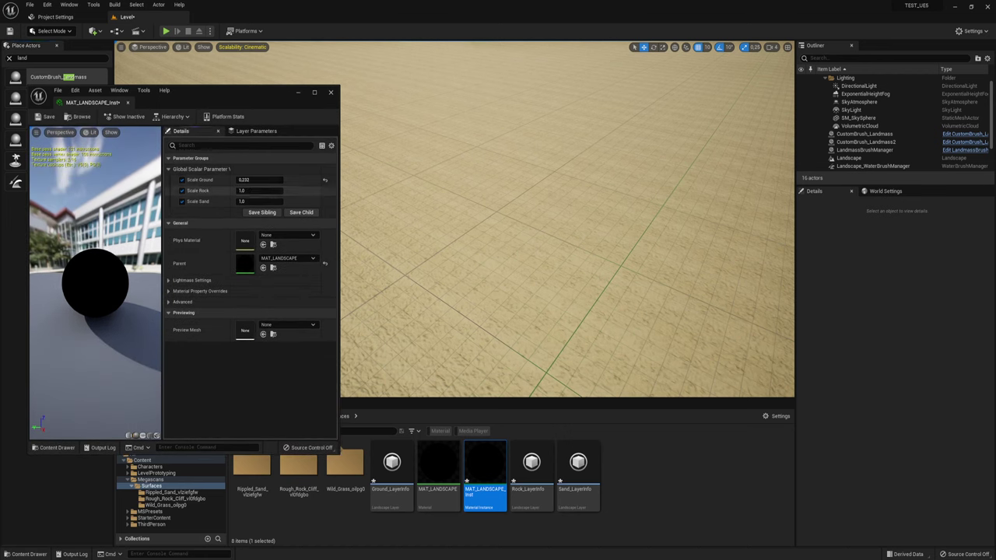
pyautogui.moveTo(265, 191); pyautogui.dragTo(251, 191)
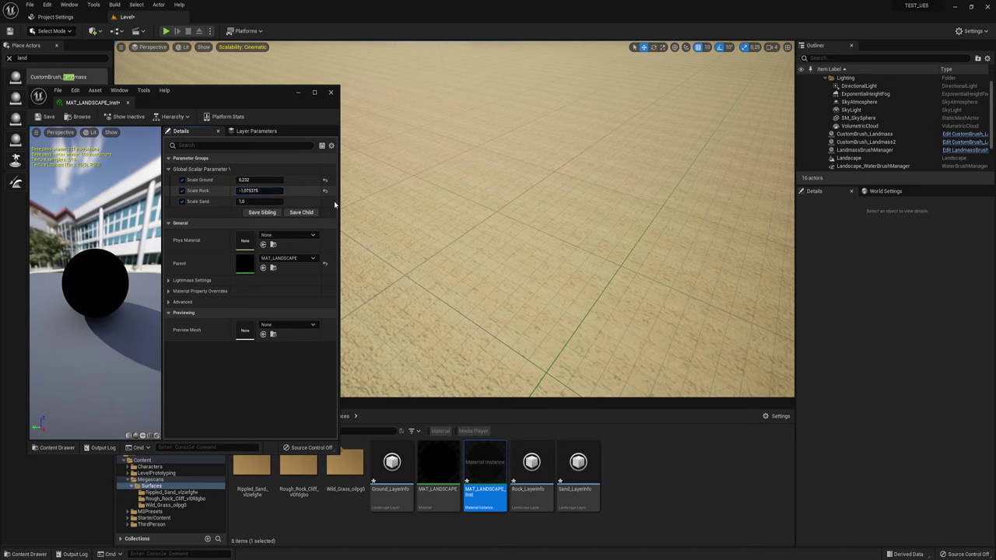
pyautogui.moveTo(250, 191); pyautogui.dragTo(233, 191)
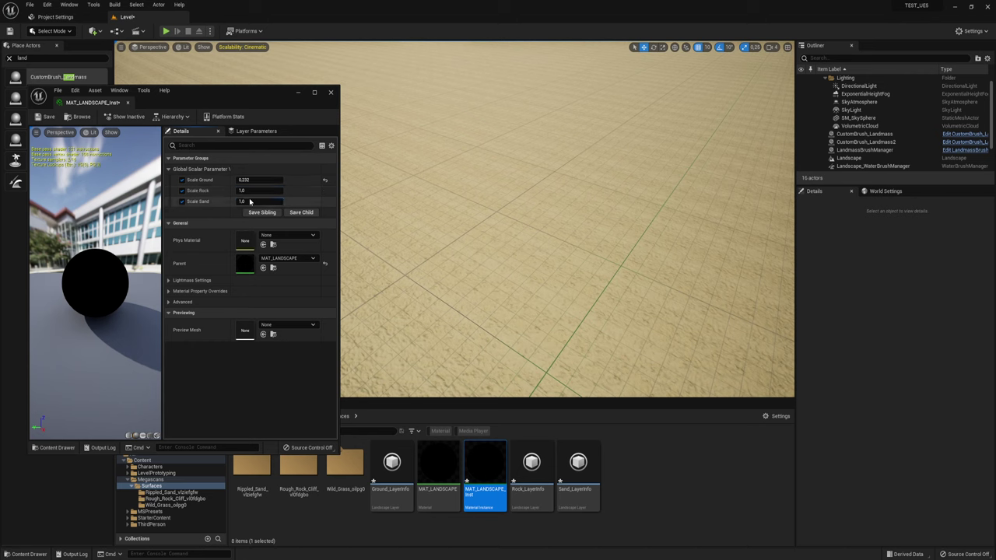
pyautogui.moveTo(257, 201); pyautogui.dragTo(243, 201)
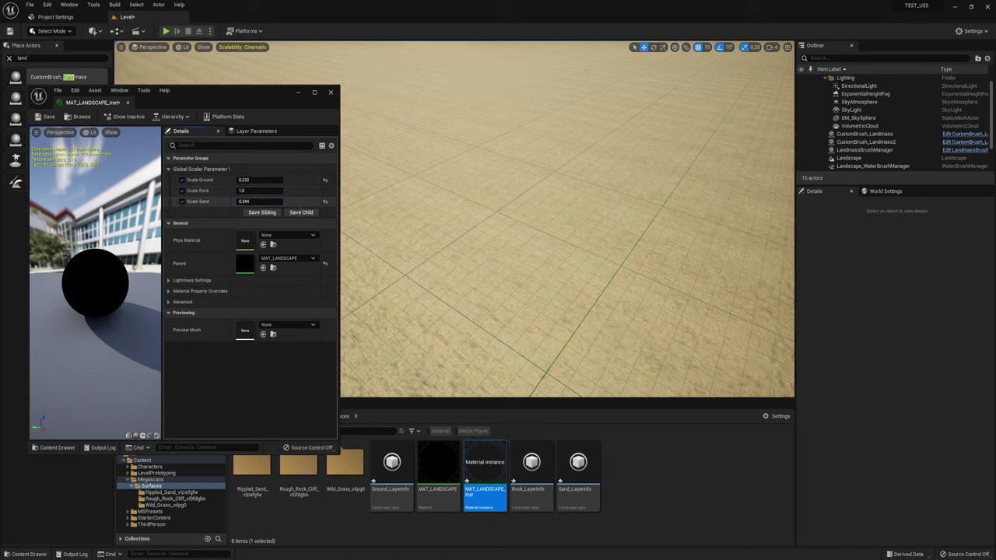
pyautogui.moveTo(436, 234)
pyautogui.mouseDown(button='right')
pyautogui.moveTo(451, 256)
pyautogui.moveTo(502, 136)
pyautogui.mouseUp(button='right')
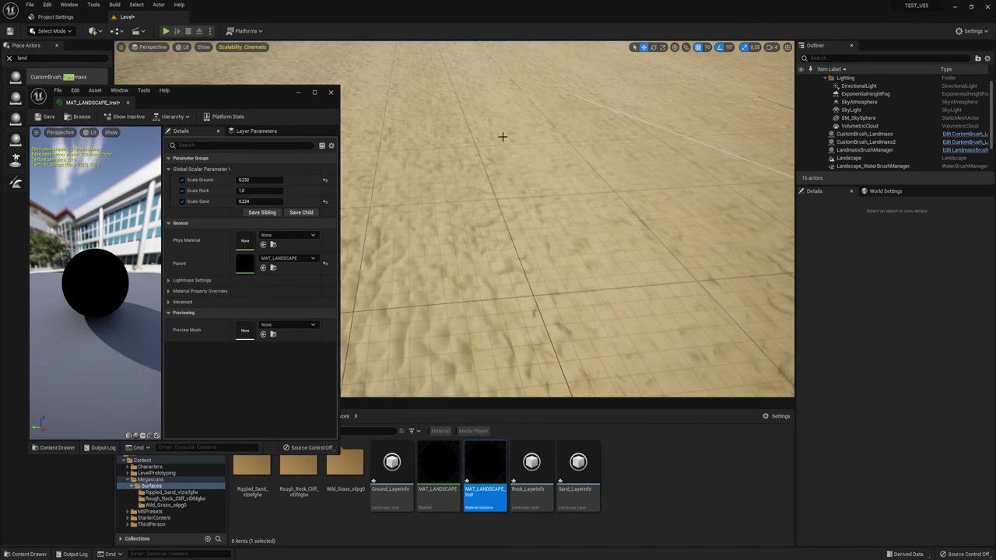
pyautogui.click(166, 31)
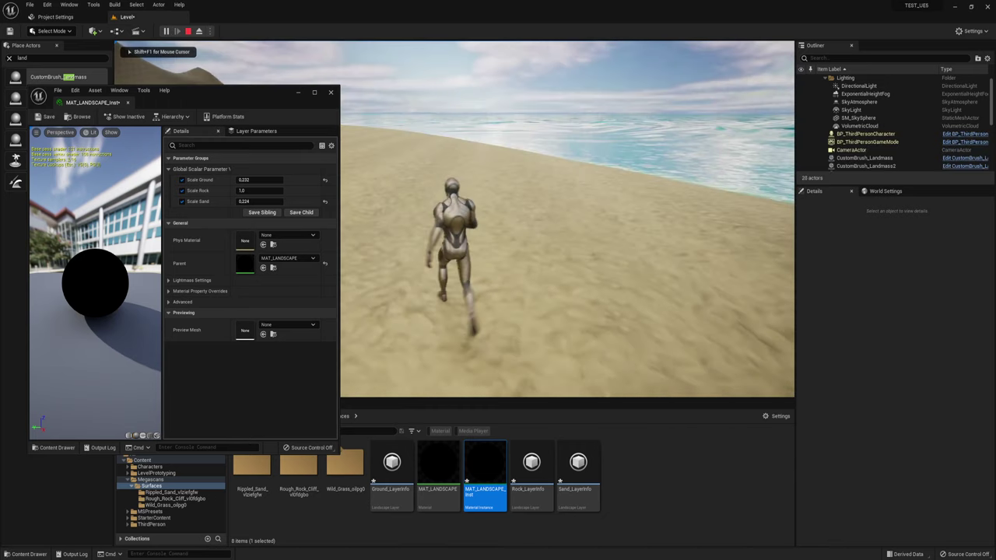
pyautogui.press('a')
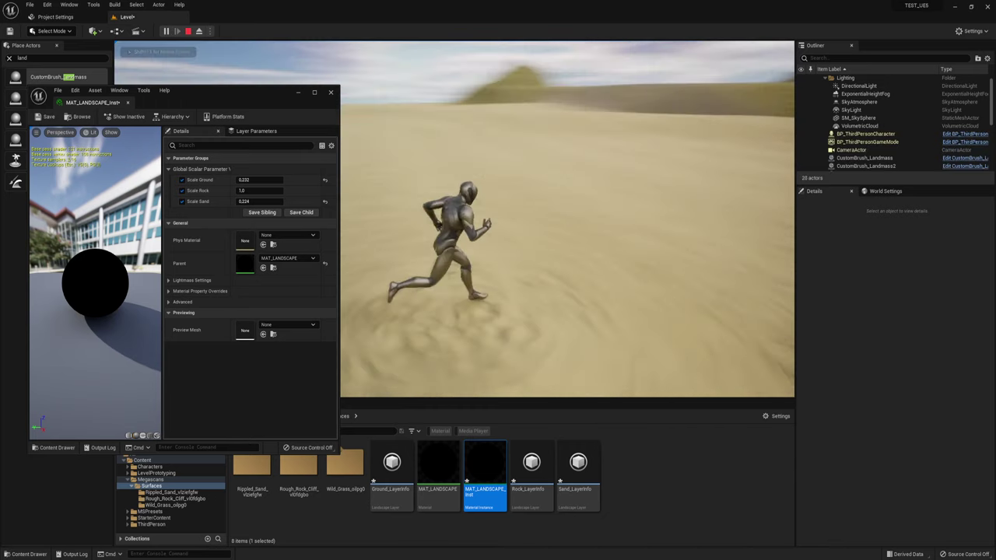
pyautogui.press('w')
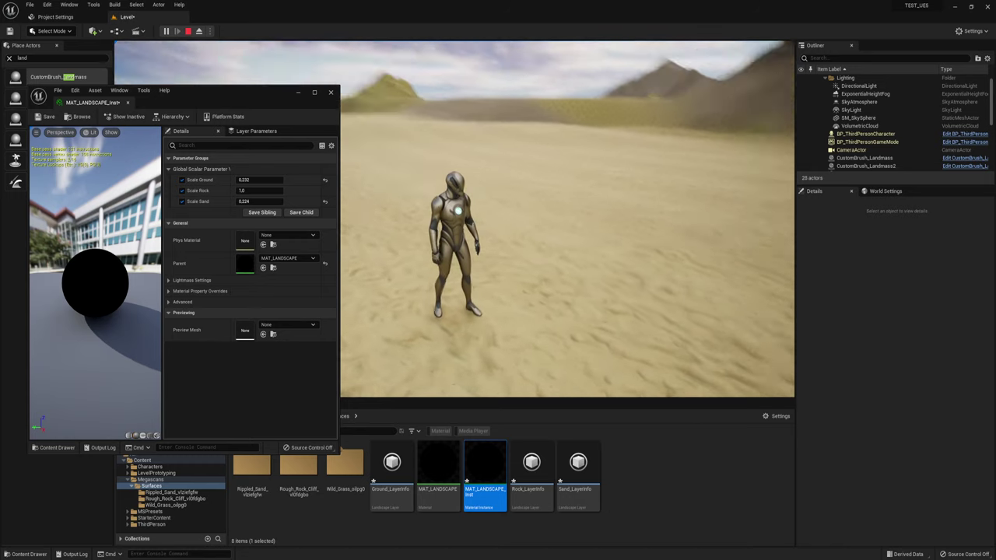
pyautogui.press('Escape')
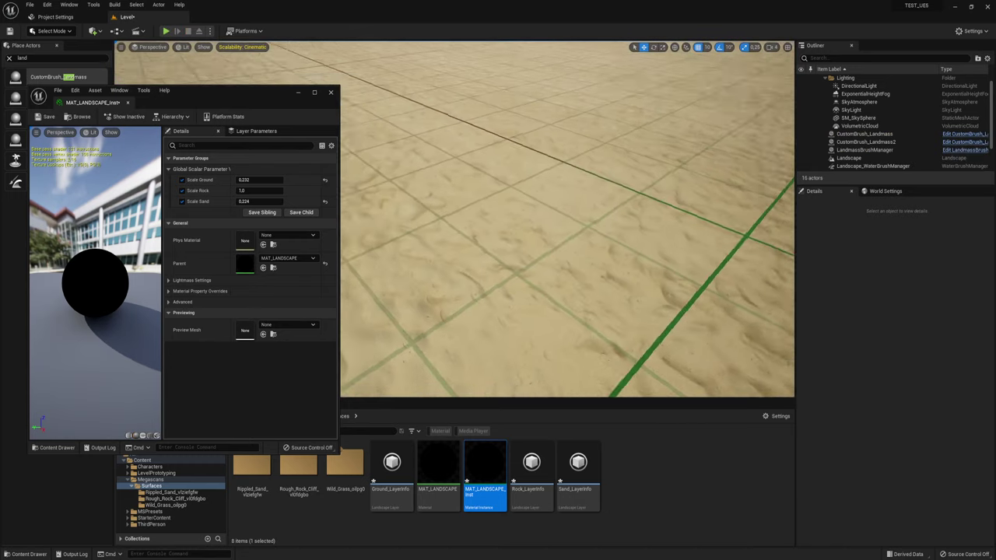
pyautogui.moveTo(566, 233)
pyautogui.mouseDown(button='right')
pyautogui.moveTo(537, 234)
pyautogui.moveTo(566, 265)
pyautogui.moveTo(575, 241)
pyautogui.mouseUp(button='right')
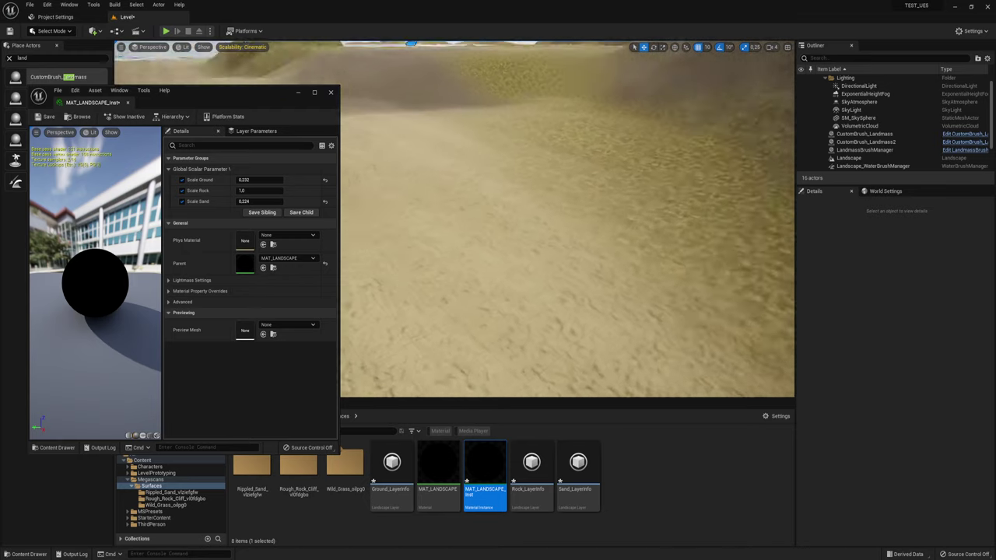
pyautogui.moveTo(566, 233); pyautogui.dragTo(576, 241, button='right')
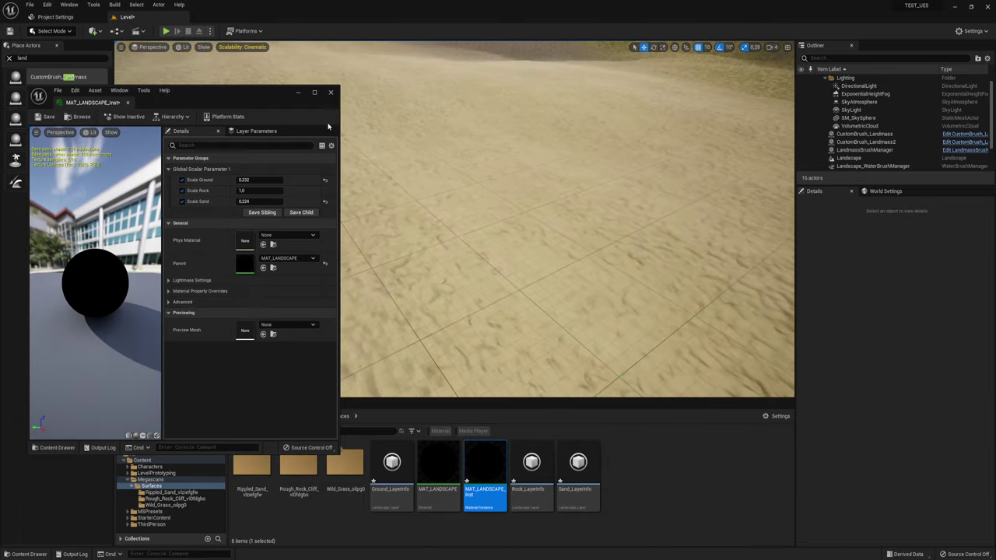
# Inspect the MAT_LANDSCAPE graph's output node without adding nodes, then dock MAT_LANDSCAPE_Inst as a main tab.
pyautogui.doubleClick(438, 471)
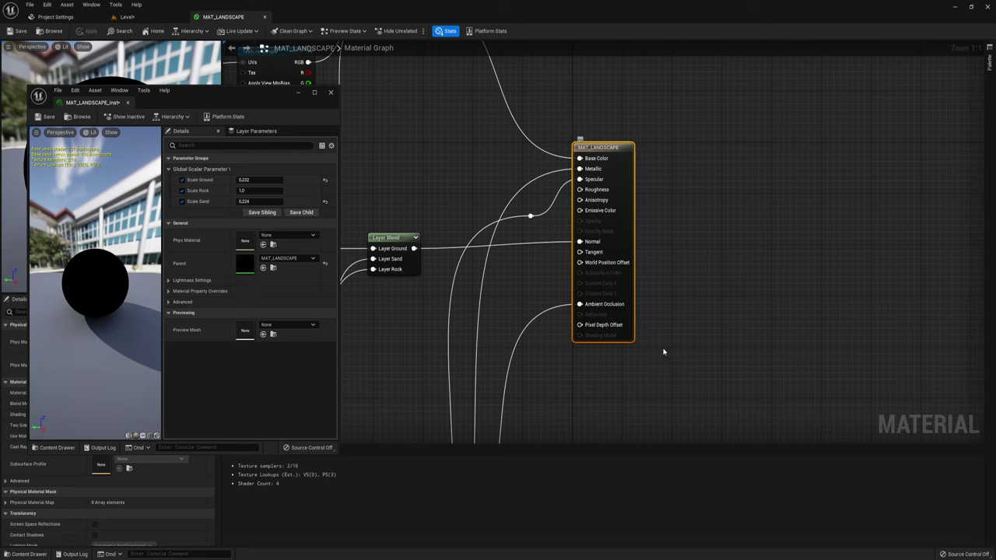
pyautogui.moveTo(661, 322); pyautogui.dragTo(644, 285, button='right')
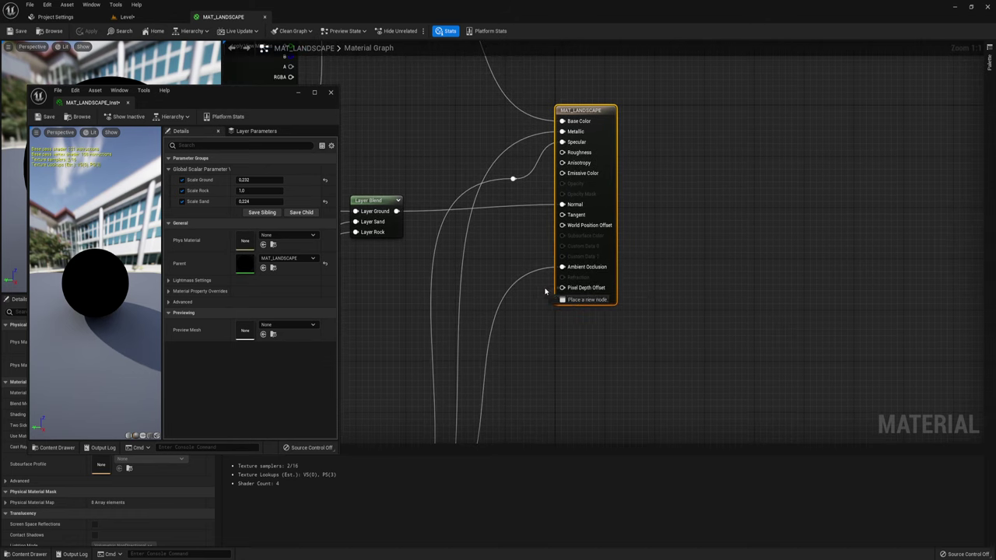
pyautogui.moveTo(537, 293); pyautogui.dragTo(537, 294)
pyautogui.click(543, 235)
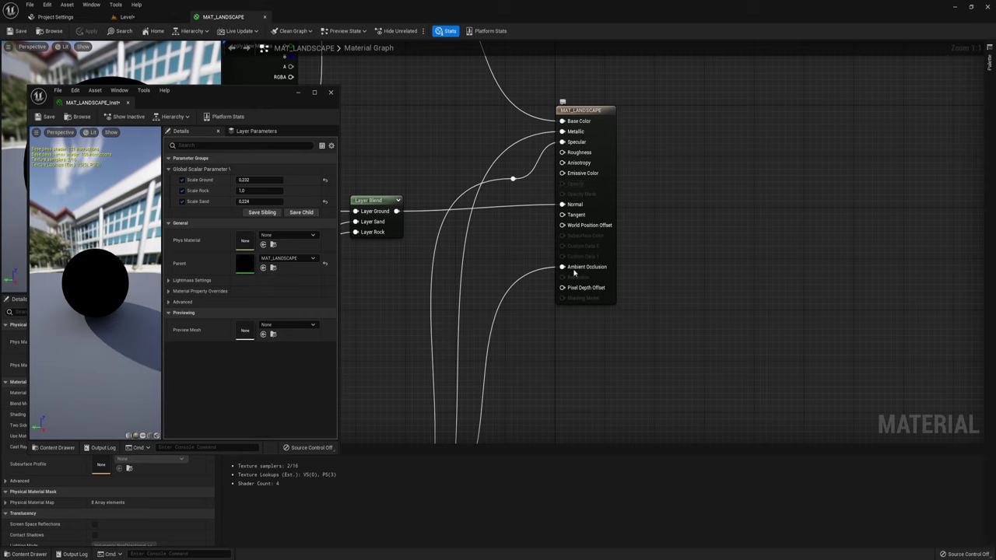
pyautogui.moveTo(573, 276)
pyautogui.mouseDown()
pyautogui.moveTo(540, 294)
pyautogui.moveTo(655, 258)
pyautogui.mouseUp()
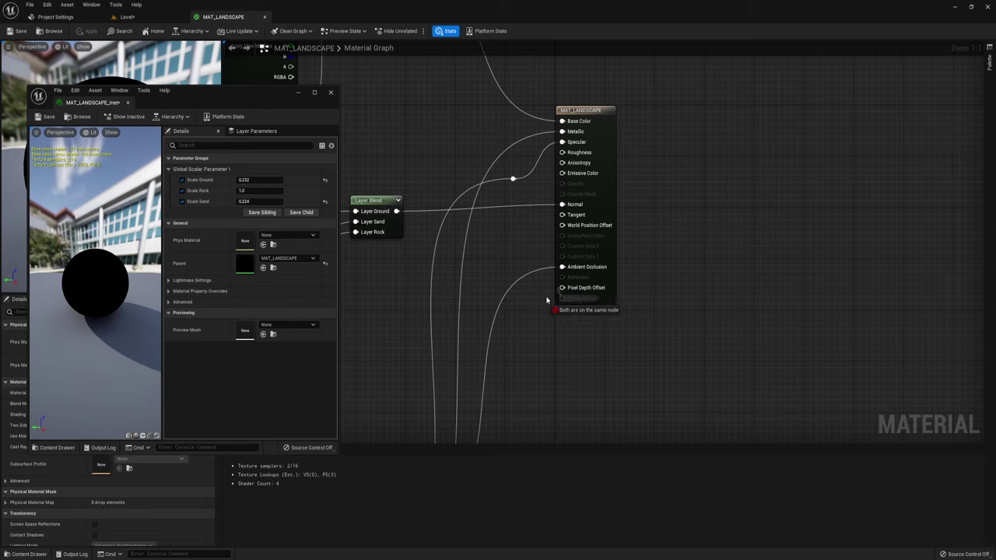
pyautogui.moveTo(563, 299); pyautogui.dragTo(518, 327)
pyautogui.click(637, 279)
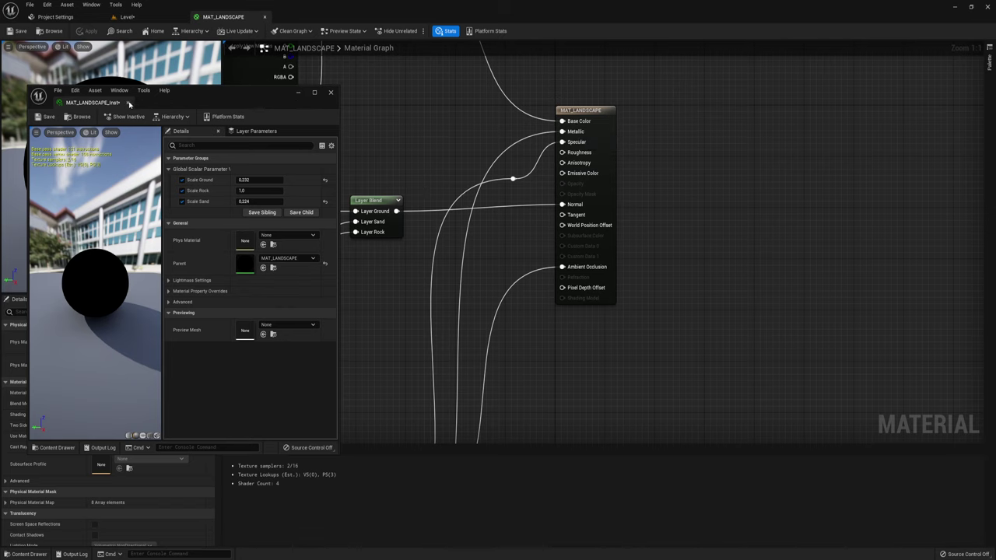
pyautogui.moveTo(130, 103); pyautogui.dragTo(291, 27)
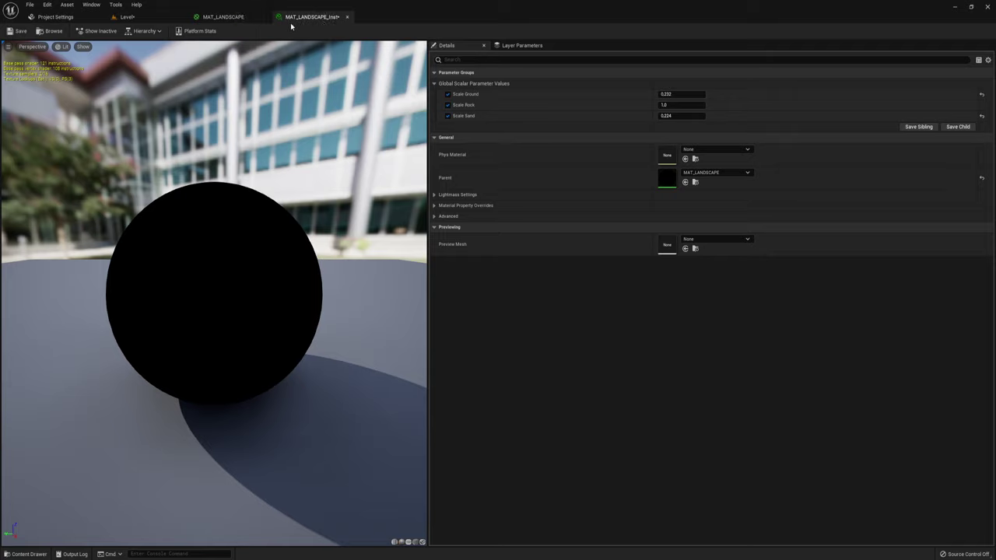
# Close MAT_LANDSCAPE, float the instance editor and lower Scale Rock to 0.192 for larger rocks.
pyautogui.click(252, 16)
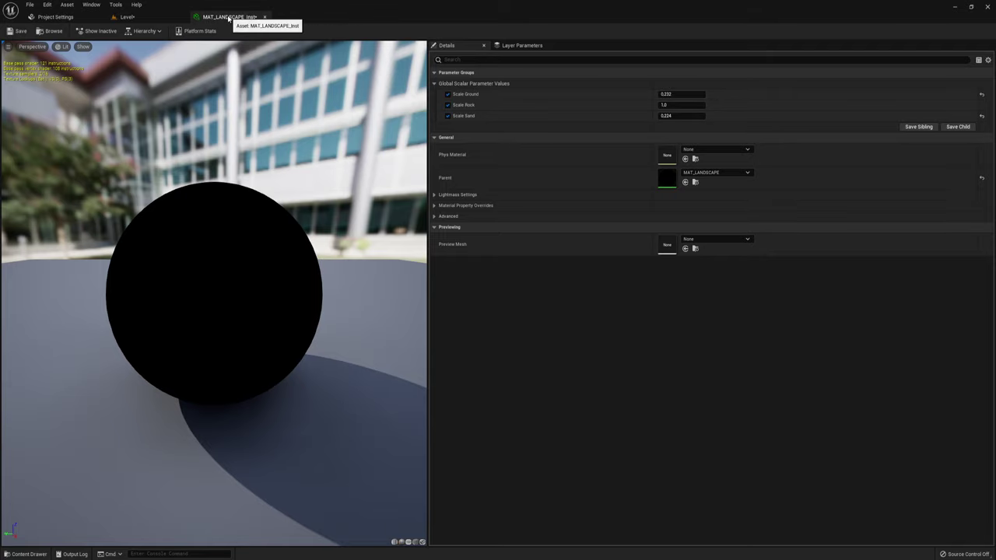
pyautogui.moveTo(229, 19); pyautogui.dragTo(148, 132)
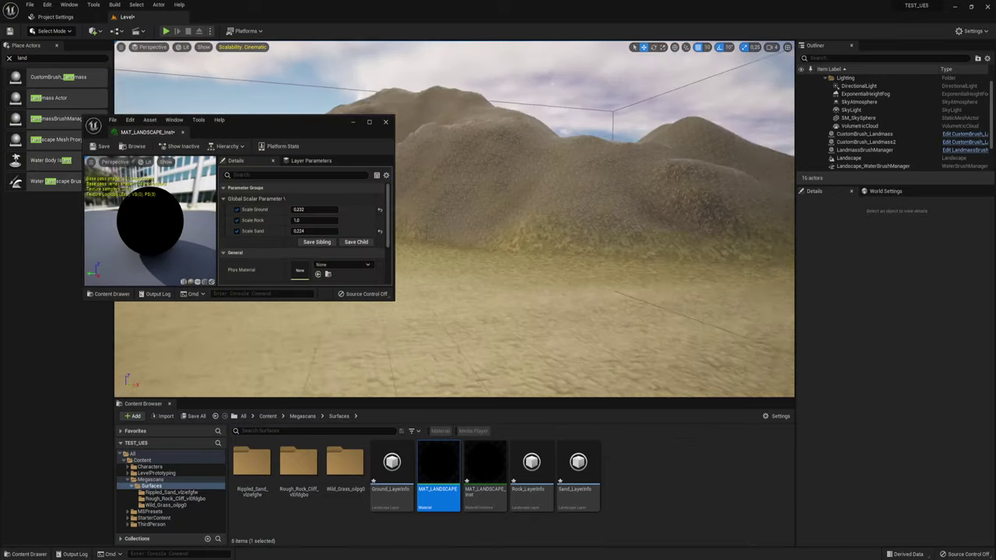
pyautogui.moveTo(455, 234); pyautogui.dragTo(467, 249, button='right')
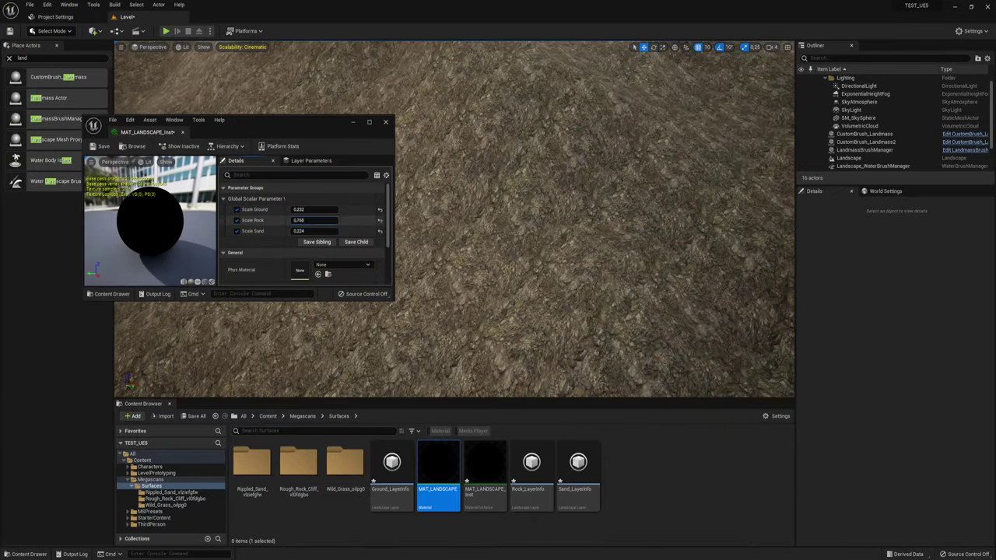
pyautogui.moveTo(311, 220); pyautogui.dragTo(310, 220)
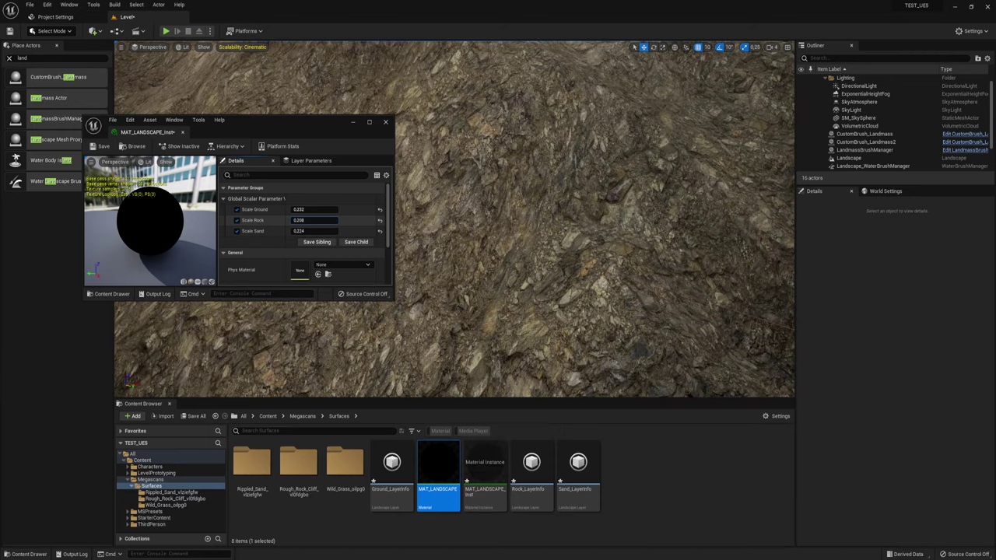
pyautogui.moveTo(467, 234); pyautogui.dragTo(467, 234, button='right')
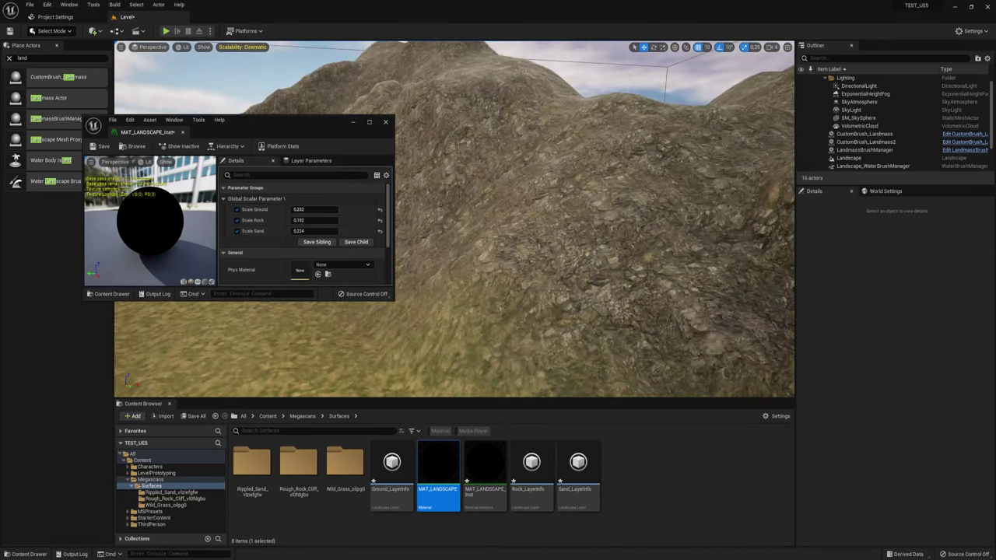
# Play-test the level, running the character up the rocky hillside, then stop.
pyautogui.click(165, 31)
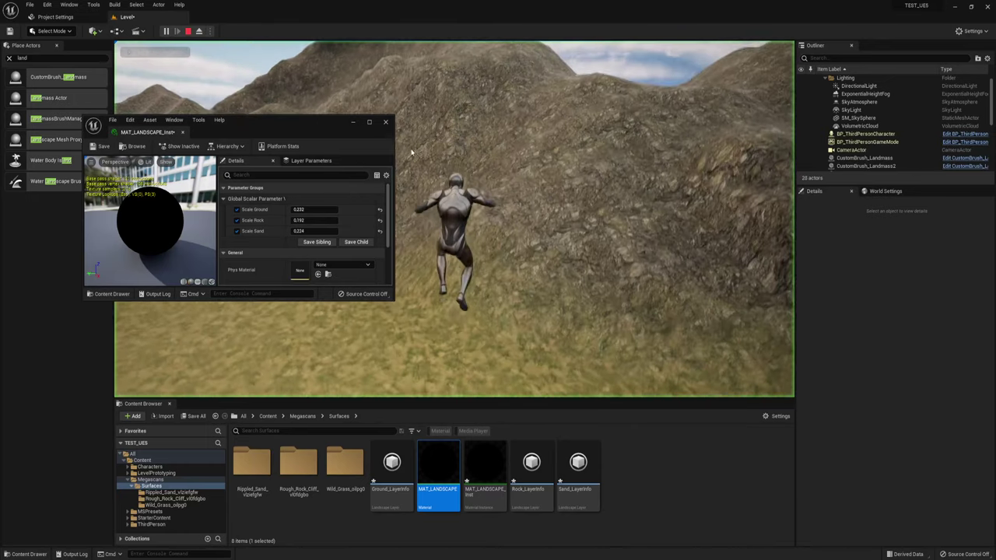
pyautogui.press('w')
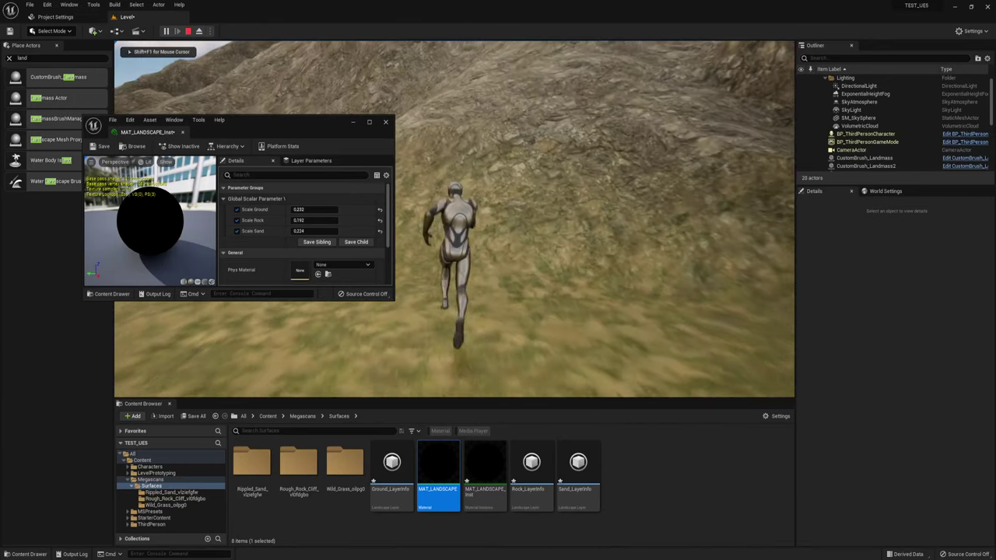
pyautogui.press('w')
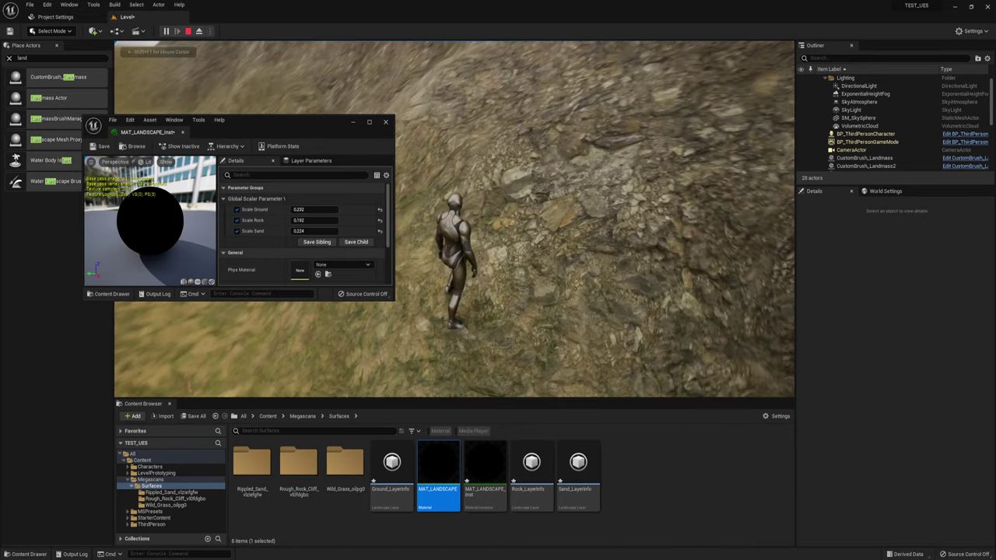
pyautogui.press('w')
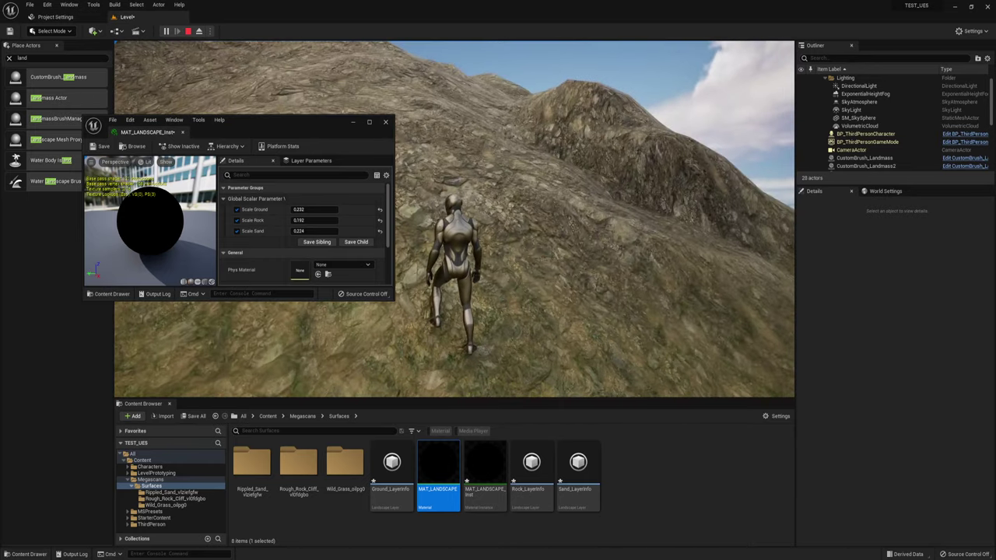
pyautogui.press('w')
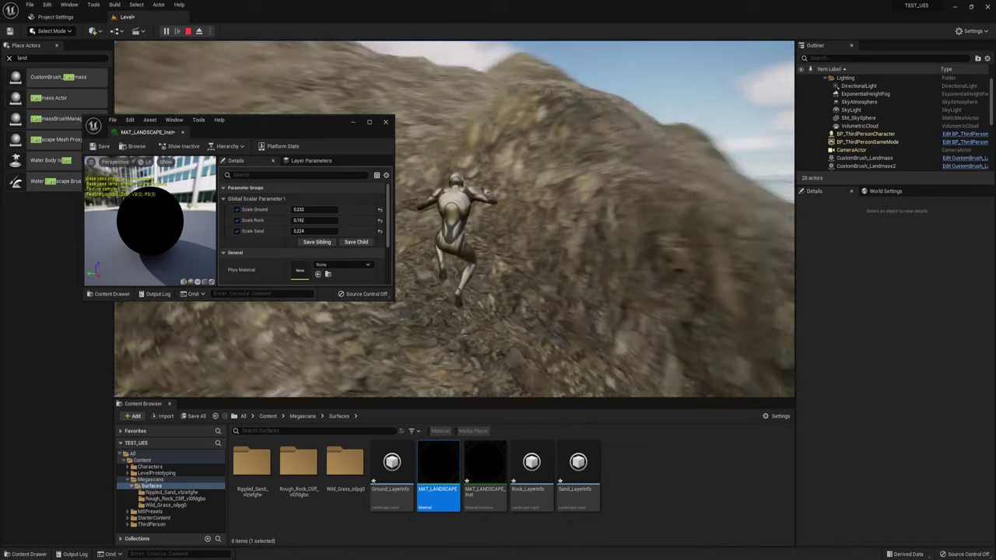
pyautogui.press('w')
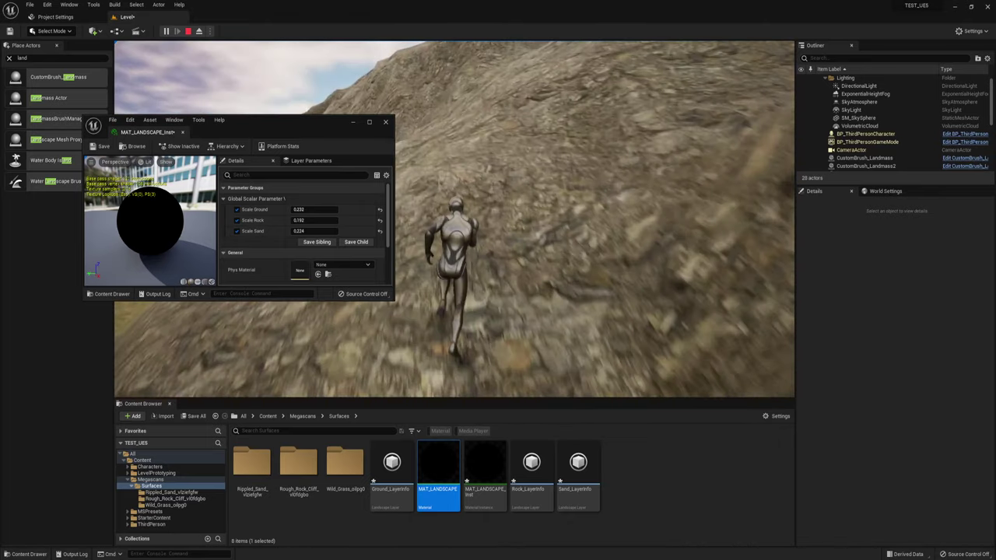
pyautogui.press('Escape')
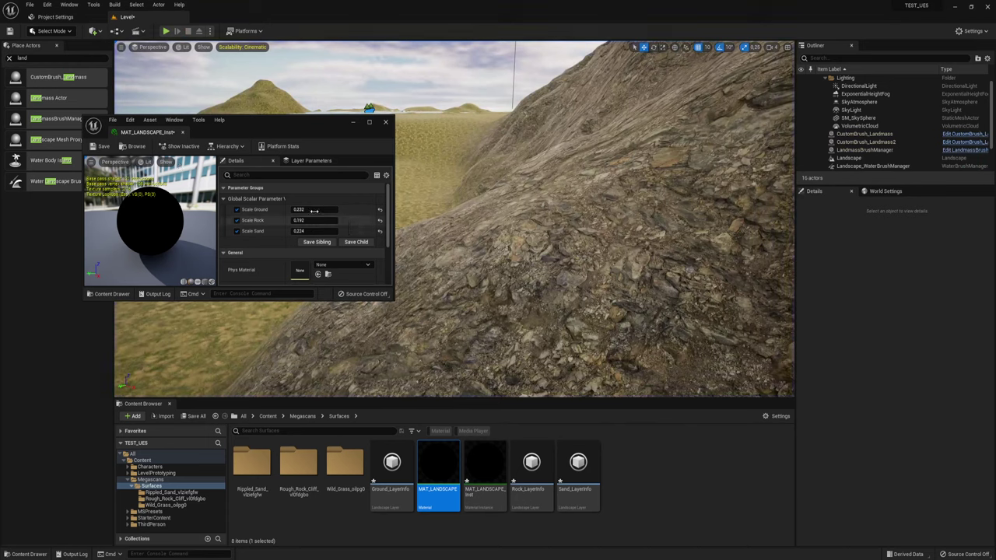
# Set Scale Ground to 0.232, close the instance editor and run a brief second play test.
pyautogui.moveTo(298, 208); pyautogui.dragTo(300, 209)
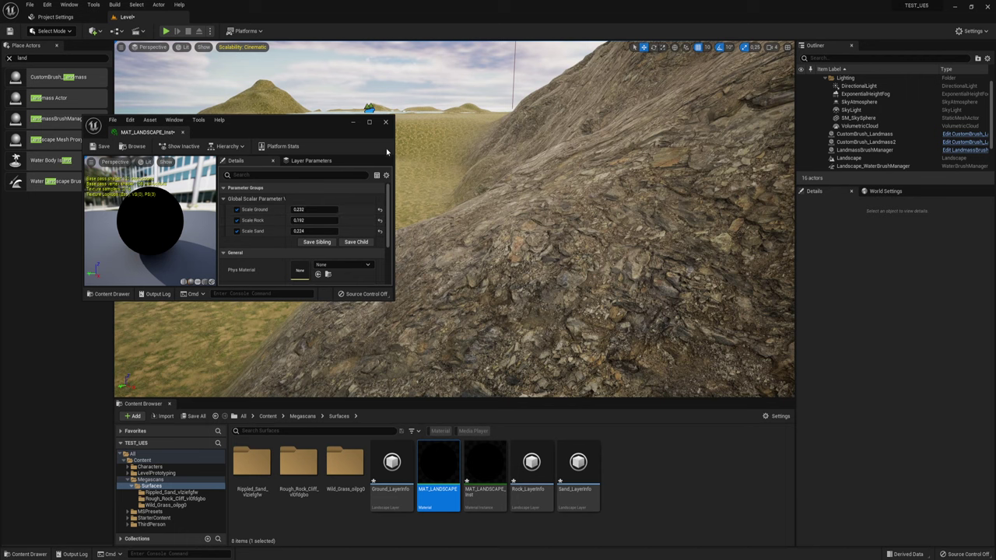
pyautogui.click(384, 123)
pyautogui.moveTo(478, 199); pyautogui.dragTo(478, 198, button='right')
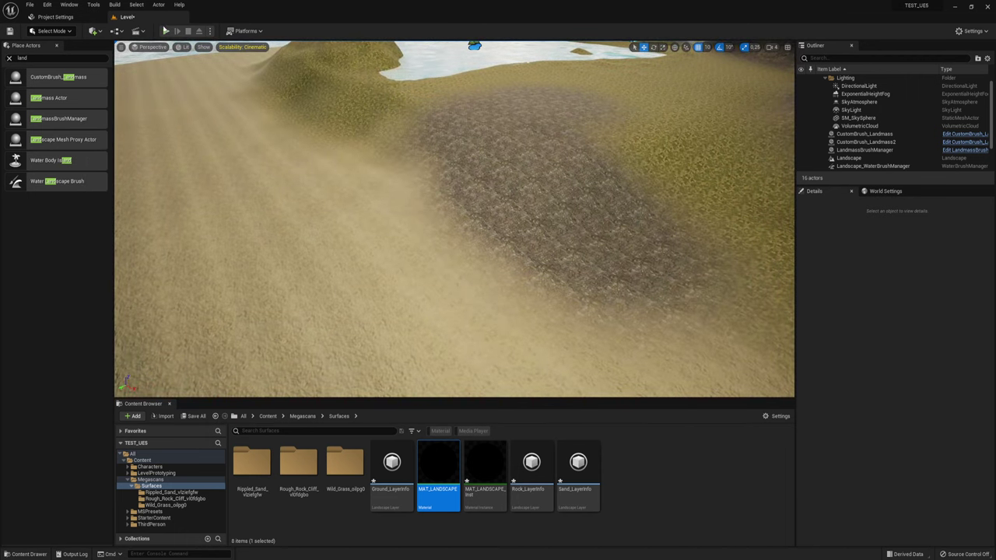
pyautogui.click(165, 32)
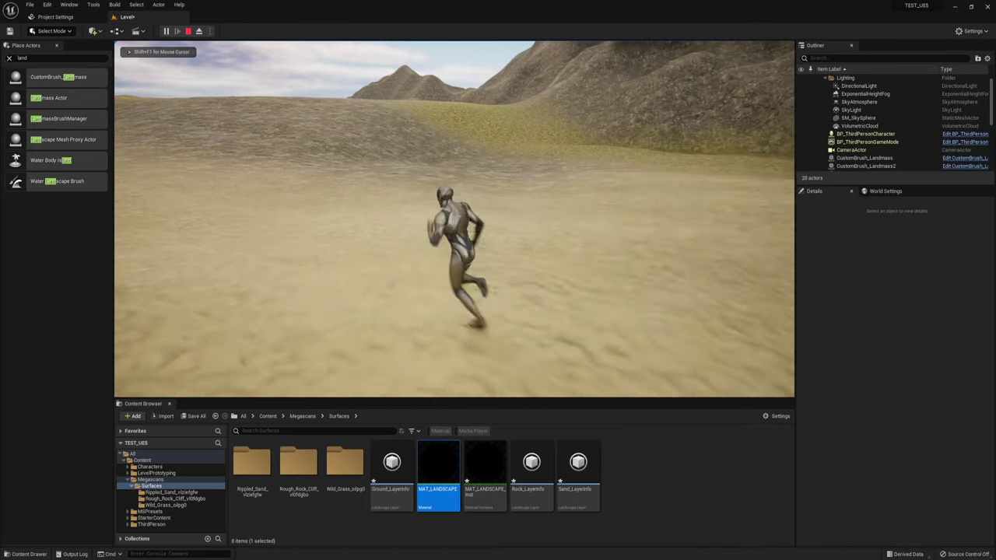
pyautogui.press('Escape')
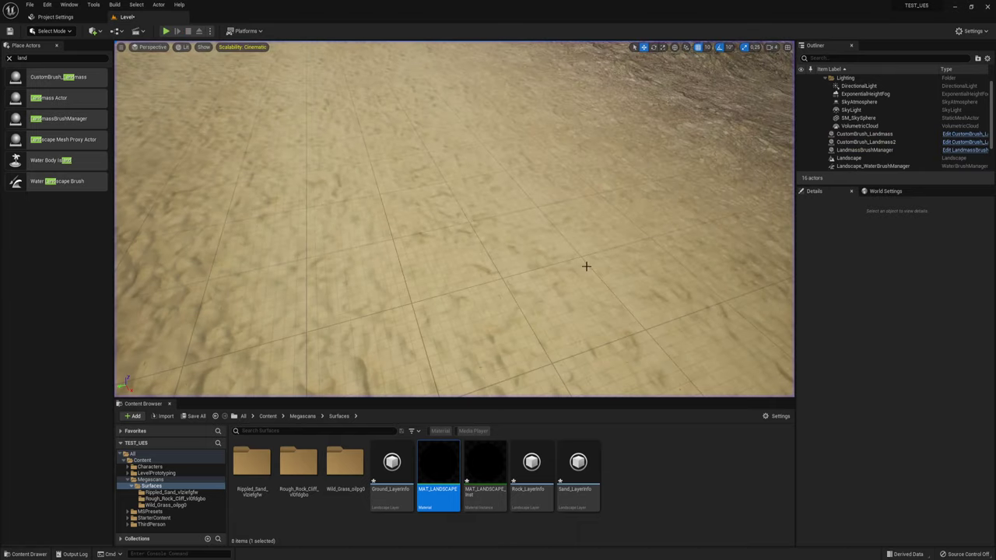
# Open Quixel Bridge through Add Quixel Content and show its Surfaces categories.
pyautogui.rightClick(674, 454)
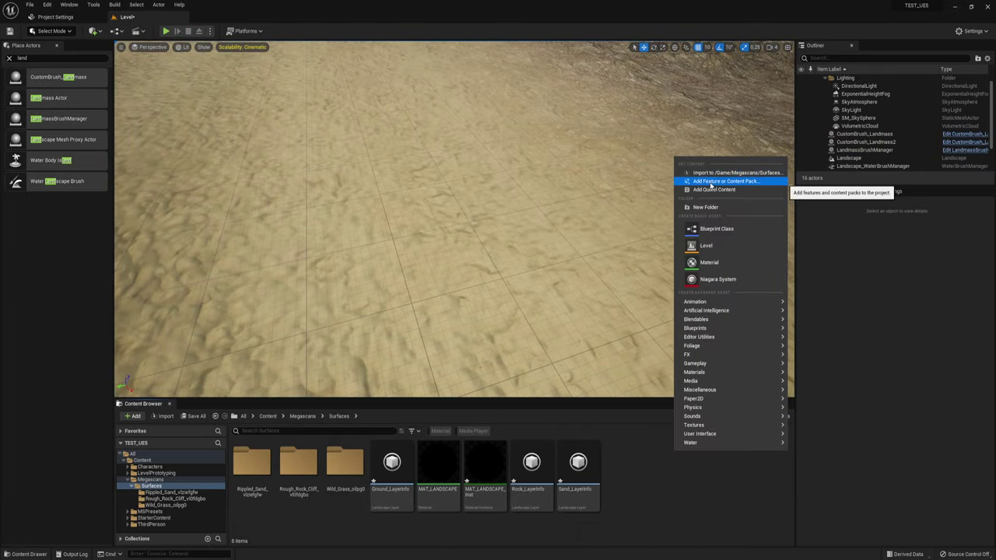
pyautogui.click(709, 190)
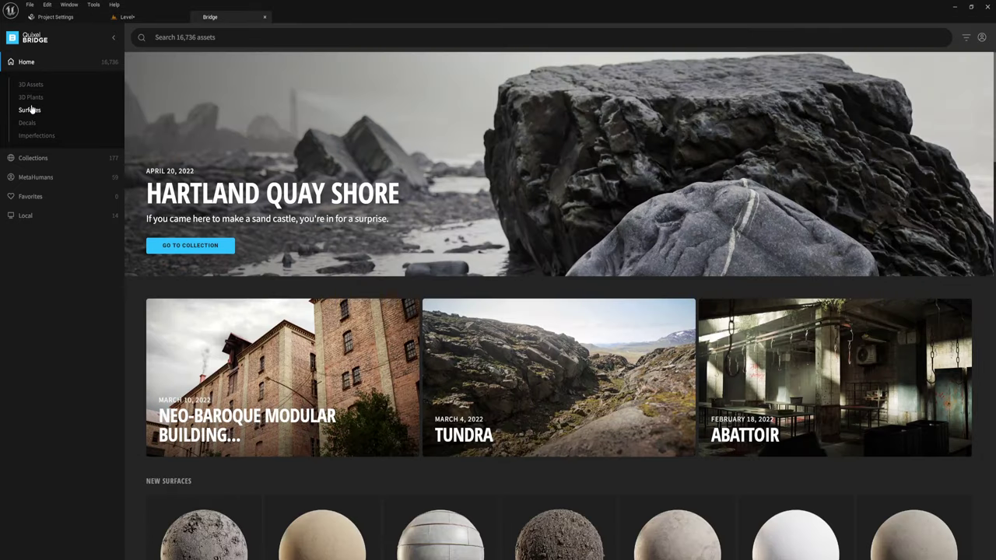
pyautogui.click(31, 110)
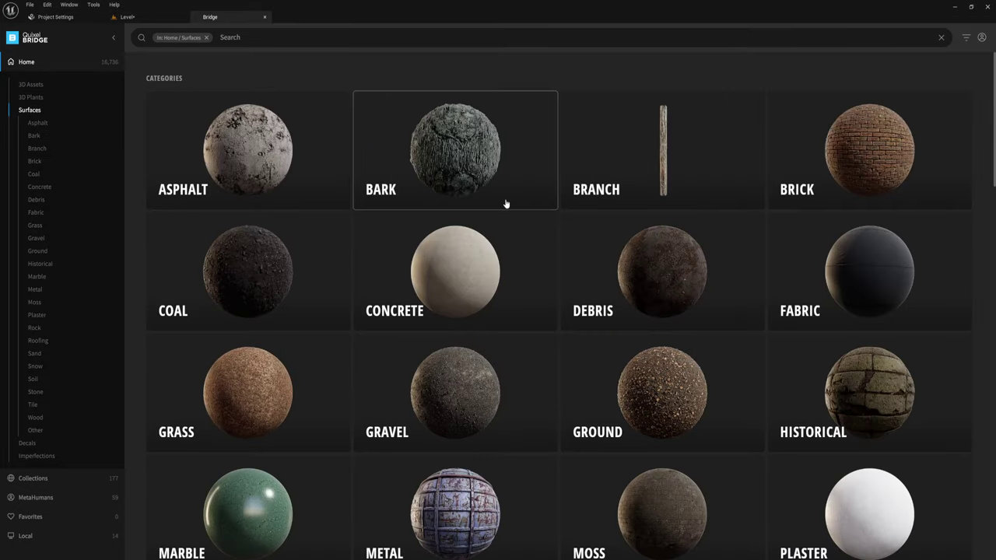
# Browse down through the latest surface materials and start a new asset search.
pyautogui.scroll(-3, 506, 204)
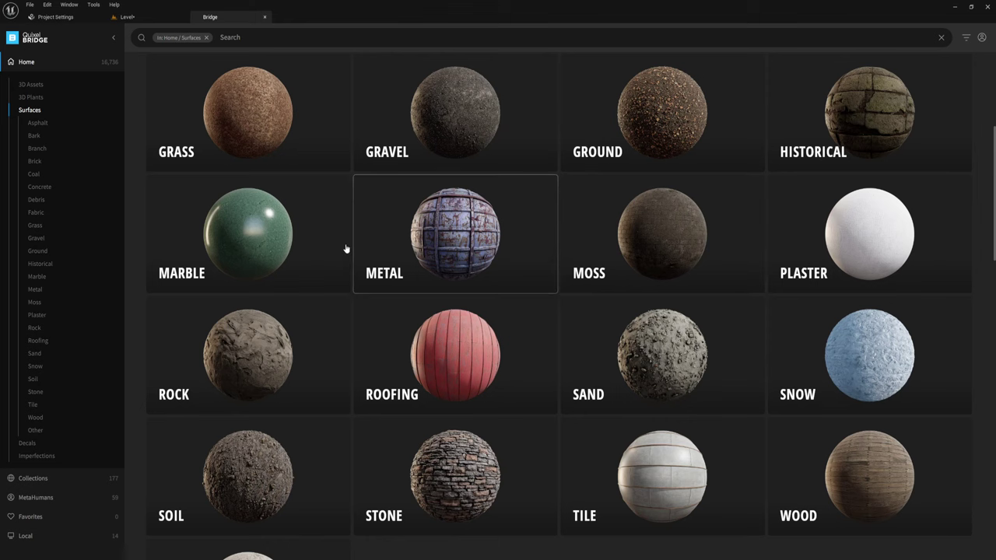
pyautogui.scroll(-1, 342, 246)
pyautogui.scroll(-1, 237, 249)
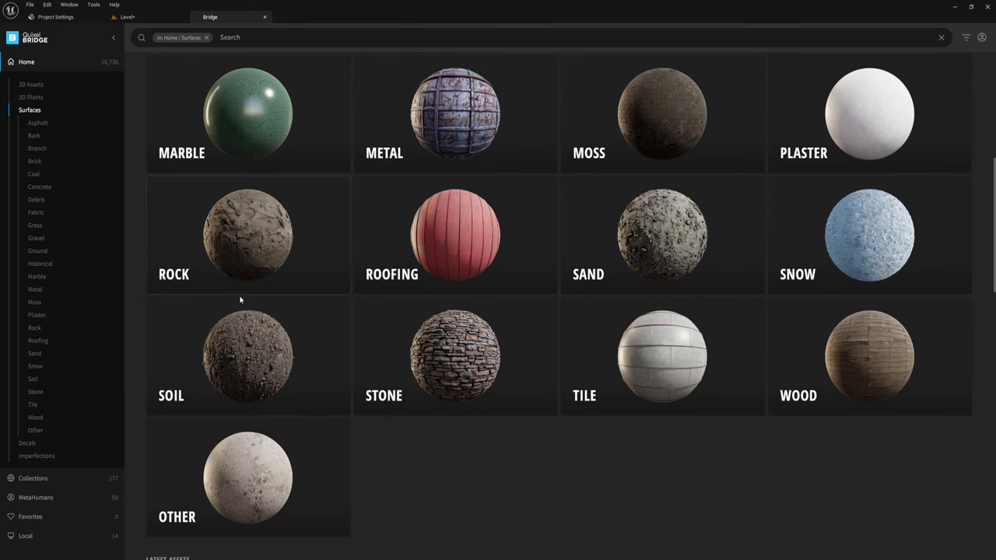
pyautogui.scroll(-1, 637, 296)
pyautogui.scroll(-1, 602, 320)
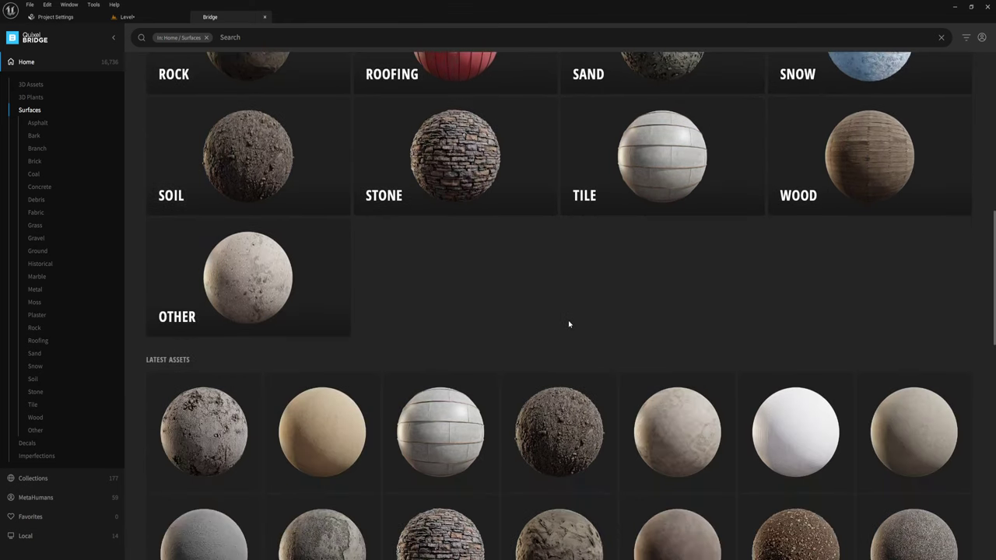
pyautogui.scroll(-3, 570, 324)
pyautogui.scroll(-5, 568, 324)
pyautogui.scroll(-2, 565, 324)
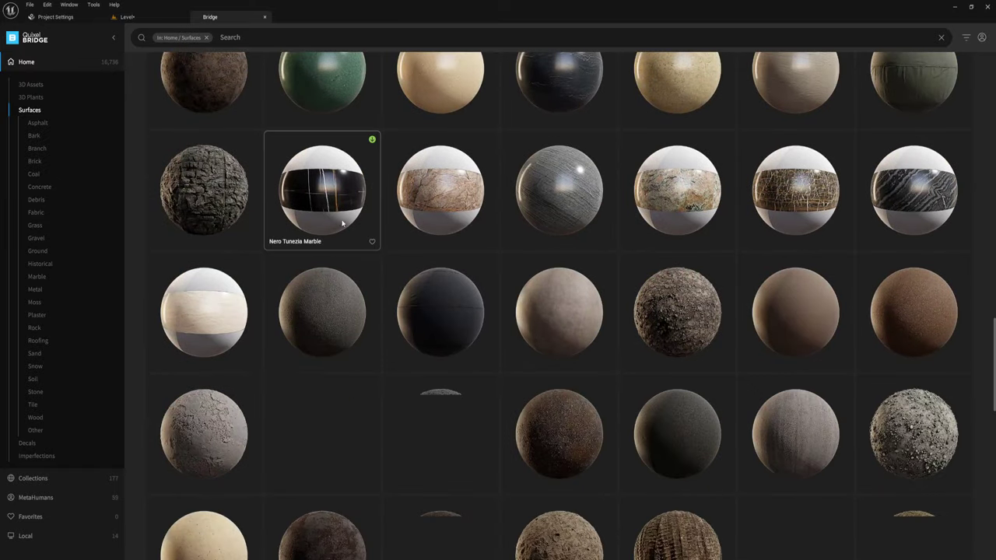
pyautogui.scroll(-2, 544, 224)
pyautogui.scroll(-3, 661, 249)
pyautogui.scroll(-2, 615, 303)
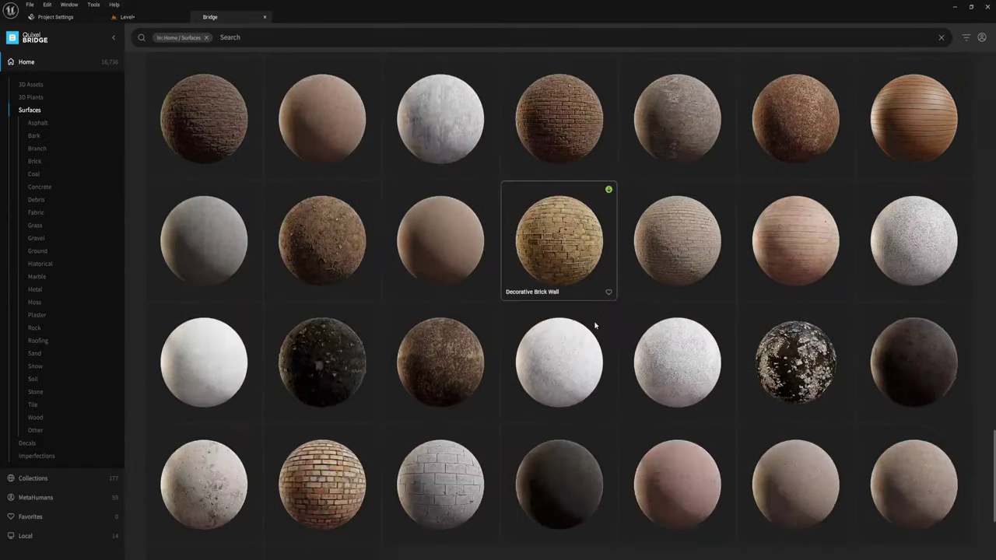
pyautogui.scroll(-2, 594, 327)
pyautogui.scroll(-2, 594, 321)
pyautogui.scroll(4, 678, 288)
pyautogui.scroll(2, 678, 289)
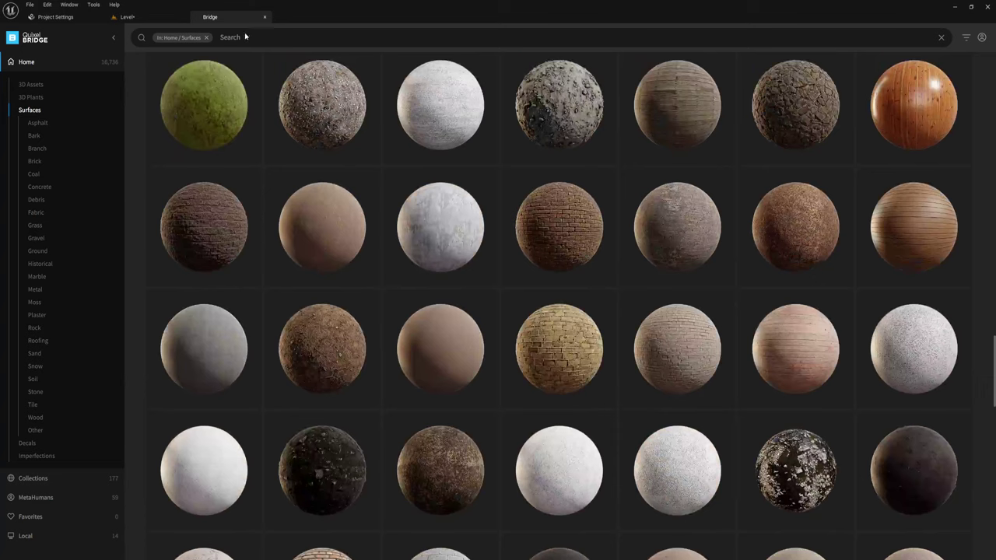
pyautogui.click(467, 37)
# Search Bridge for 'road' without the Surfaces filter and scroll through the results.
pyautogui.click(207, 38)
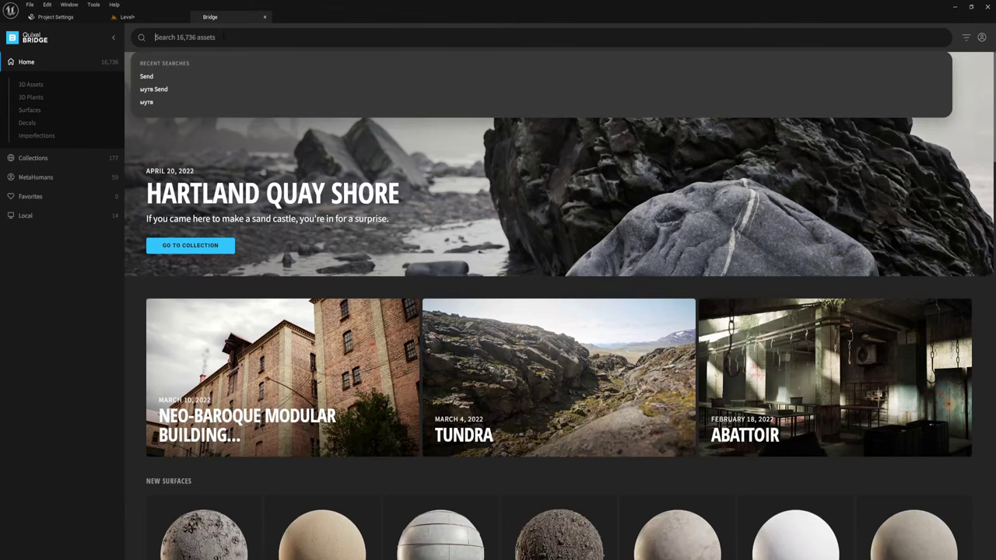
pyautogui.write('road')
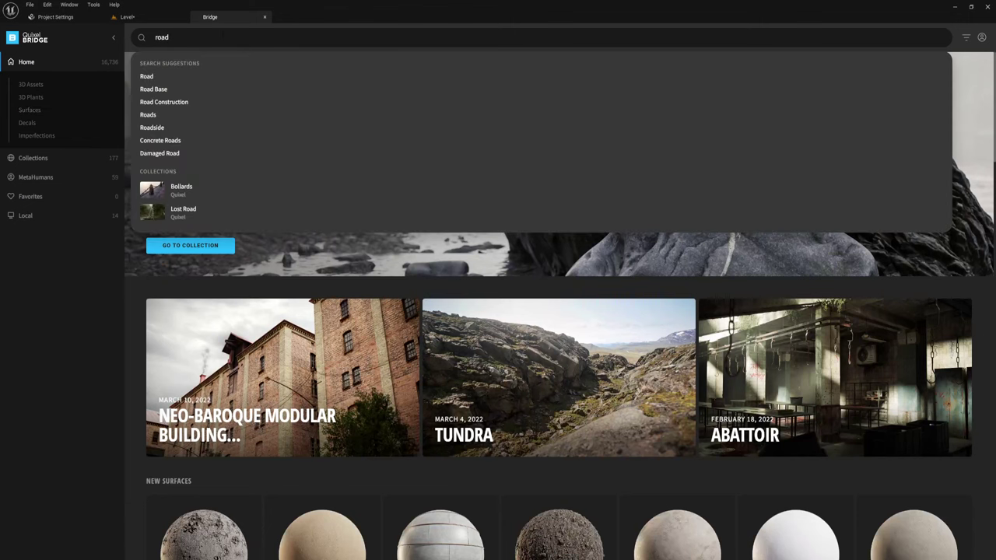
pyautogui.click(148, 77)
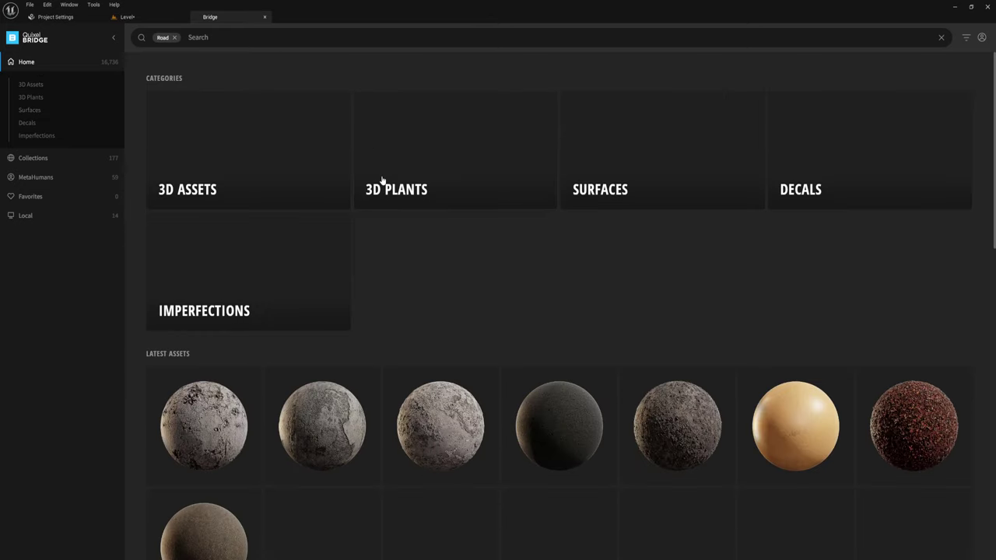
pyautogui.scroll(-1, 562, 258)
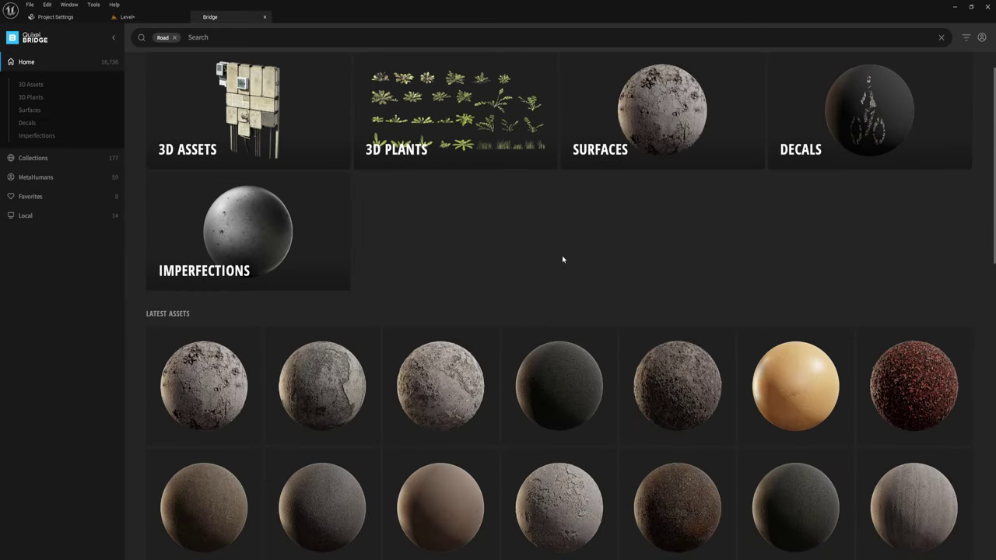
pyautogui.scroll(-4, 808, 208)
pyautogui.scroll(-2, 622, 233)
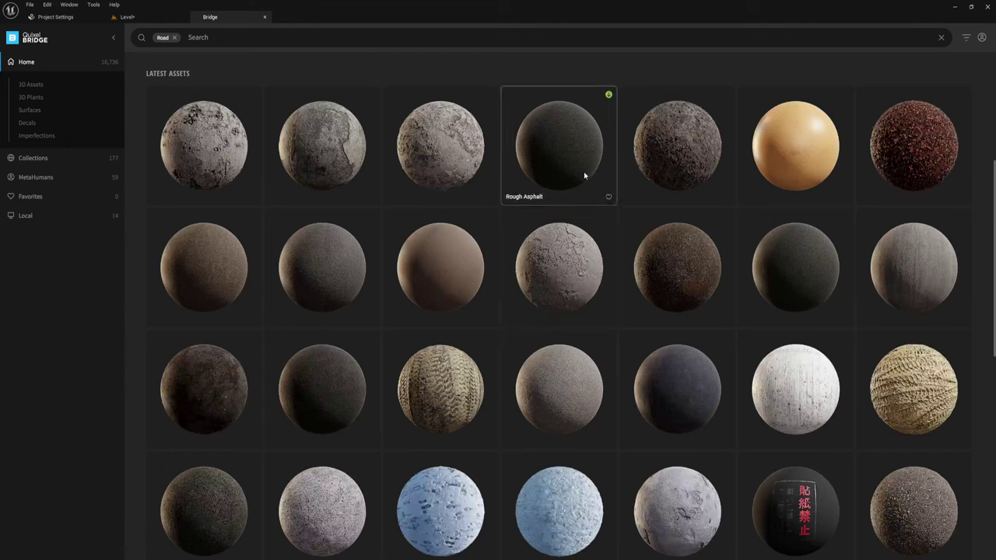
pyautogui.scroll(-6, 547, 209)
pyautogui.scroll(-6, 547, 206)
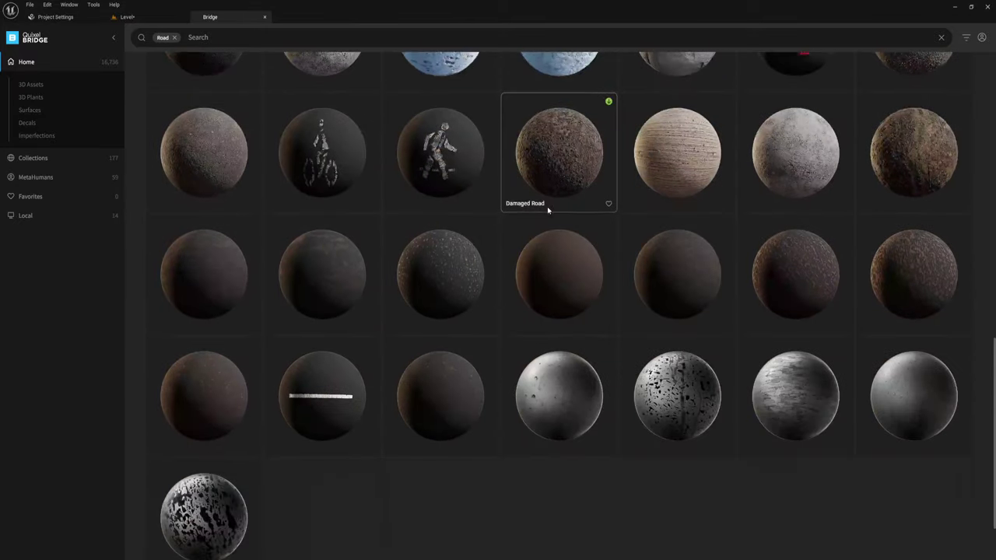
pyautogui.scroll(-5, 547, 206)
pyautogui.scroll(-5, 358, 342)
pyautogui.scroll(-5, 358, 342)
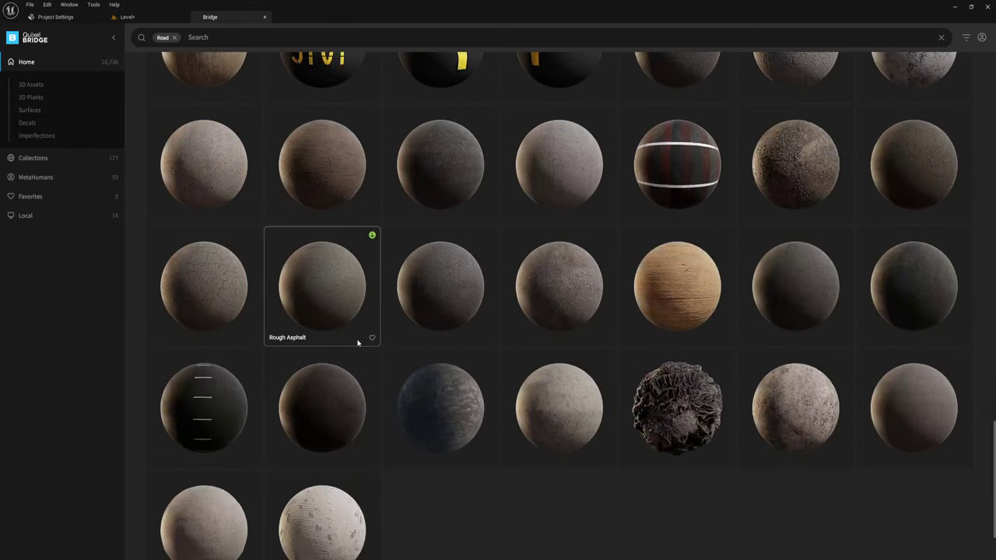
pyautogui.scroll(-3, 358, 342)
pyautogui.scroll(-5, 406, 299)
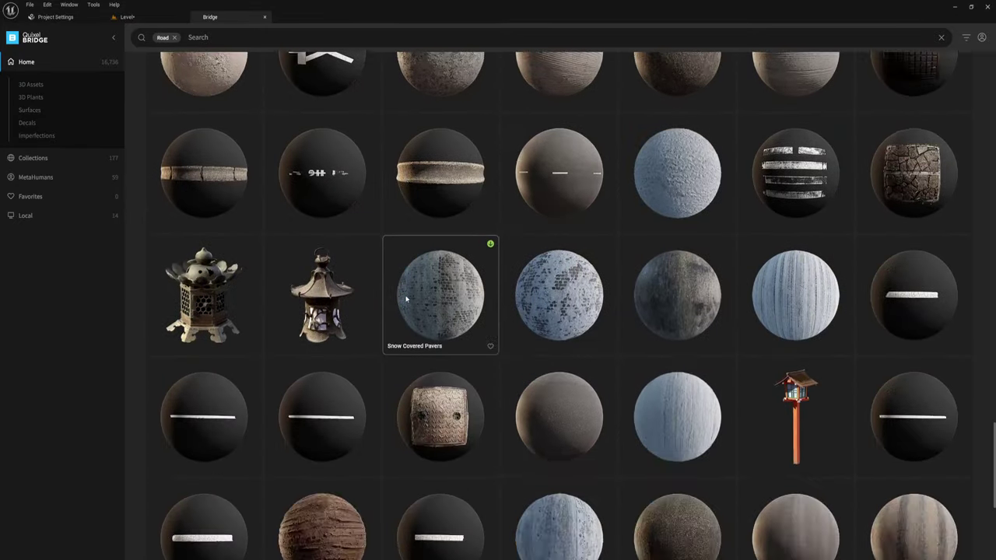
pyautogui.scroll(-1, 412, 289)
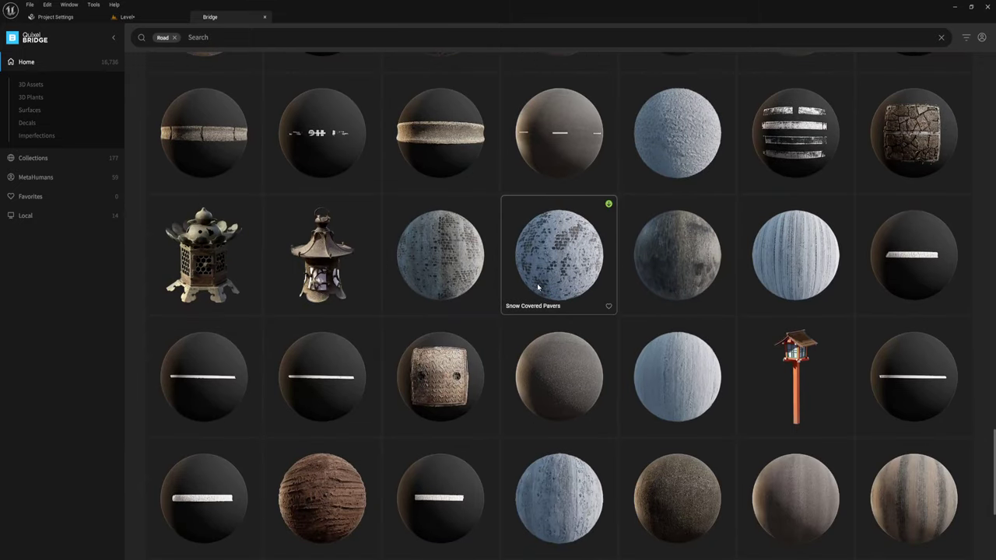
pyautogui.scroll(-3, 566, 297)
pyautogui.scroll(-4, 566, 297)
pyautogui.scroll(-2, 567, 300)
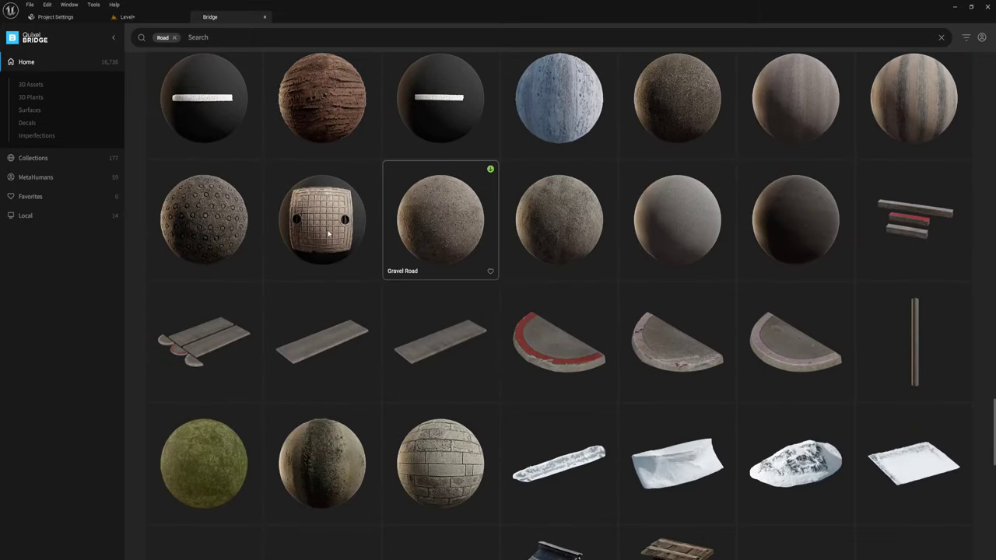
pyautogui.scroll(-4, 708, 248)
pyautogui.scroll(-1, 707, 247)
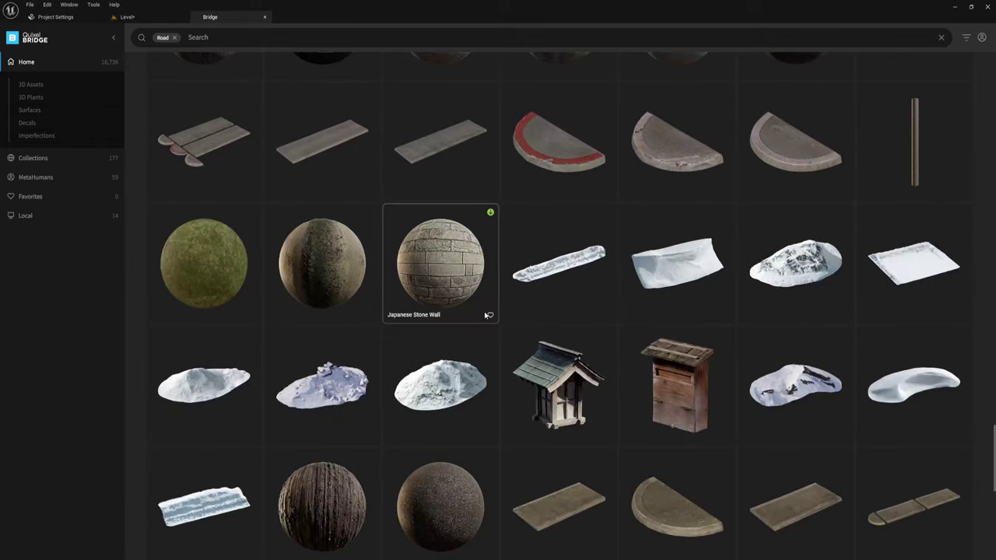
pyautogui.scroll(-5, 484, 313)
pyautogui.scroll(-2, 484, 313)
pyautogui.scroll(-7, 484, 313)
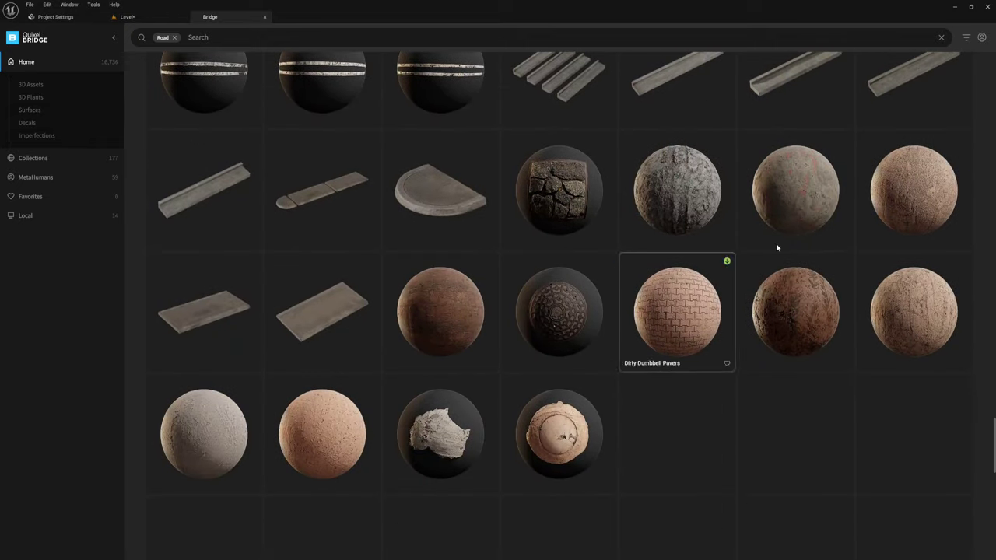
# Review details of Sand Covered Mud Ground, two Painted Parking Lines decals and Gravel Dirt Path.
pyautogui.click(675, 203)
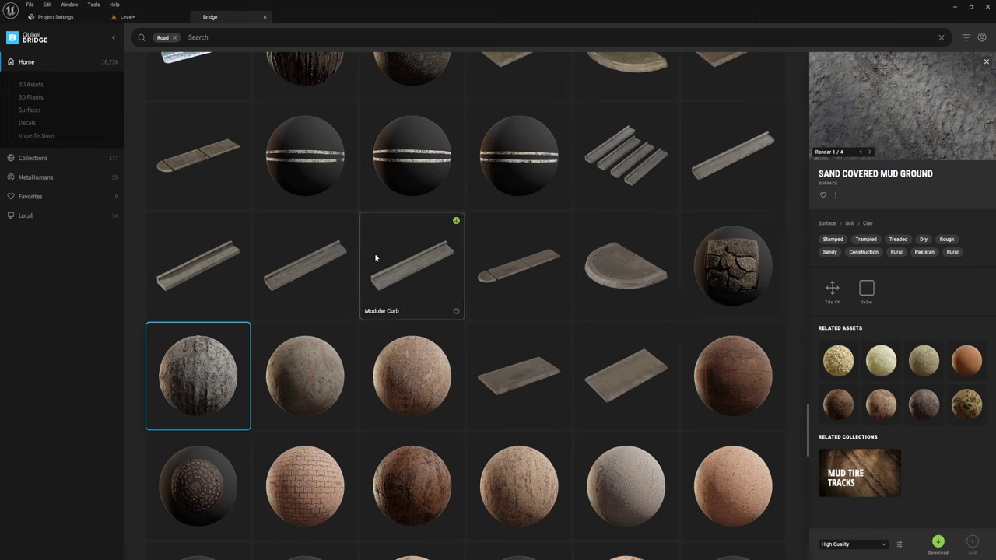
pyautogui.click(518, 155)
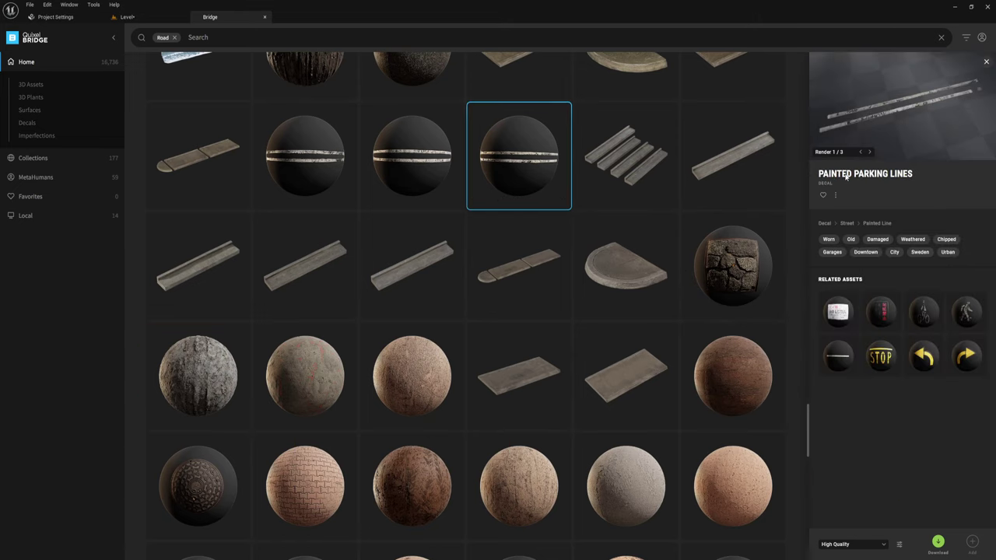
pyautogui.click(372, 131)
pyautogui.scroll(3, 447, 236)
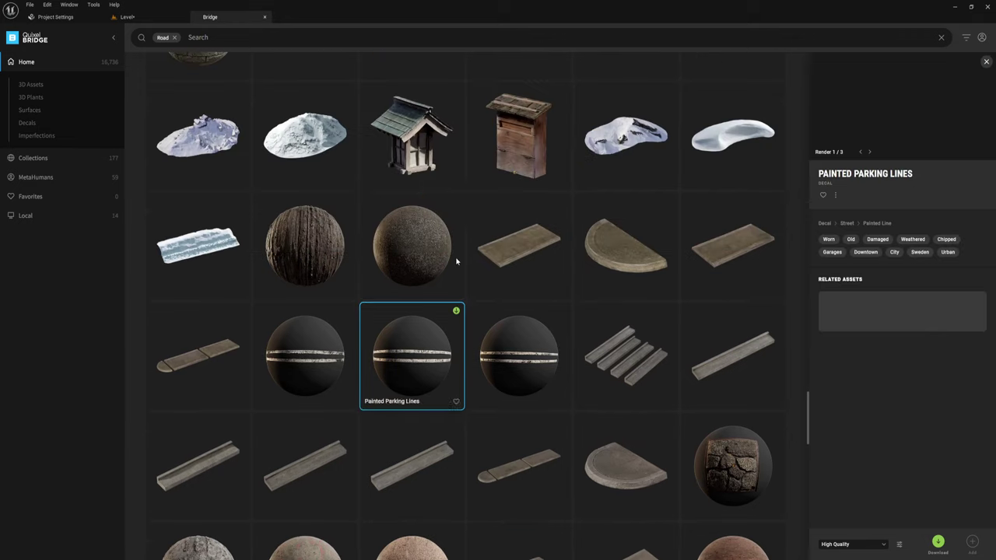
pyautogui.click(438, 250)
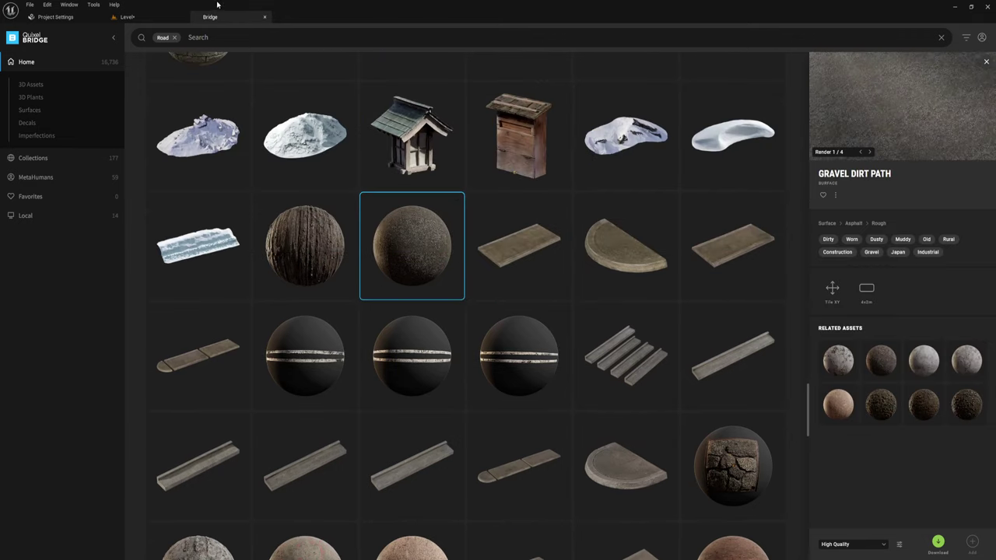
pyautogui.click(265, 16)
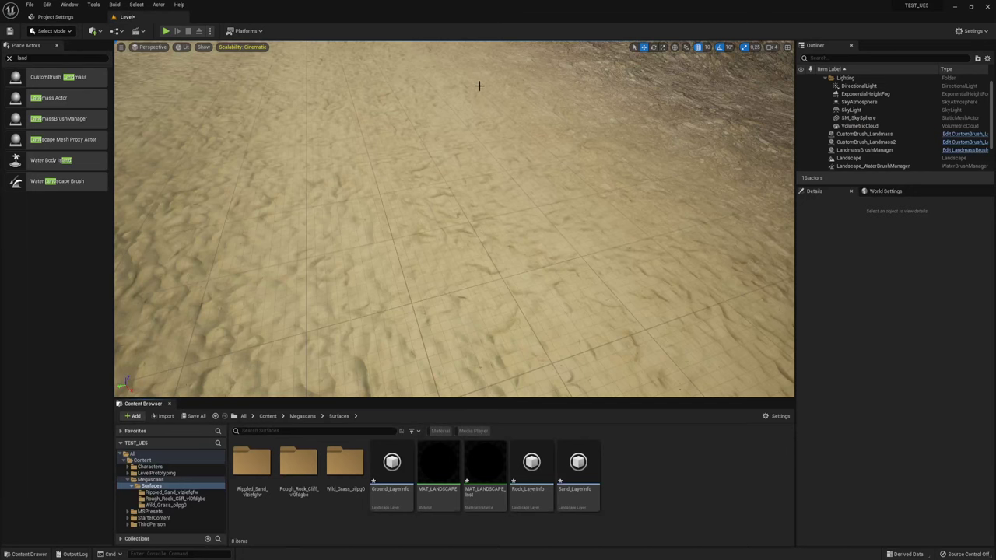
pyautogui.moveTo(477, 86)
pyautogui.mouseDown(button='right')
pyautogui.moveTo(482, 109)
pyautogui.moveTo(334, 125)
pyautogui.mouseUp(button='right')
pyautogui.moveTo(455, 219); pyautogui.dragTo(436, 226, button='right')
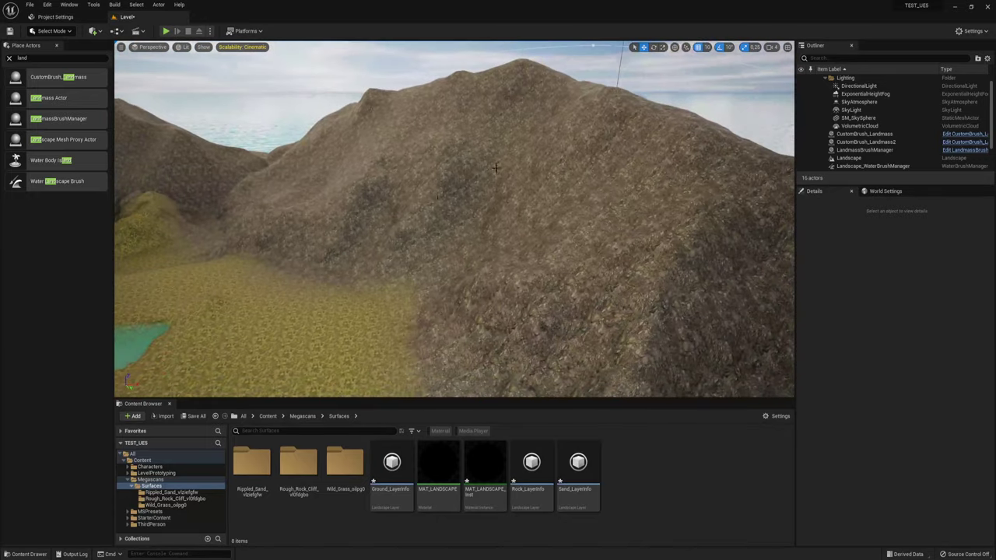
pyautogui.doubleClick(467, 471)
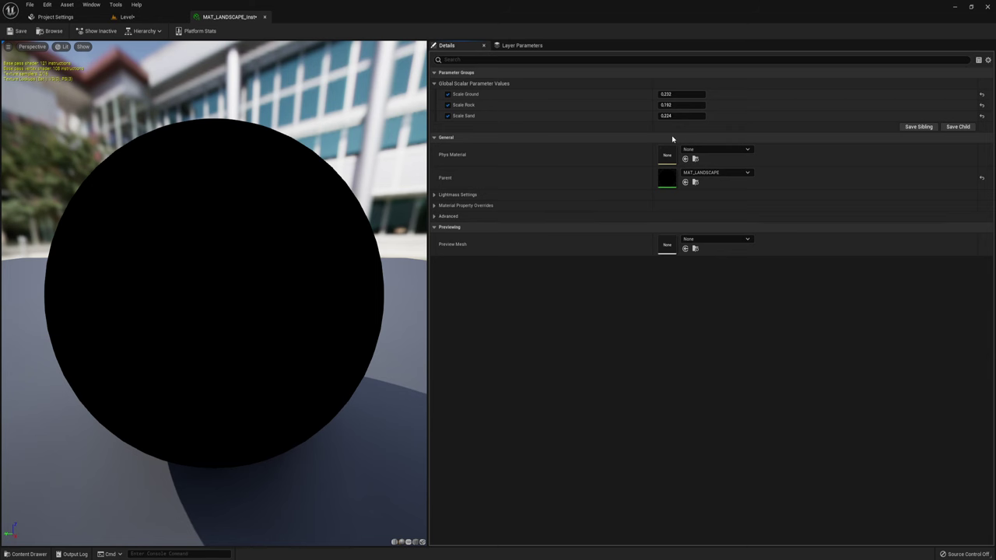
pyautogui.click(264, 17)
pyautogui.moveTo(294, 59); pyautogui.dragTo(327, 93, button='right')
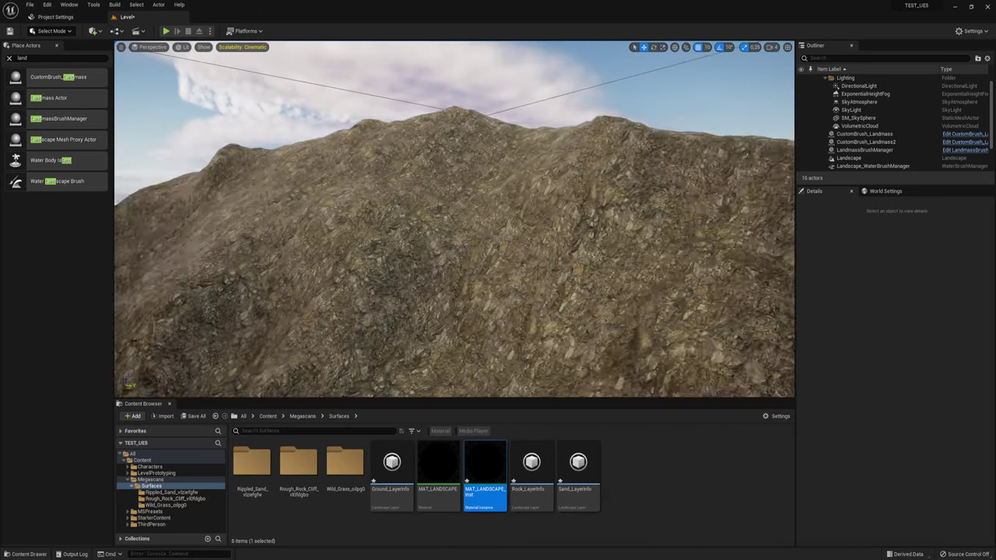
pyautogui.moveTo(455, 218); pyautogui.dragTo(455, 217, button='right')
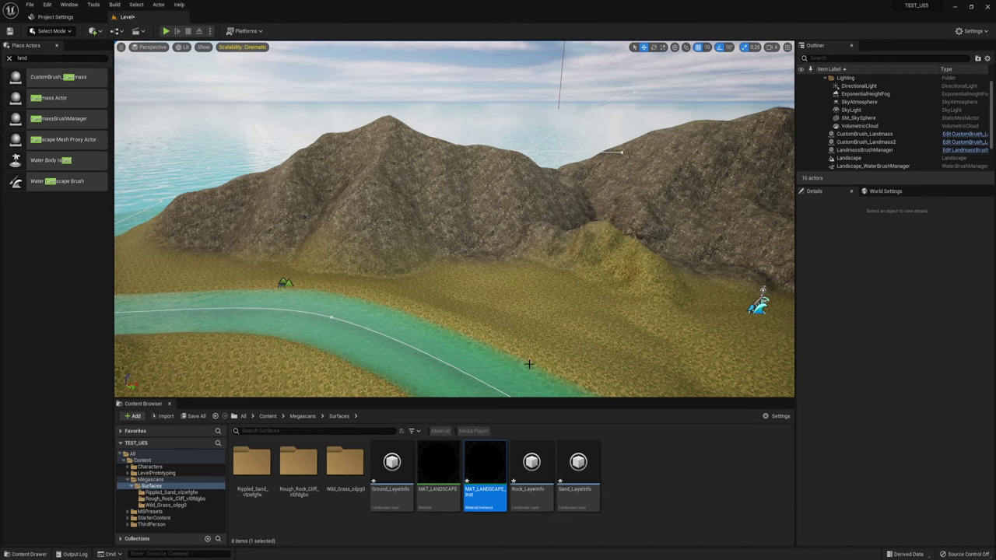
# Frame the peak and river, then play-test running from the river across grass to the rocky hill.
pyautogui.moveTo(502, 257); pyautogui.dragTo(502, 257, button='right')
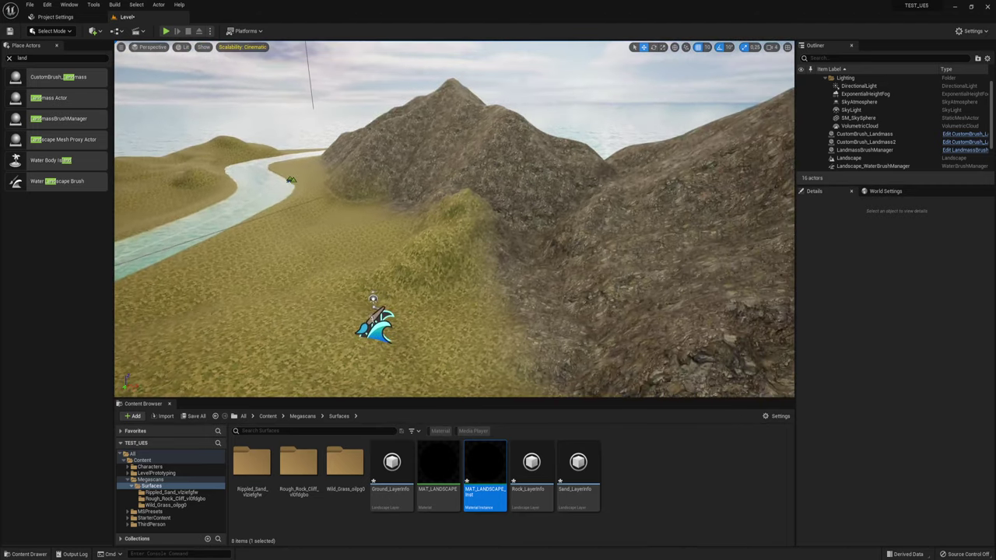
pyautogui.moveTo(502, 257); pyautogui.dragTo(502, 257, button='right')
pyautogui.click(166, 31)
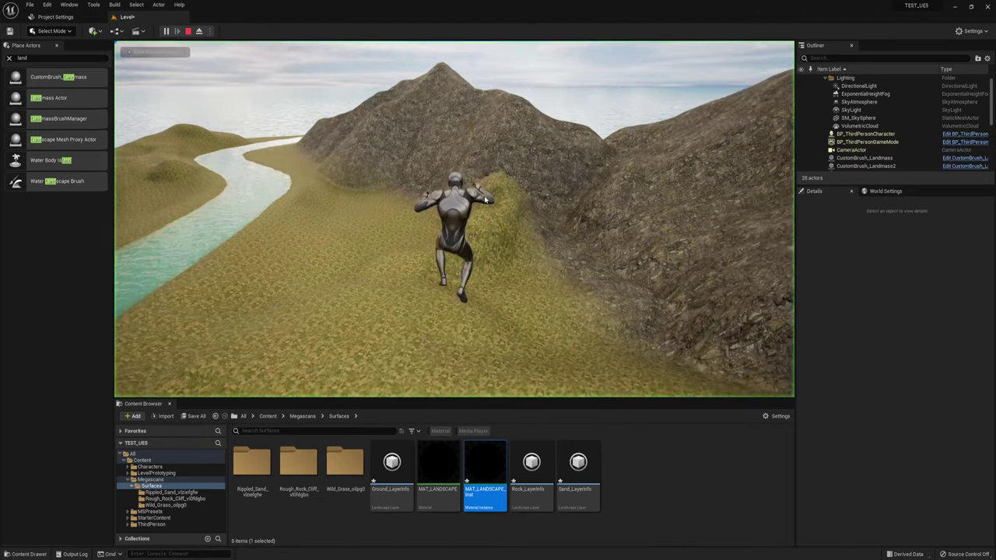
pyautogui.press('w')
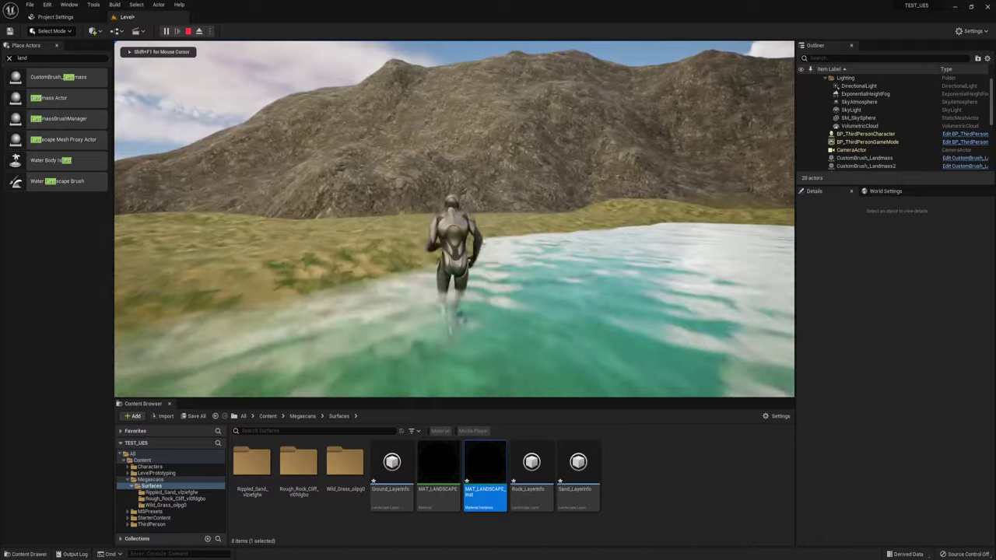
pyautogui.press('w')
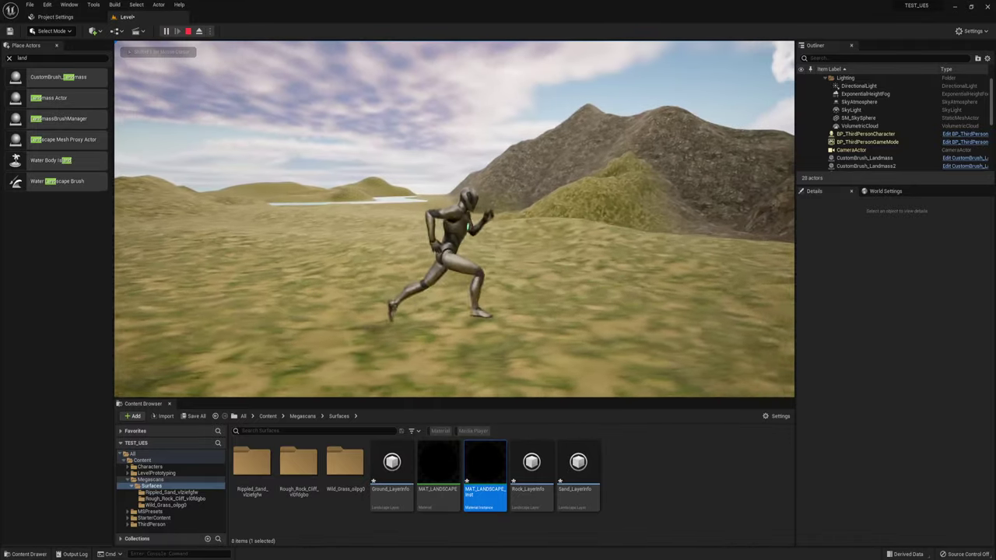
pyautogui.press('w')
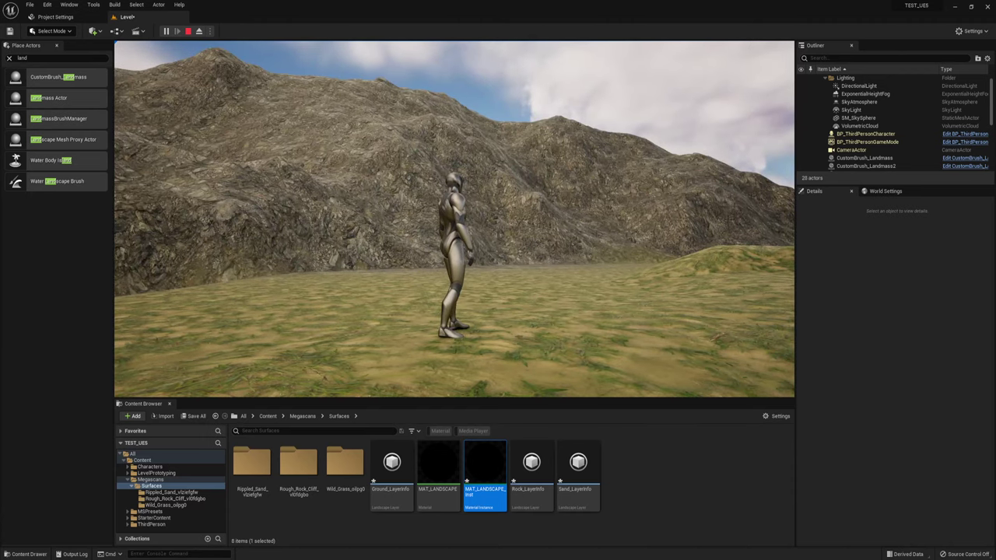
pyautogui.press('a')
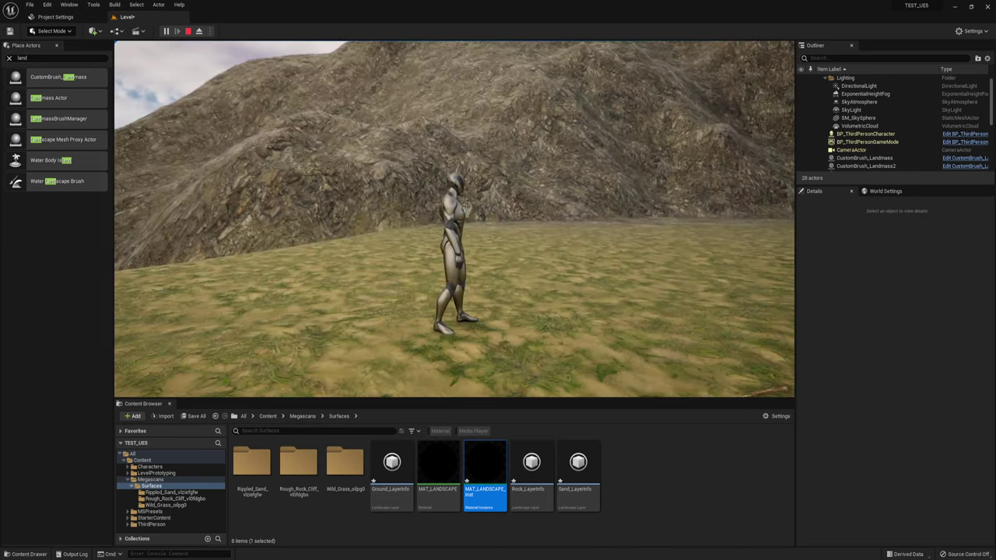
# Refocus the running game, then release the mouse with Shift+F1.
pyautogui.press('super')
pyautogui.click(542, 174)
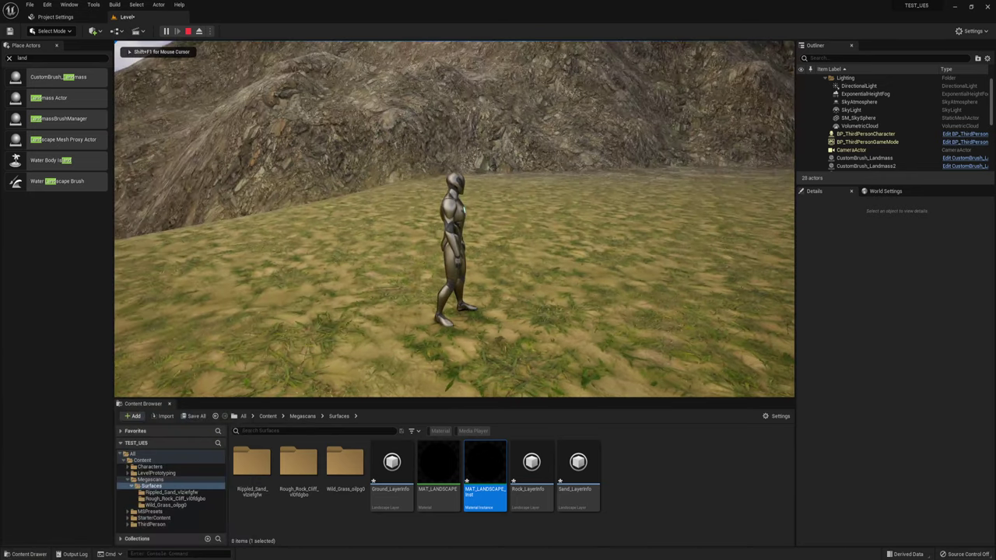
pyautogui.hotkey('shift', 'F1')
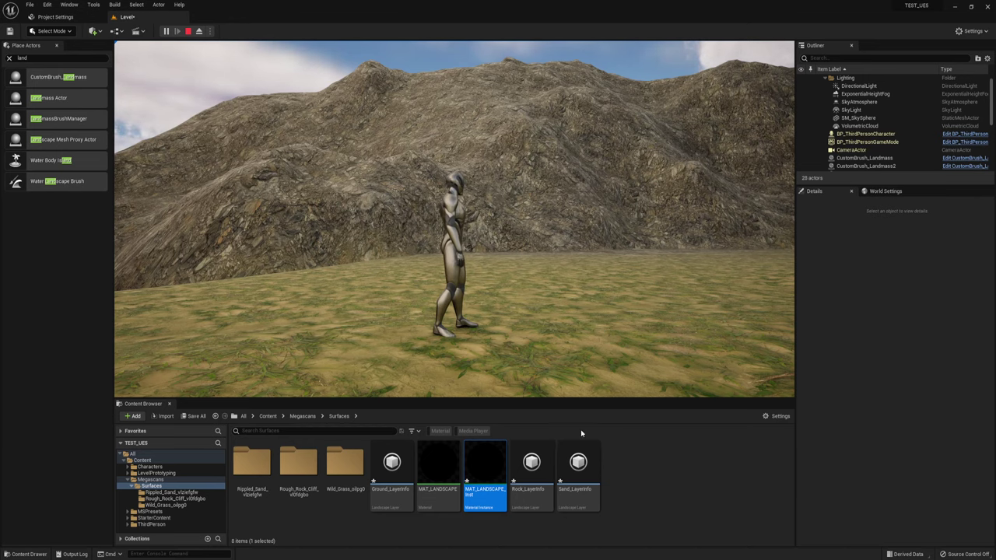
# Stop the play test and reopen Quixel Bridge on the Surfaces category.
pyautogui.press('Escape')
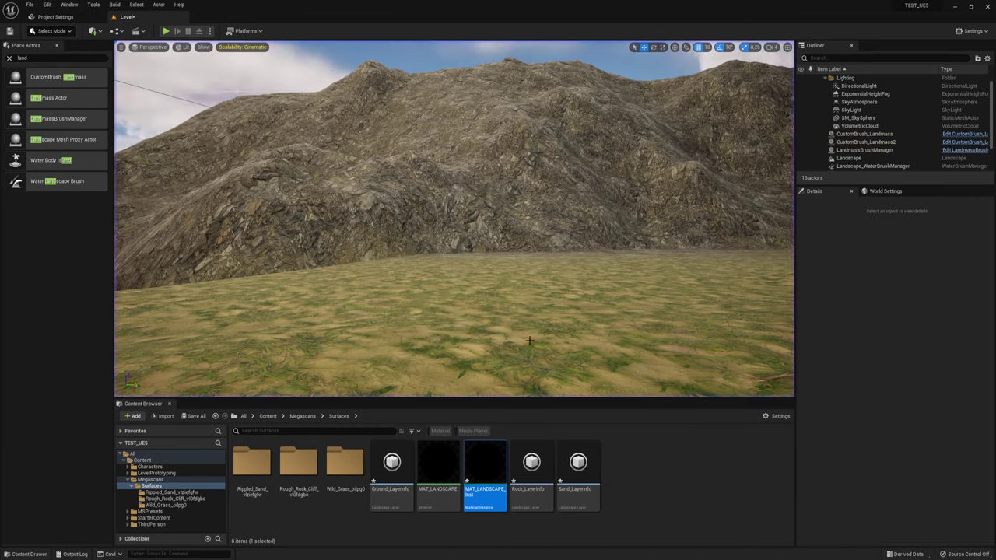
pyautogui.rightClick(632, 465)
pyautogui.click(700, 203)
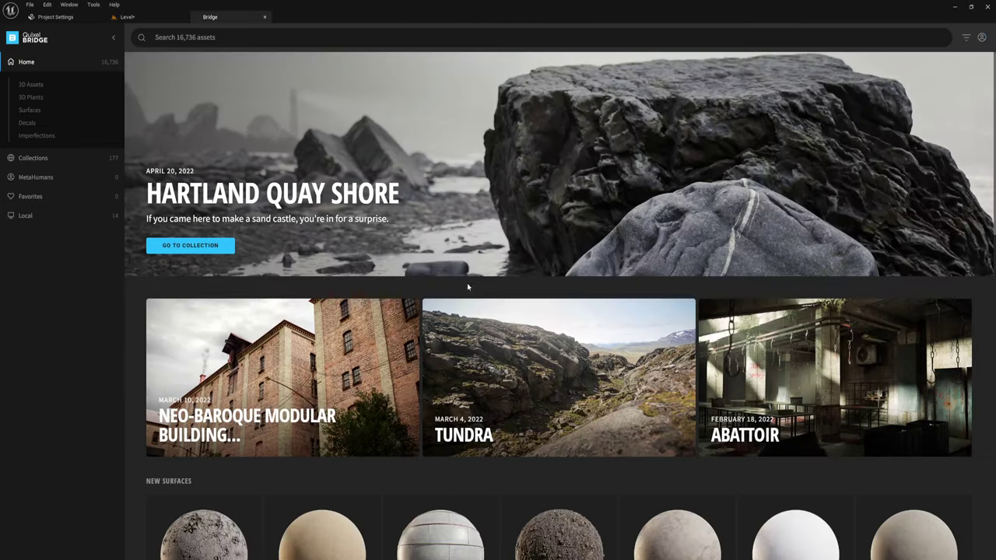
pyautogui.scroll(-3, 467, 285)
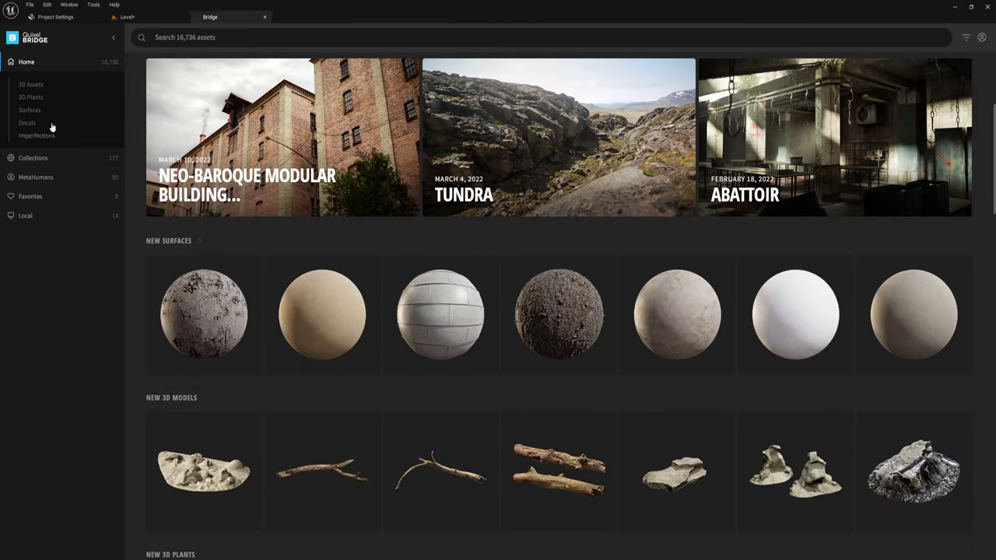
pyautogui.click(30, 110)
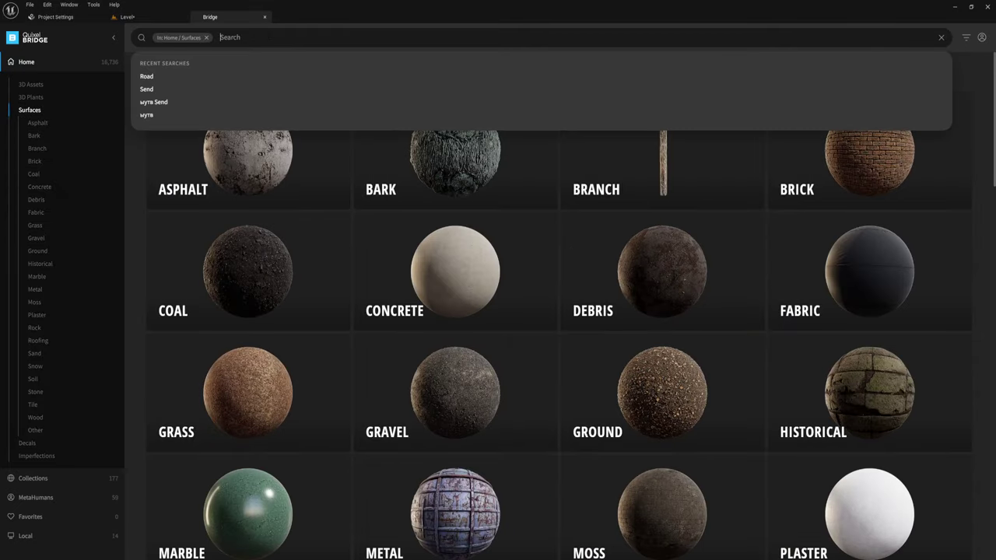
# Clear the partial 'so' search and the Surfaces filter, then return to the Surfaces category page.
pyautogui.write('so')
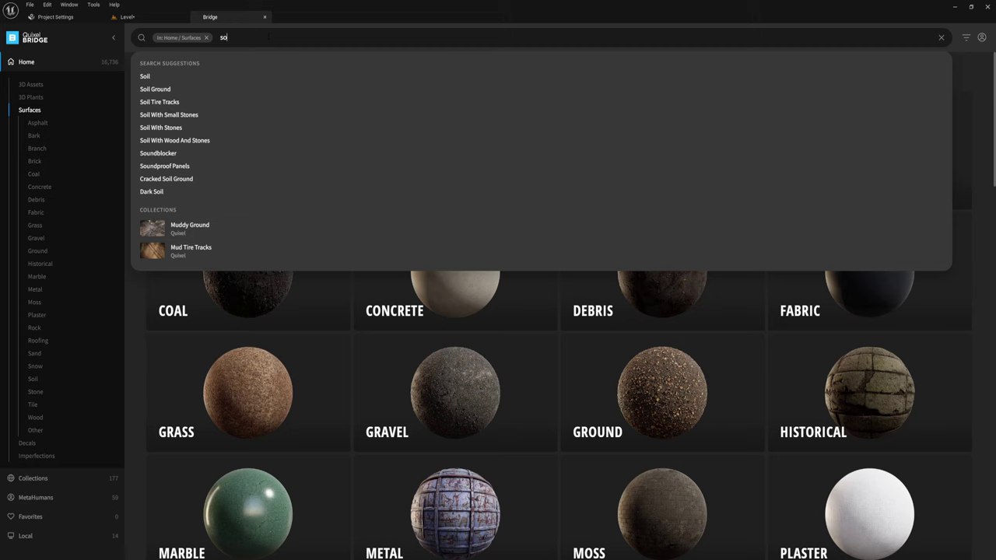
pyautogui.scroll(-2, 589, 392)
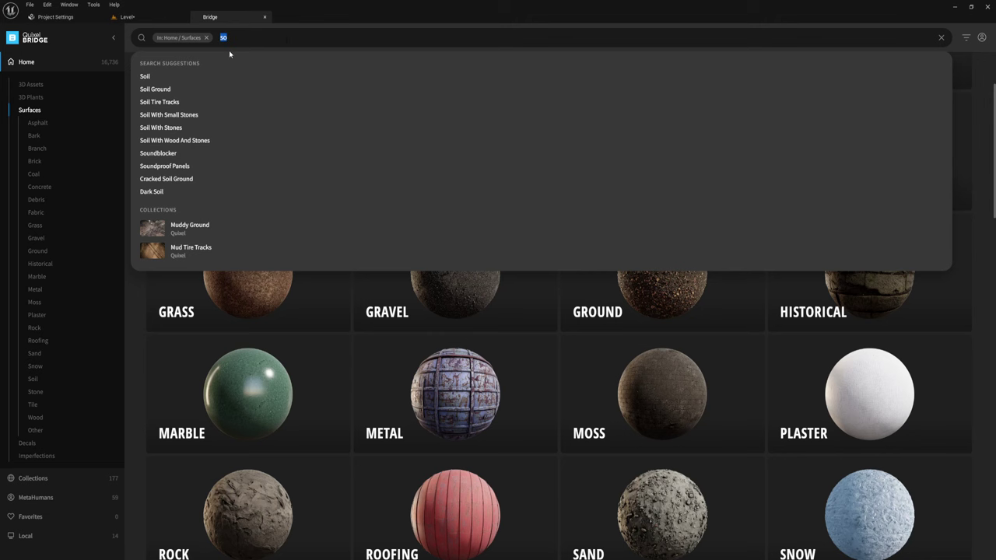
pyautogui.press('BackSpace')
pyautogui.click(206, 38)
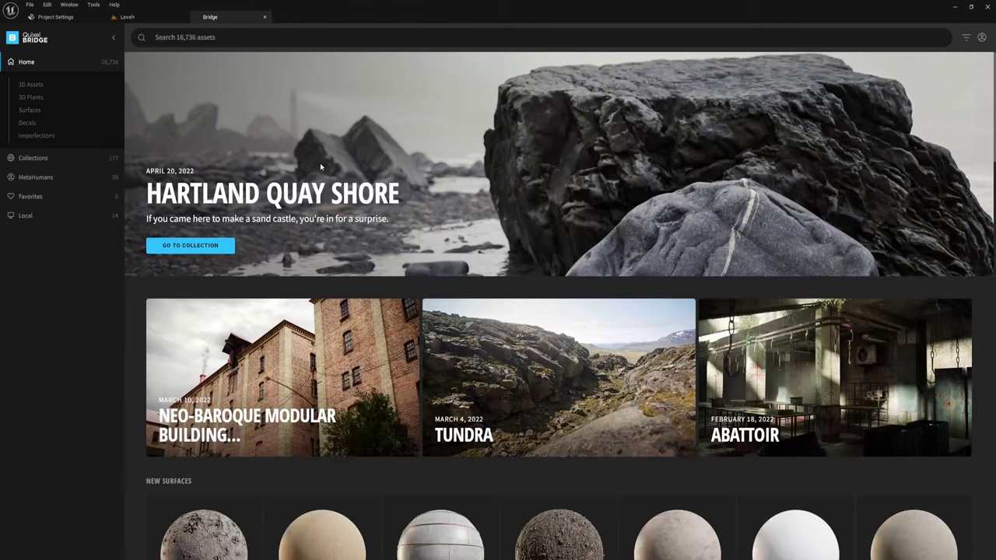
pyautogui.scroll(-4, 529, 381)
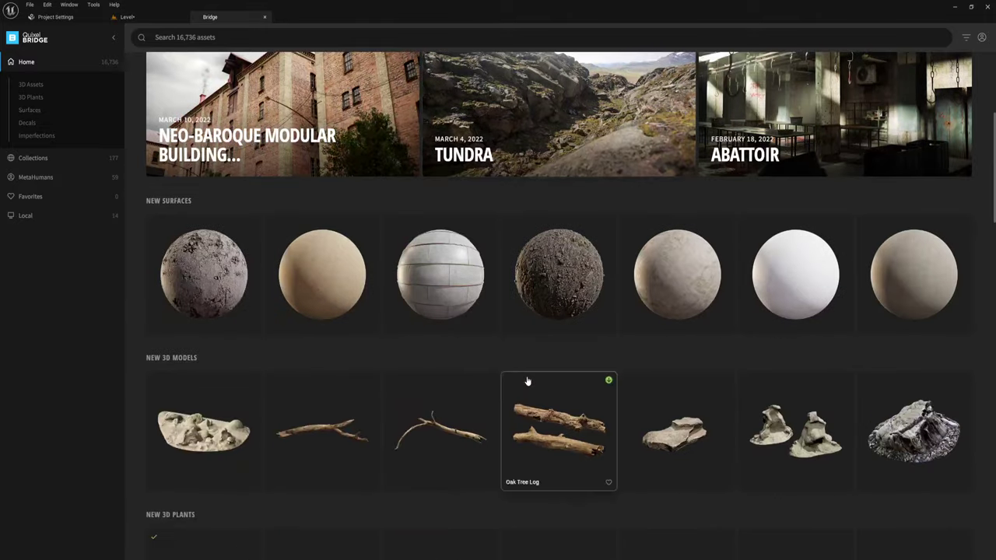
pyautogui.scroll(-1, 529, 381)
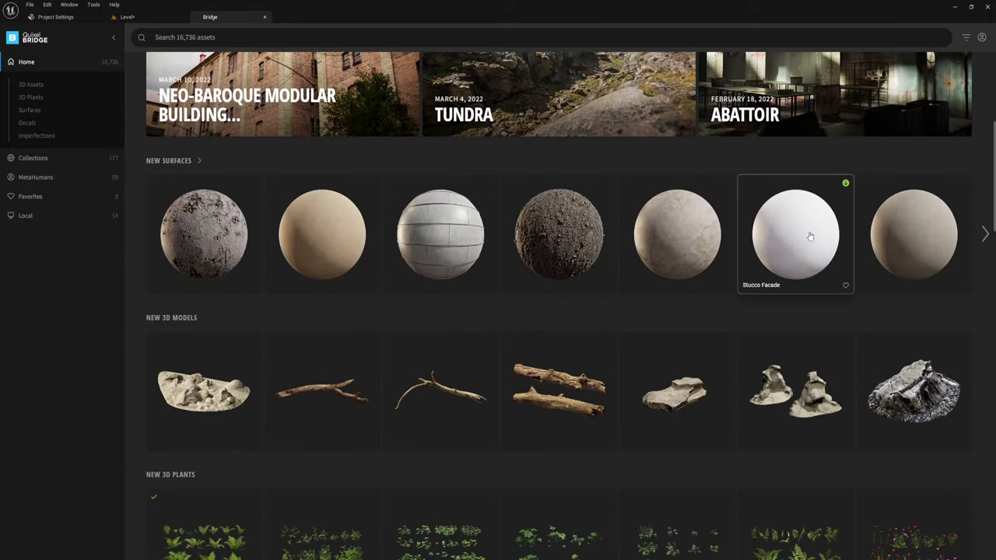
pyautogui.click(31, 112)
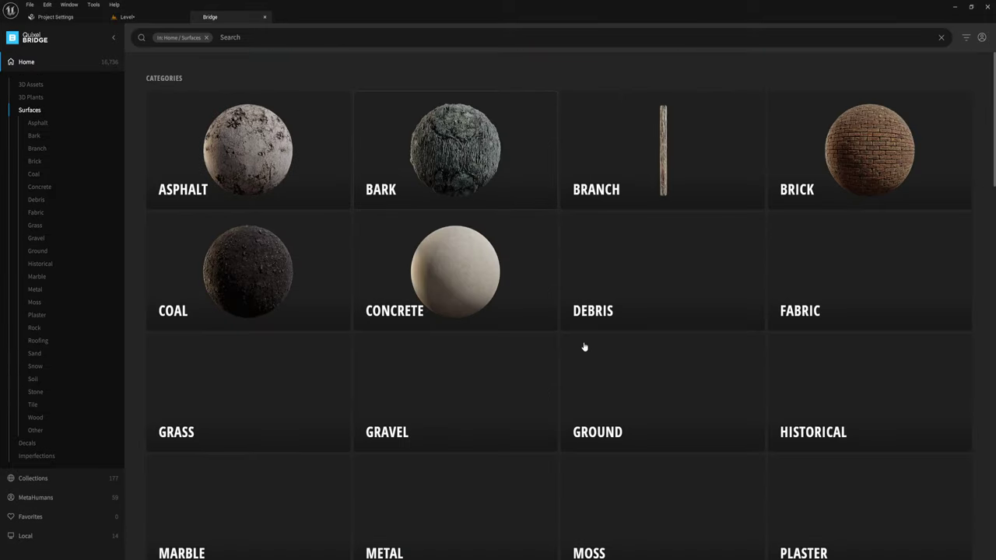
# Scroll the Surfaces grid and view the Stucco Facade surface details.
pyautogui.scroll(-4, 467, 354)
pyautogui.scroll(-3, 418, 354)
pyautogui.scroll(-3, 418, 354)
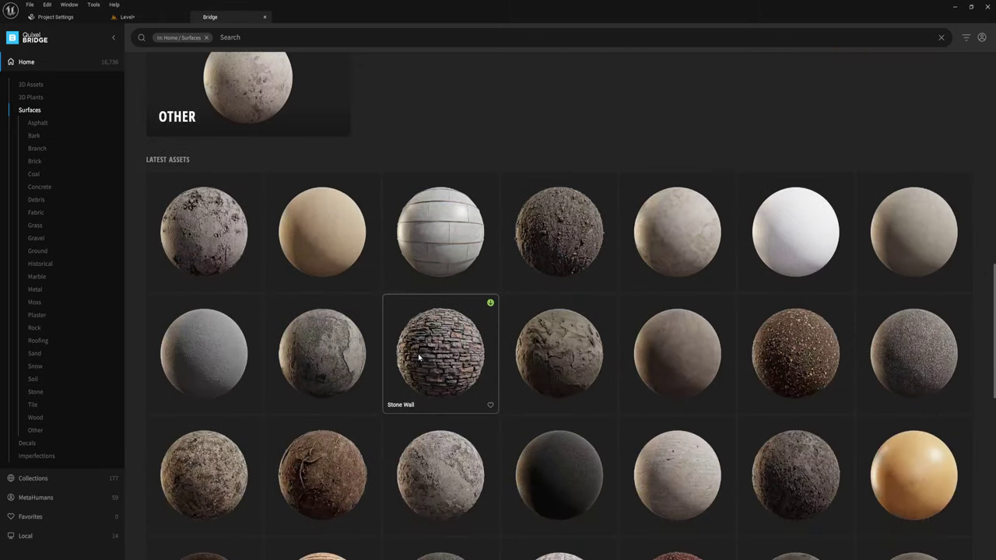
pyautogui.scroll(-1, 747, 294)
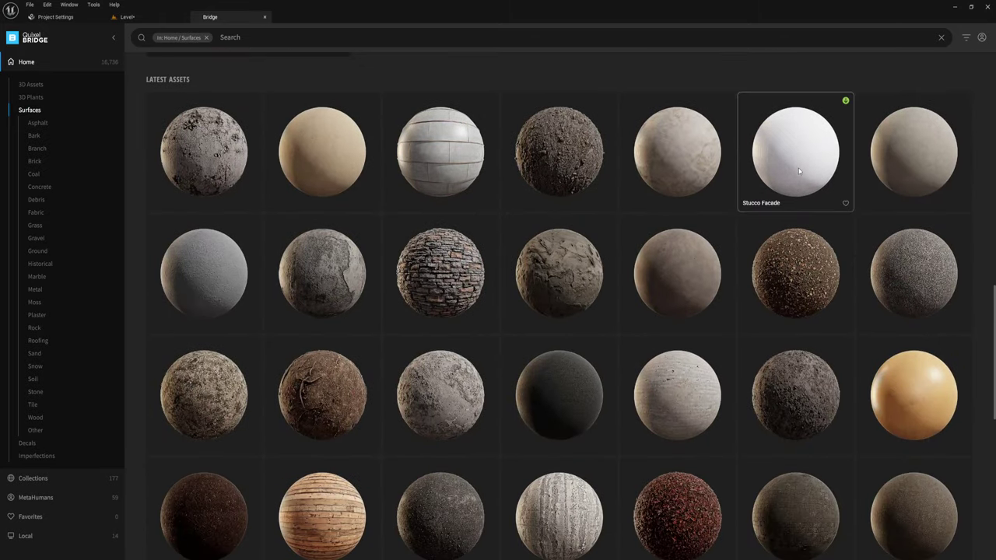
pyautogui.scroll(-2, 572, 274)
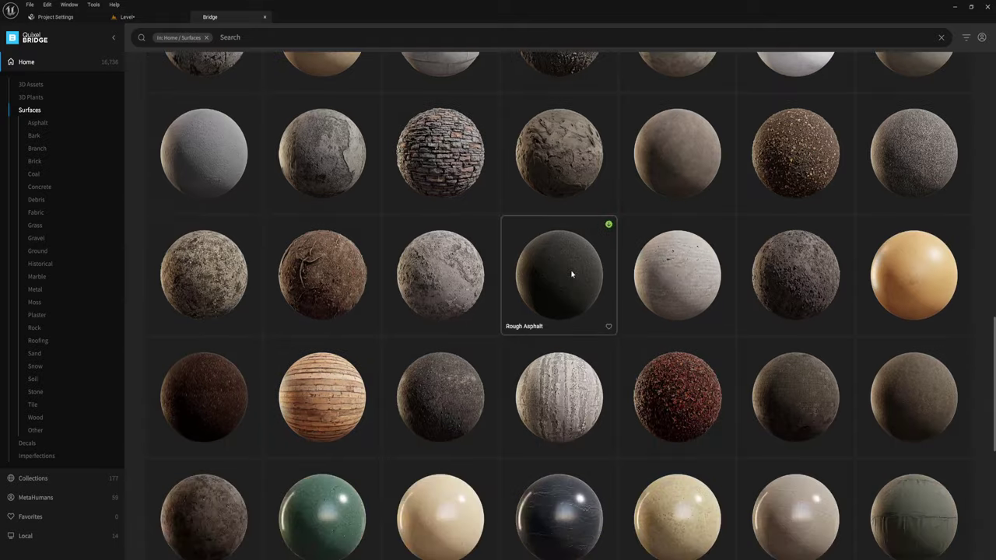
pyautogui.scroll(-2, 571, 274)
pyautogui.scroll(-4, 567, 278)
pyautogui.scroll(-3, 344, 282)
pyautogui.scroll(-3, 343, 280)
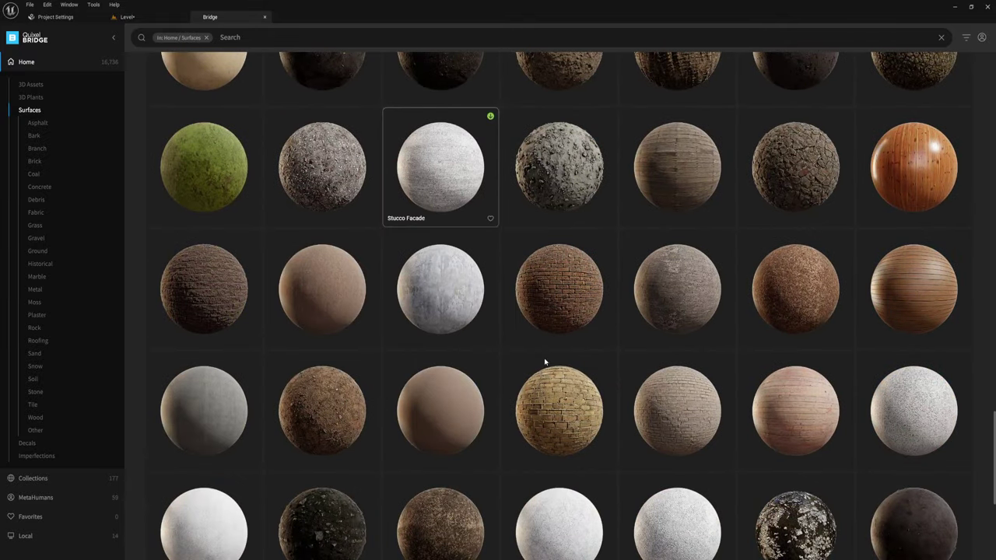
pyautogui.scroll(-5, 673, 435)
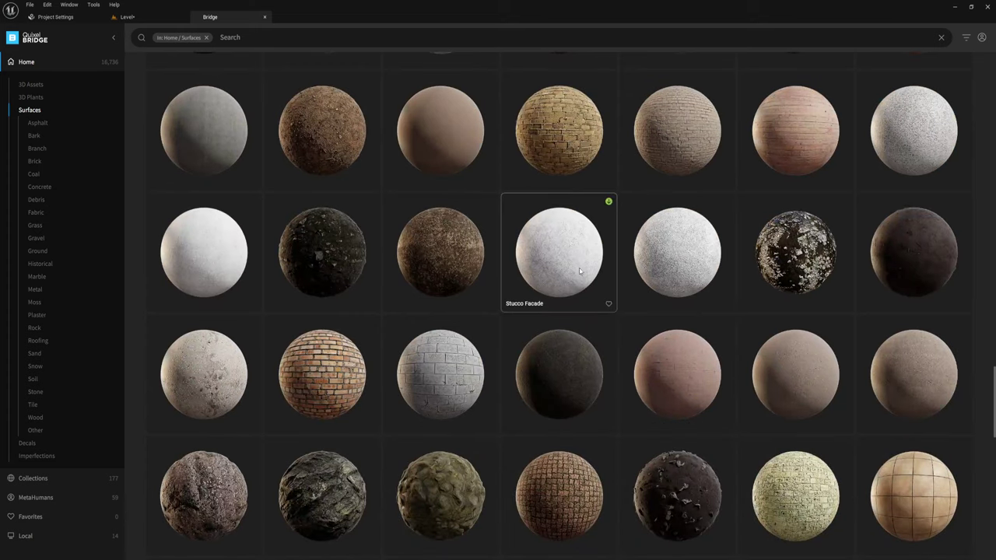
pyautogui.click(192, 262)
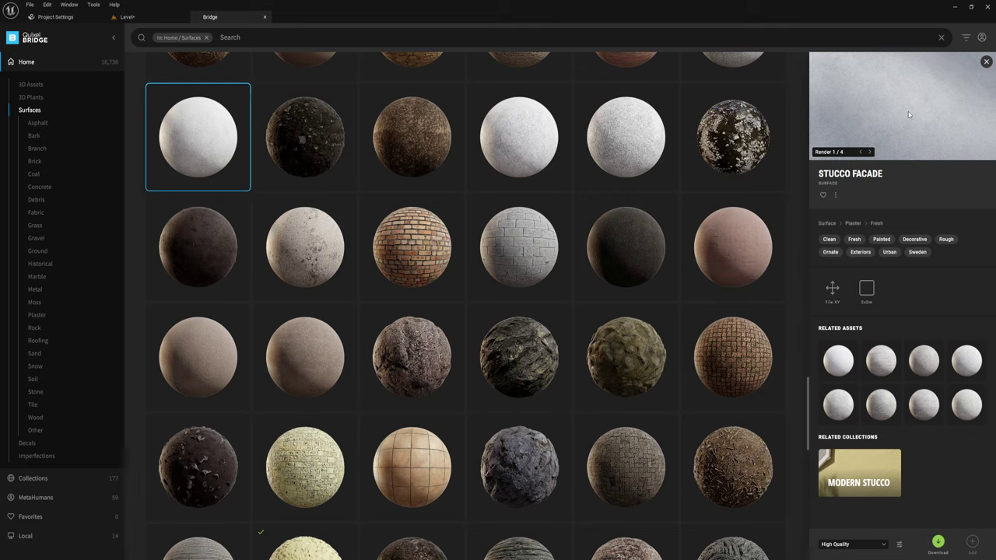
# Scroll further and preview two Trampled Snow surfaces and the Fresh Snow surface.
pyautogui.scroll(-2, 592, 324)
pyautogui.scroll(-7, 592, 323)
pyautogui.scroll(-5, 593, 327)
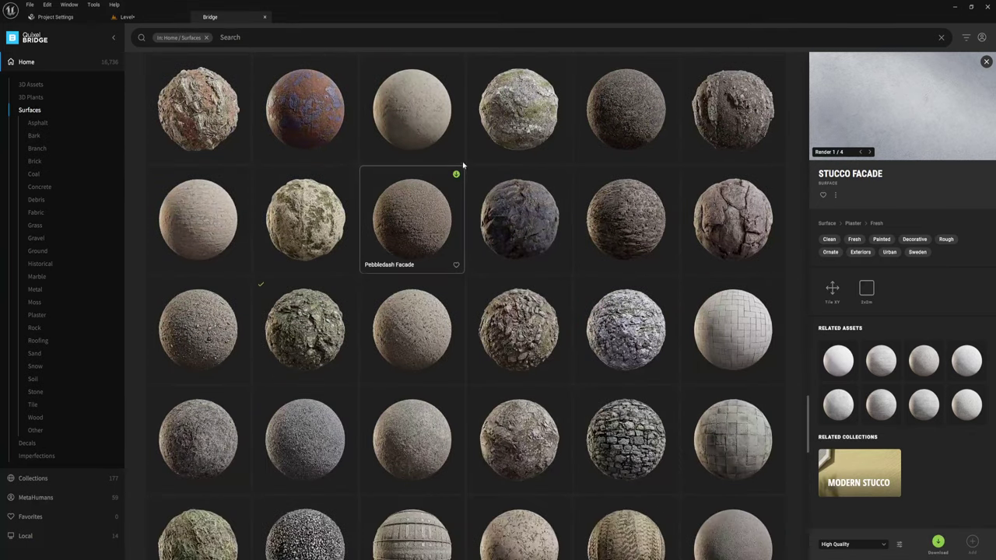
pyautogui.scroll(-3, 563, 314)
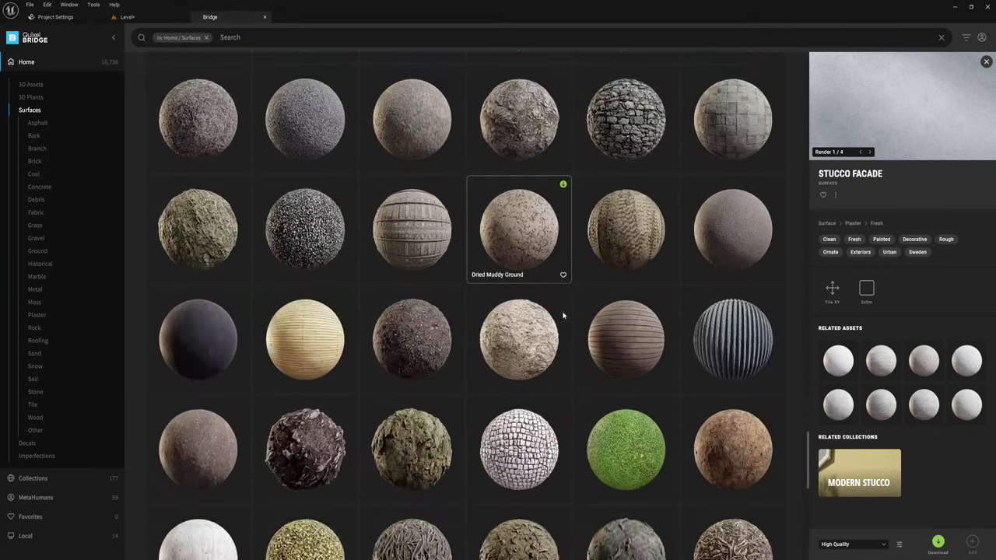
pyautogui.scroll(-2, 545, 307)
pyautogui.scroll(-1, 441, 272)
pyautogui.scroll(-1, 441, 272)
pyautogui.scroll(-3, 455, 274)
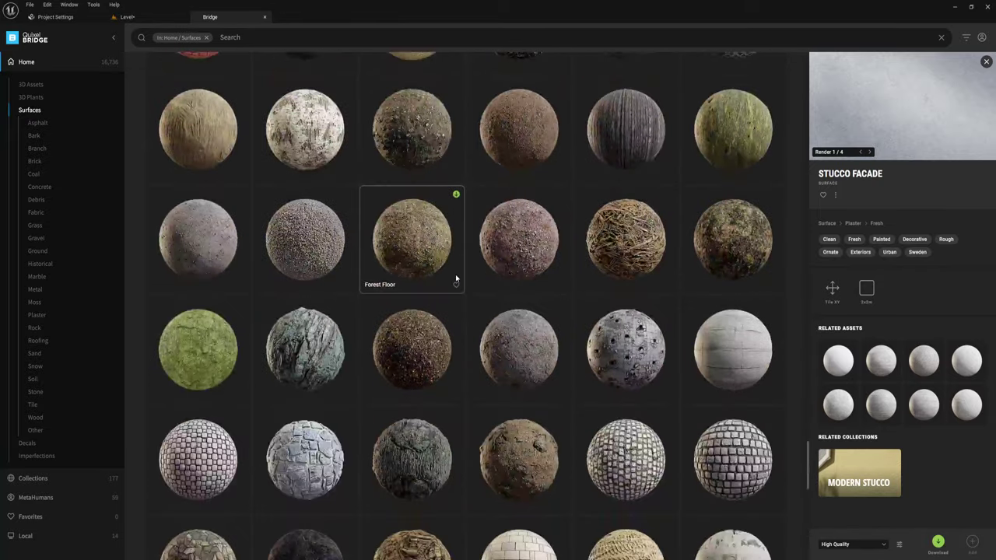
pyautogui.scroll(-3, 455, 274)
pyautogui.scroll(-3, 455, 277)
pyautogui.scroll(-2, 455, 274)
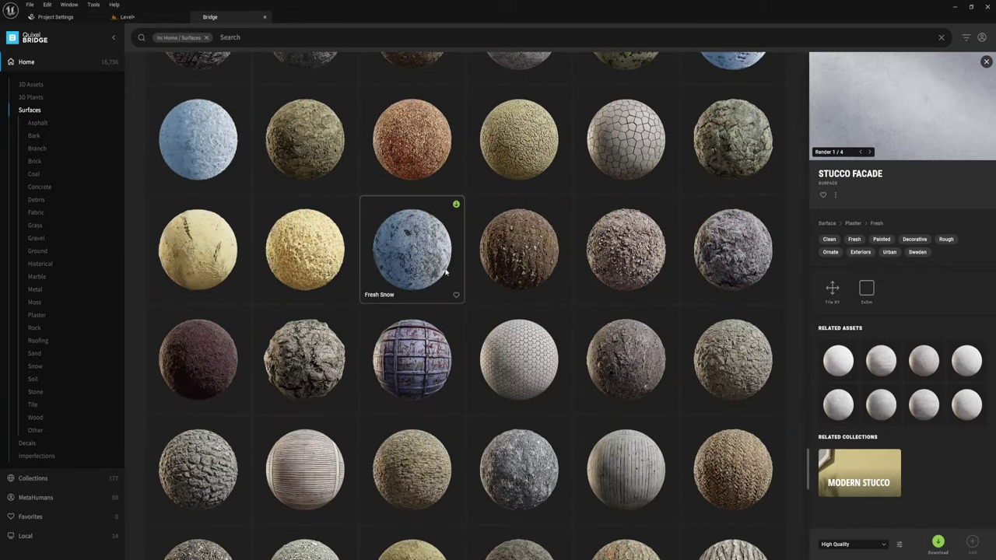
pyautogui.scroll(1, 228, 264)
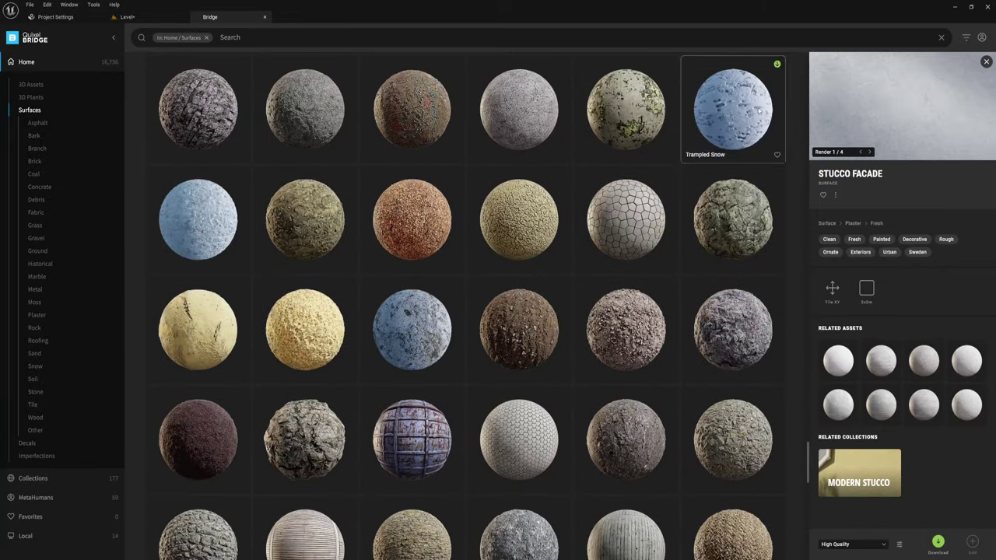
pyautogui.click(724, 117)
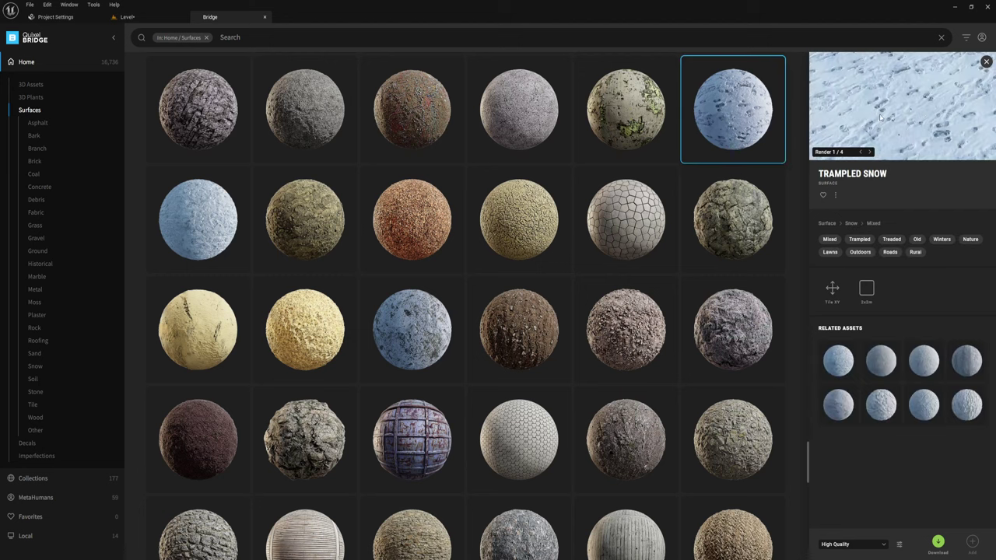
pyautogui.click(183, 225)
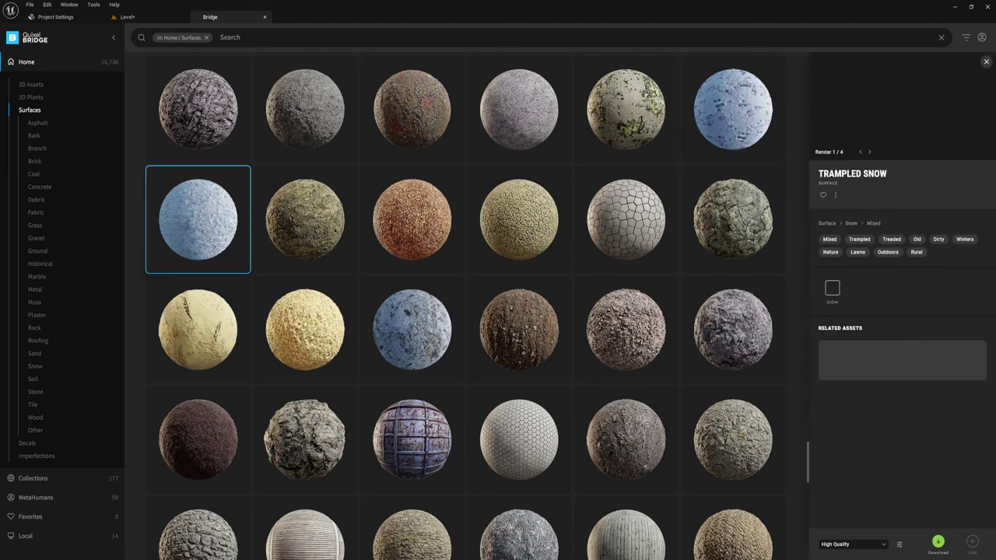
pyautogui.scroll(-1, 528, 329)
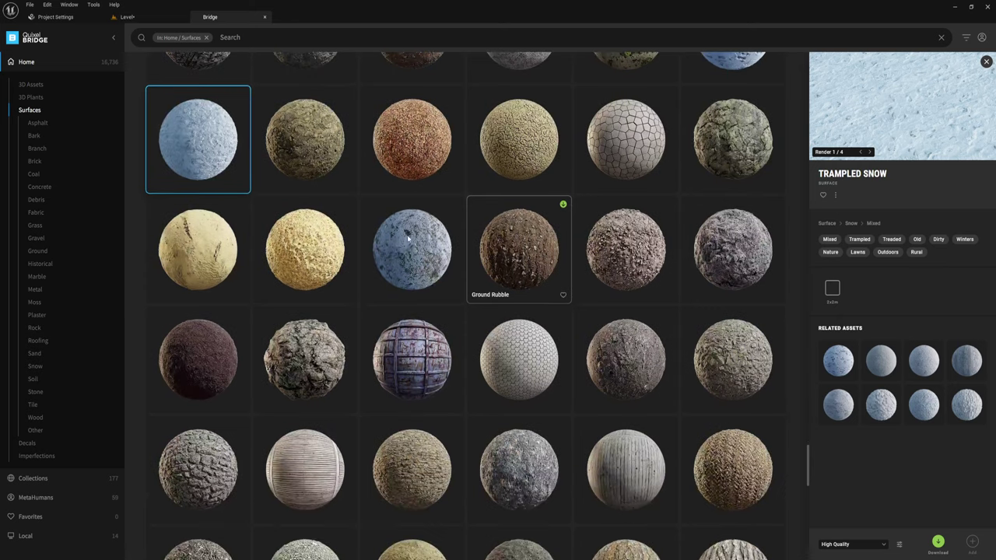
pyautogui.click(411, 241)
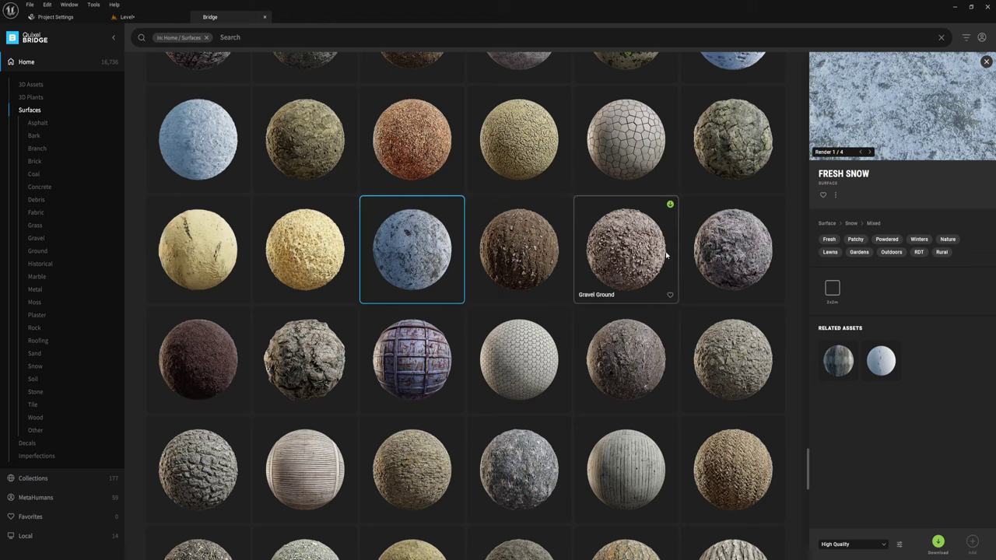
# Look through the Fresh Snow details, then close Bridge to return to the level.
pyautogui.scroll(-3, 589, 272)
pyautogui.scroll(-1, 508, 284)
pyautogui.scroll(-2, 514, 284)
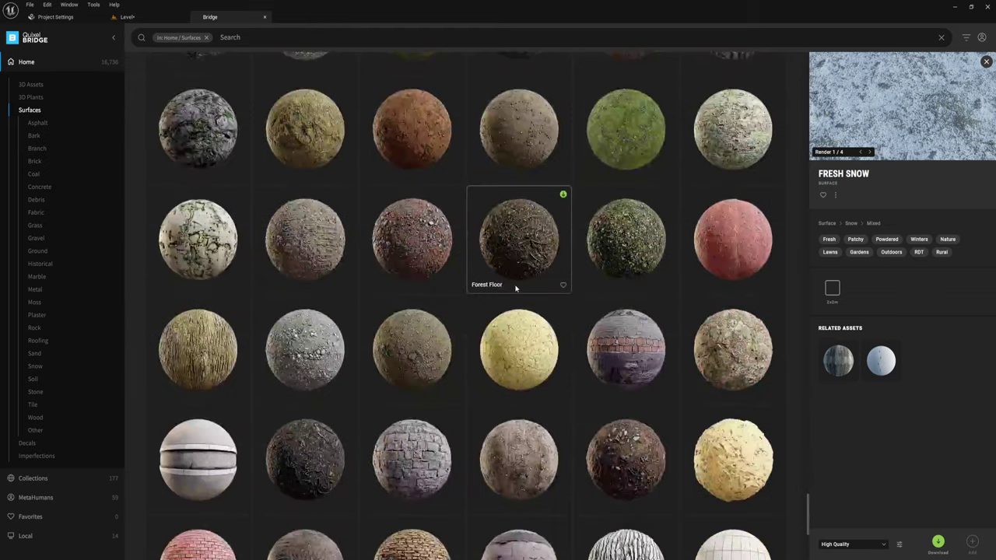
pyautogui.scroll(-1, 514, 284)
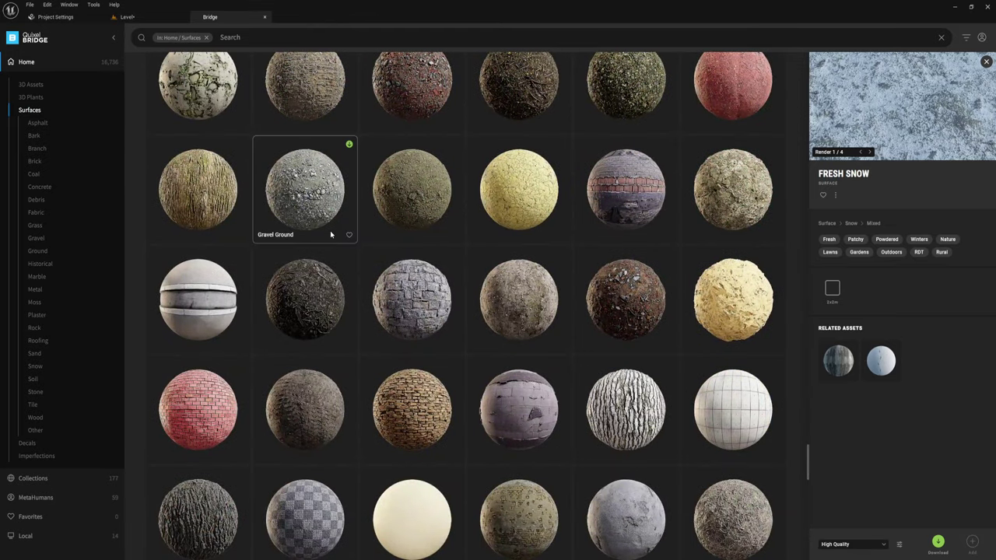
pyautogui.scroll(-1, 311, 350)
pyautogui.scroll(-1, 303, 434)
pyautogui.scroll(2, 303, 466)
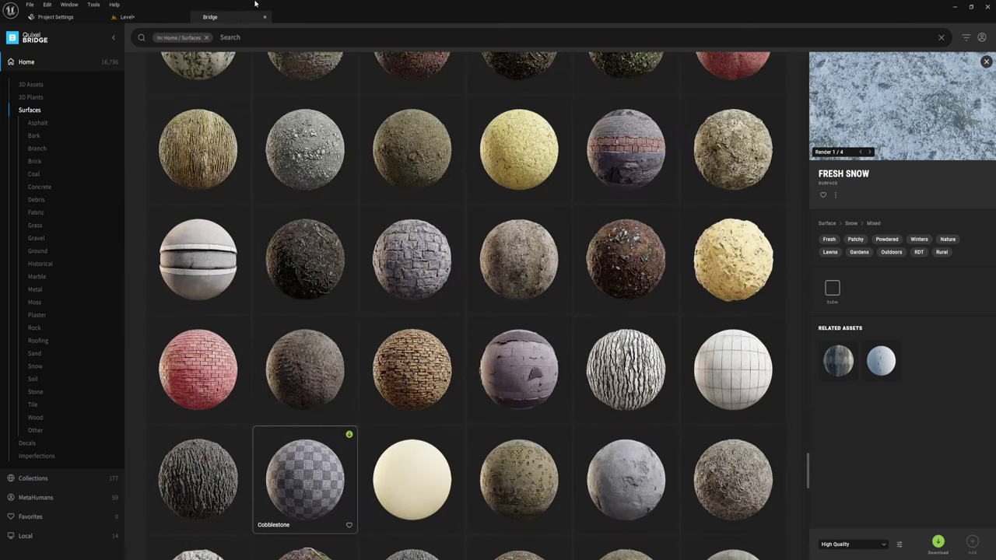
pyautogui.click(264, 16)
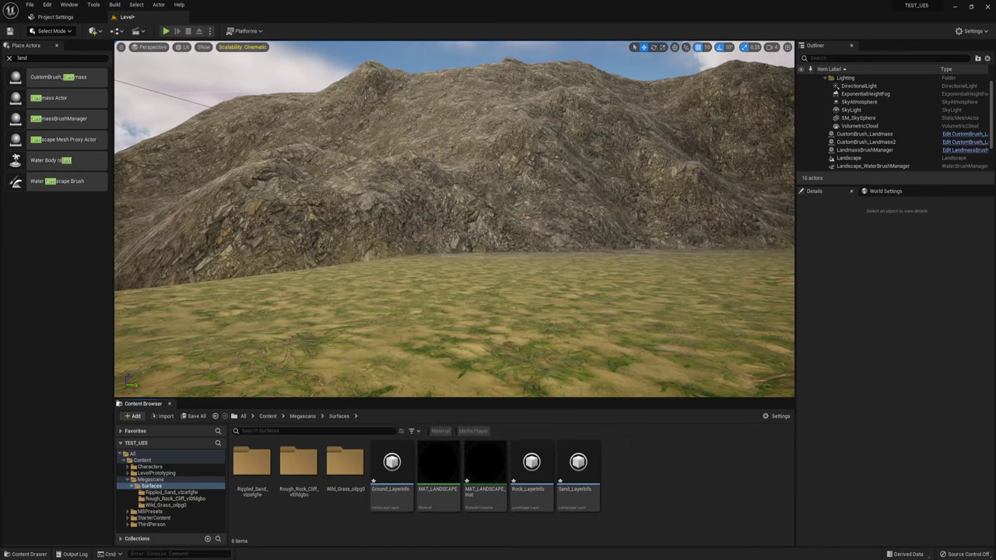
# Fly the camera back over the island and turn it toward the sea for a wide view.
pyautogui.moveTo(455, 219); pyautogui.dragTo(454, 219, button='right')
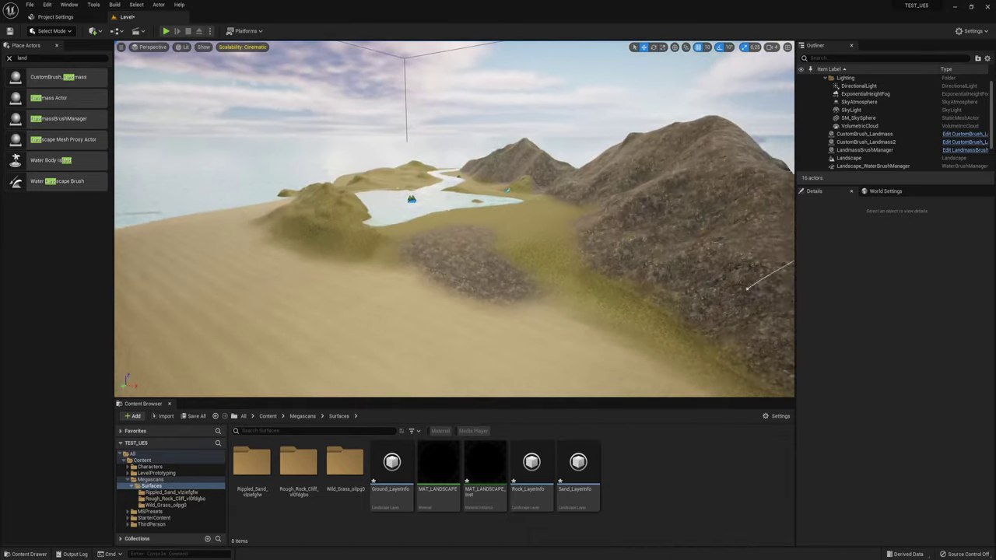
pyautogui.moveTo(577, 209); pyautogui.dragTo(577, 209, button='right')
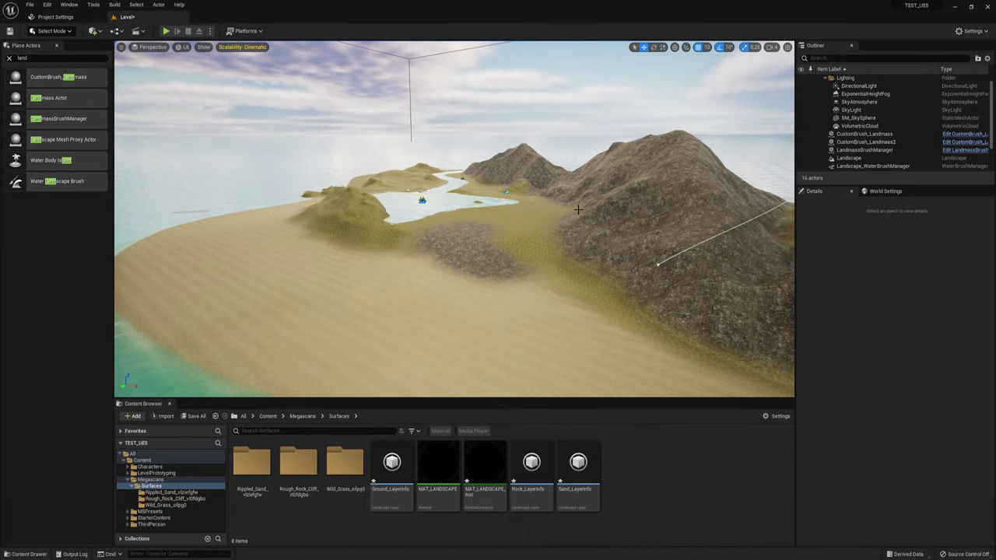